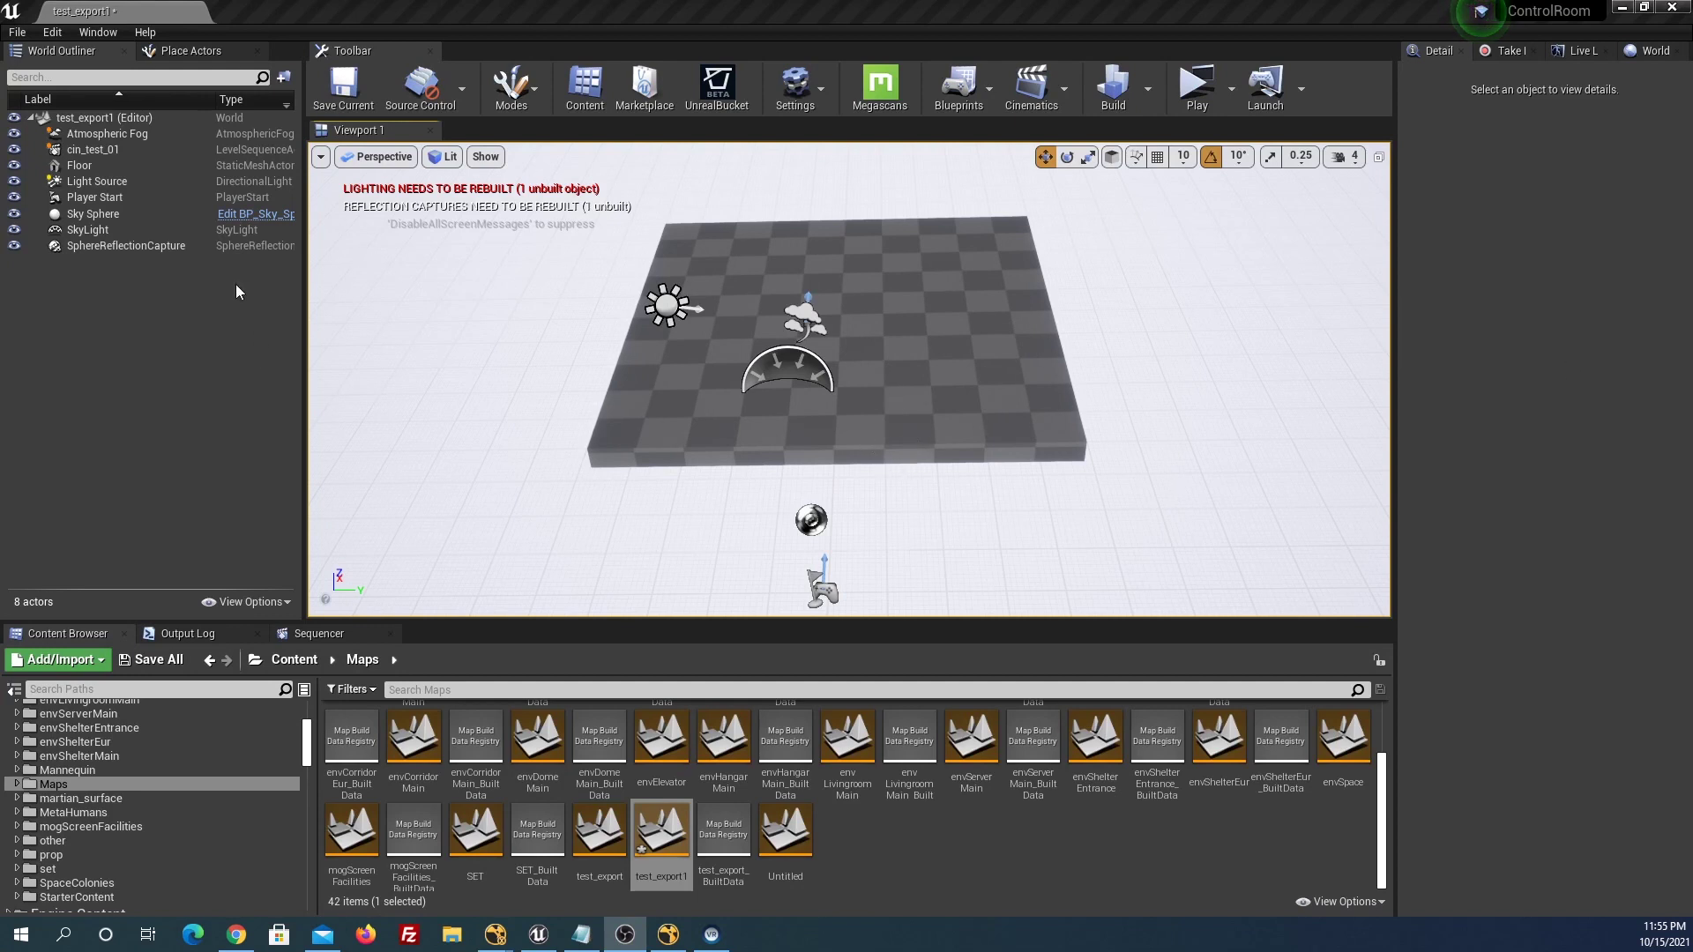
Place a Basic Cube on the checkered floor and set its Z rotation to 45°.
click(177, 58)
mouse_move(132, 315)
mouse_down()
mouse_move(923, 461)
mouse_move(952, 301)
mouse_up()
key(e)
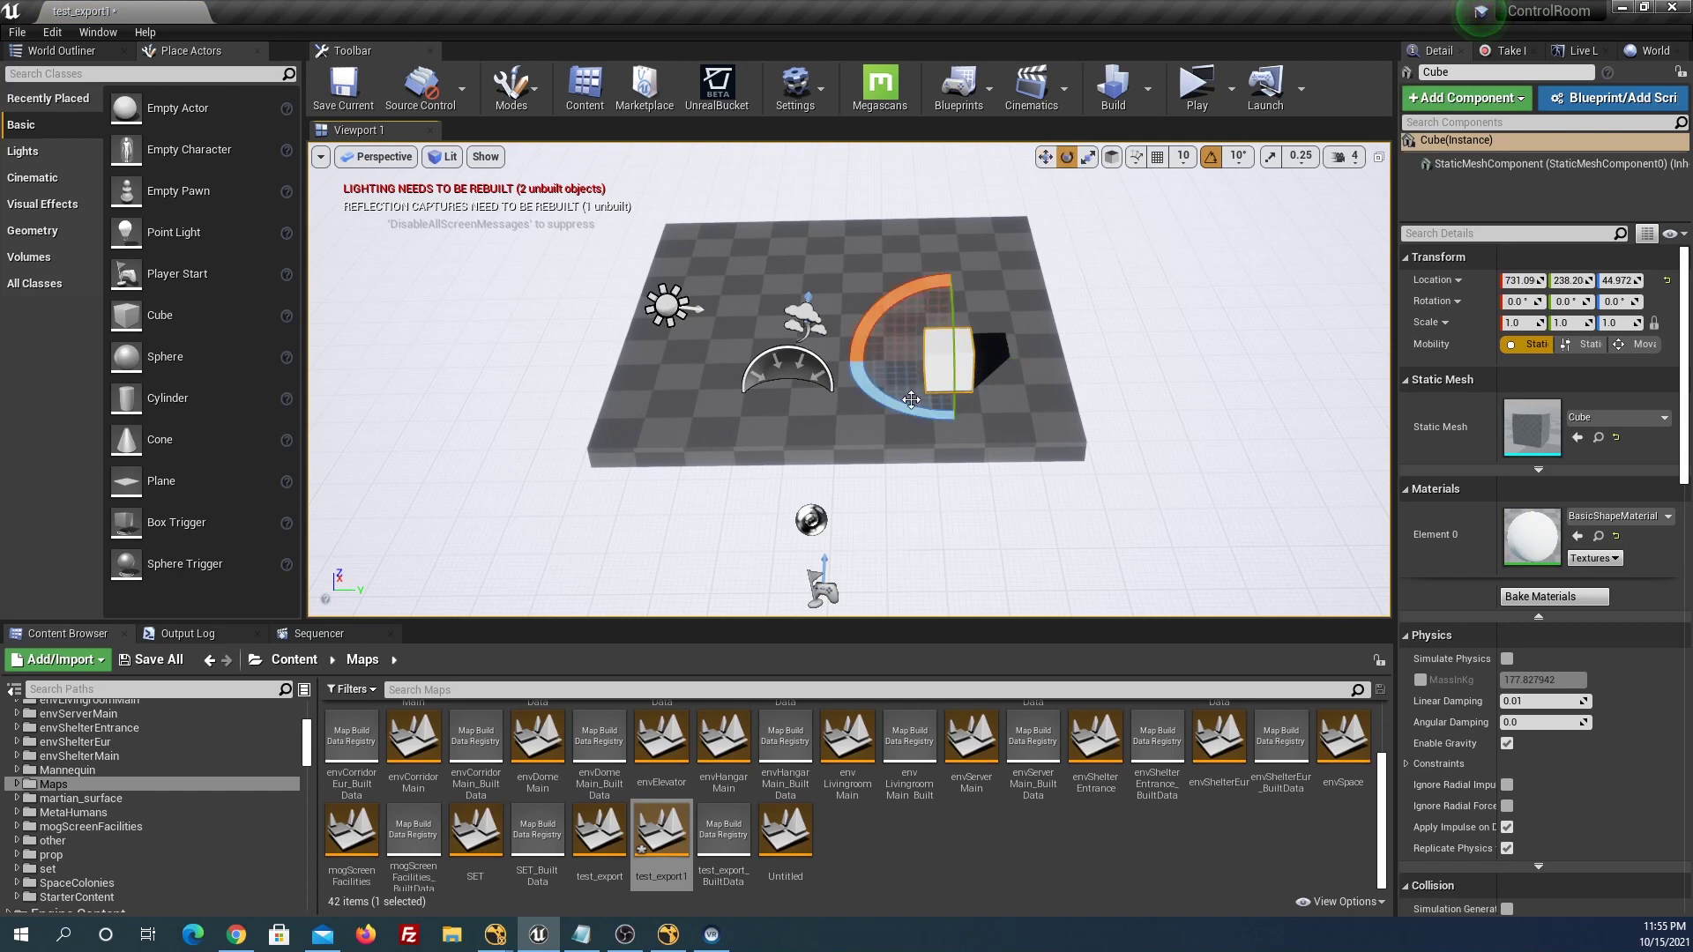
drag(911, 399, 1387, 351)
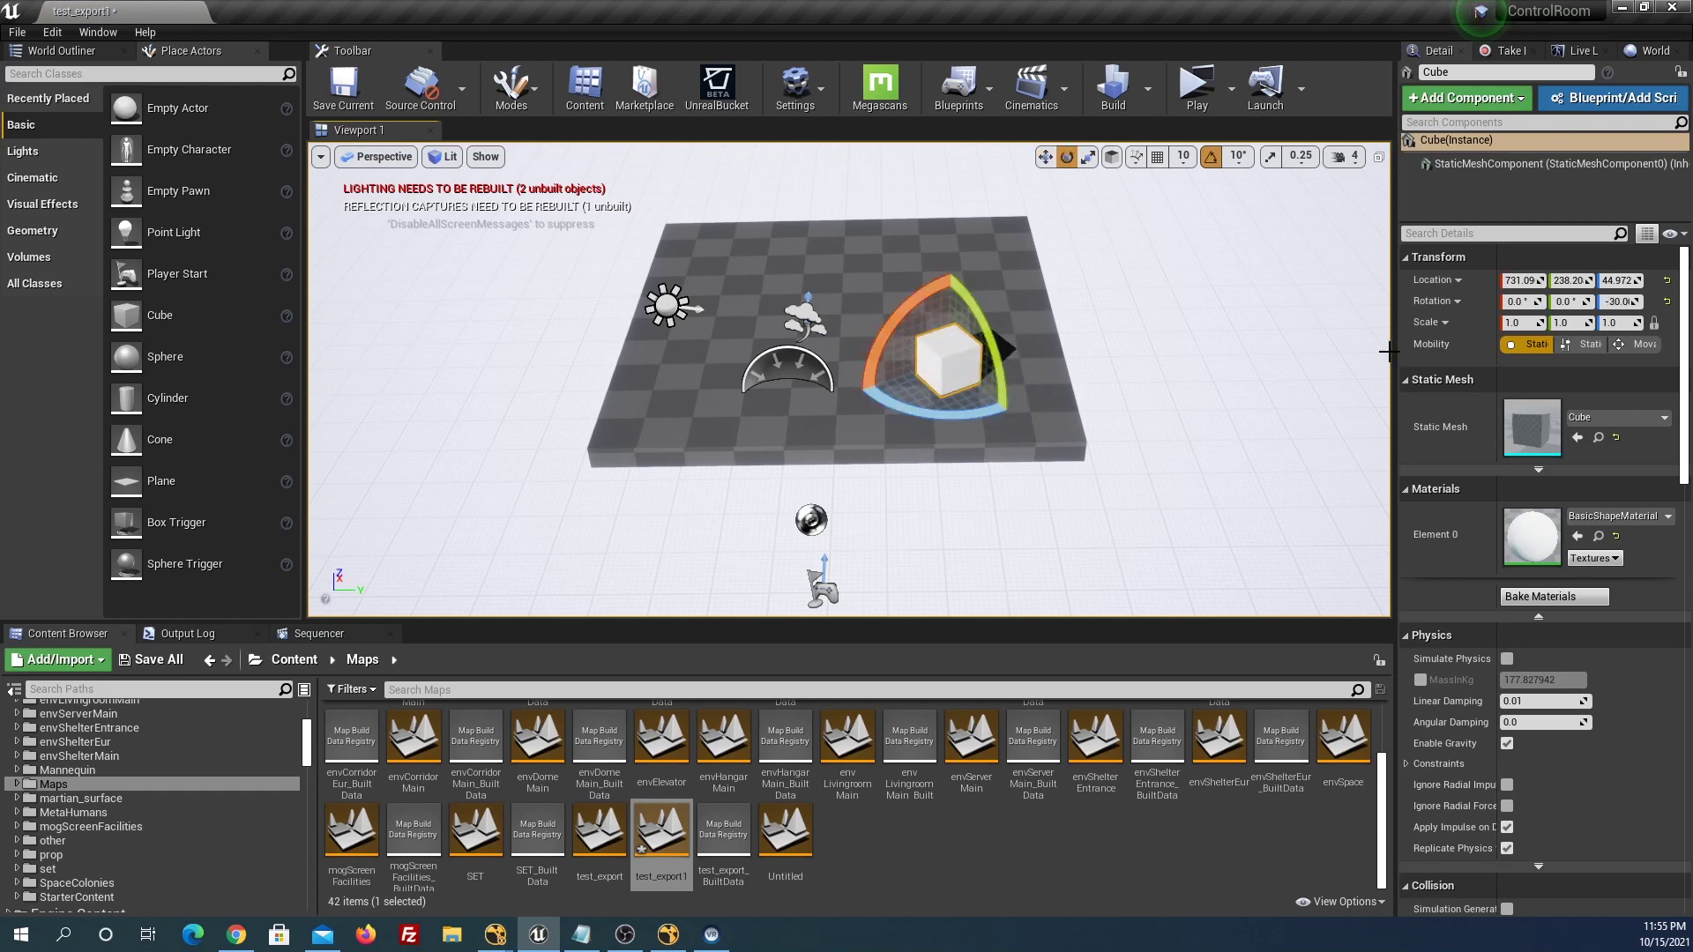
click(1617, 302)
text(45)
key(Return)
key(w)
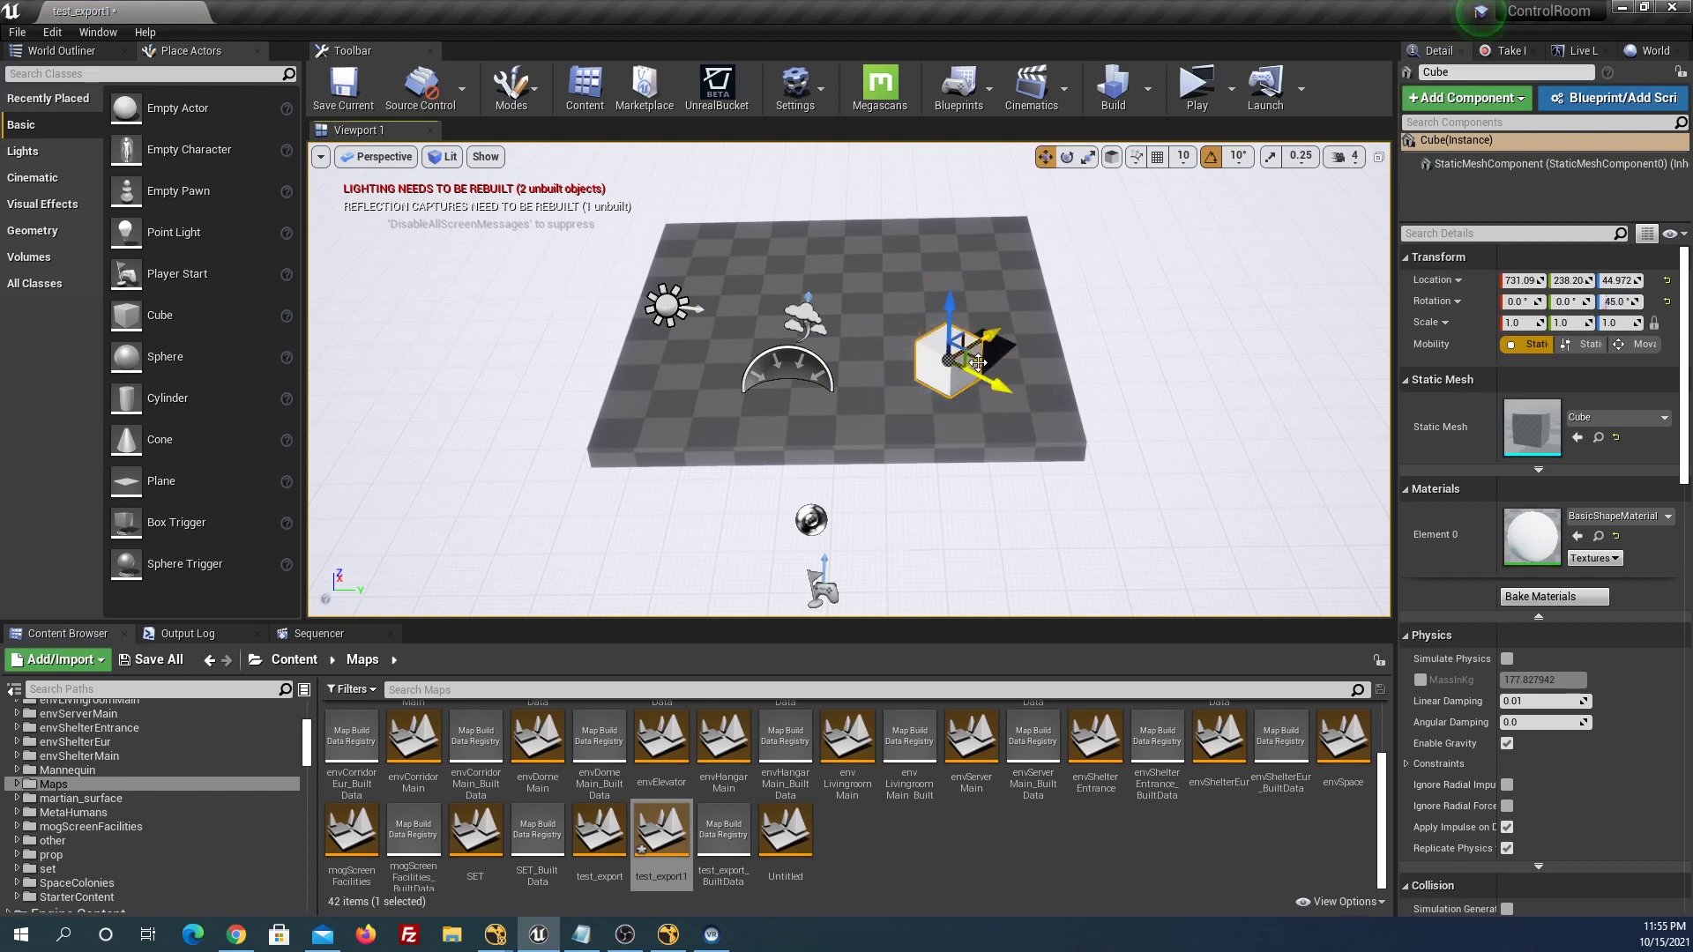
Alt-drag copies of the rotated cube to spread five cubes across the floor.
drag(974, 359, 720, 367)
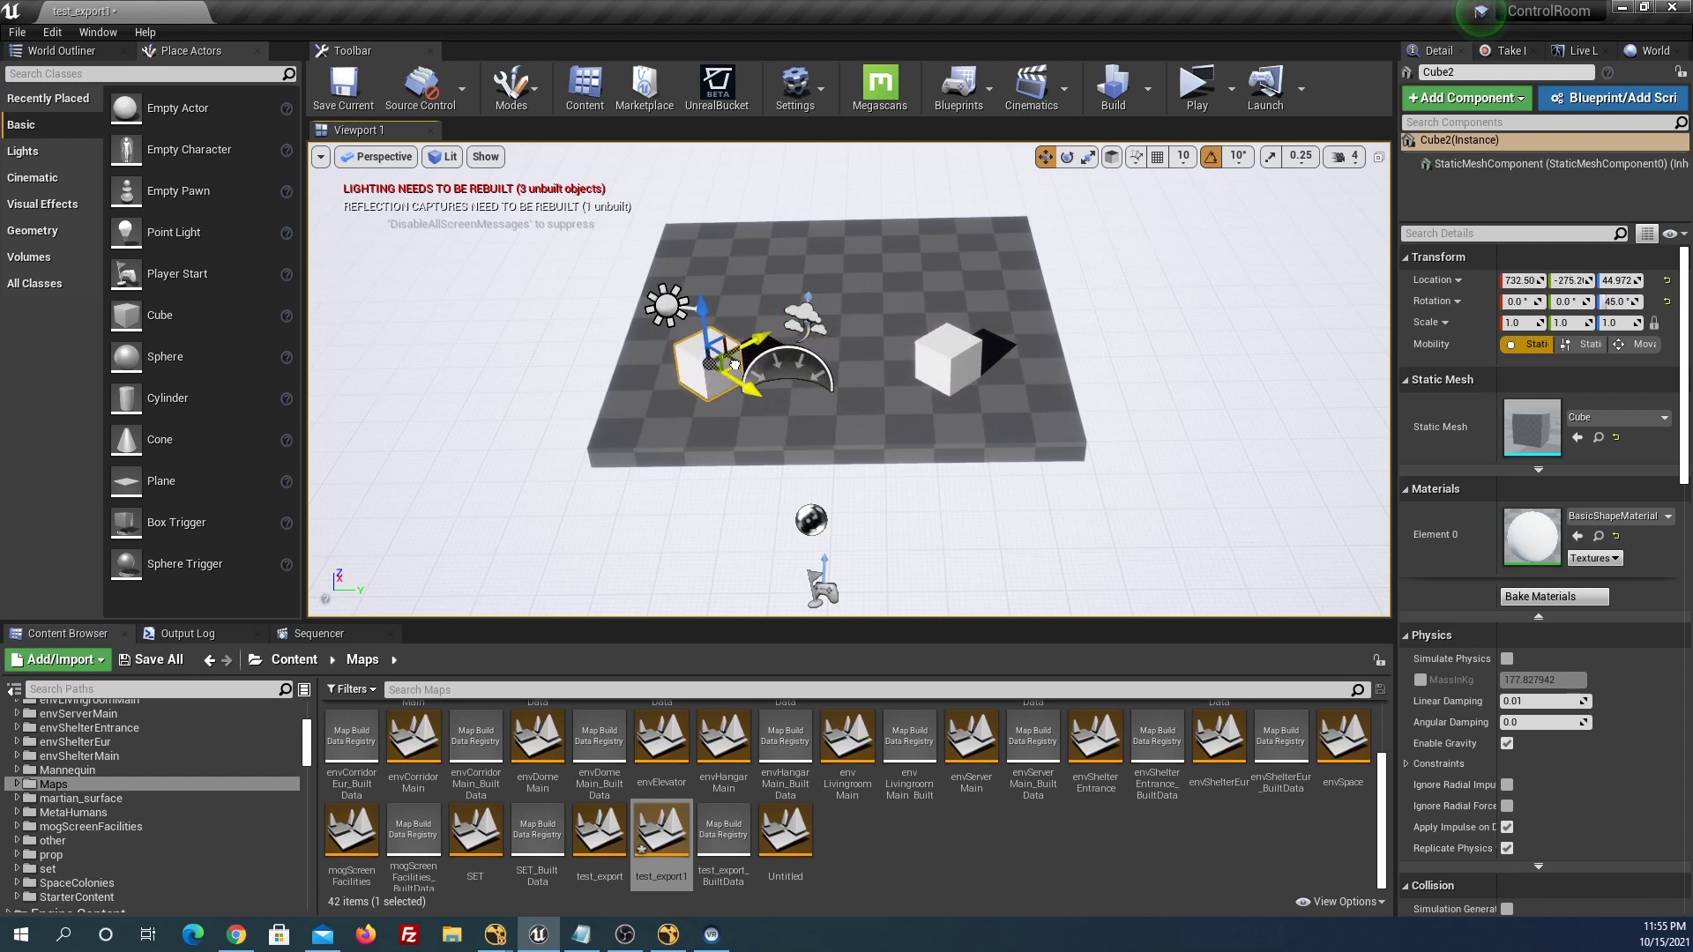
mouse_move(723, 367)
mouse_down()
mouse_move(794, 312)
mouse_move(909, 319)
mouse_up()
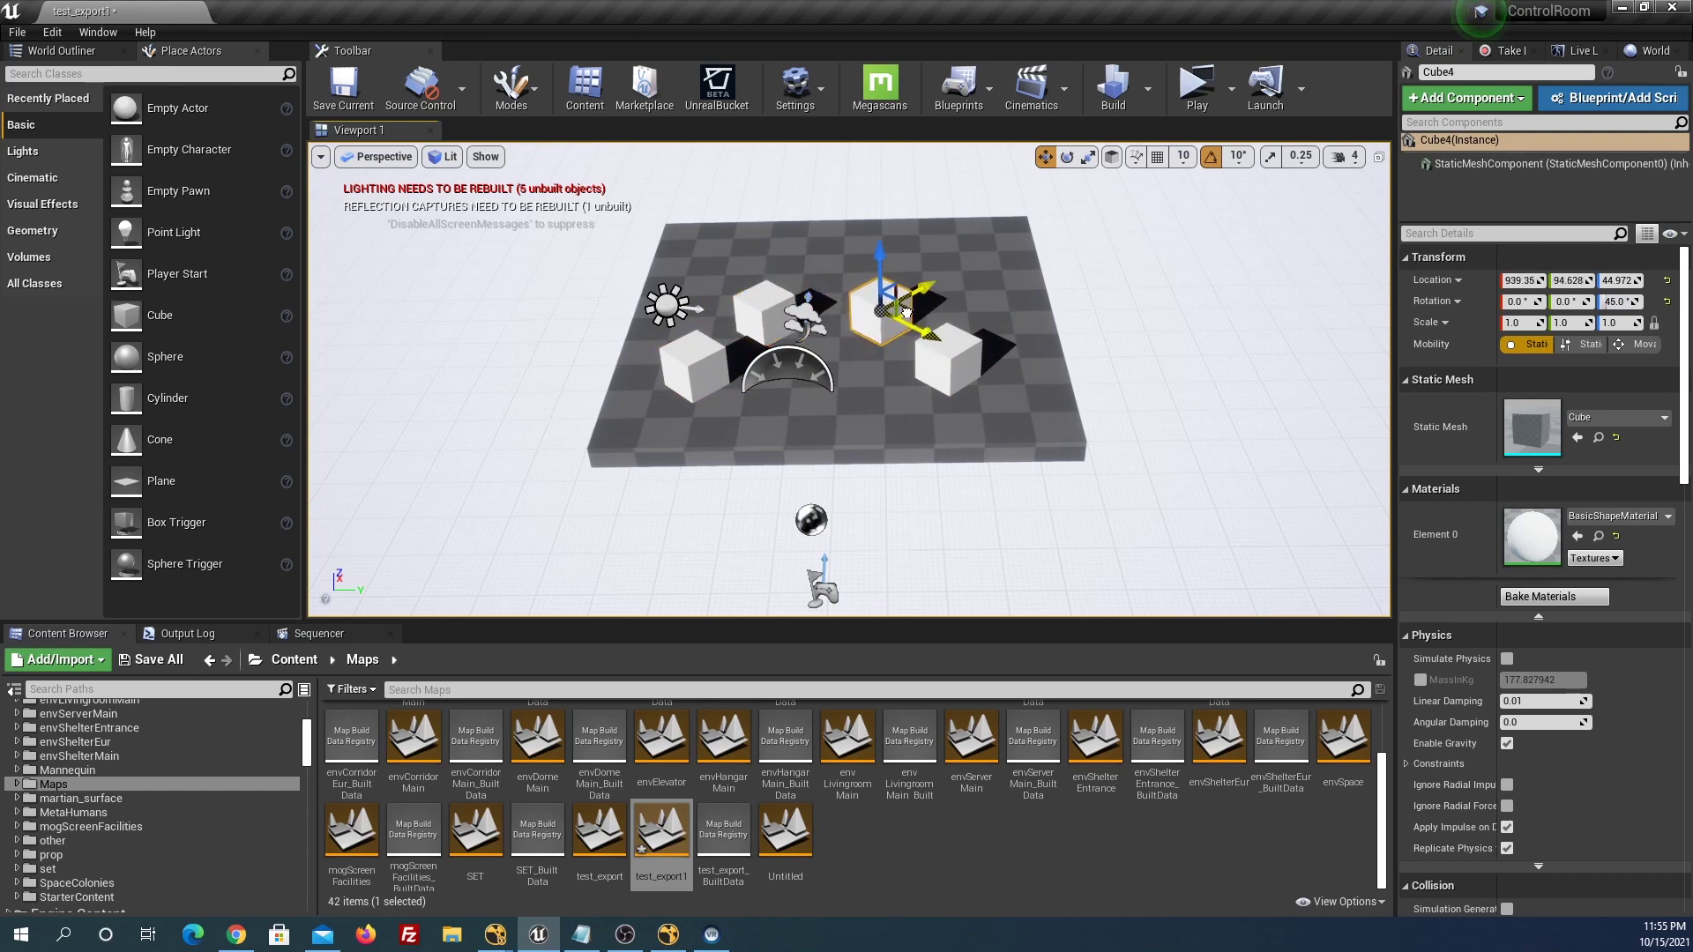
mouse_move(909, 319)
mouse_down()
mouse_move(953, 314)
mouse_move(879, 264)
mouse_up()
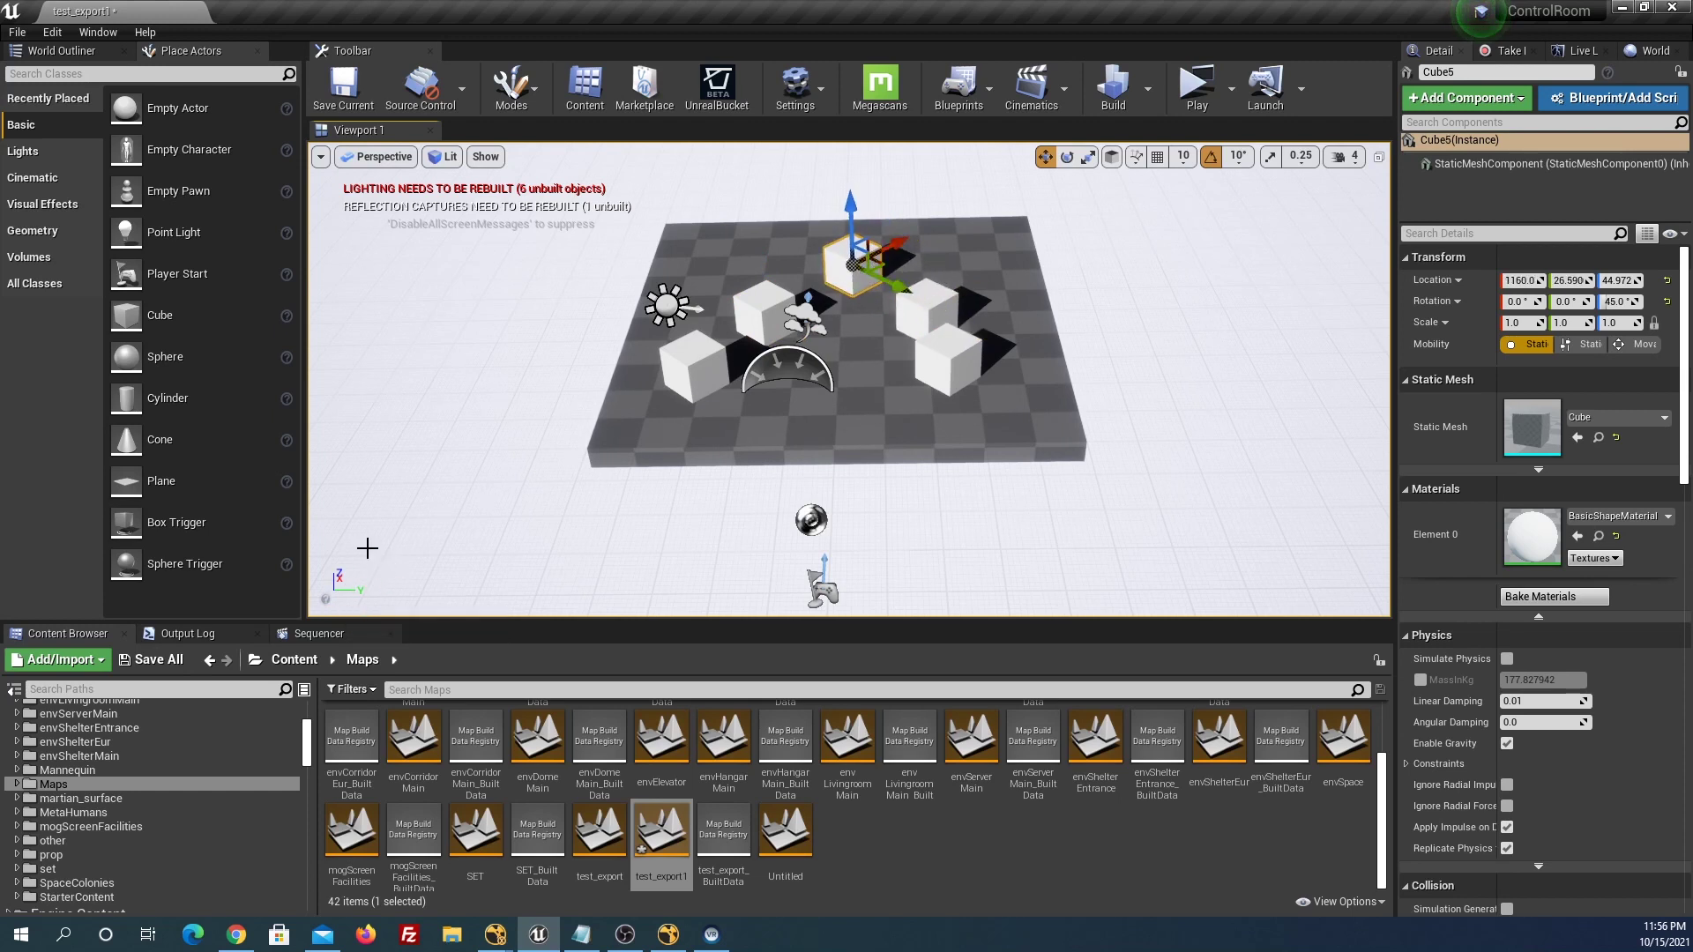
click(984, 360)
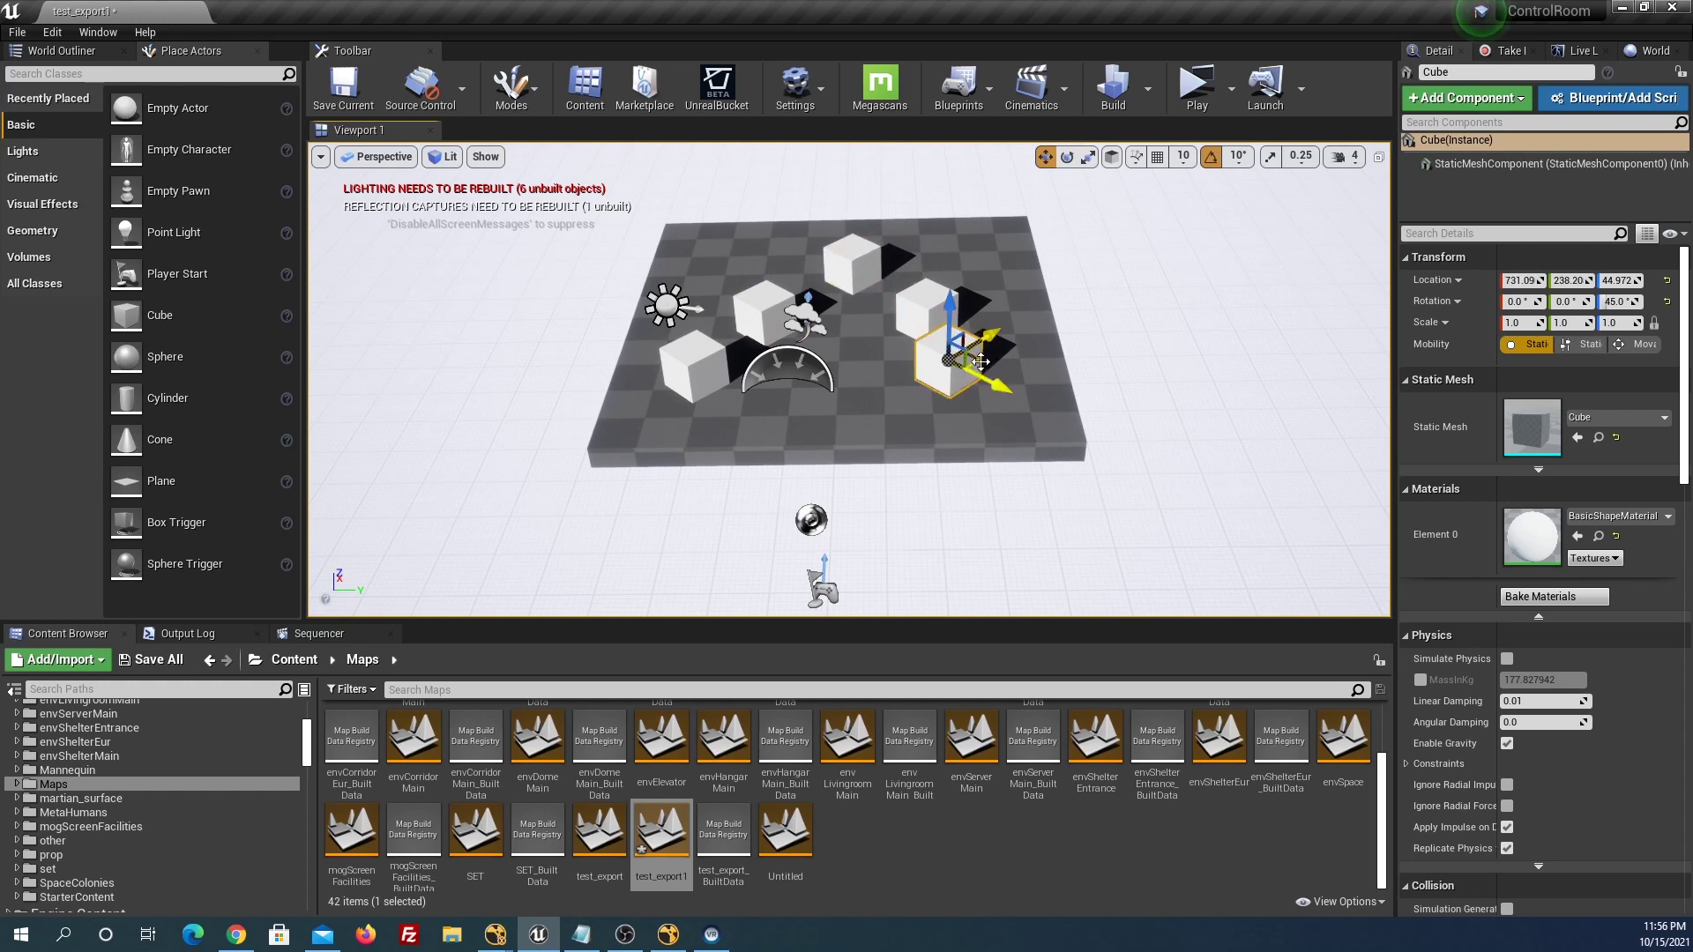
drag(982, 361, 1043, 363)
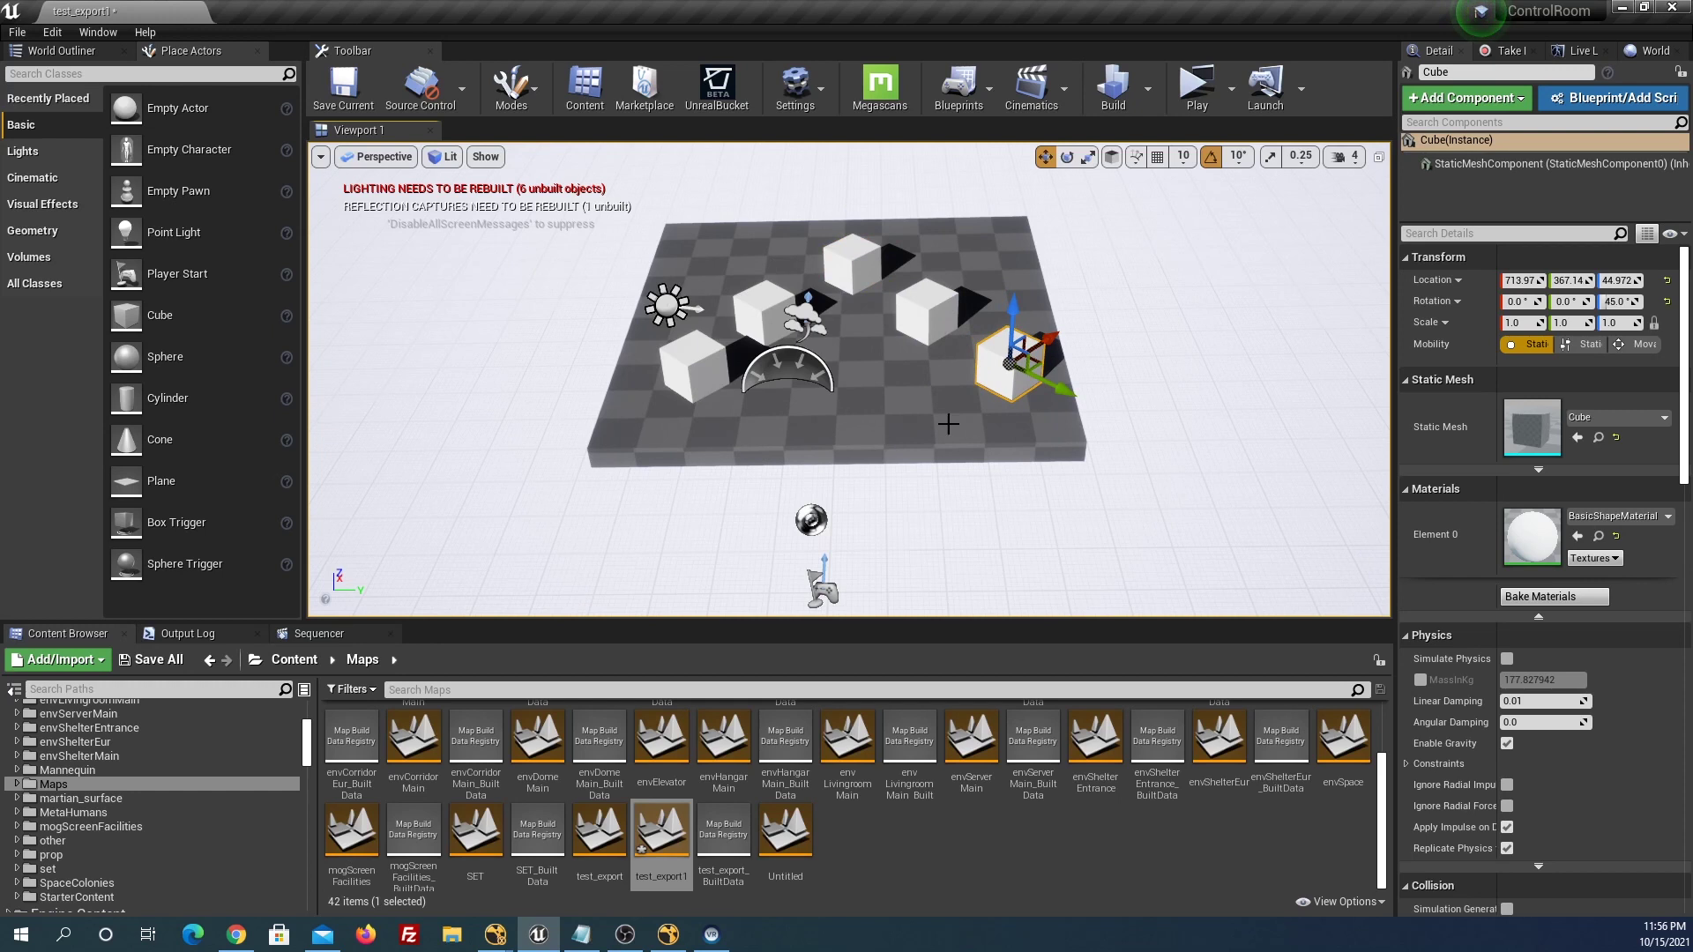
Export Cube through Cube5 plus Floor as scene.fbx into the Desktop test folder.
click(51, 55)
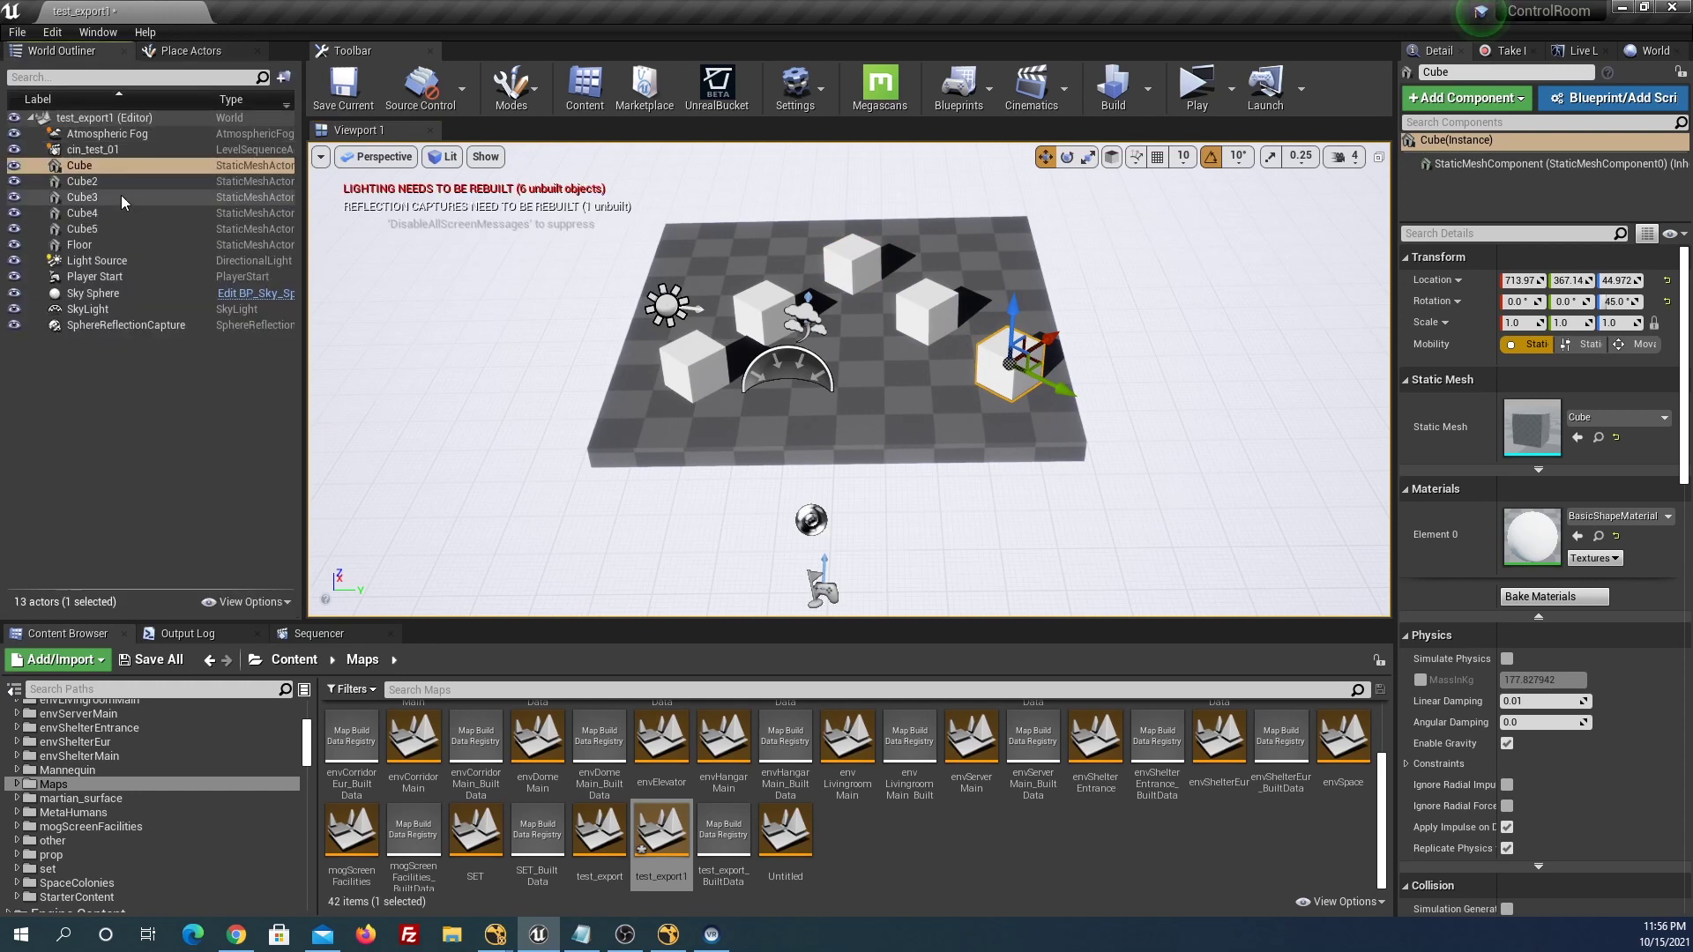
shift+click(88, 230)
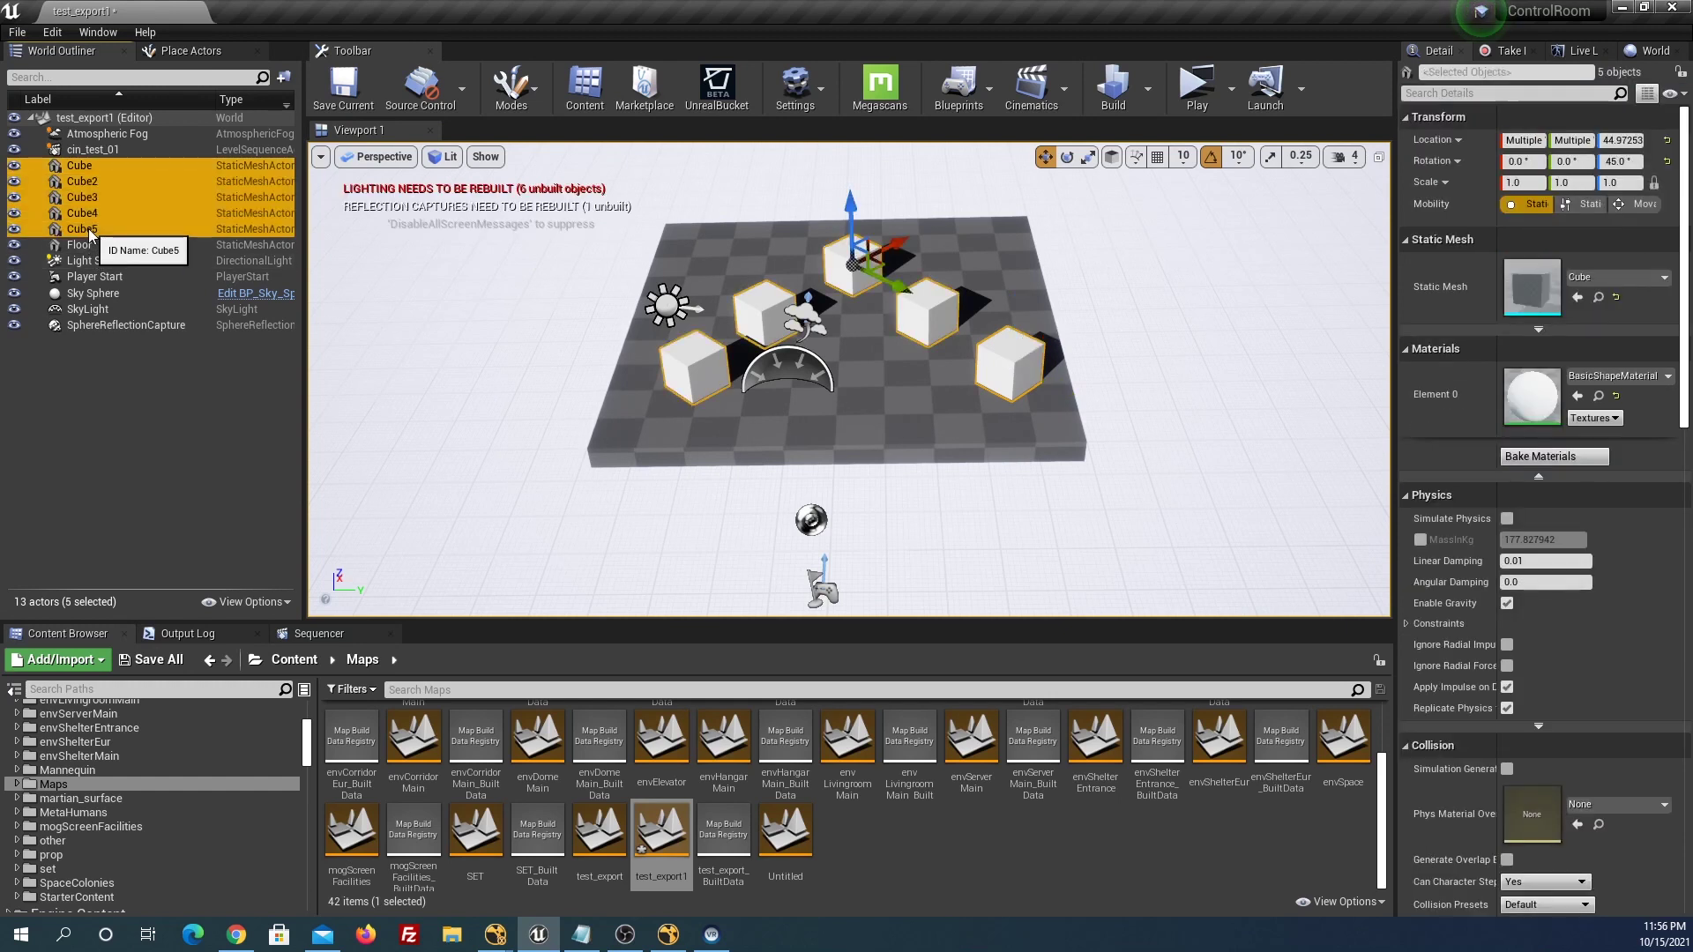
ctrl+click(94, 247)
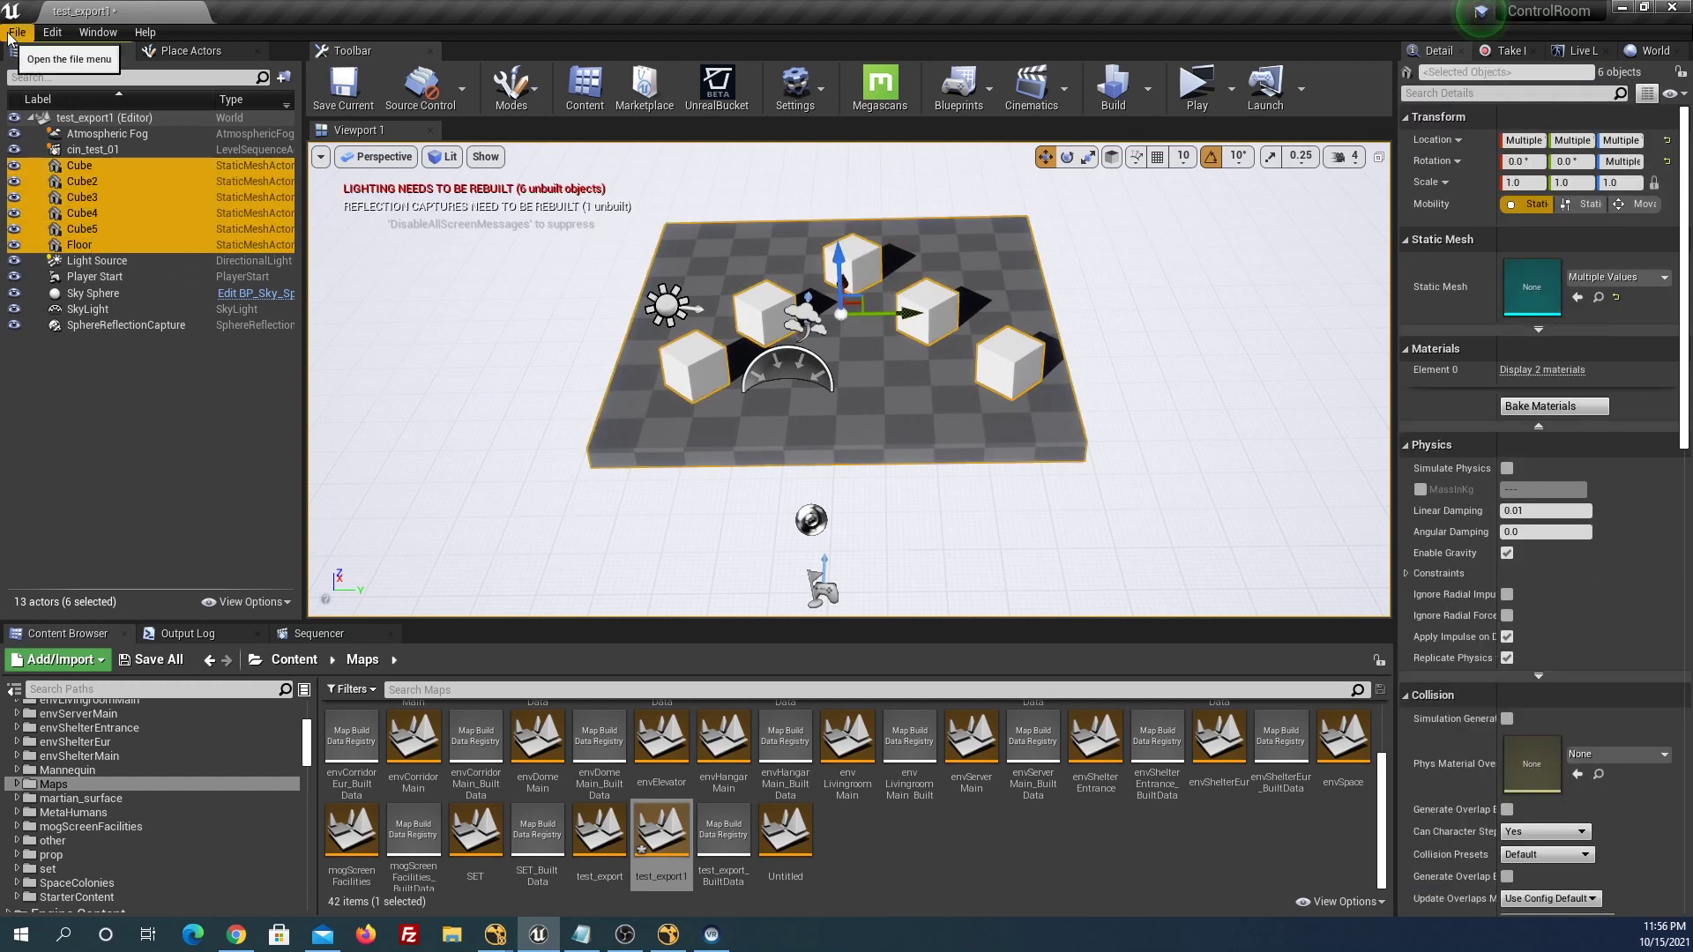
click(52, 31)
click(16, 32)
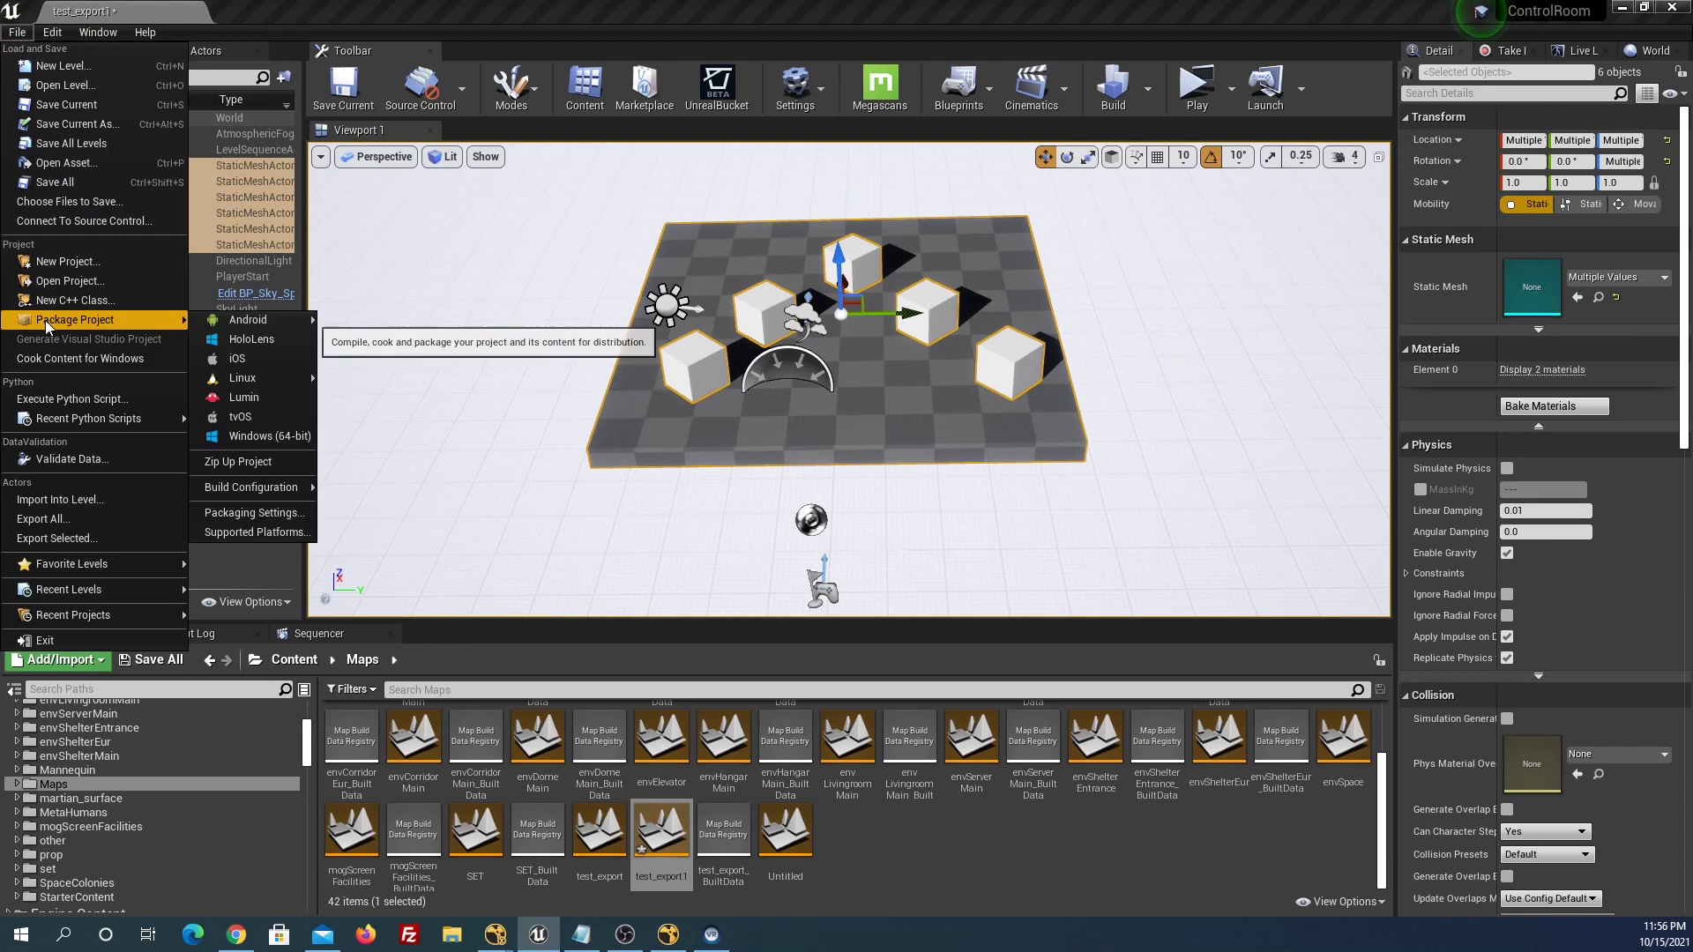
click(87, 542)
text(scene)
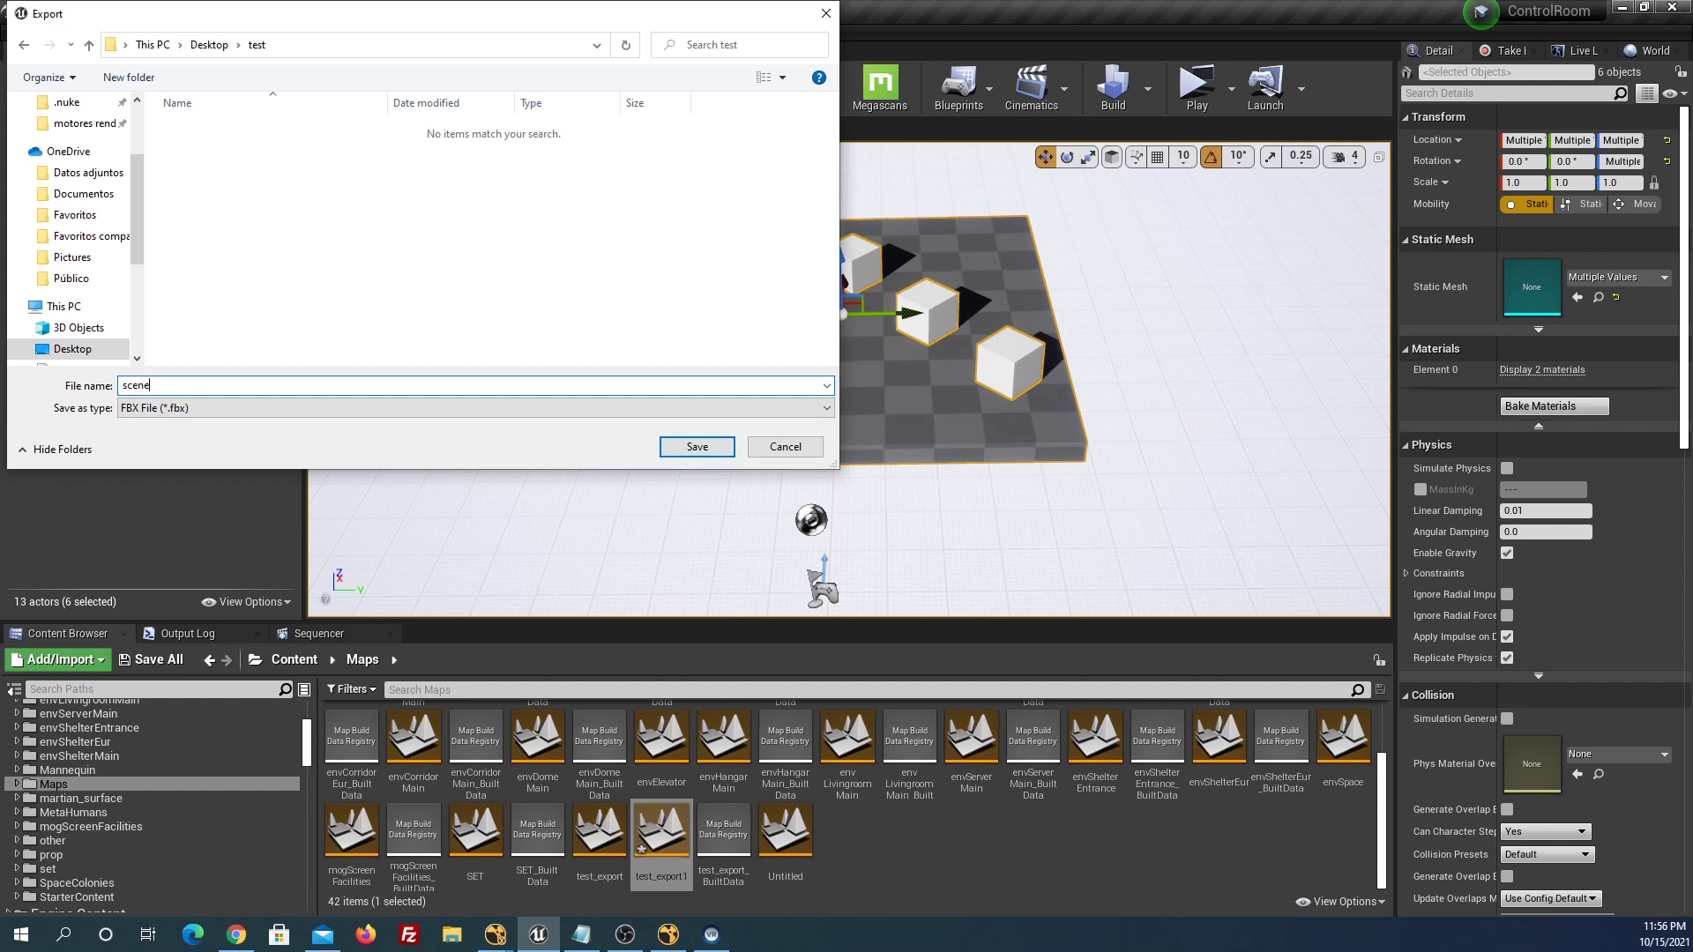
key(Return)
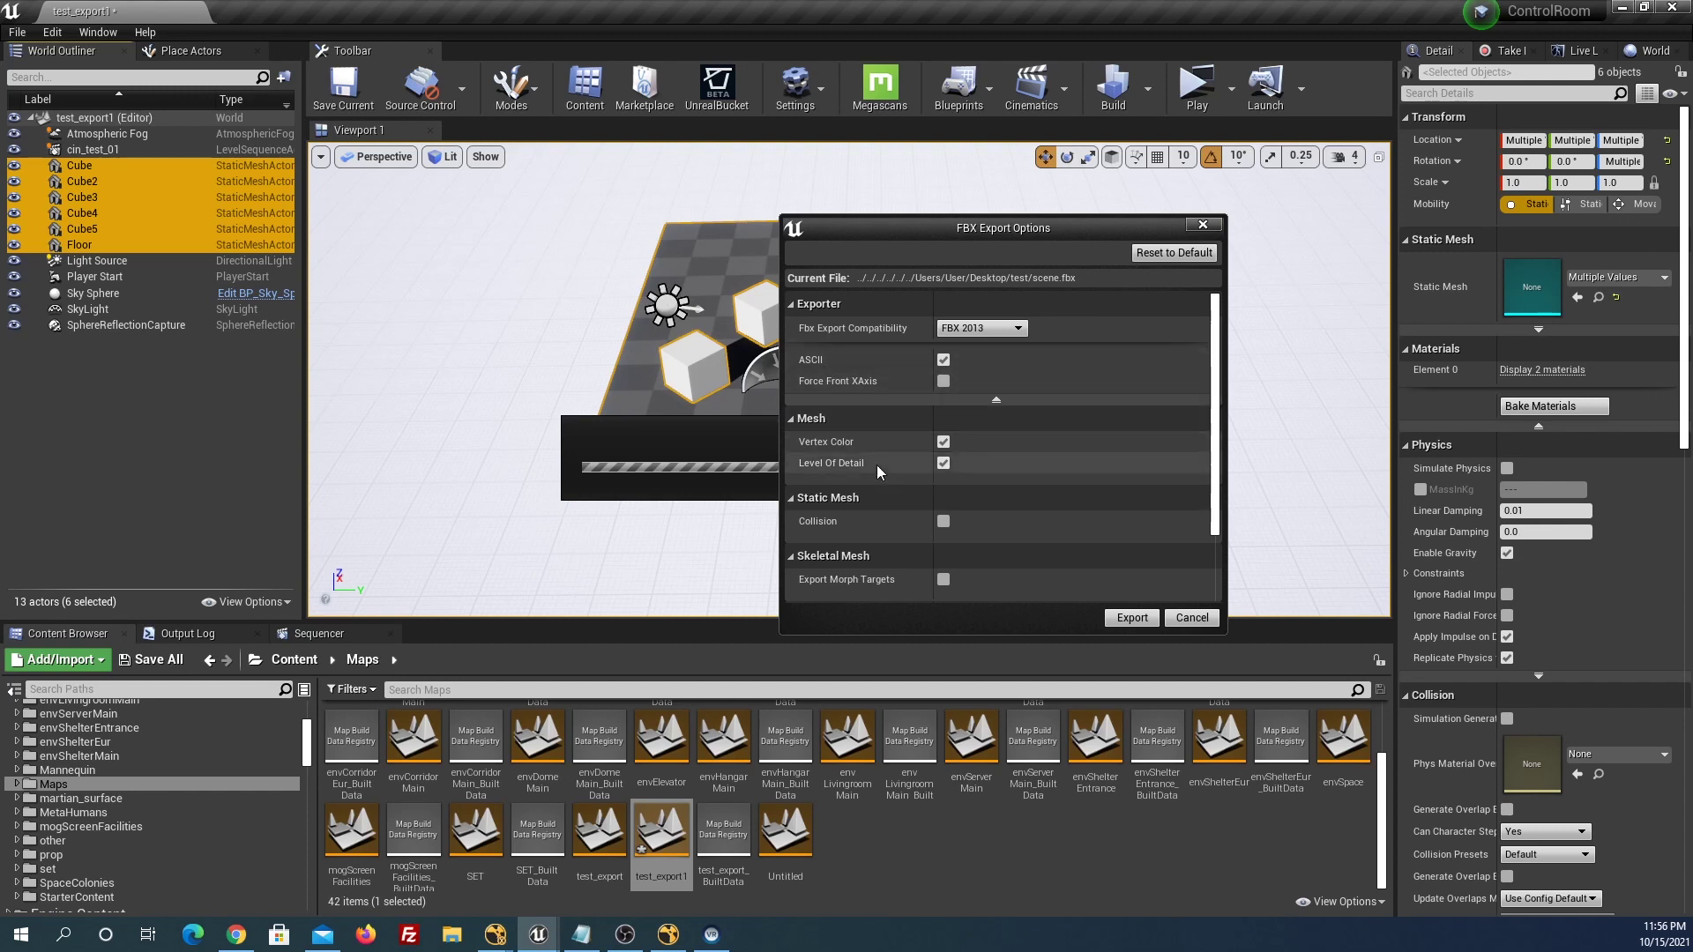
click(1131, 619)
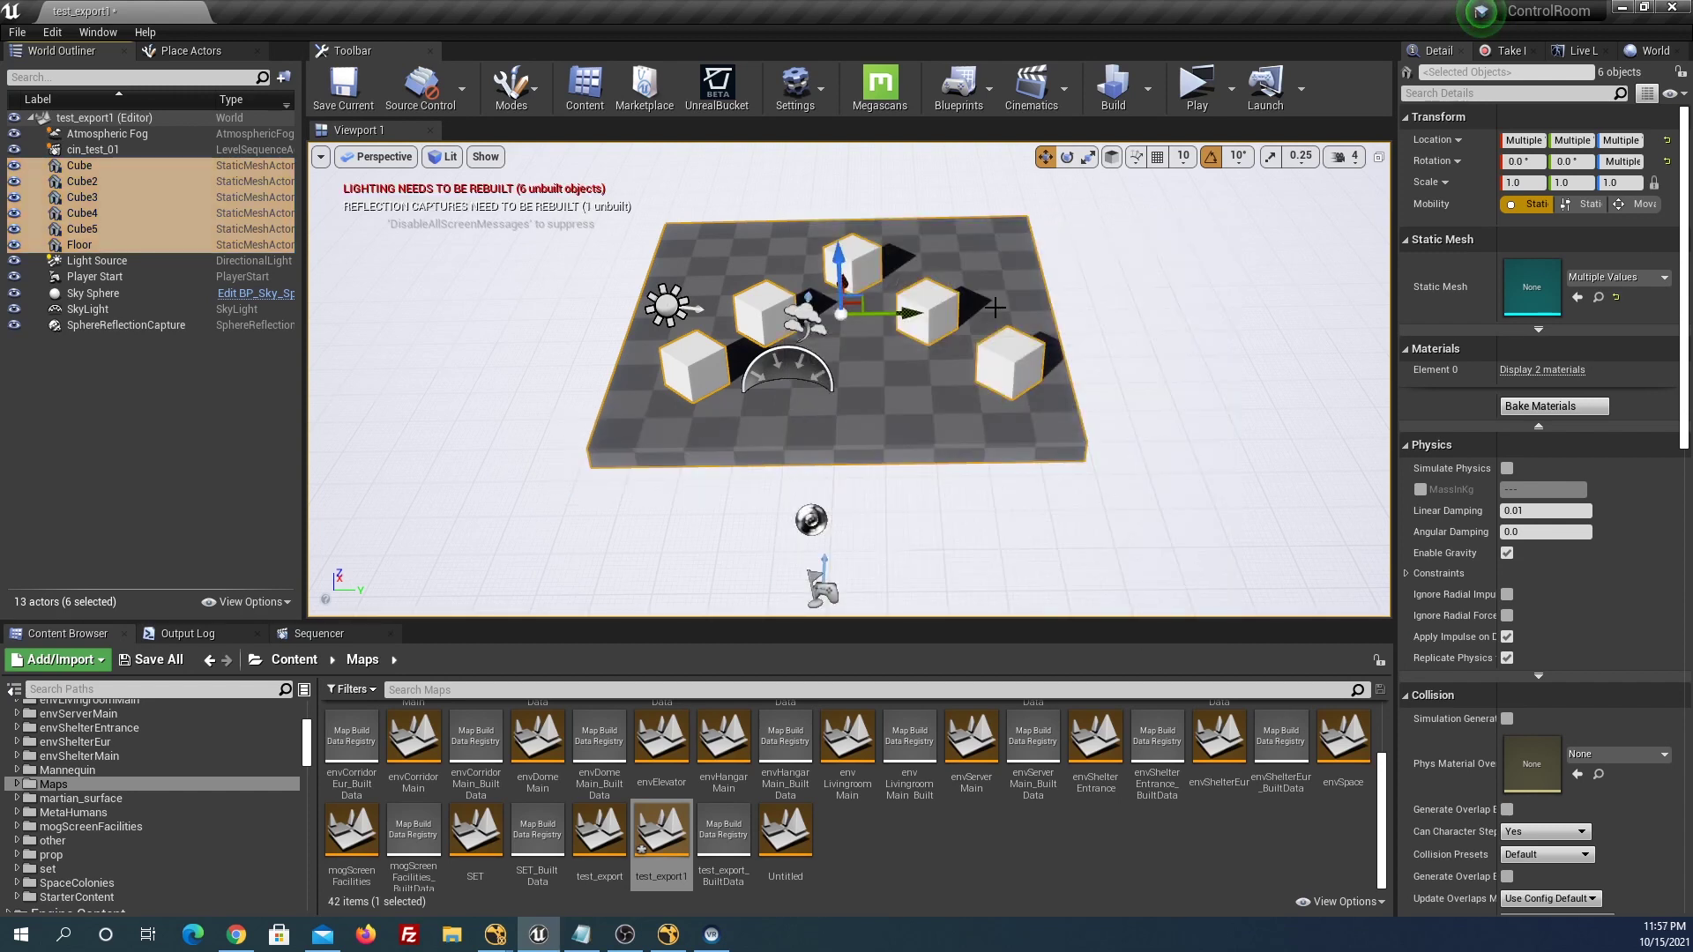
Create CineCameraActor1 from a newly orbited viewpoint and pilot the viewport through it.
mouse_move(794, 397)
mouse_down()
mouse_move(882, 397)
mouse_move(749, 397)
mouse_move(705, 441)
mouse_up()
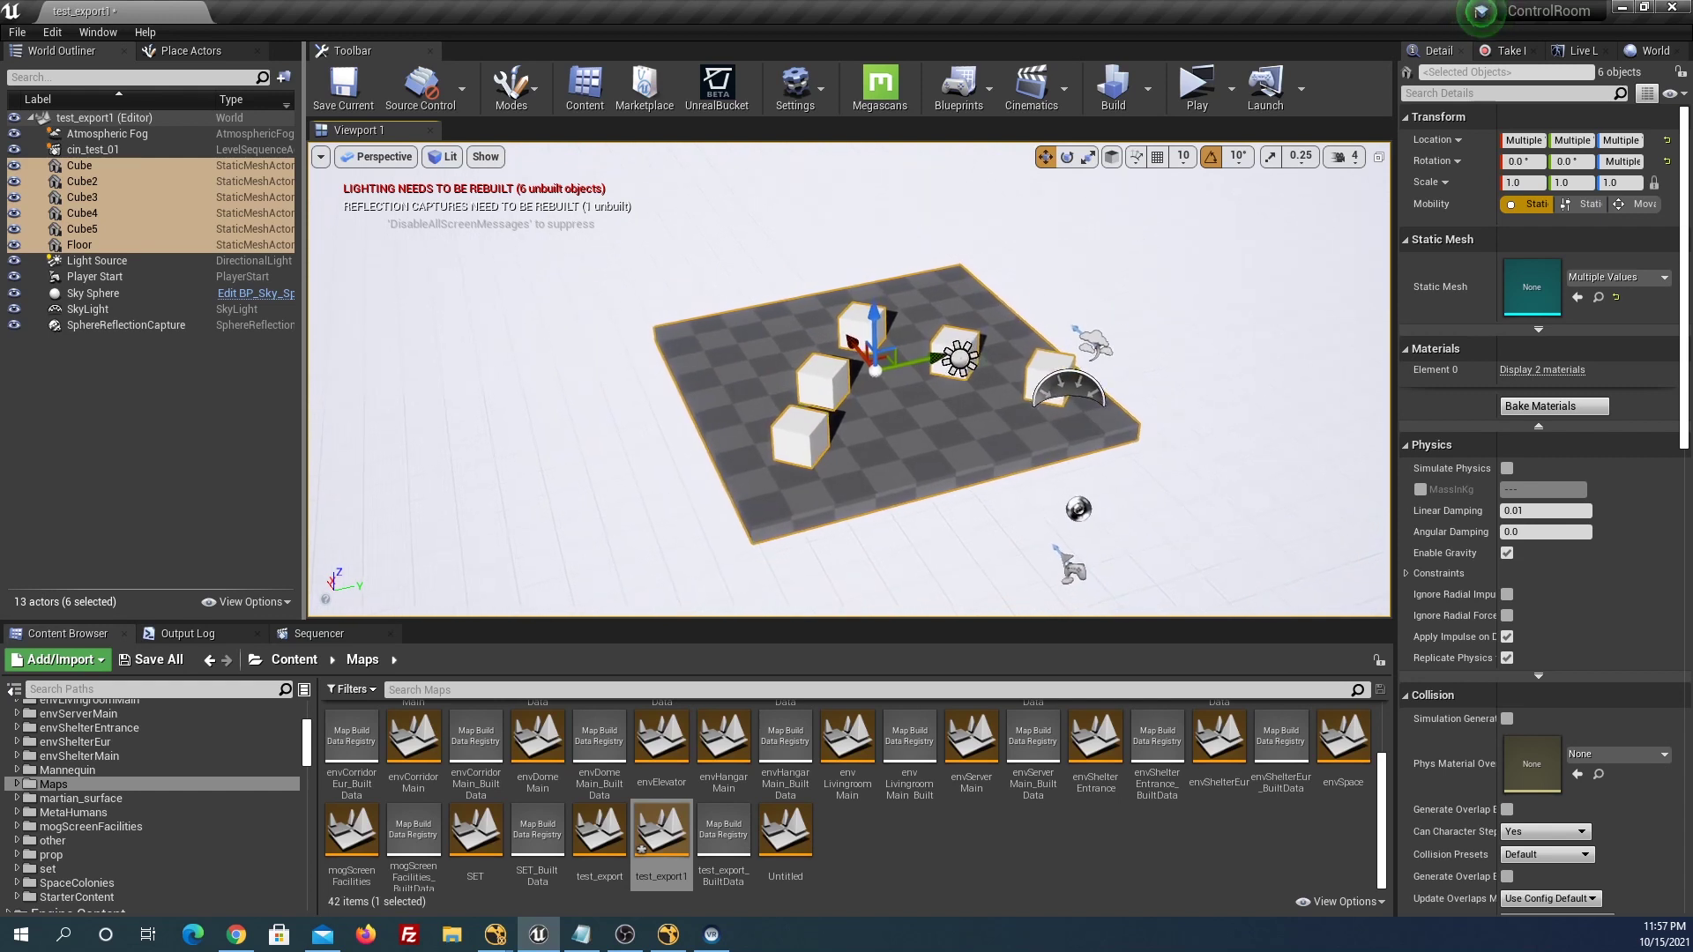
click(379, 156)
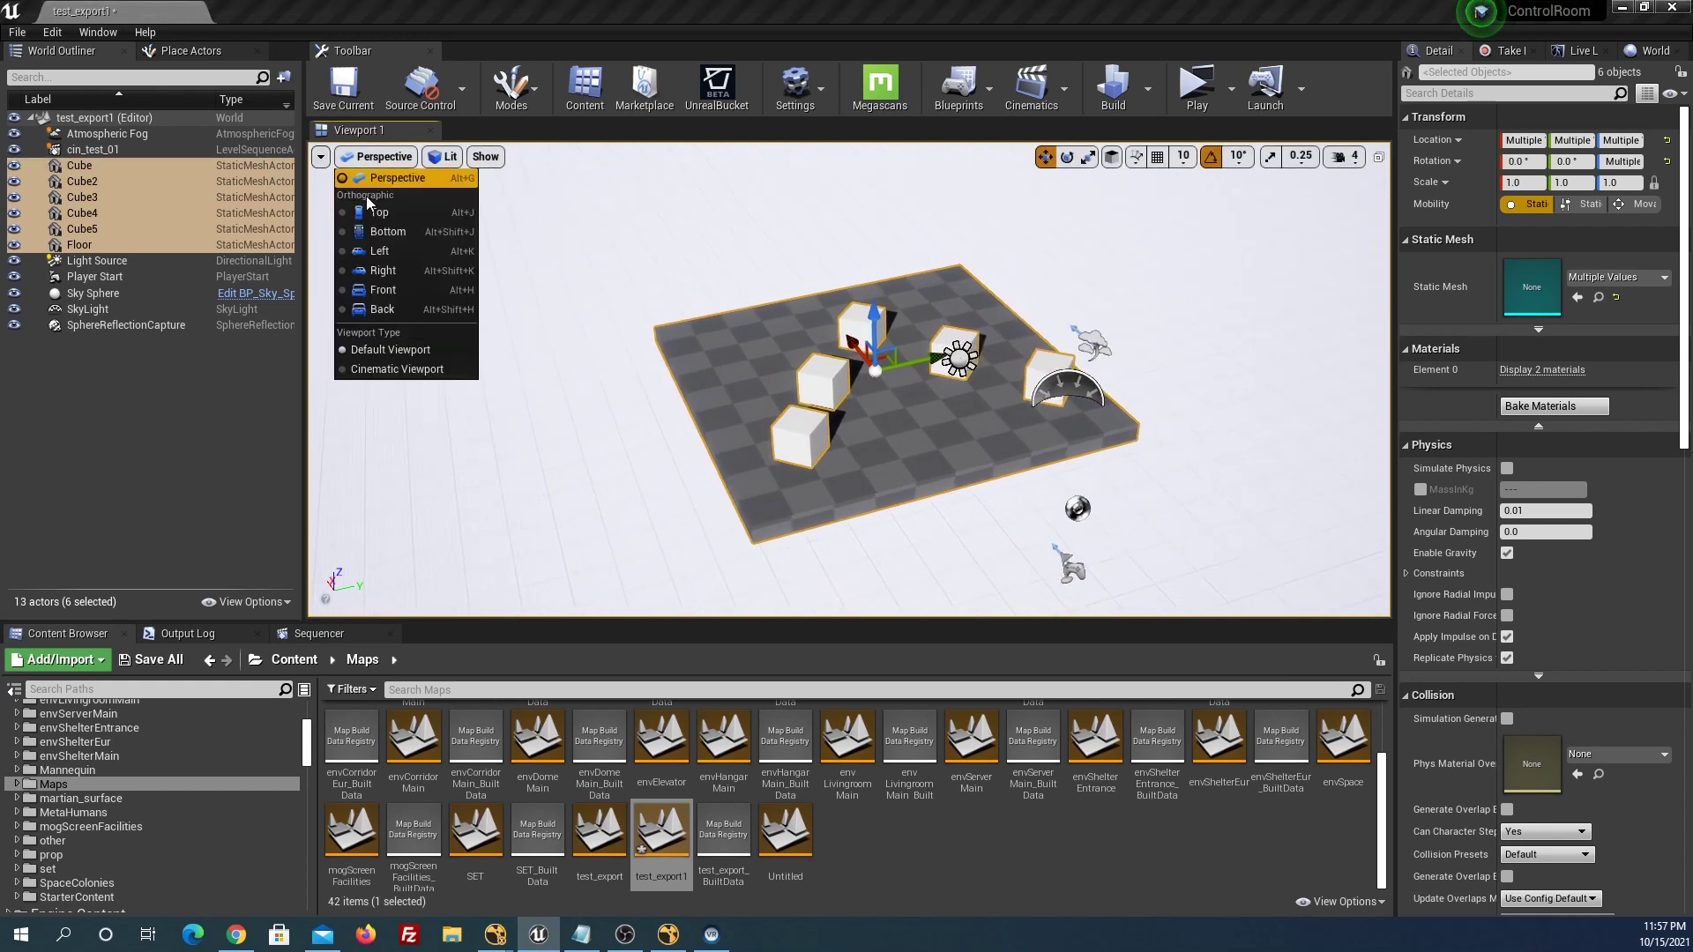
click(320, 156)
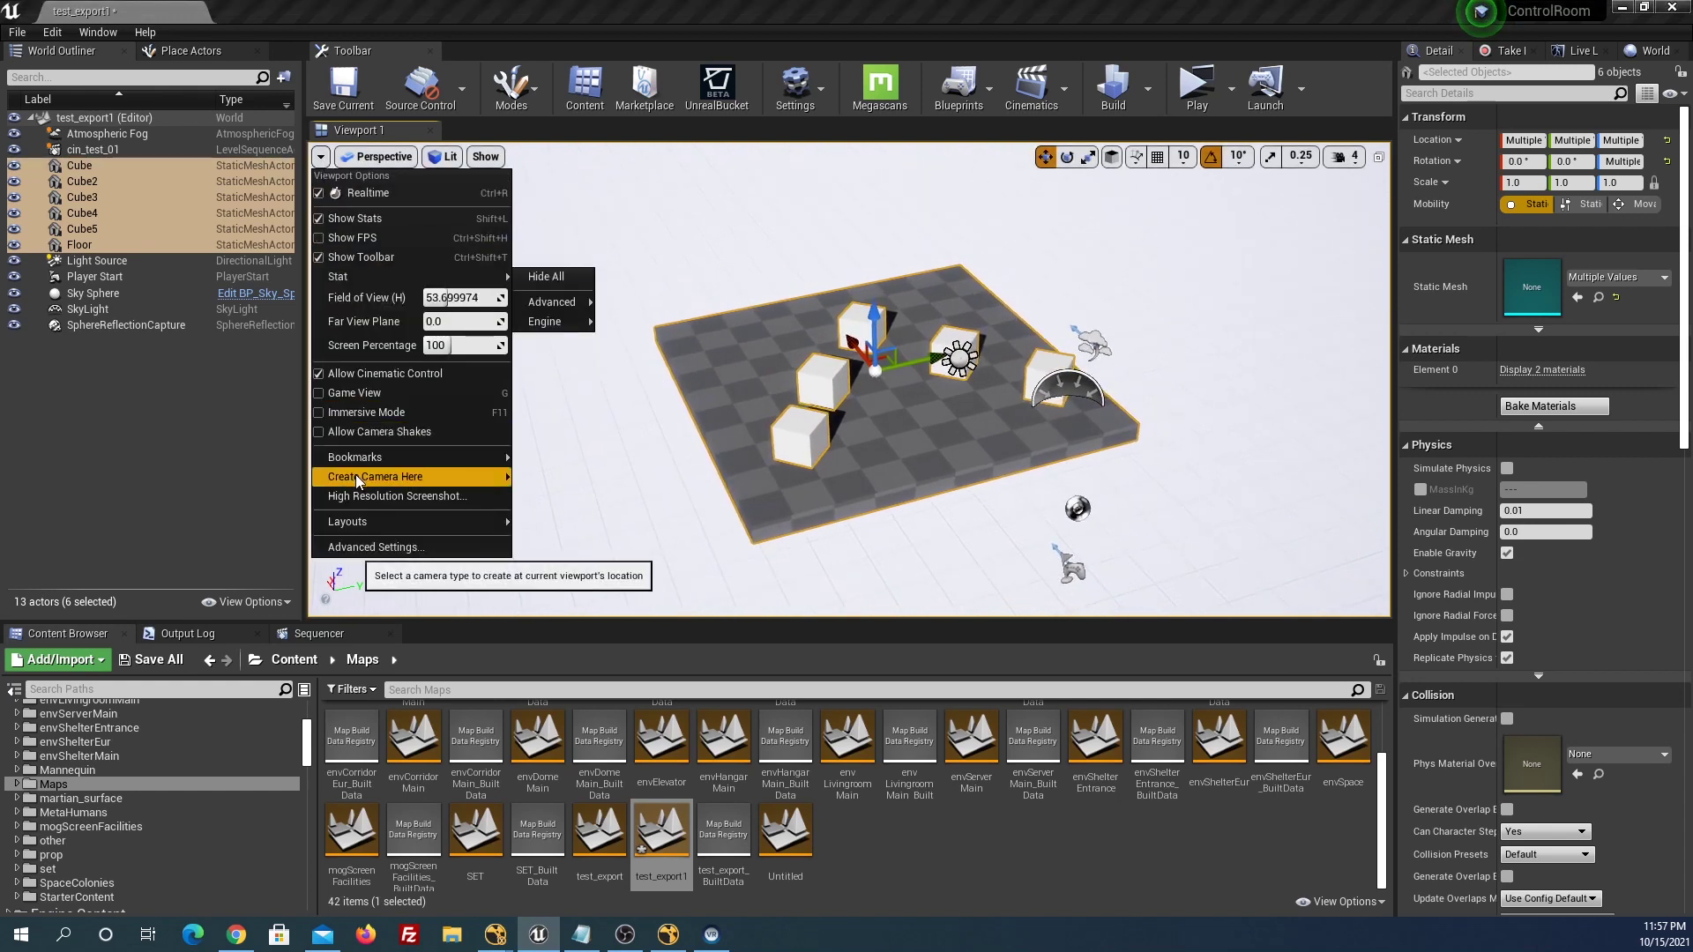
mouse_move(494, 477)
click(565, 496)
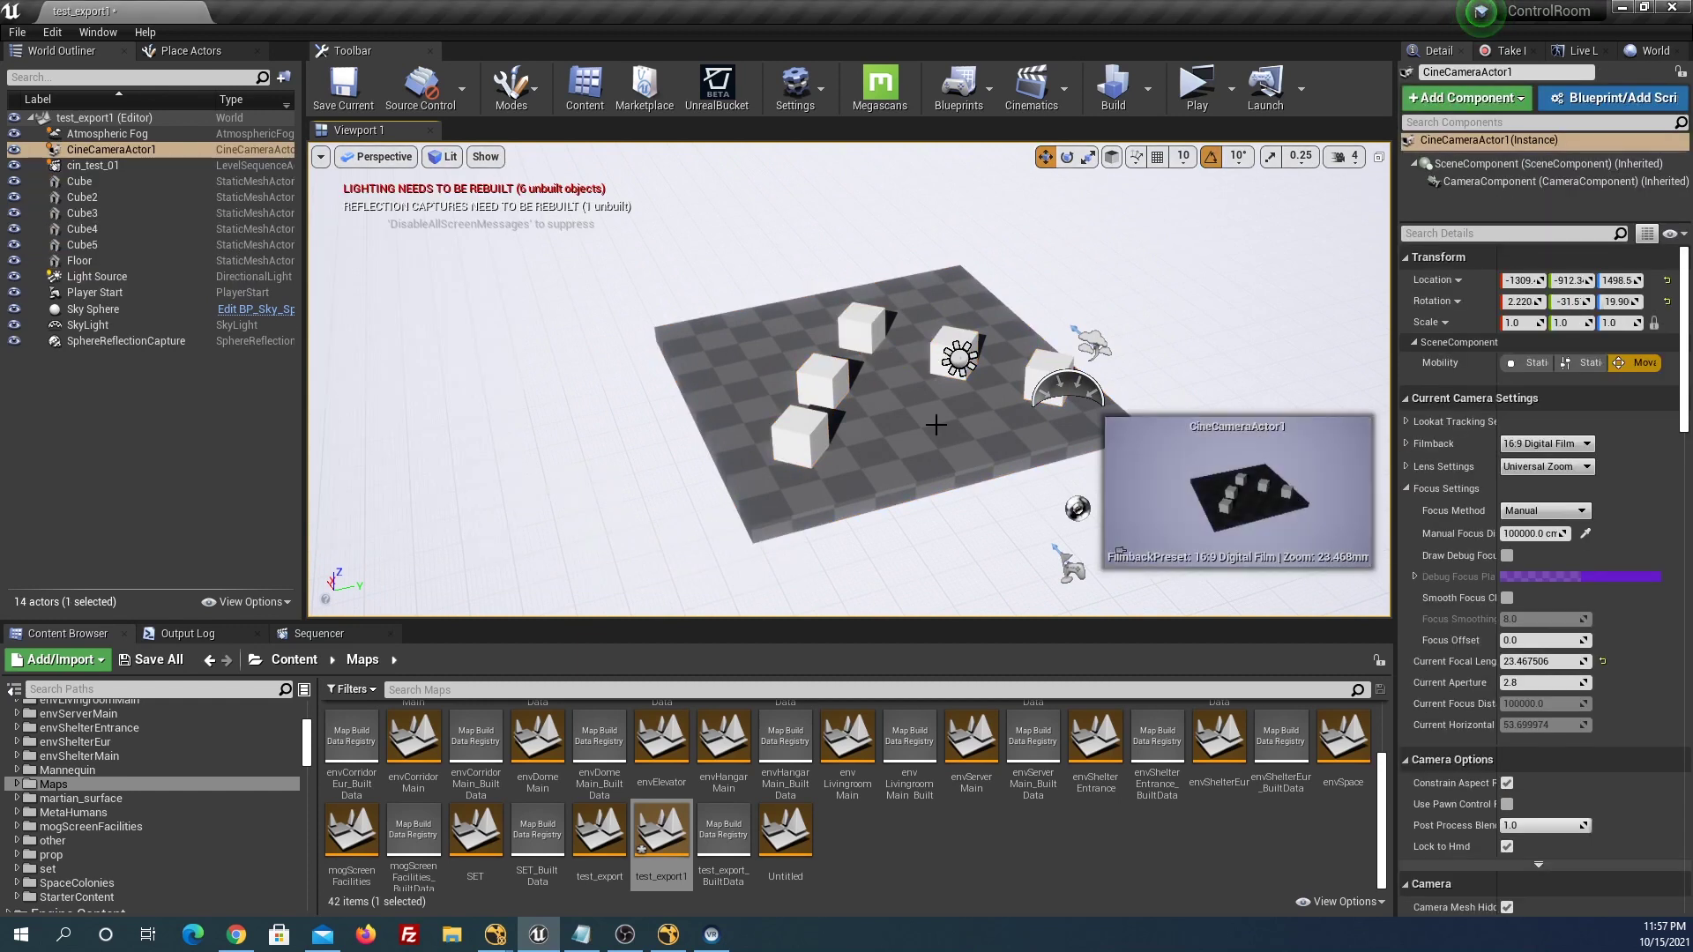
click(391, 157)
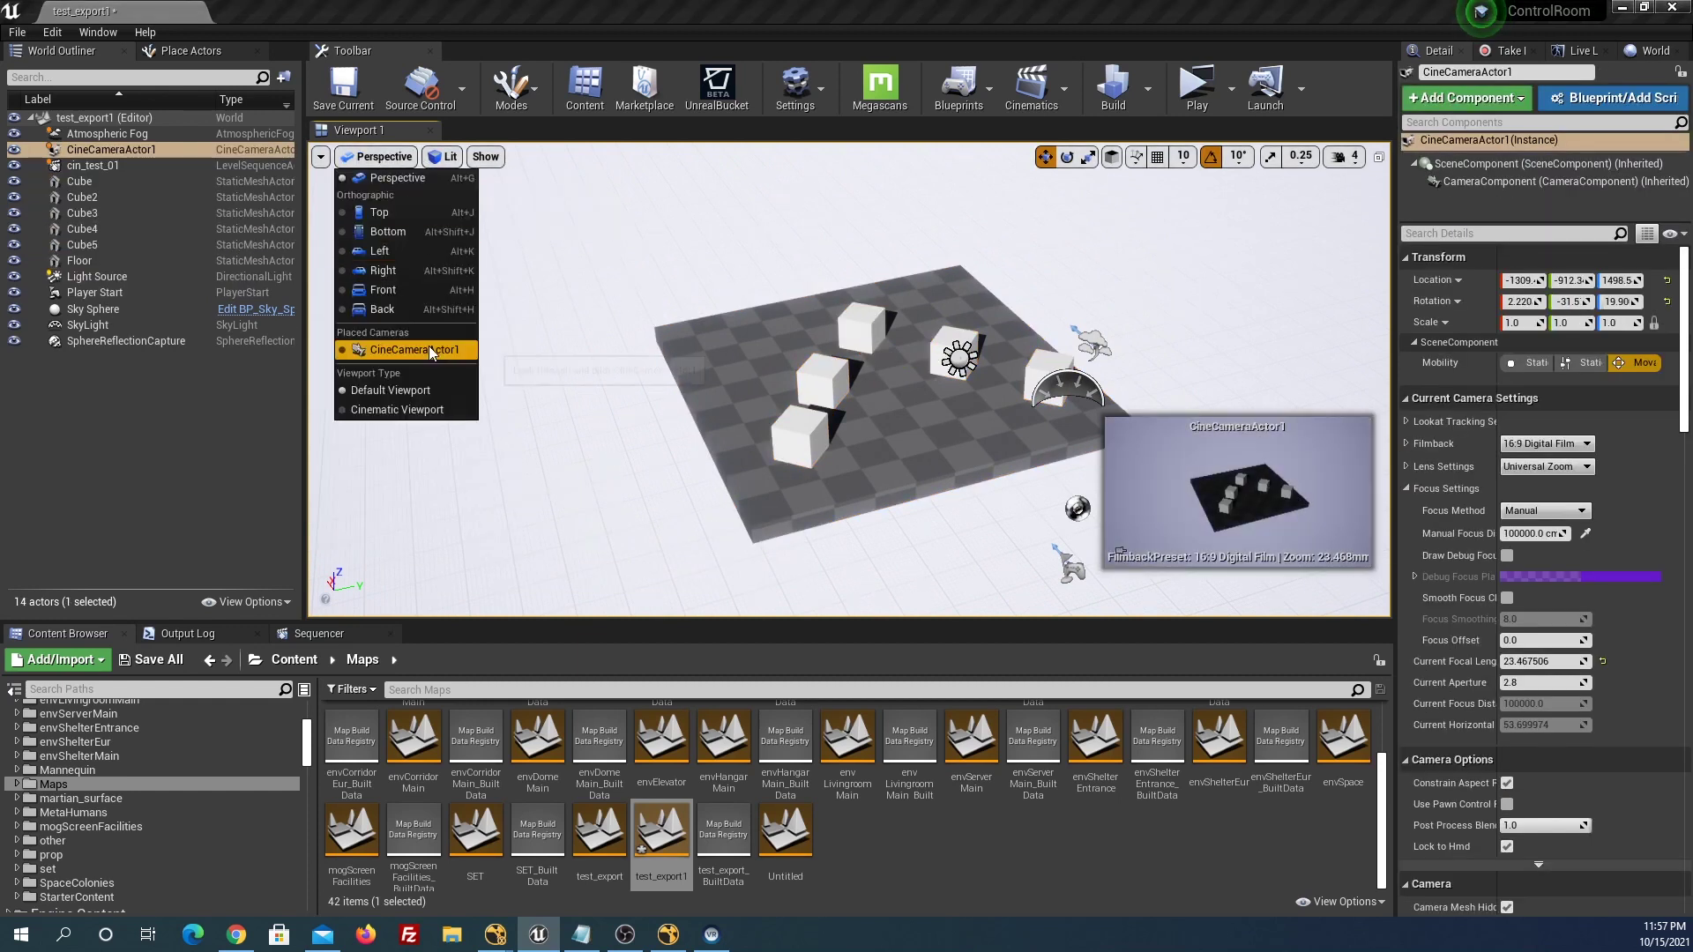
click(430, 346)
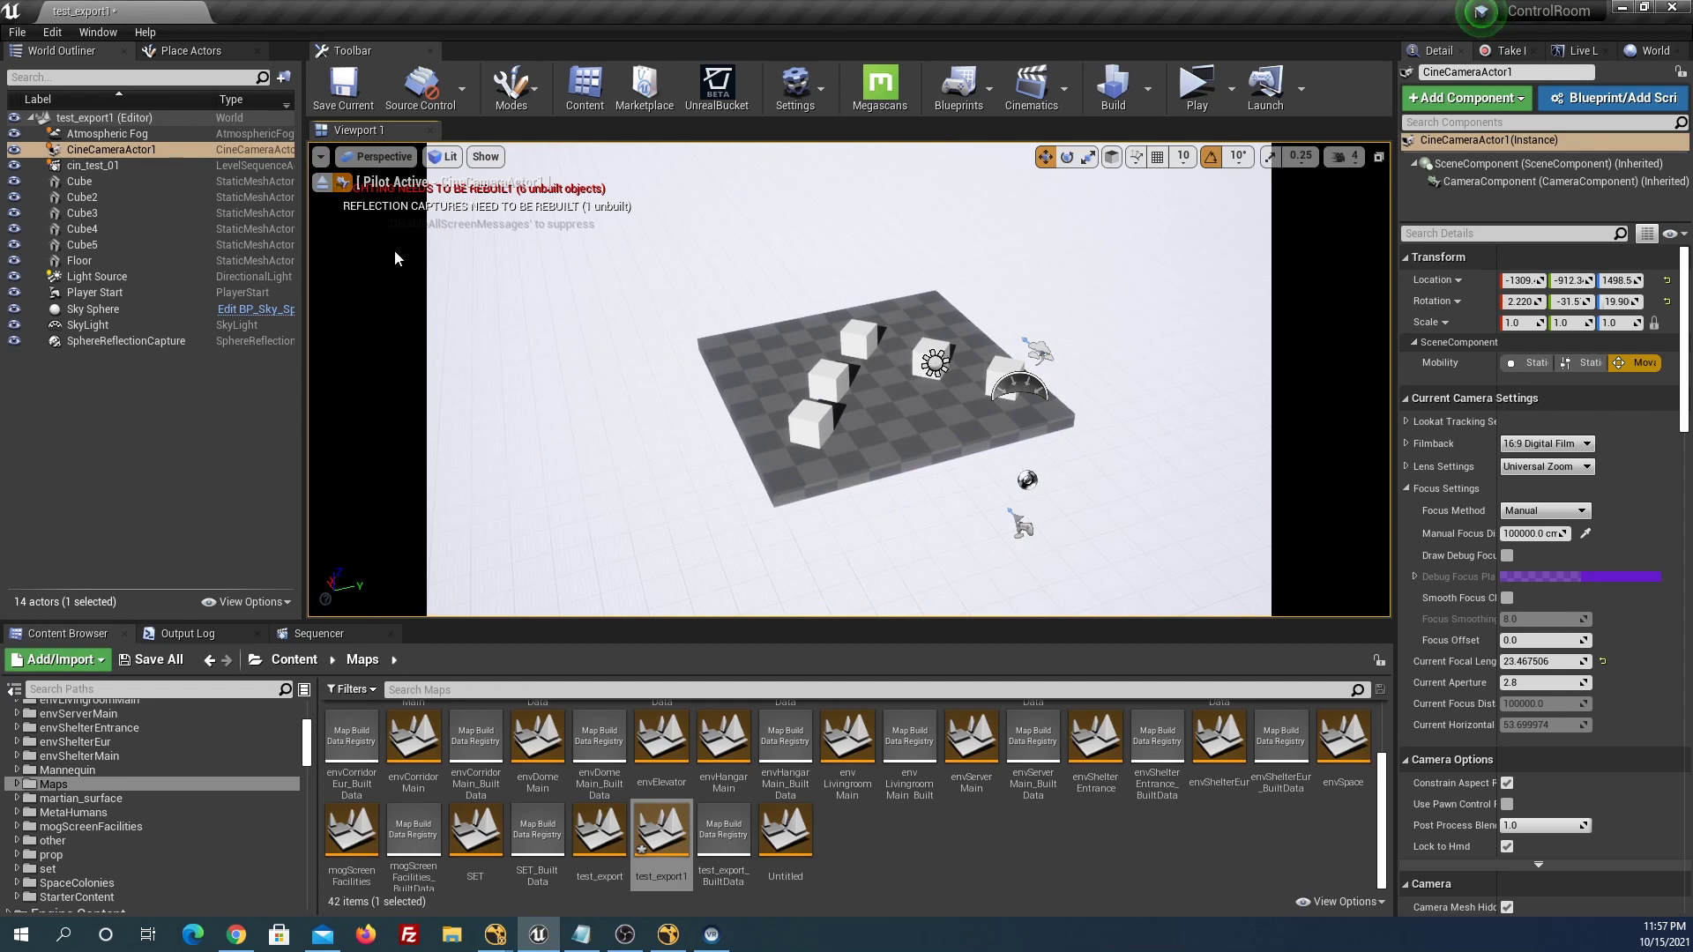
Add a level sequence saved as cin_test_02 in /Game/Cinematics.
click(1028, 93)
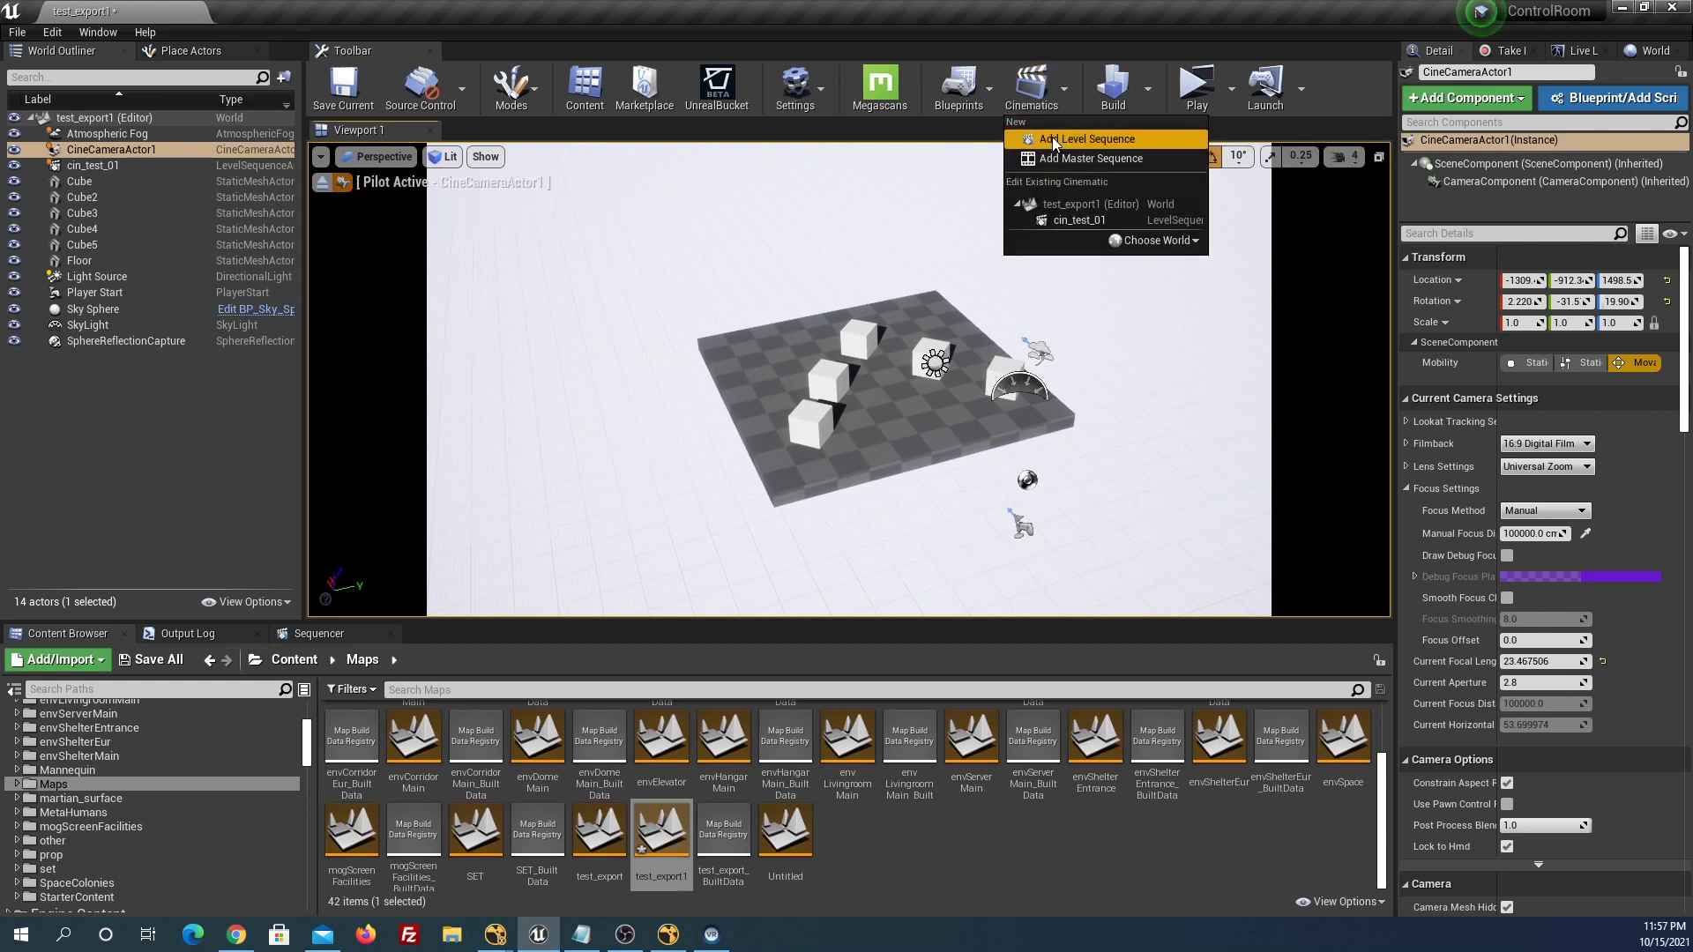
click(1054, 140)
click(1036, 229)
click(569, 749)
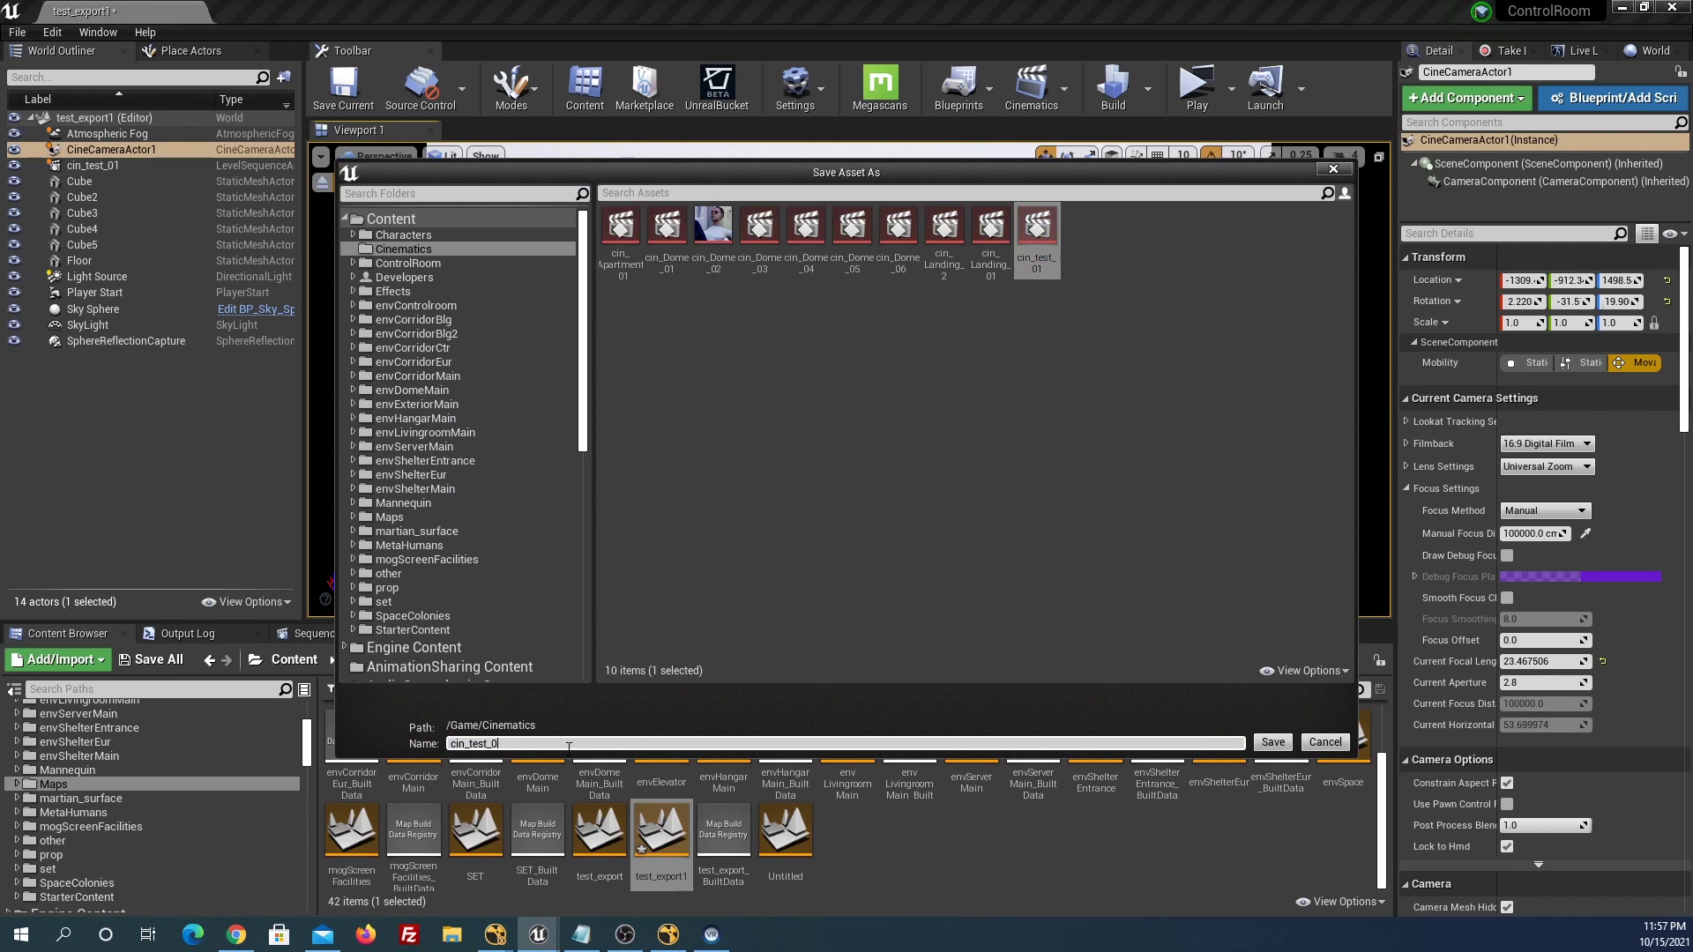
text(2)
key(Return)
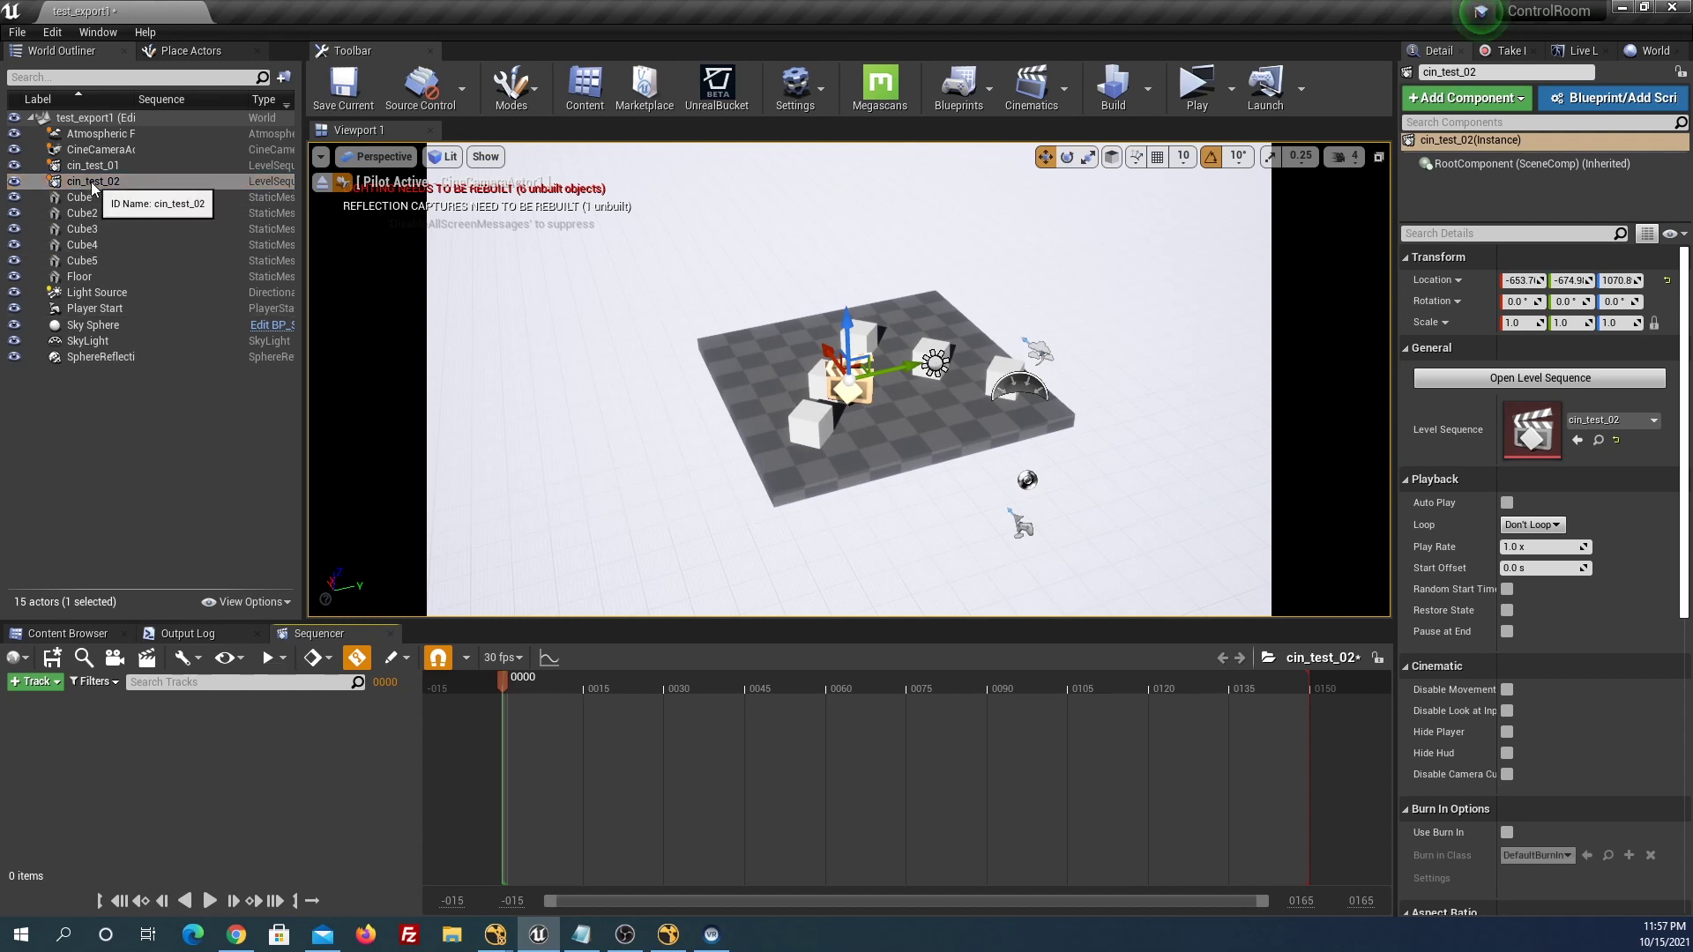
Add CineCameraActor1 to the cin_test_02 sequence and move the playhead forward.
drag(96, 156, 149, 749)
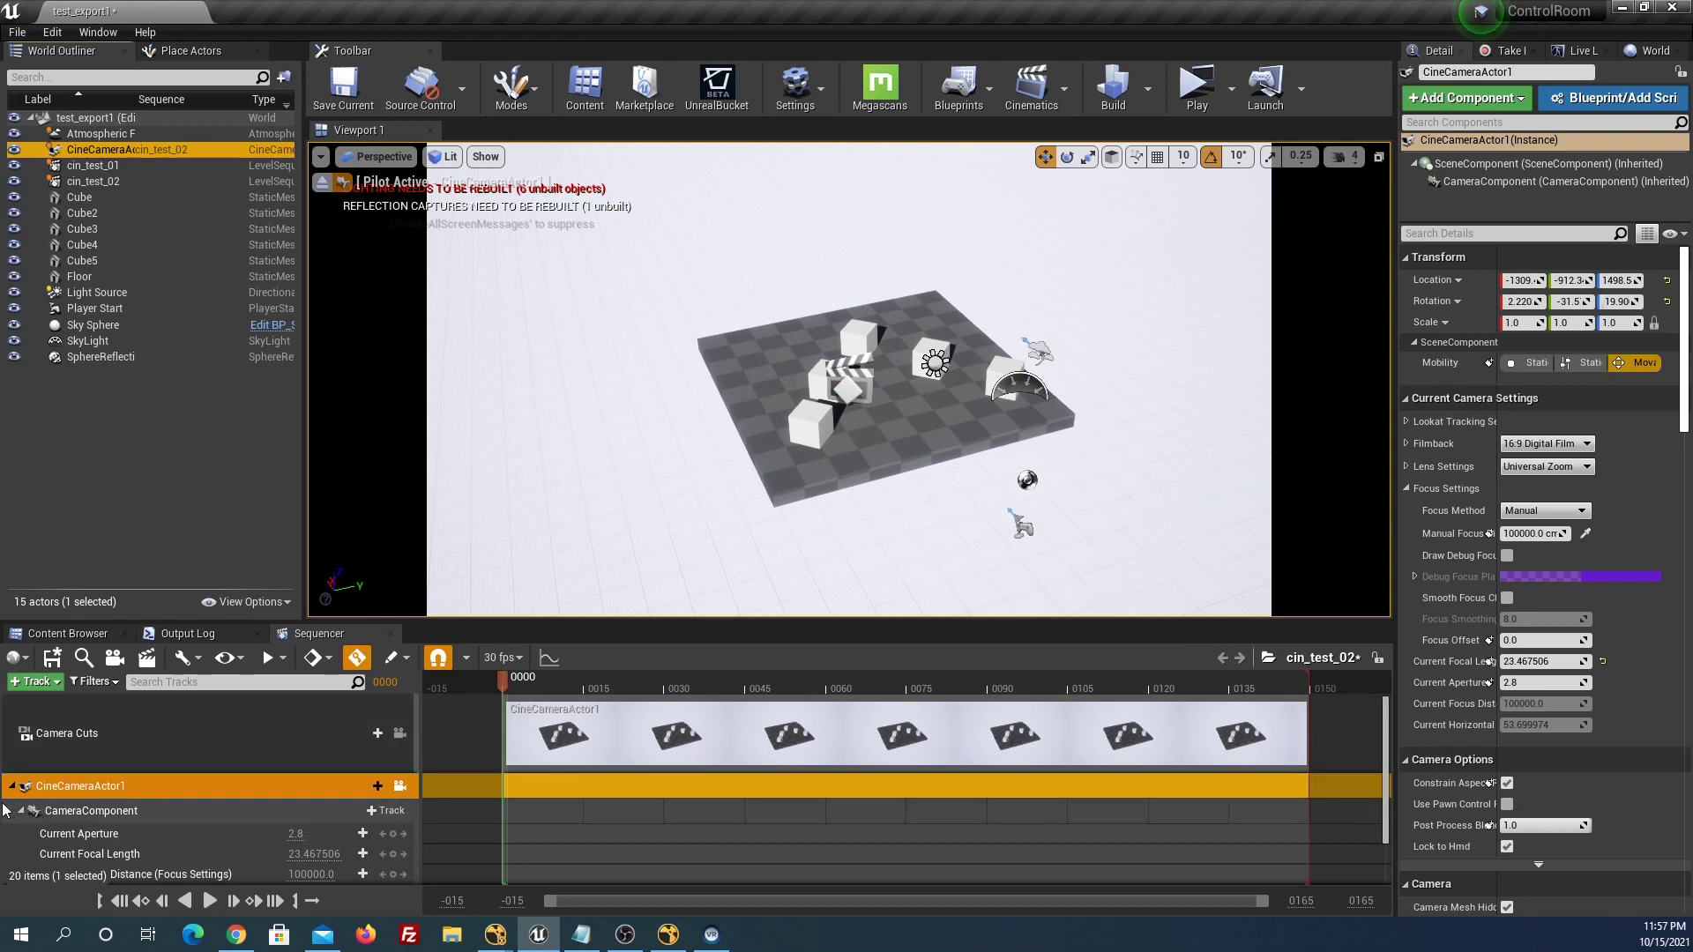
scroll(330, 794, down, 2)
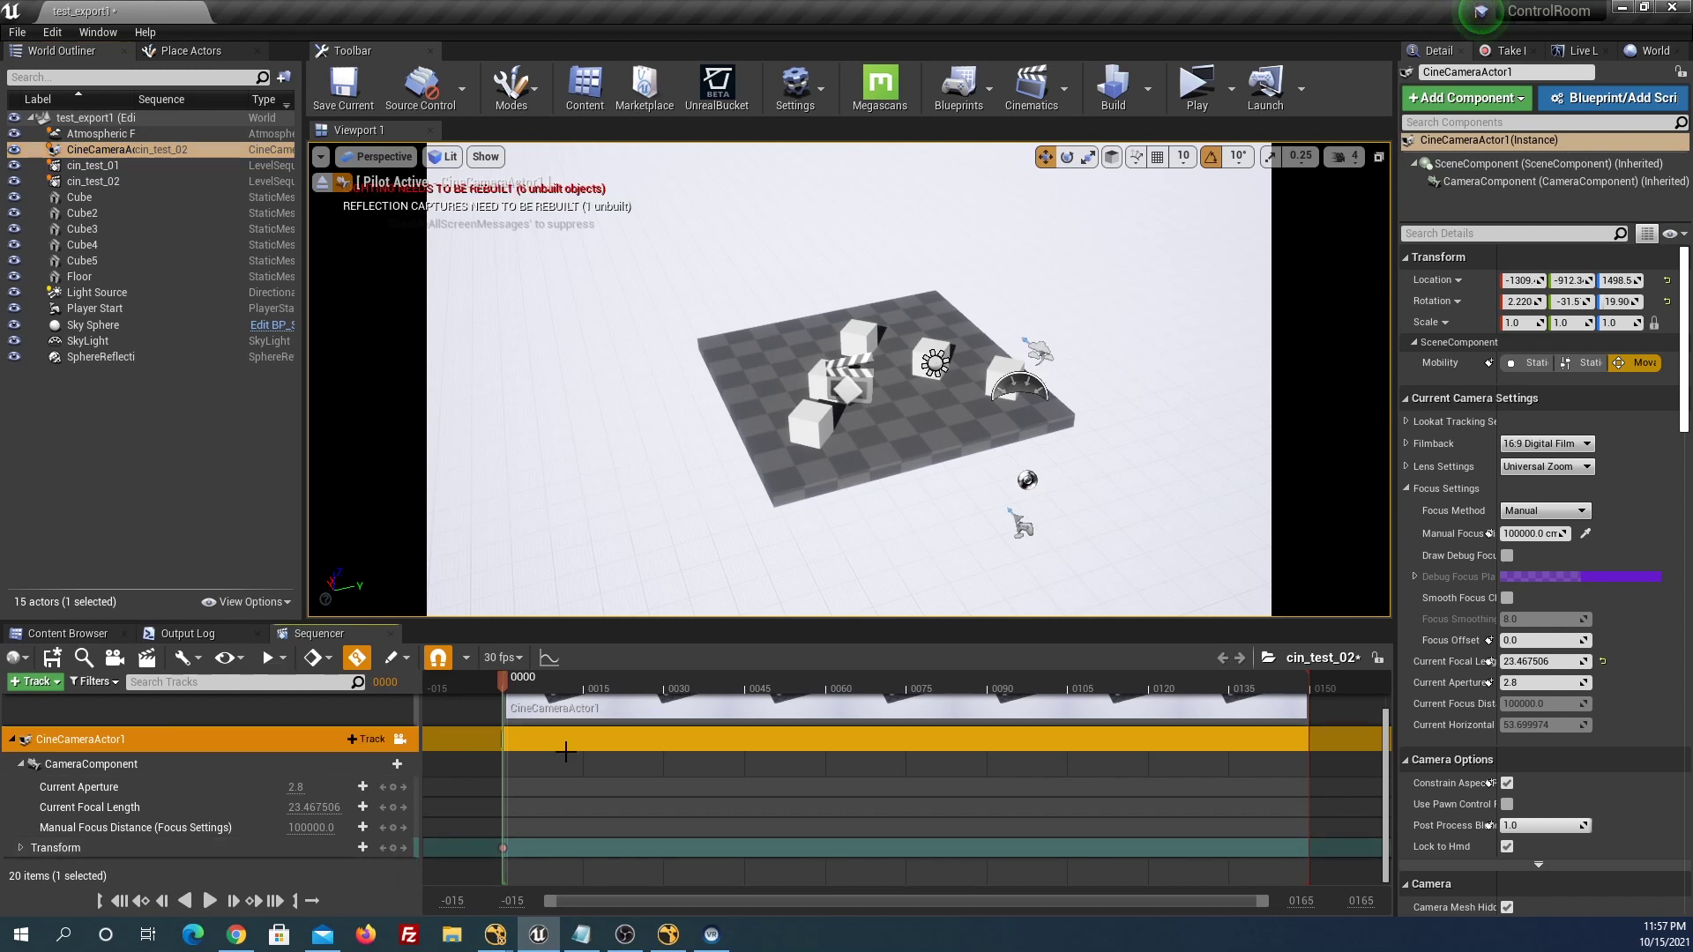
drag(886, 690, 1310, 685)
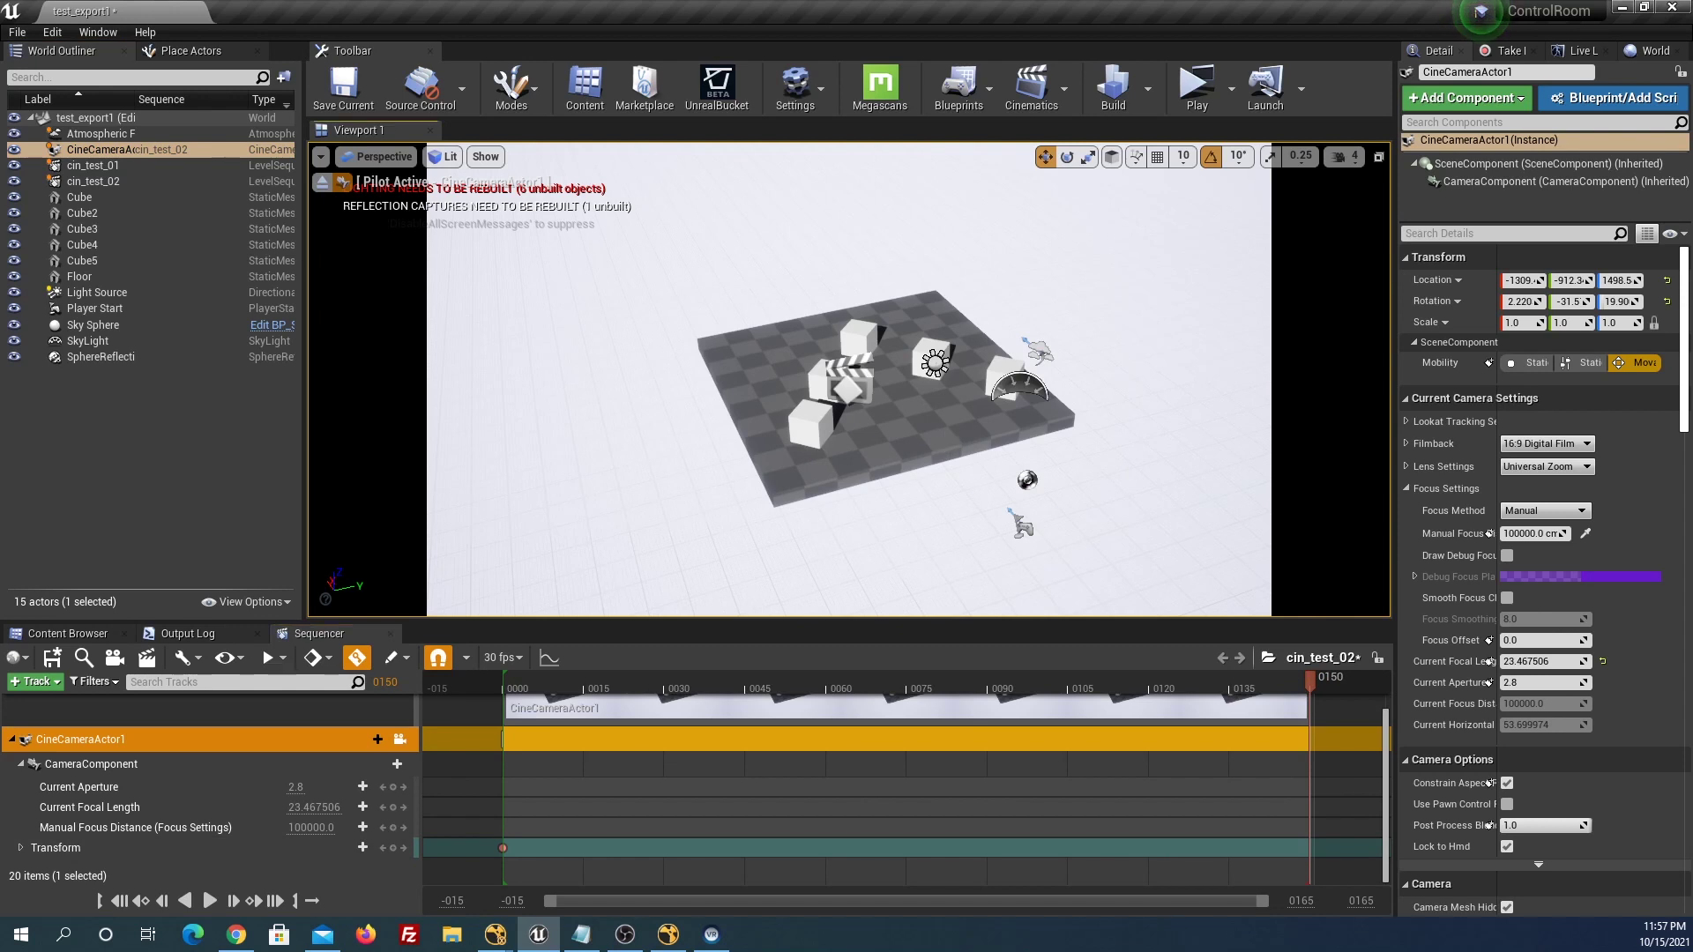
Move the camera close to the cubes, roll it to 23.82°, and scrub to preview.
key(w)
key(d)
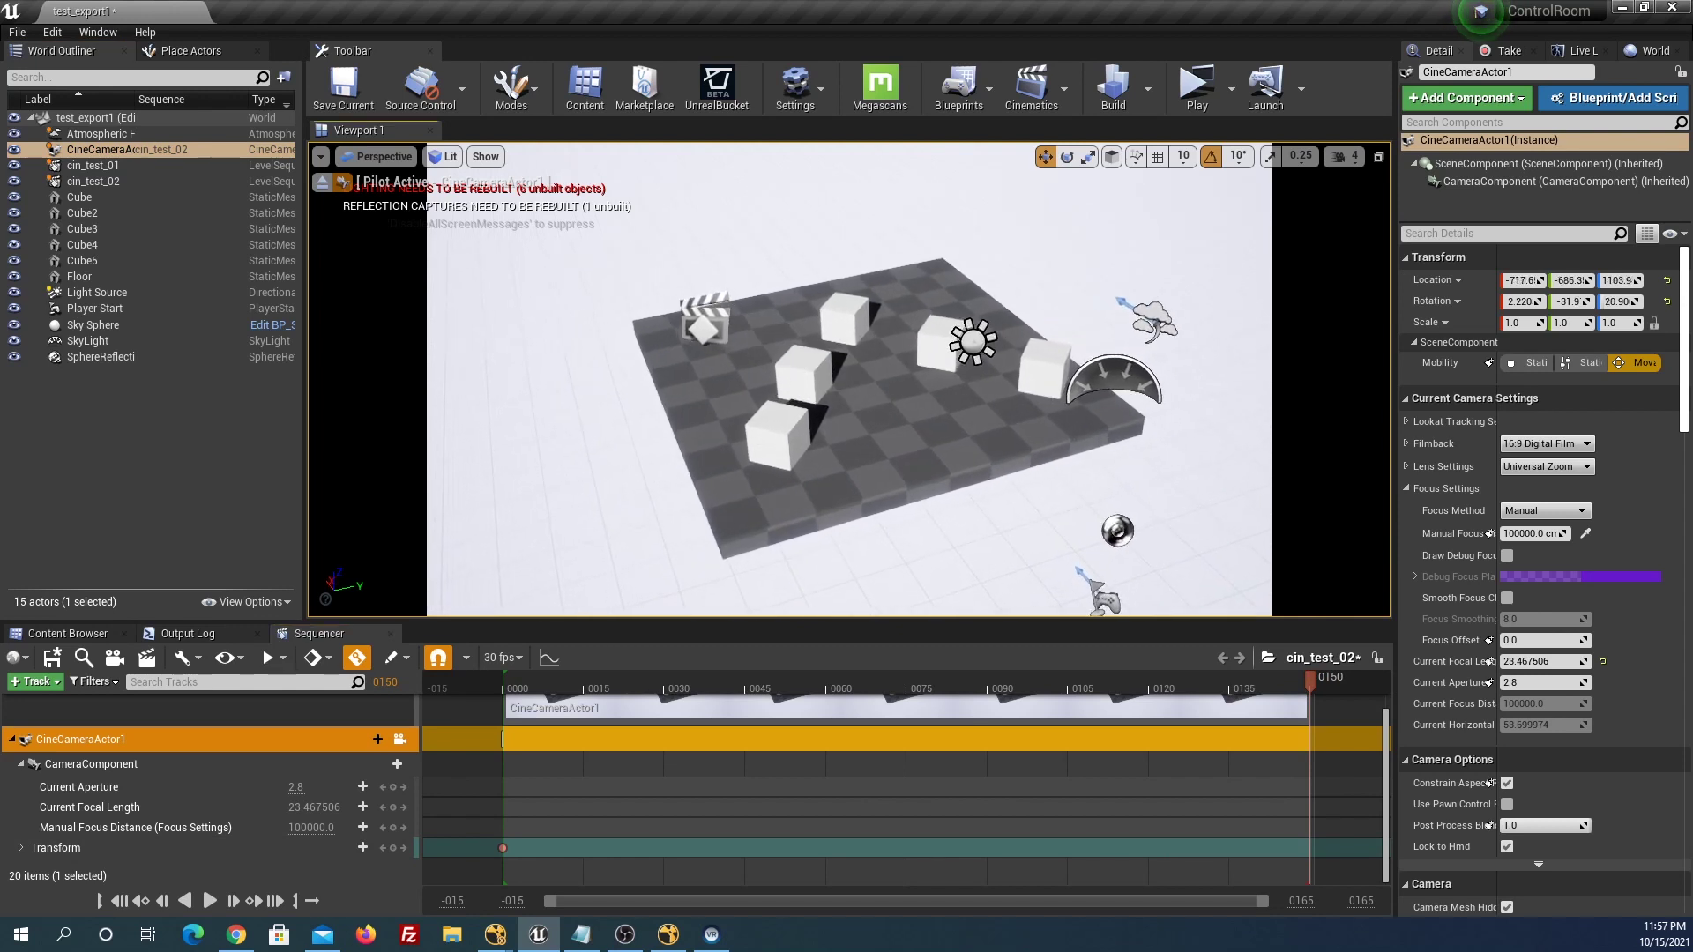
key(d)
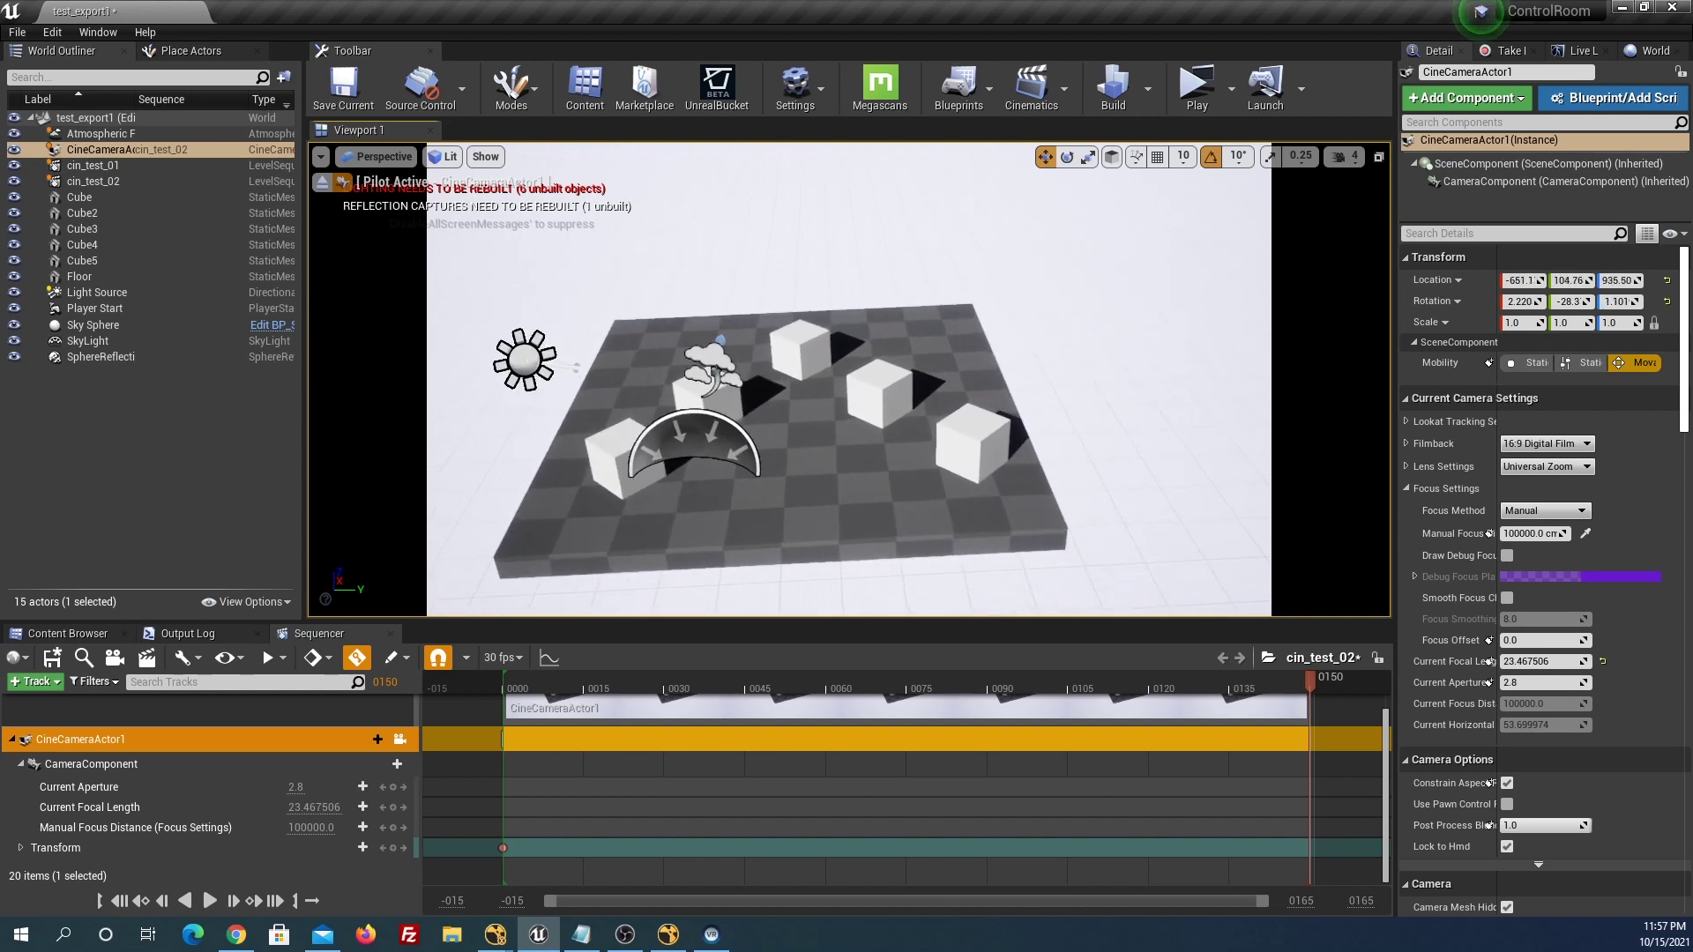
key(w)
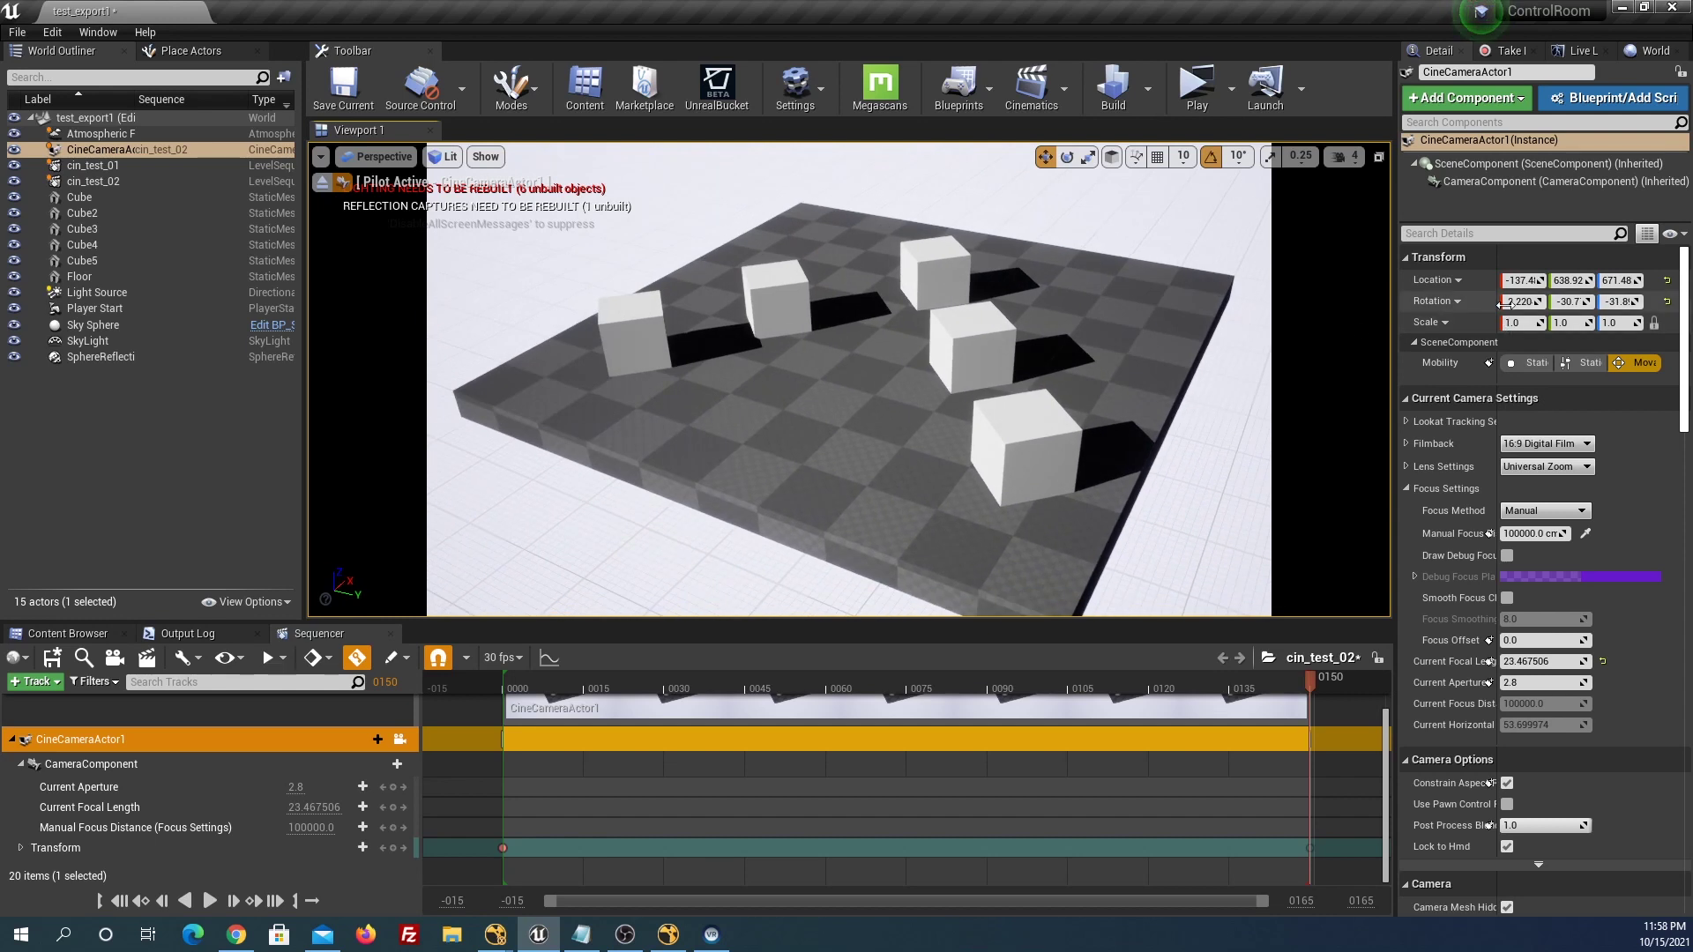
drag(1523, 301, 1578, 301)
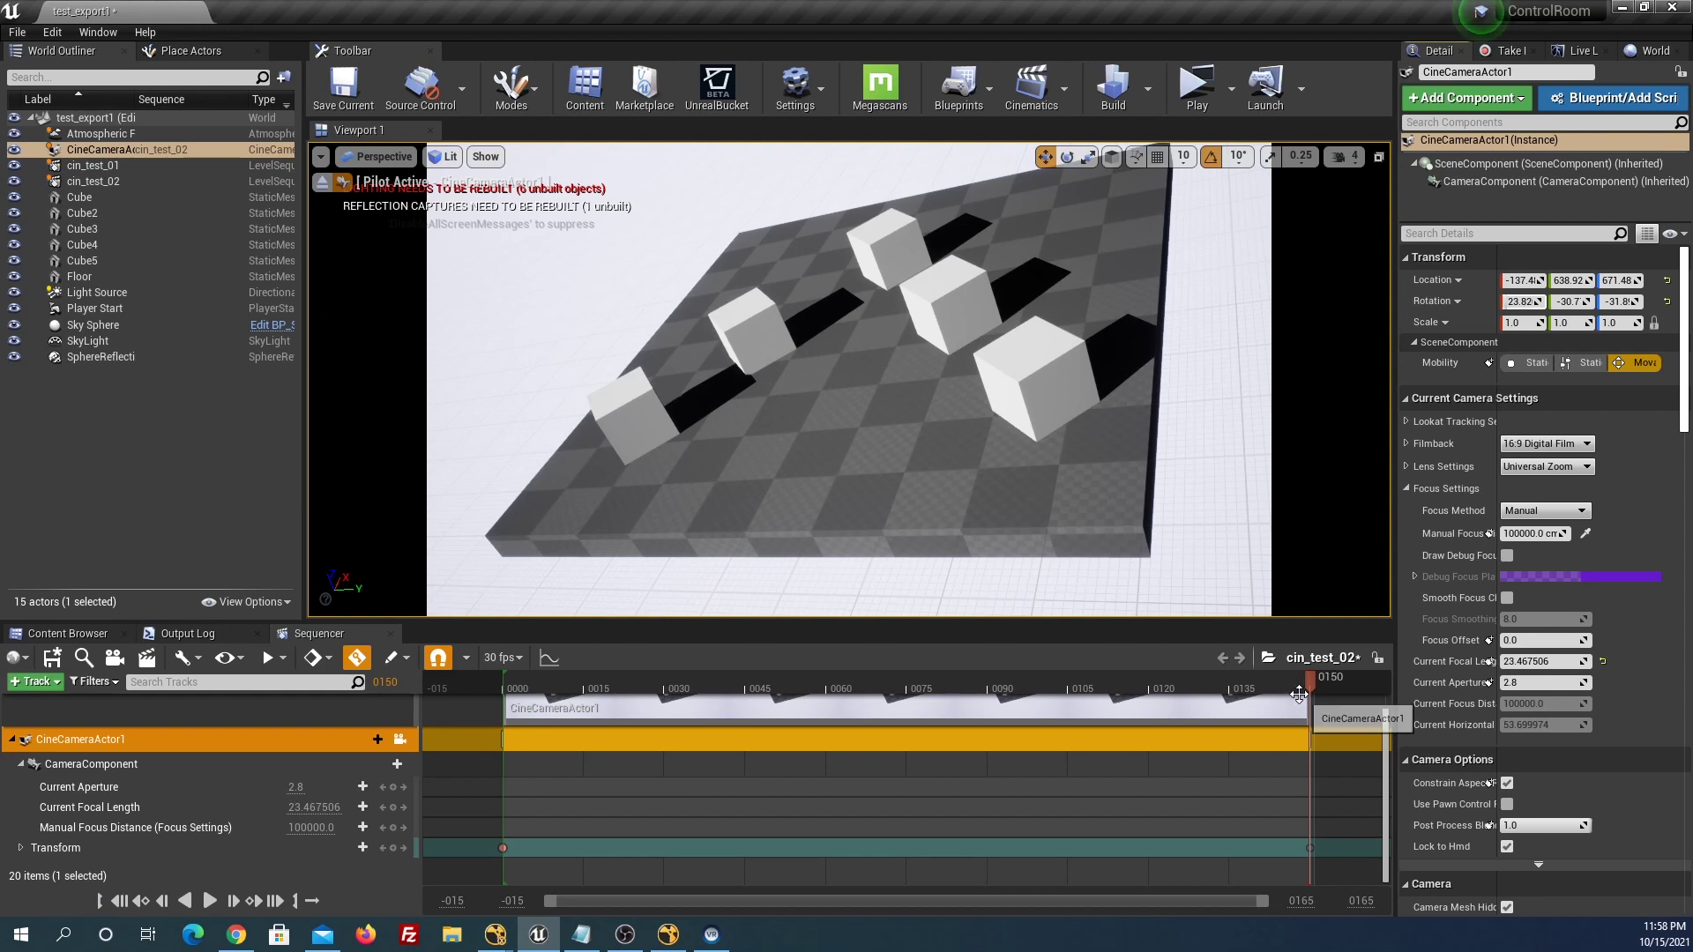
mouse_move(1281, 686)
mouse_down()
mouse_move(533, 679)
mouse_move(594, 672)
mouse_up()
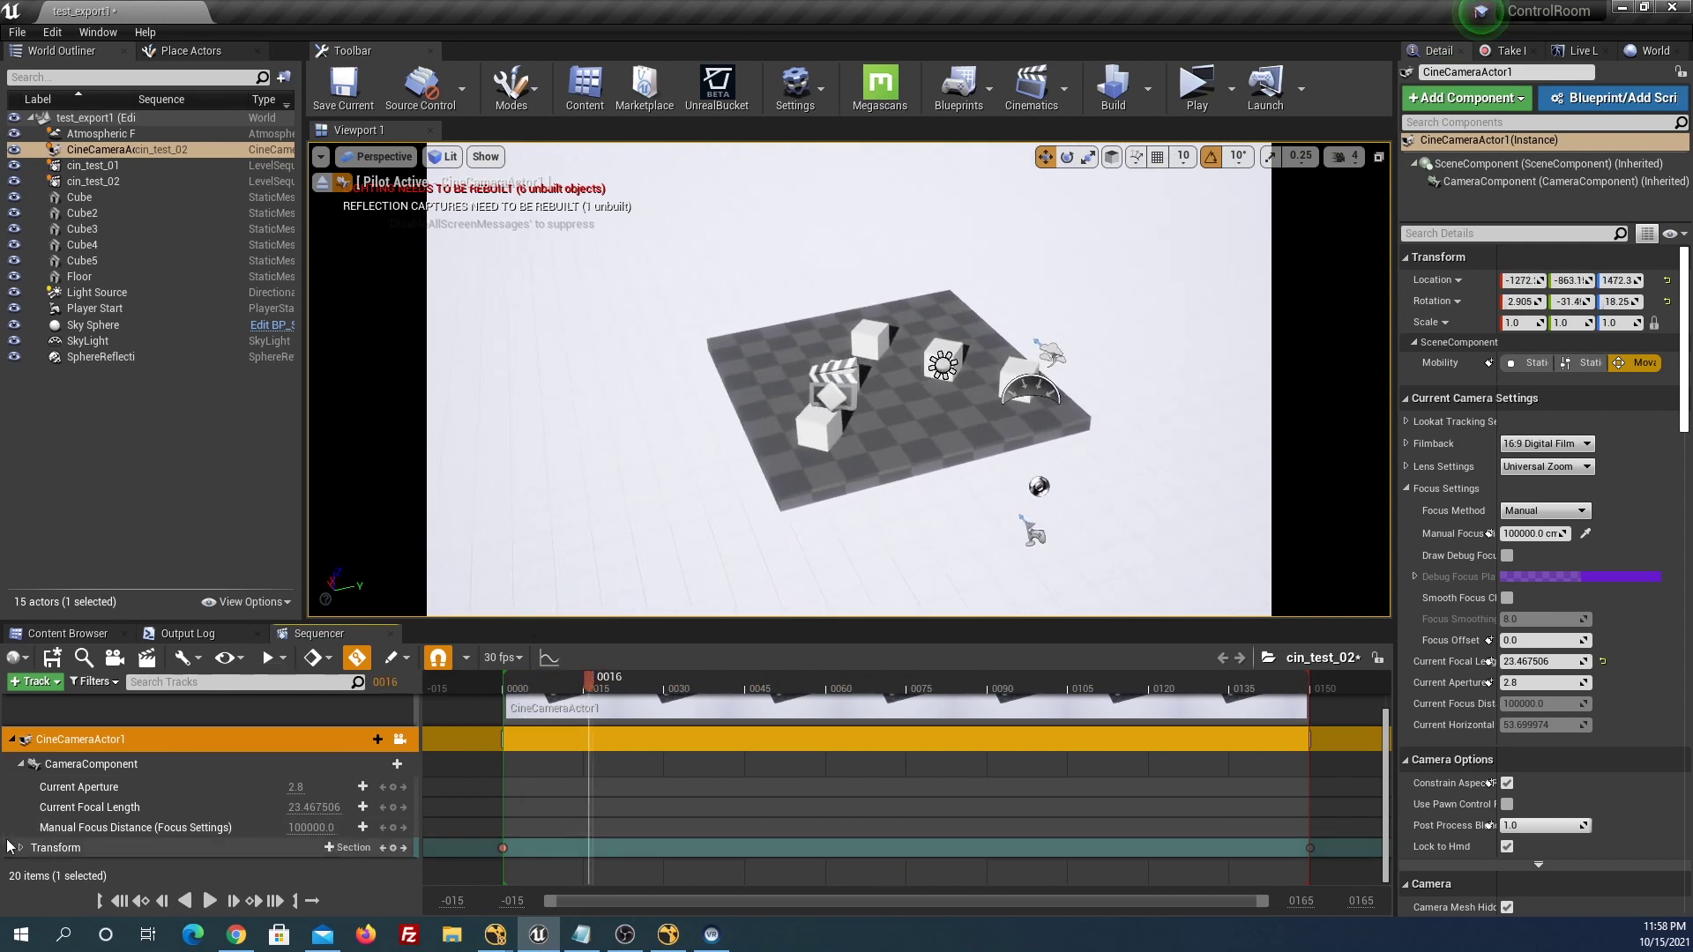
Export the CineCameraActor1 track as camera.fbx into the Desktop test folder.
right_click(57, 739)
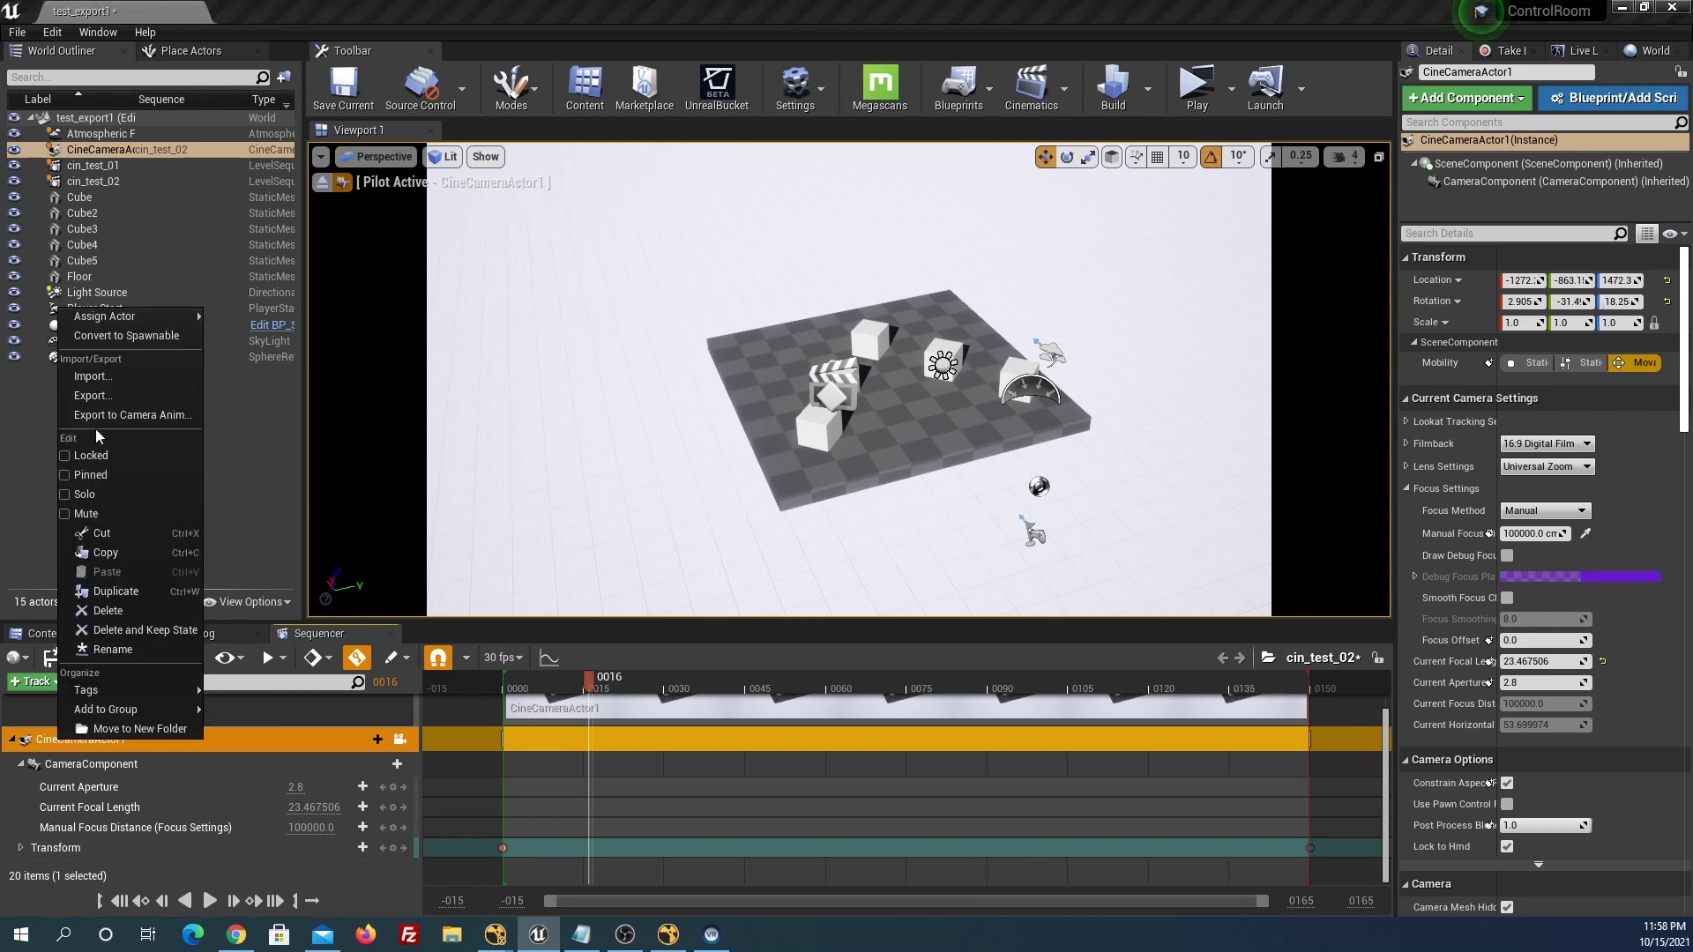
click(108, 394)
text(camera)
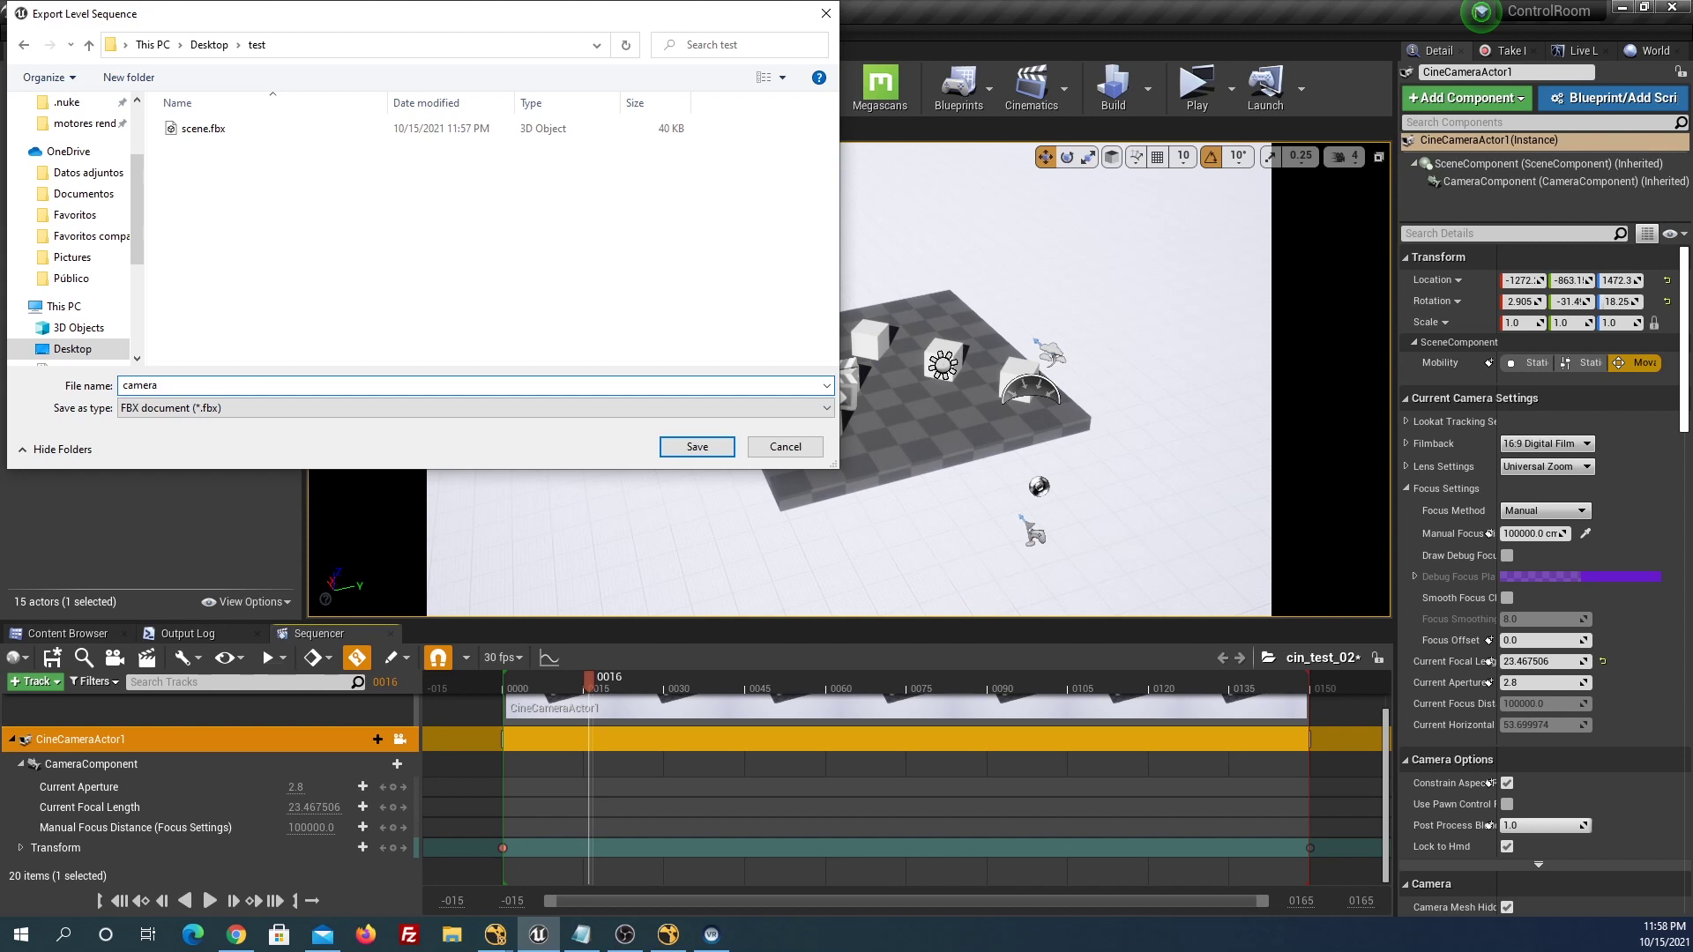
key(Return)
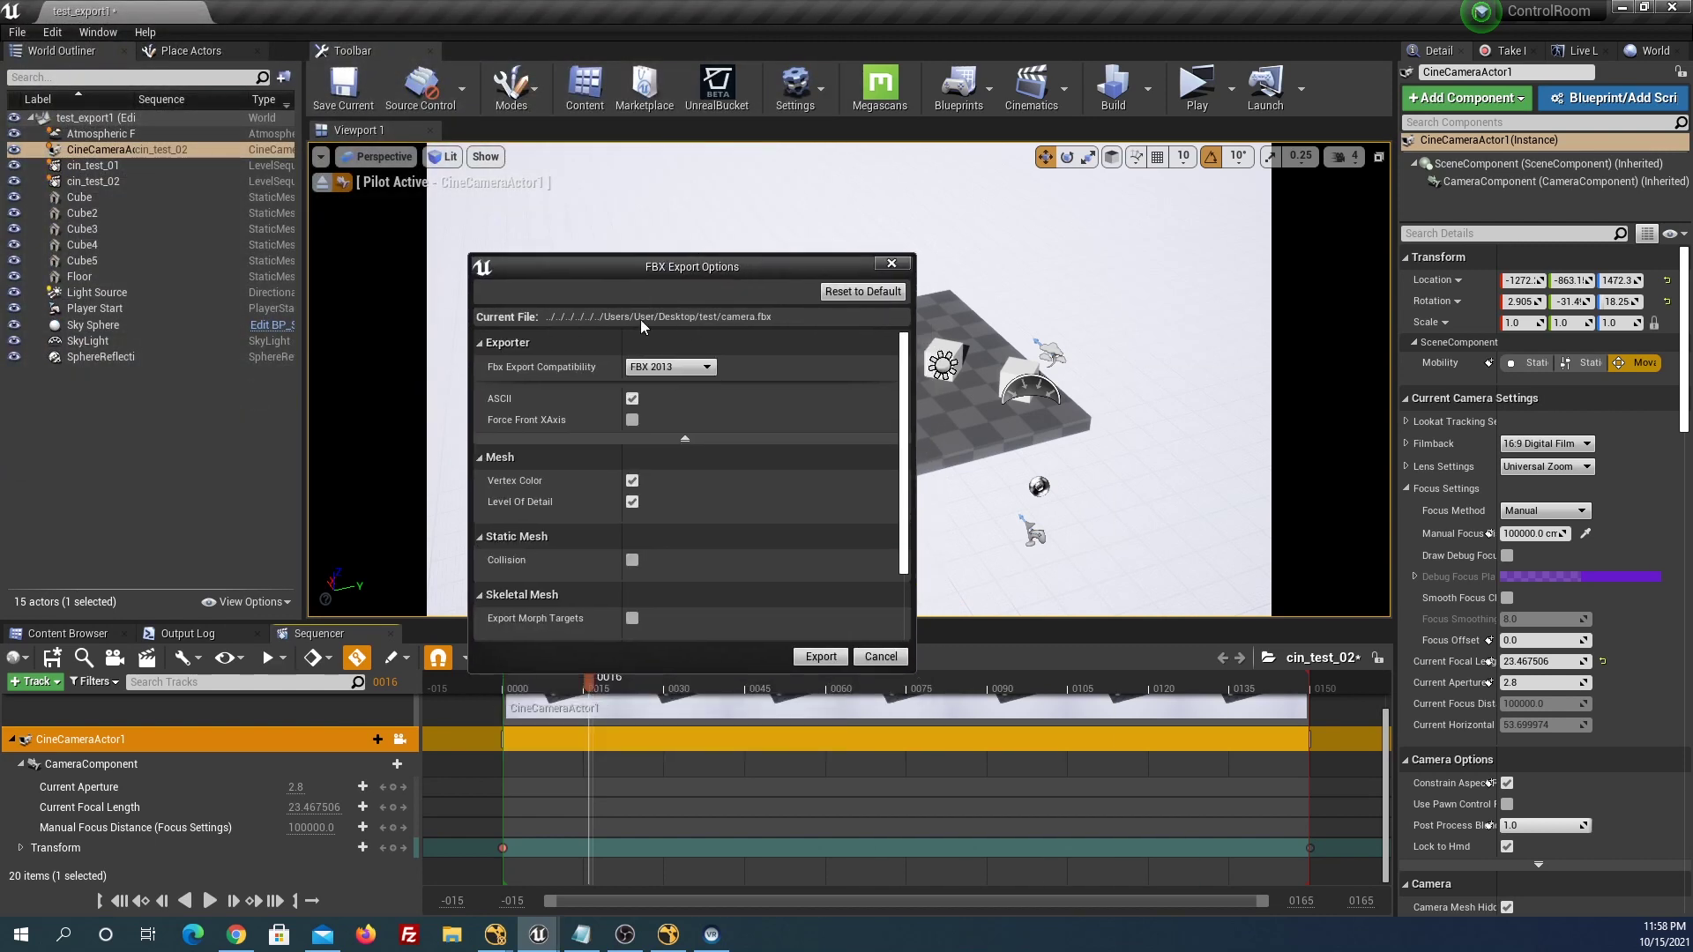
click(825, 663)
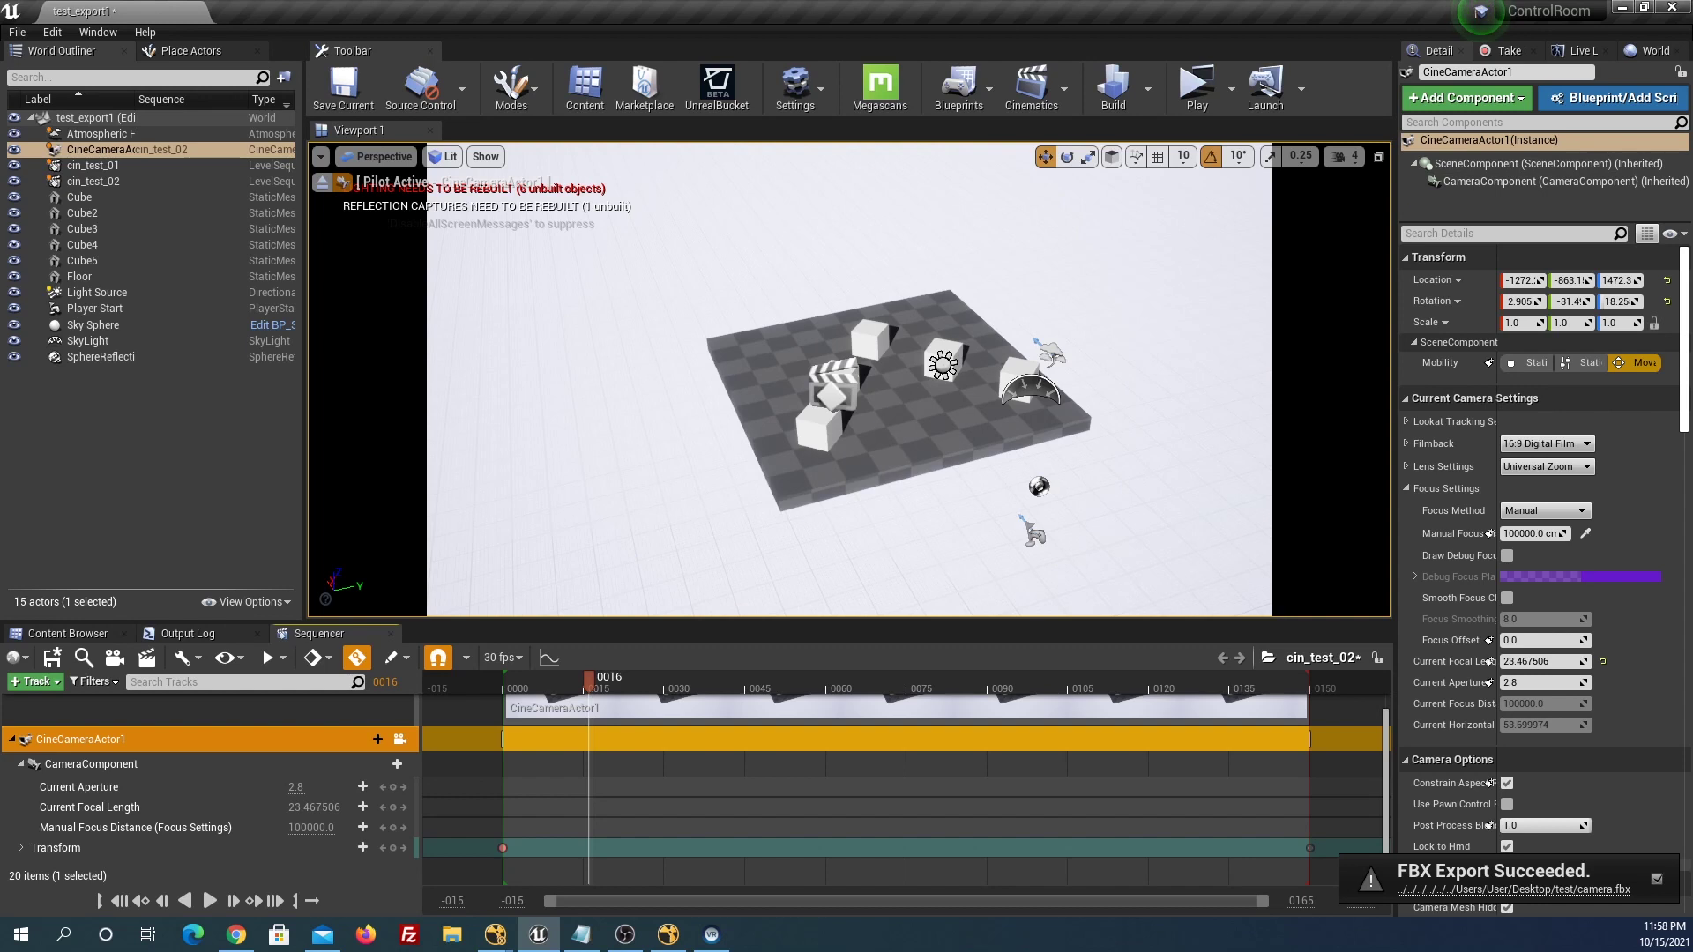
Return to Unreal and scrub the sequence to preview the camera move around frame 61.
key(alt+Tab)
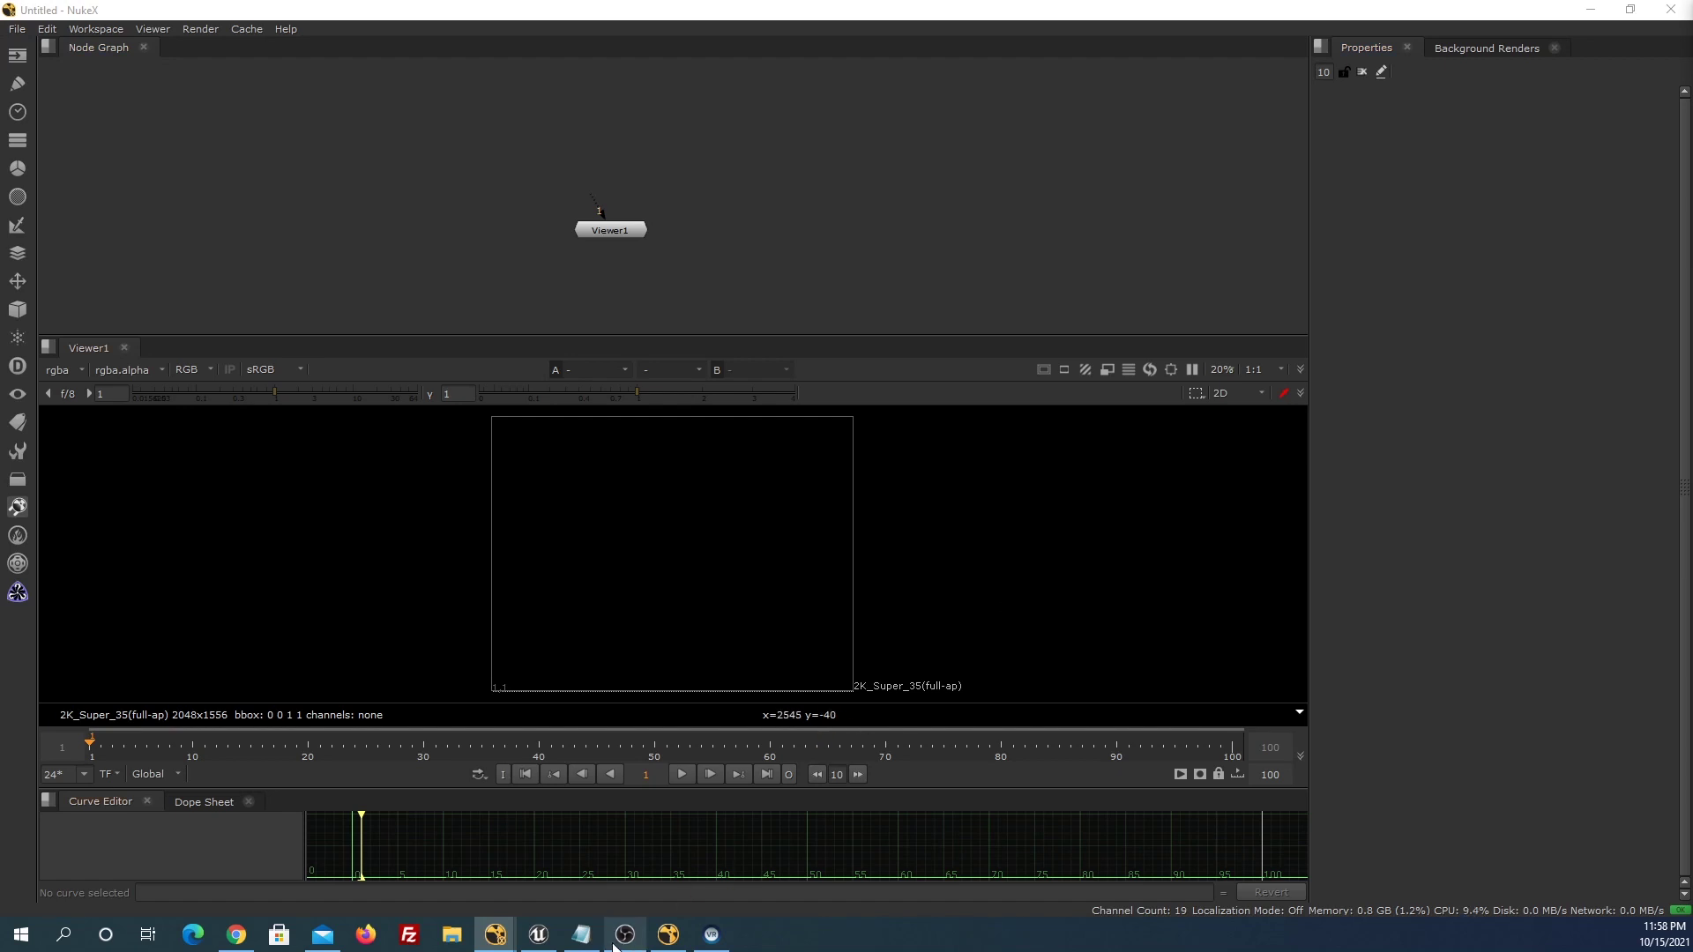
click(537, 935)
click(564, 689)
drag(564, 689, 820, 678)
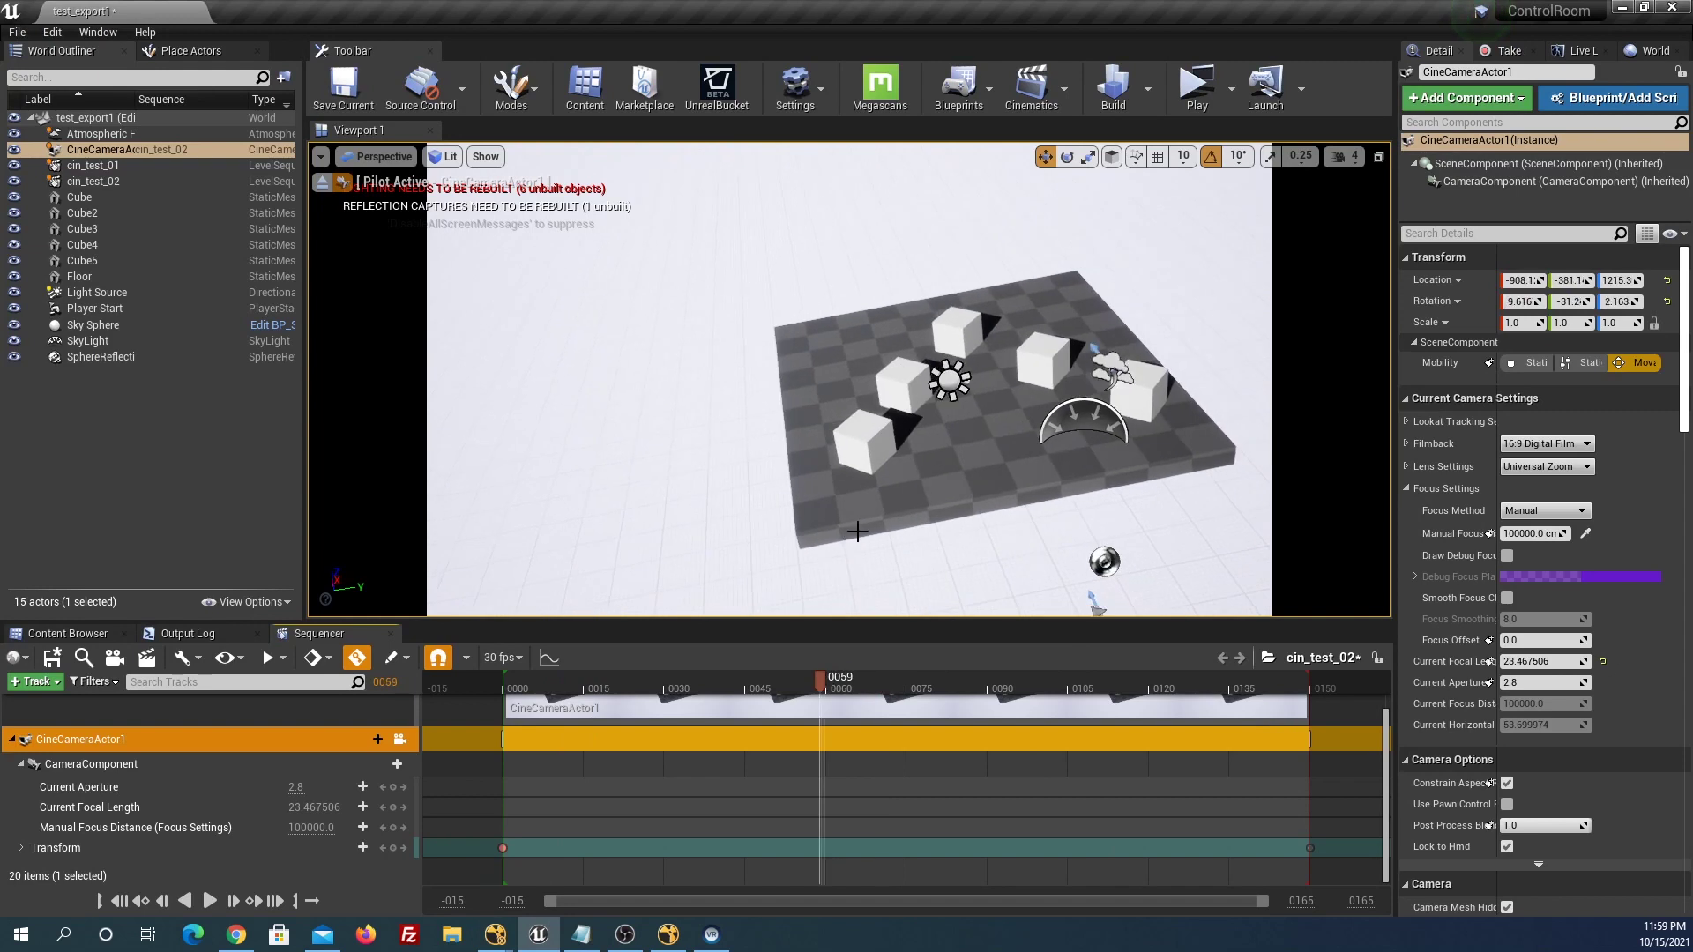
Set the Render Movie image output format to Apple ProRes Encoder (mov).
key(Escape)
click(860, 480)
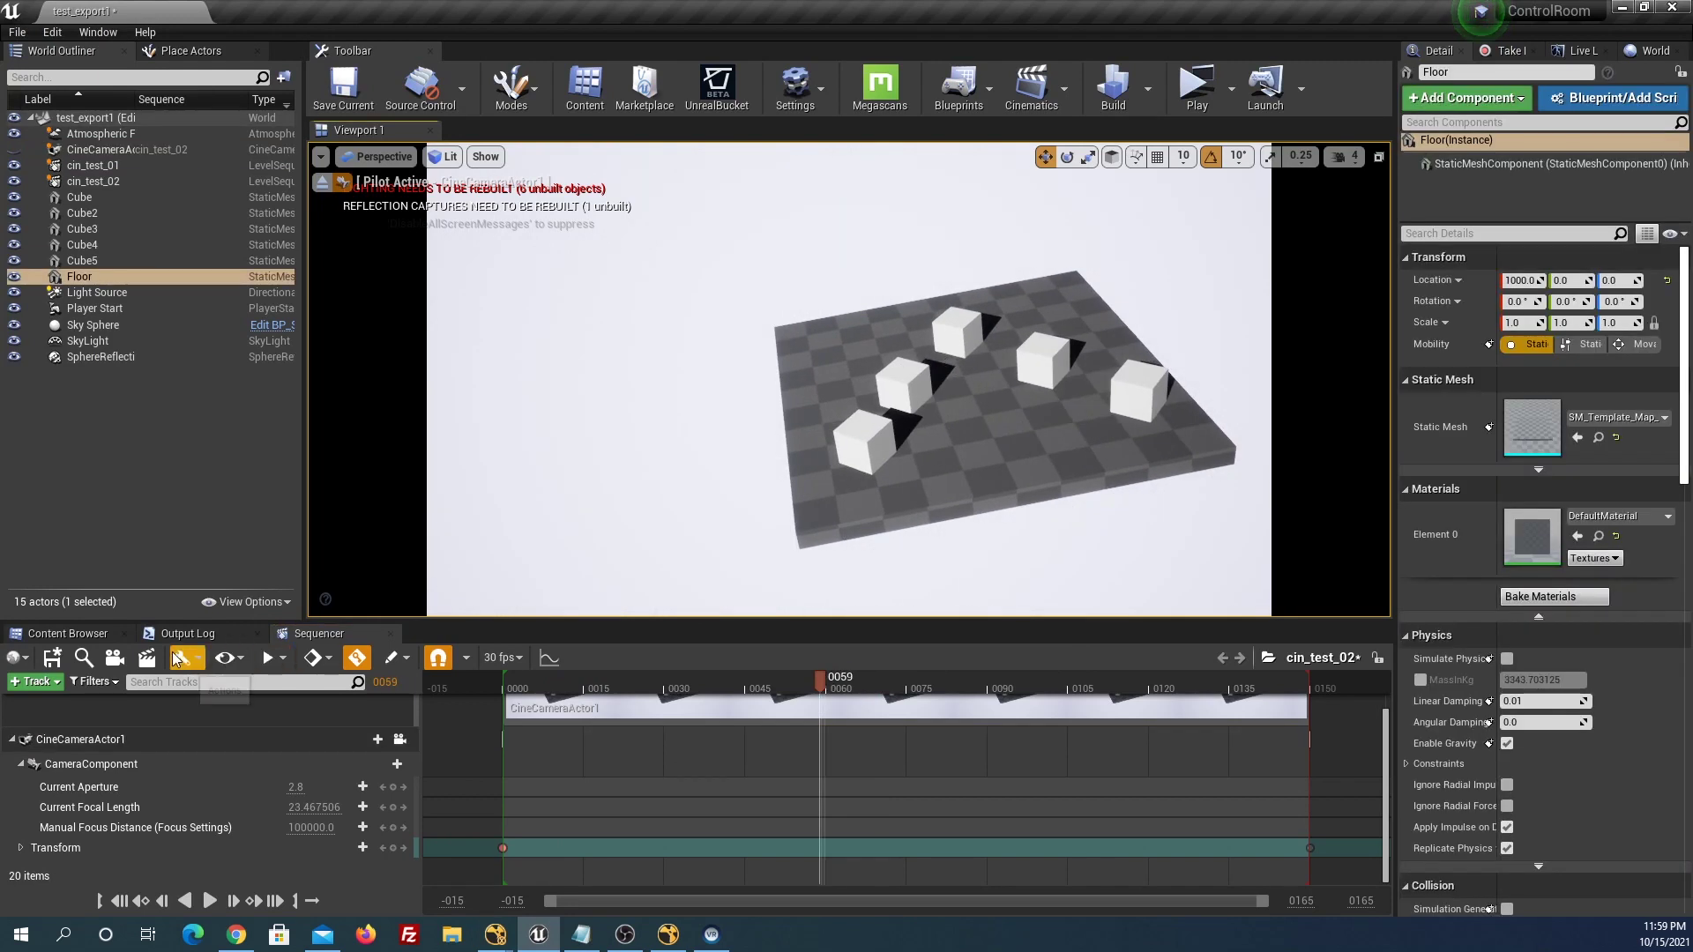
click(147, 660)
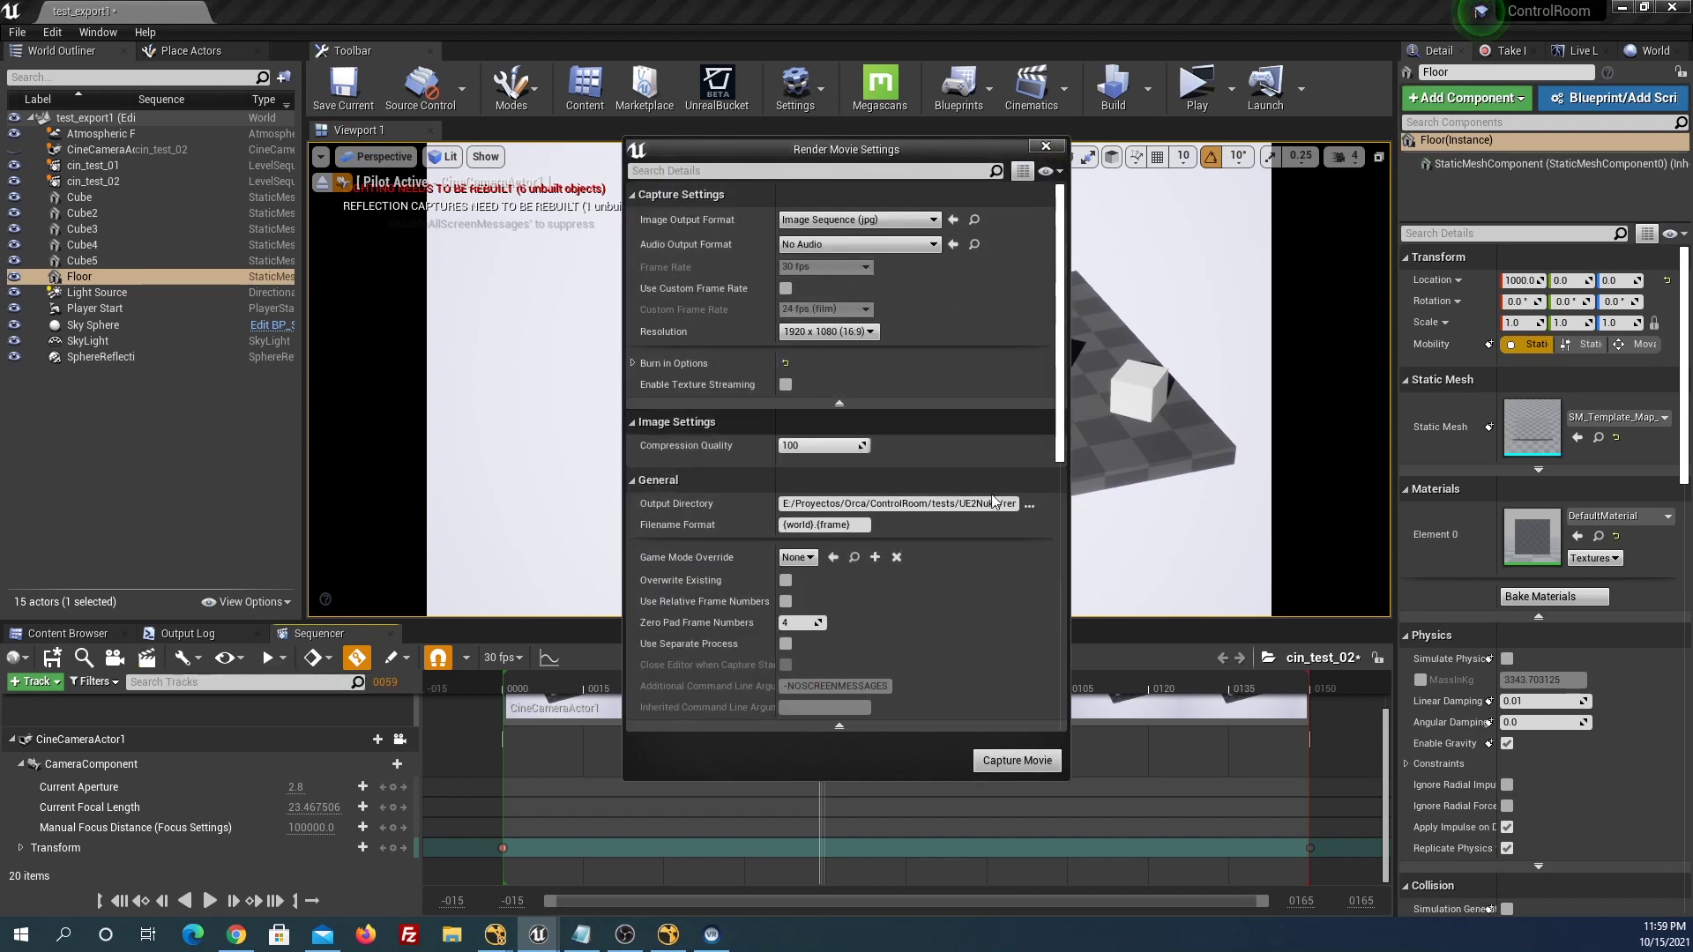
click(837, 220)
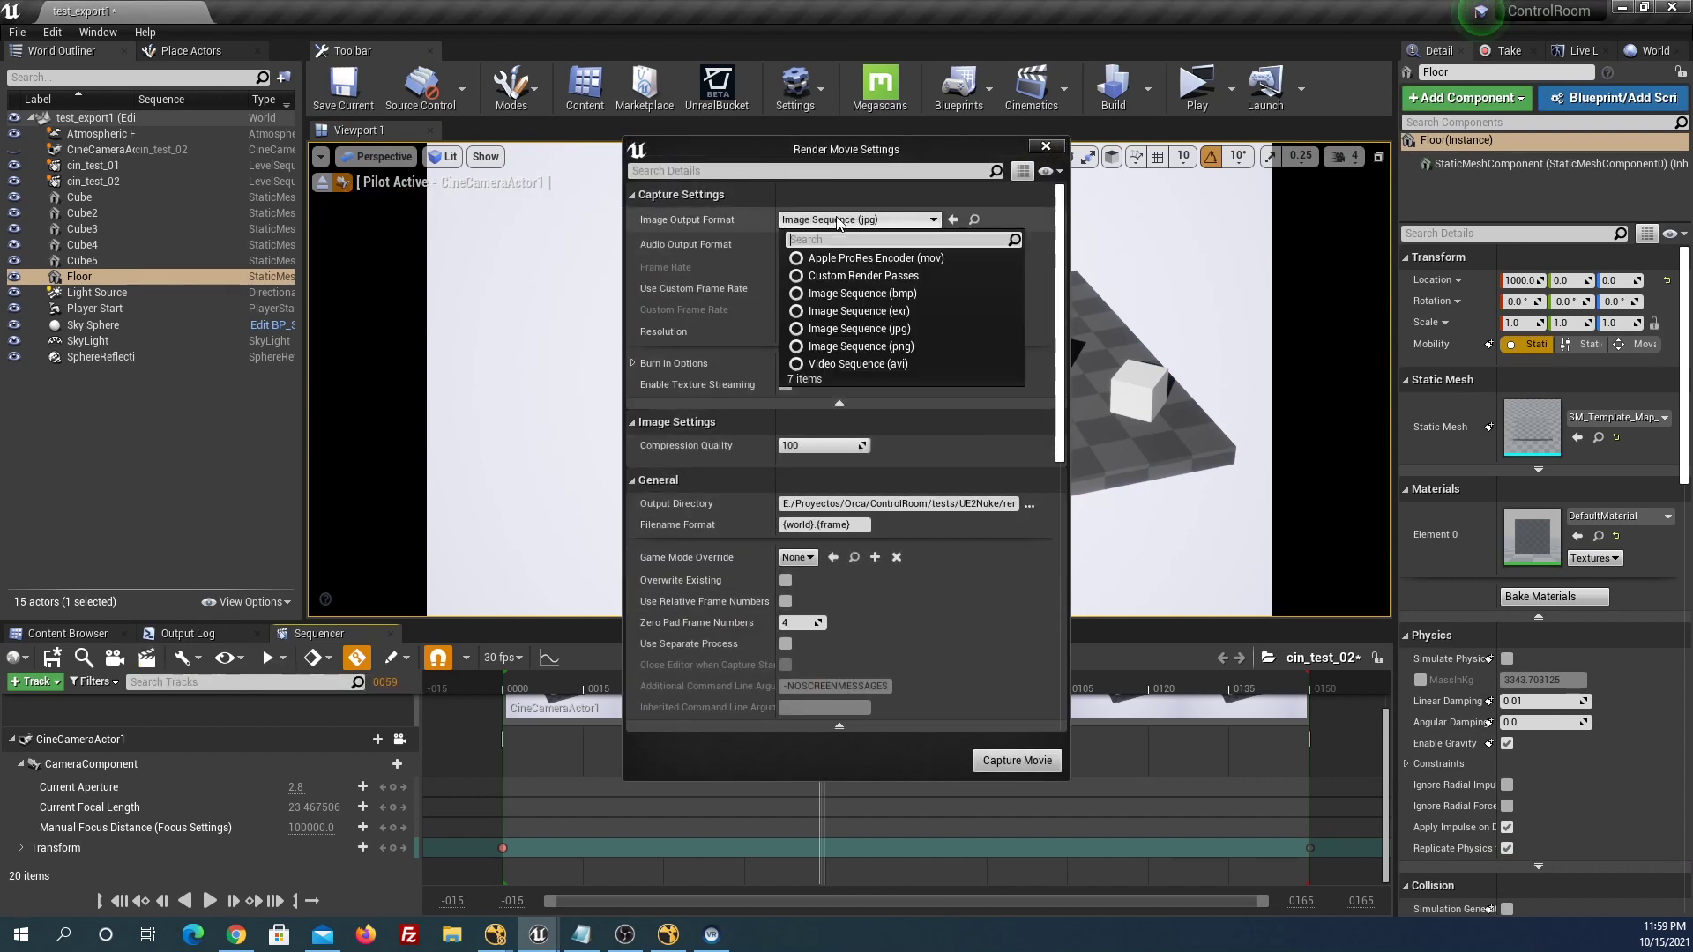
click(857, 257)
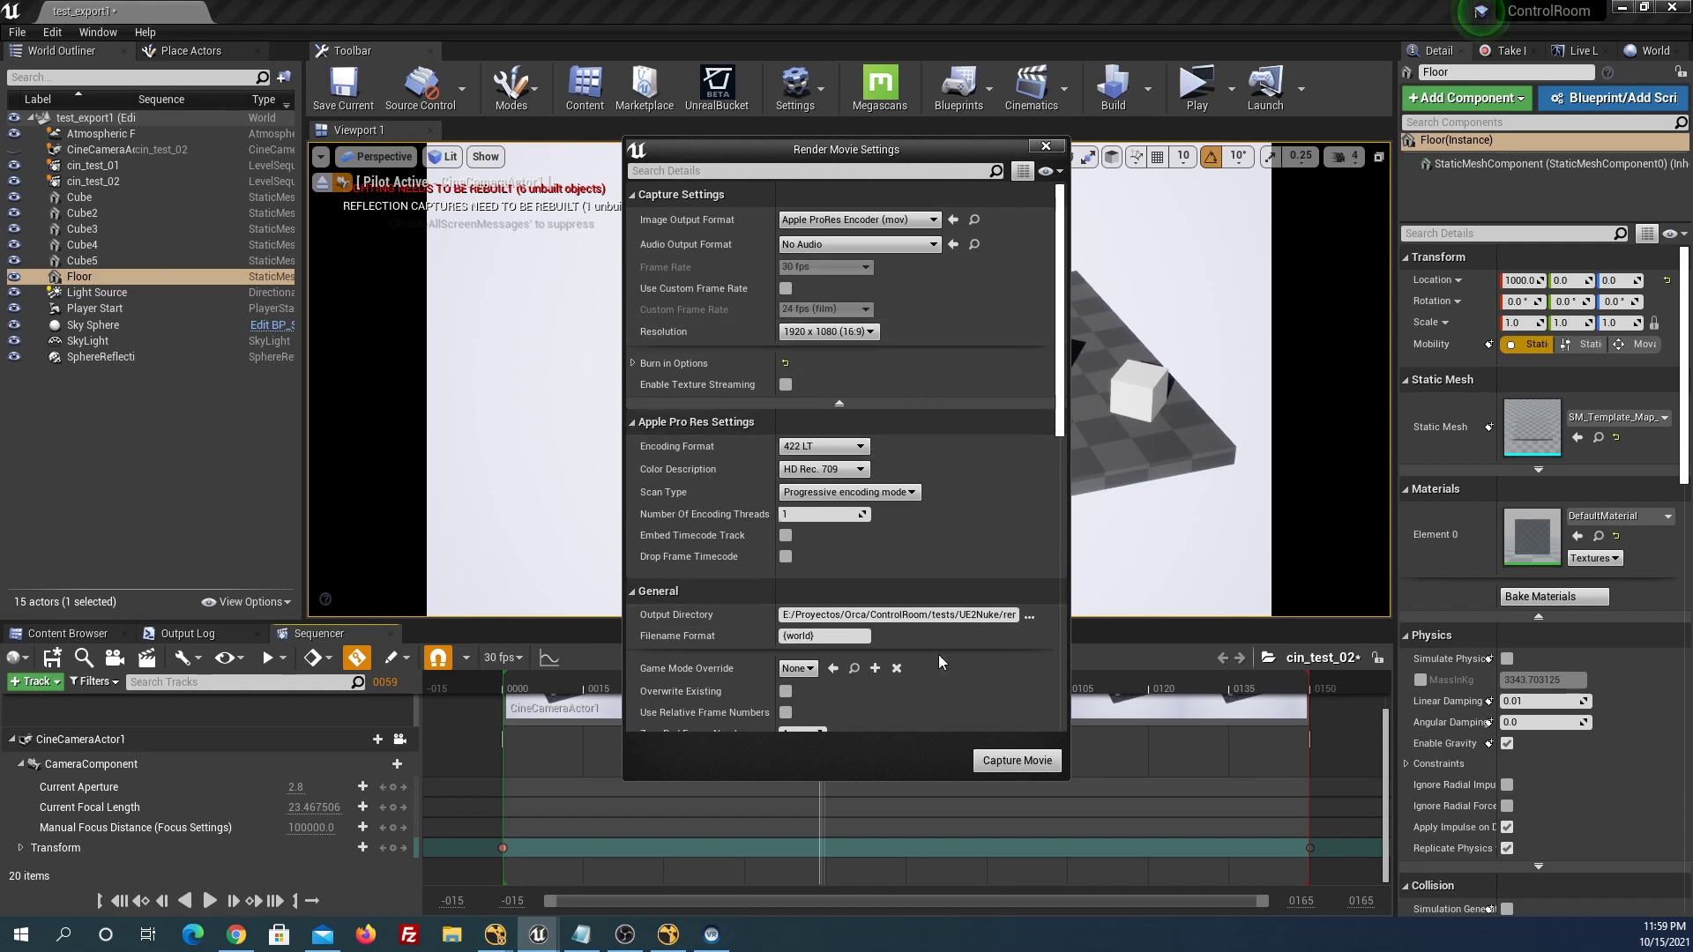
Capture the movie into Desktop/test, saving the level and sequence, then open the capture folder.
click(1029, 616)
click(1311, 582)
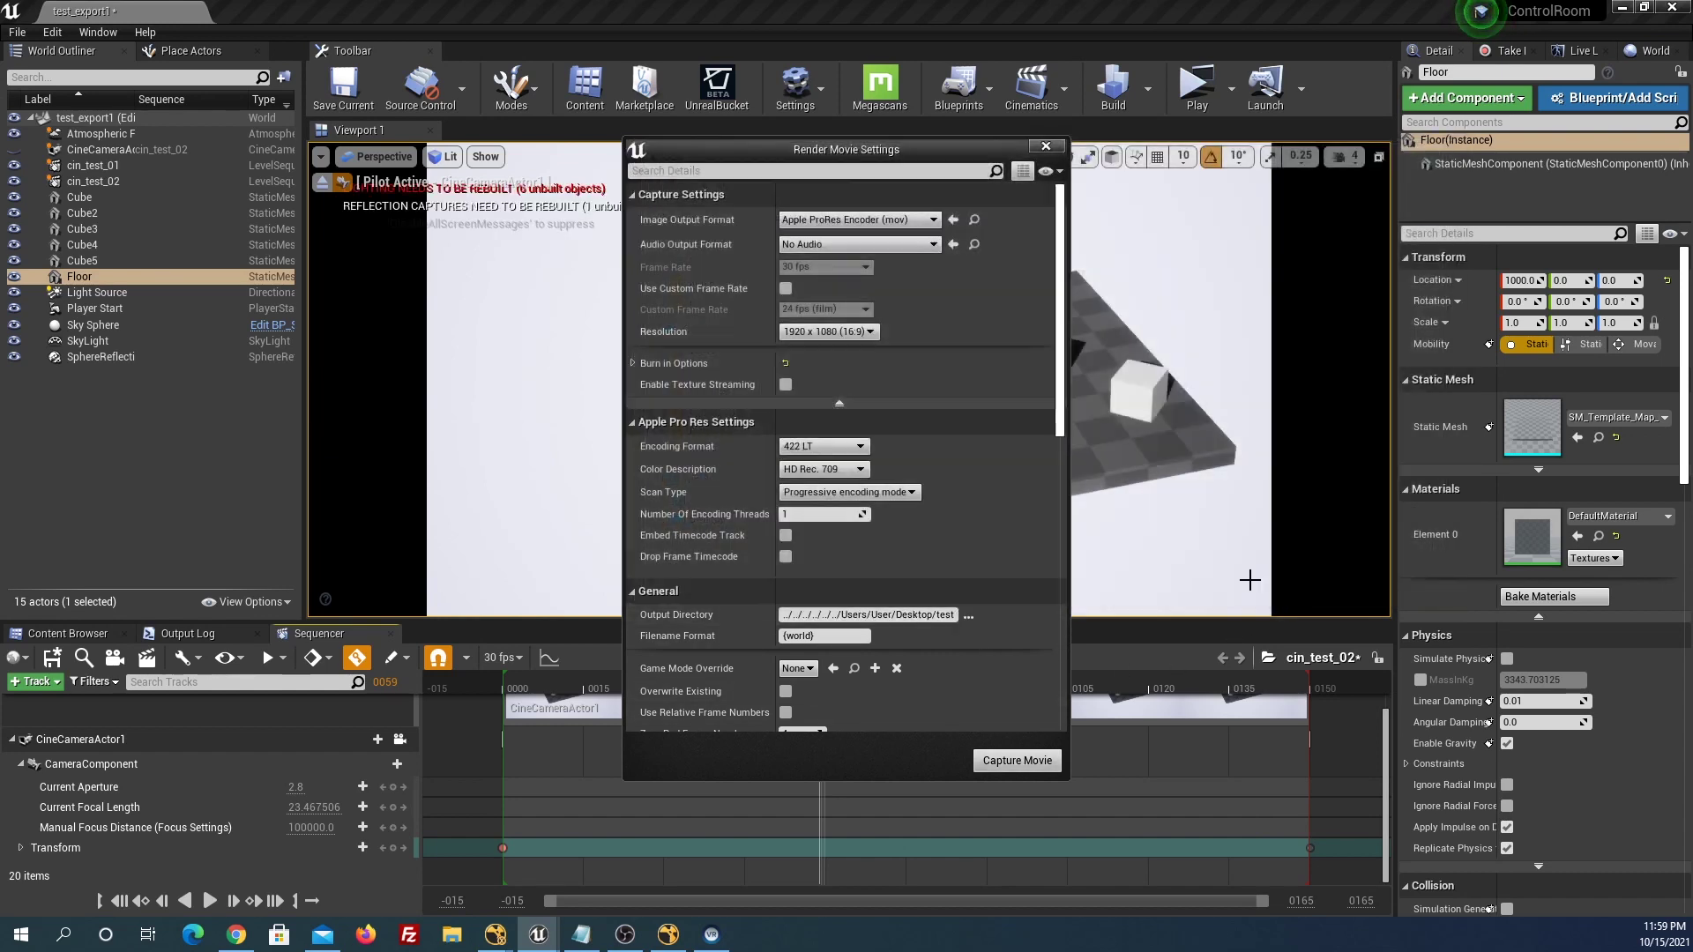
click(1029, 768)
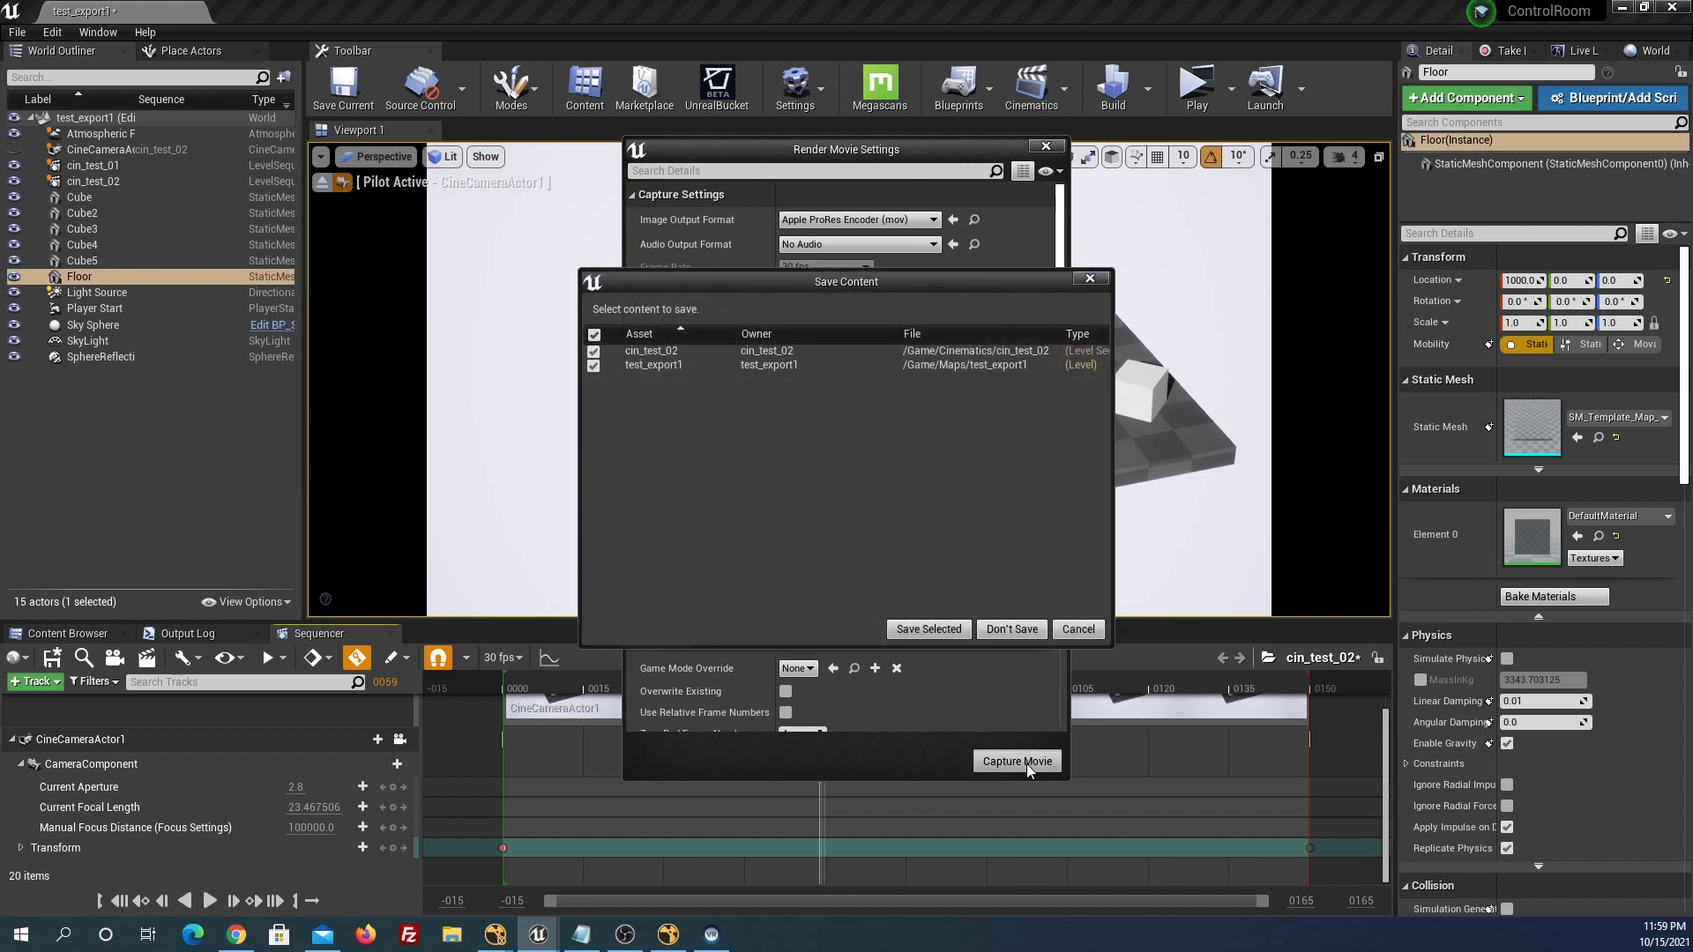
click(908, 627)
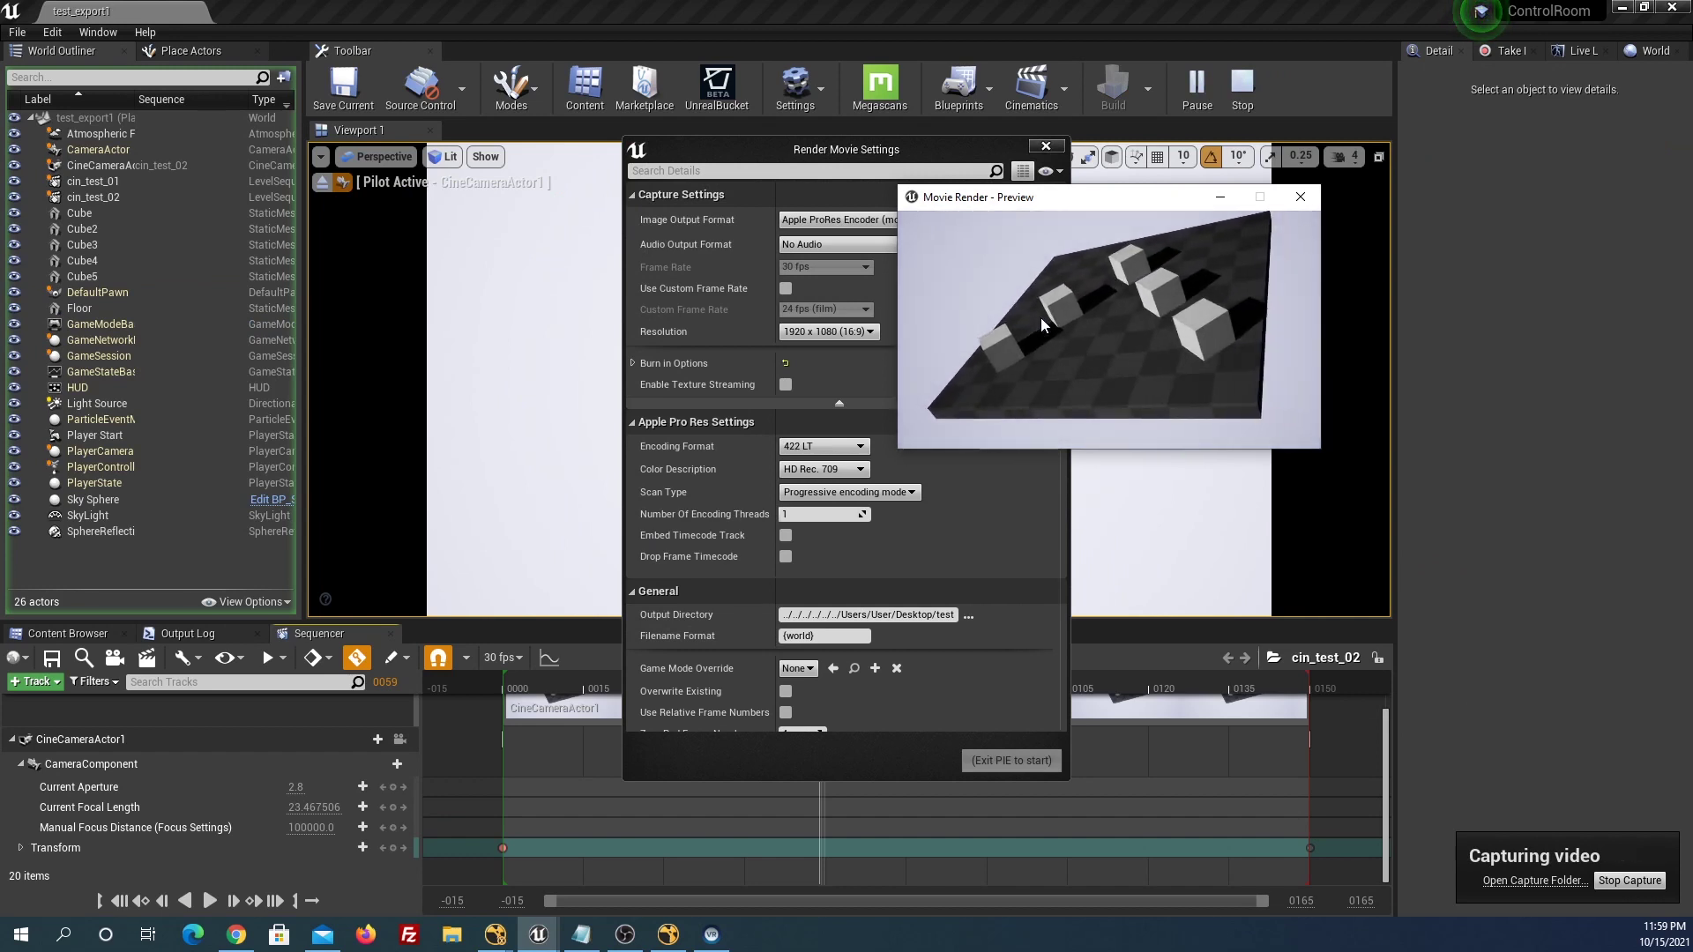
click(452, 933)
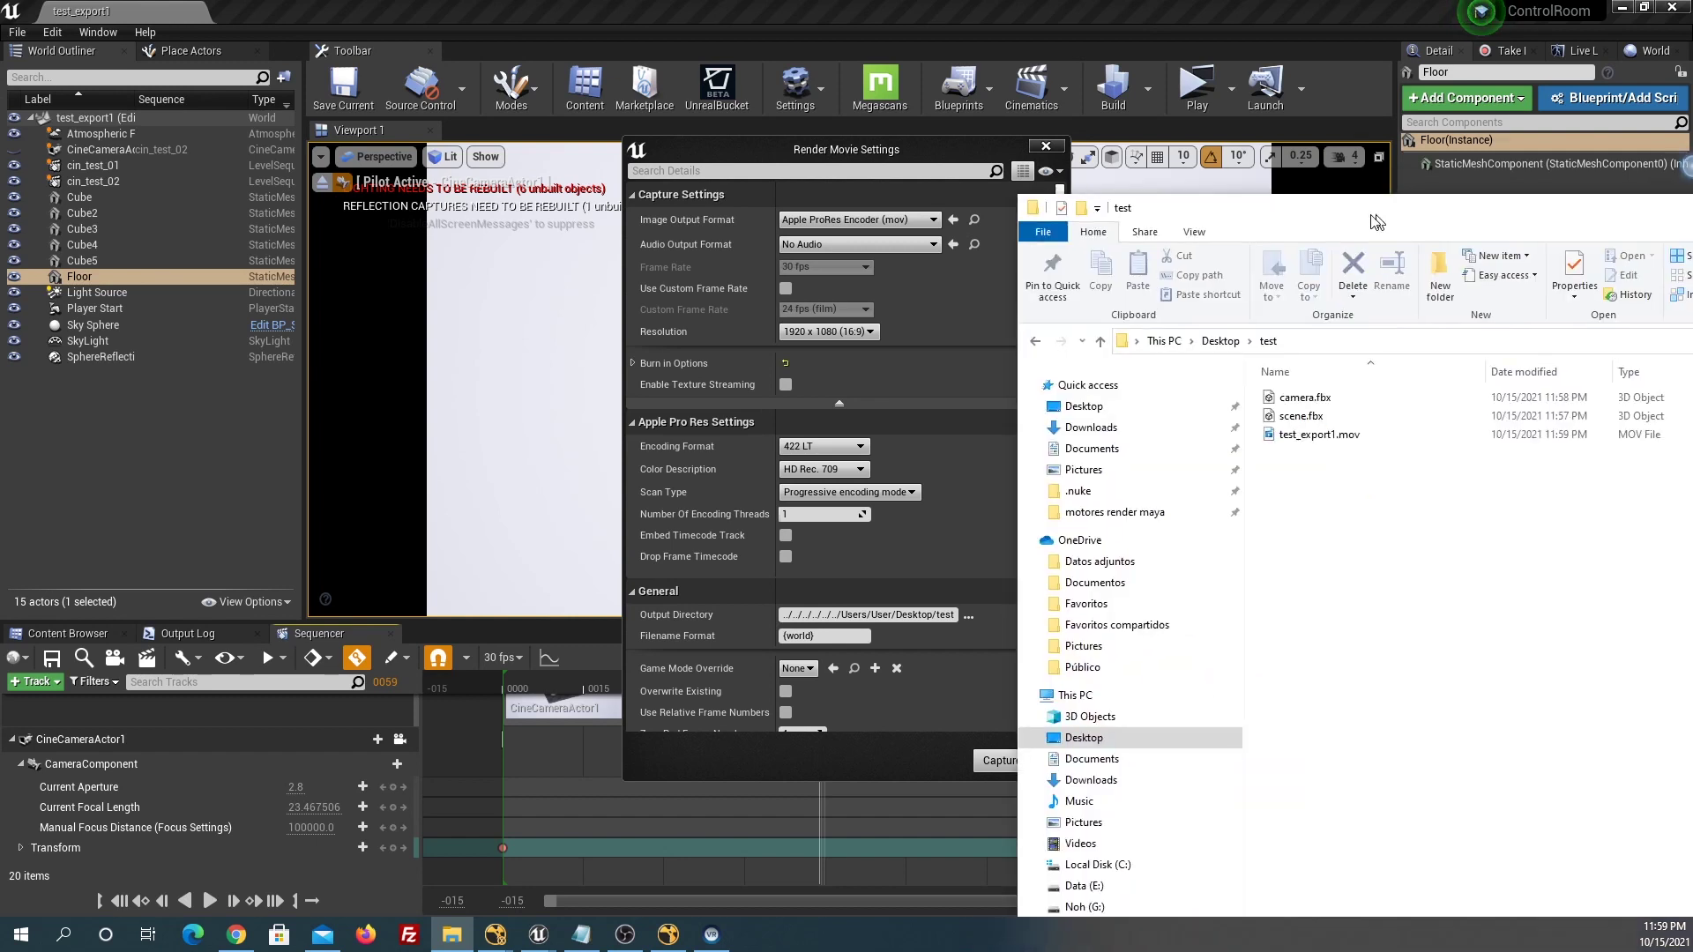
Play test_export1.mov in VLC to check the render, then close the player.
double_click(435, 300)
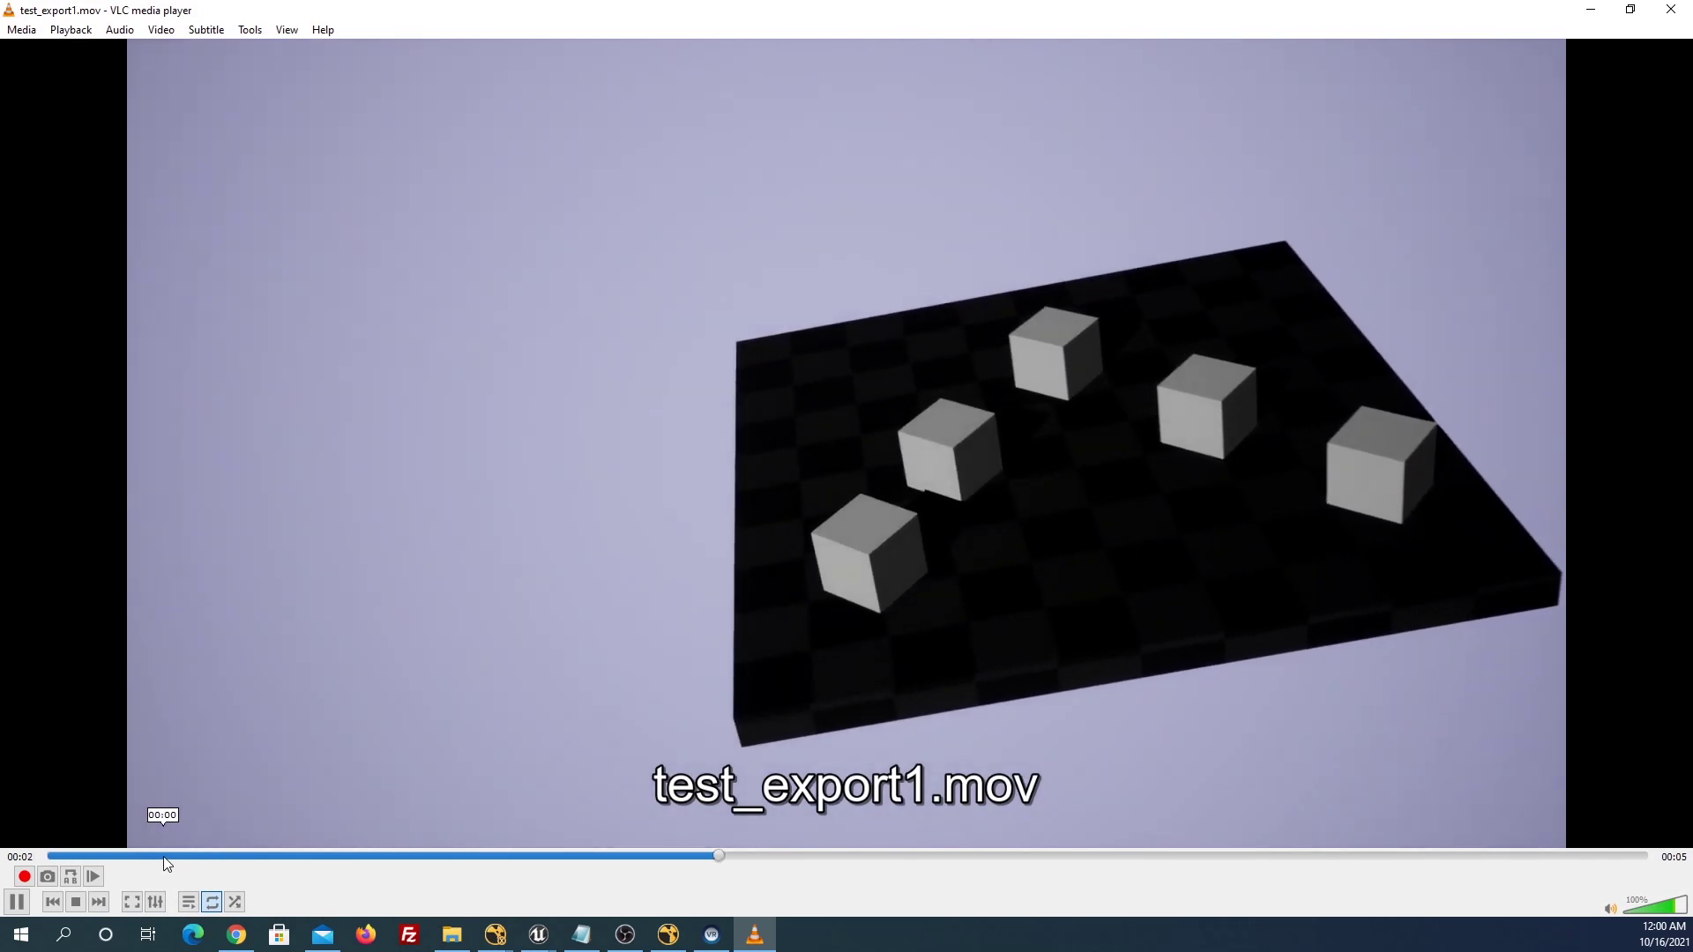
click(1670, 9)
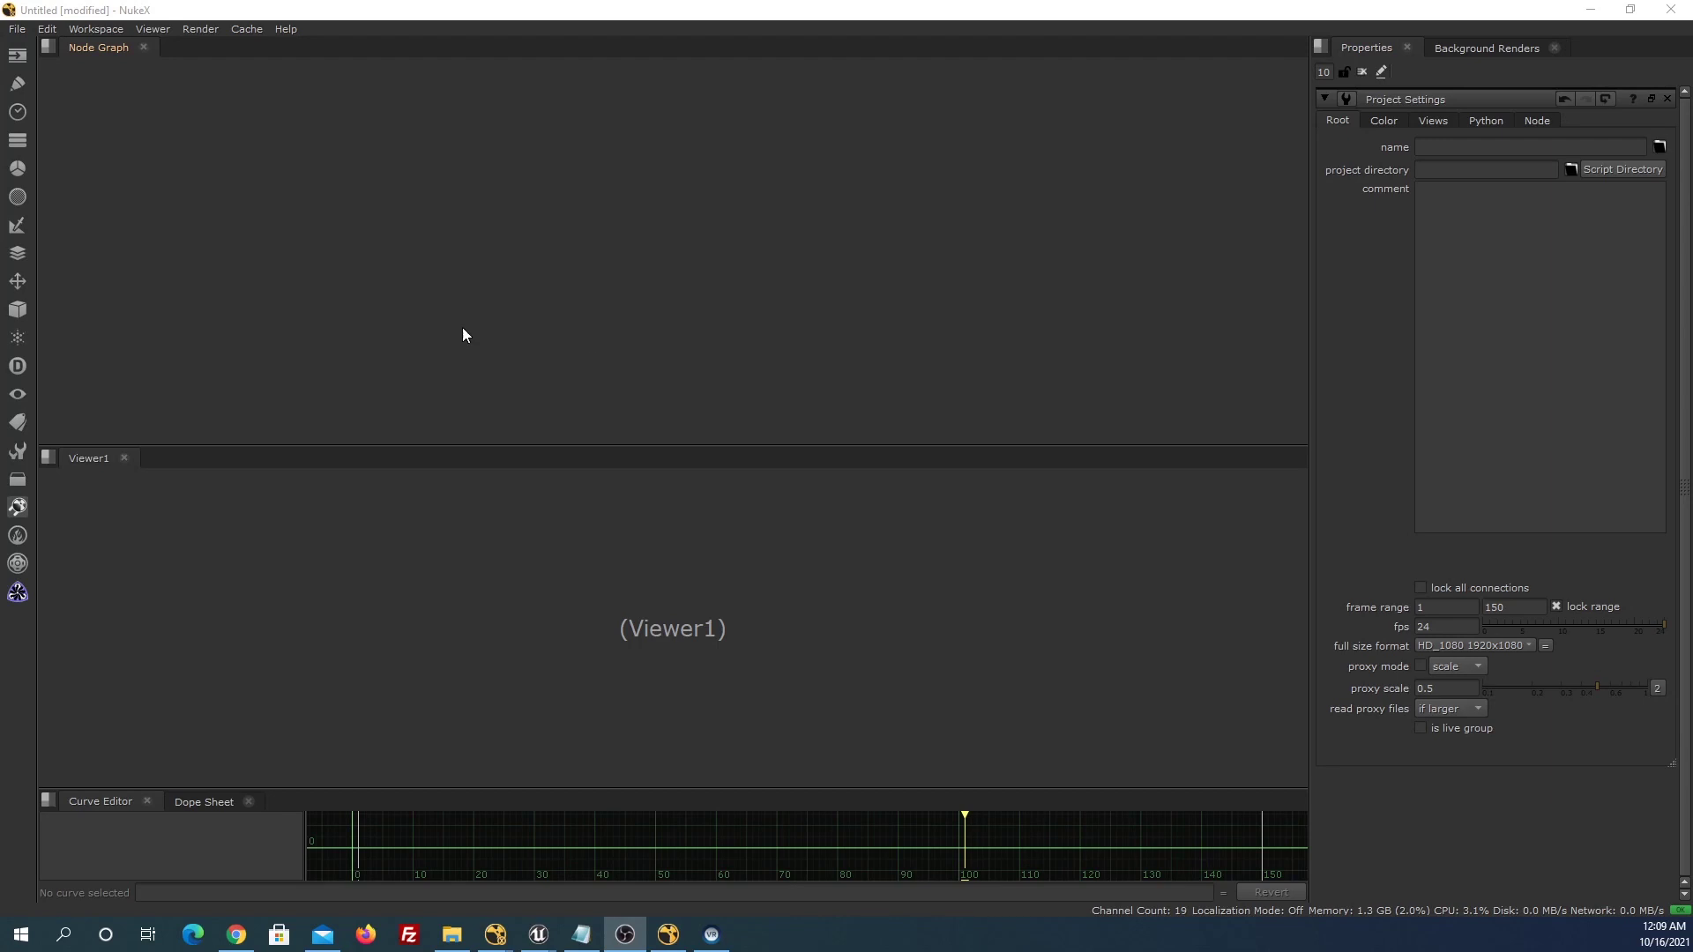
Create a ReadGeo node loading scene.fbx and frame it in the viewer.
click(563, 195)
key(Tab)
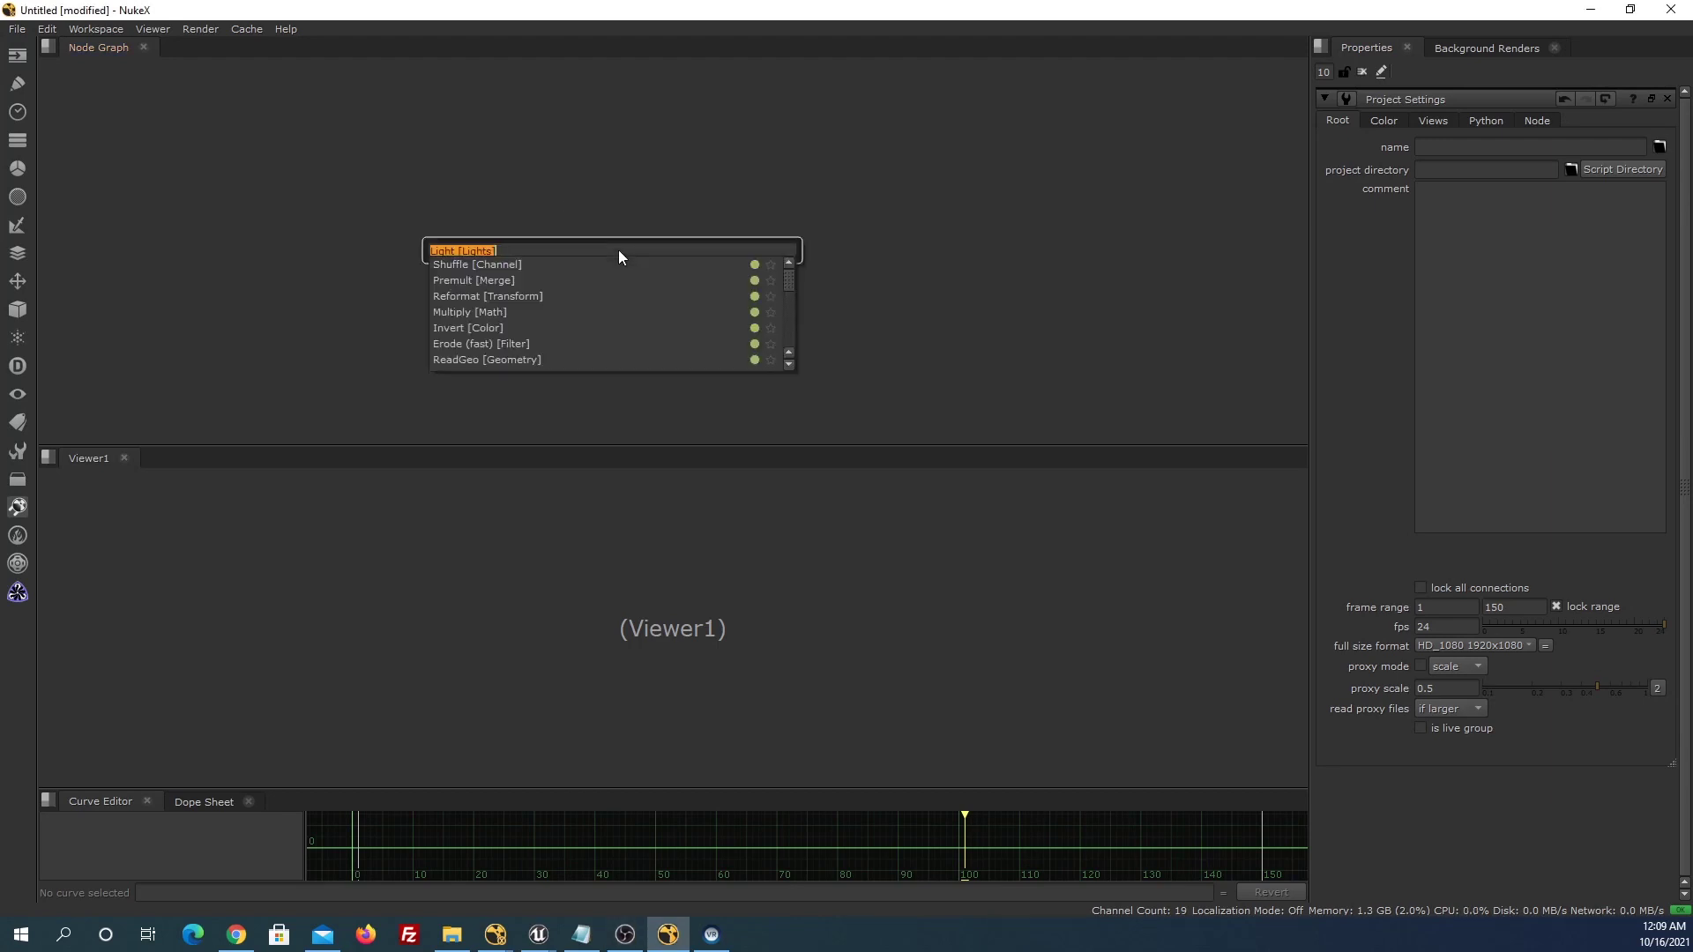
text(read)
click(499, 280)
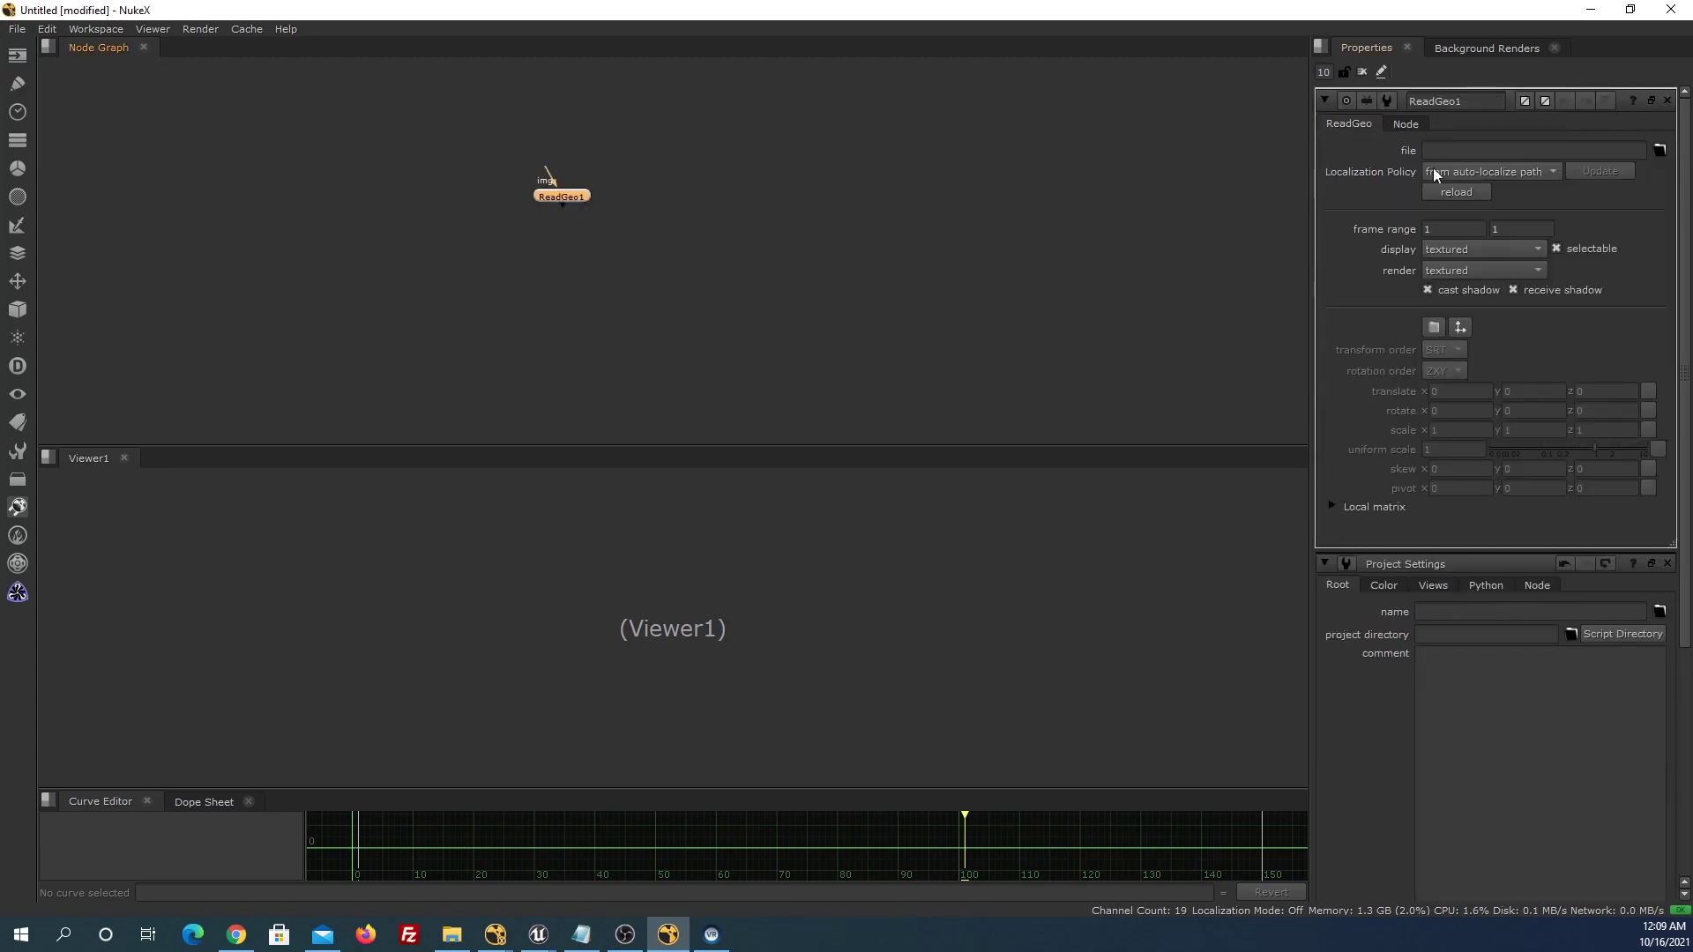
click(1661, 151)
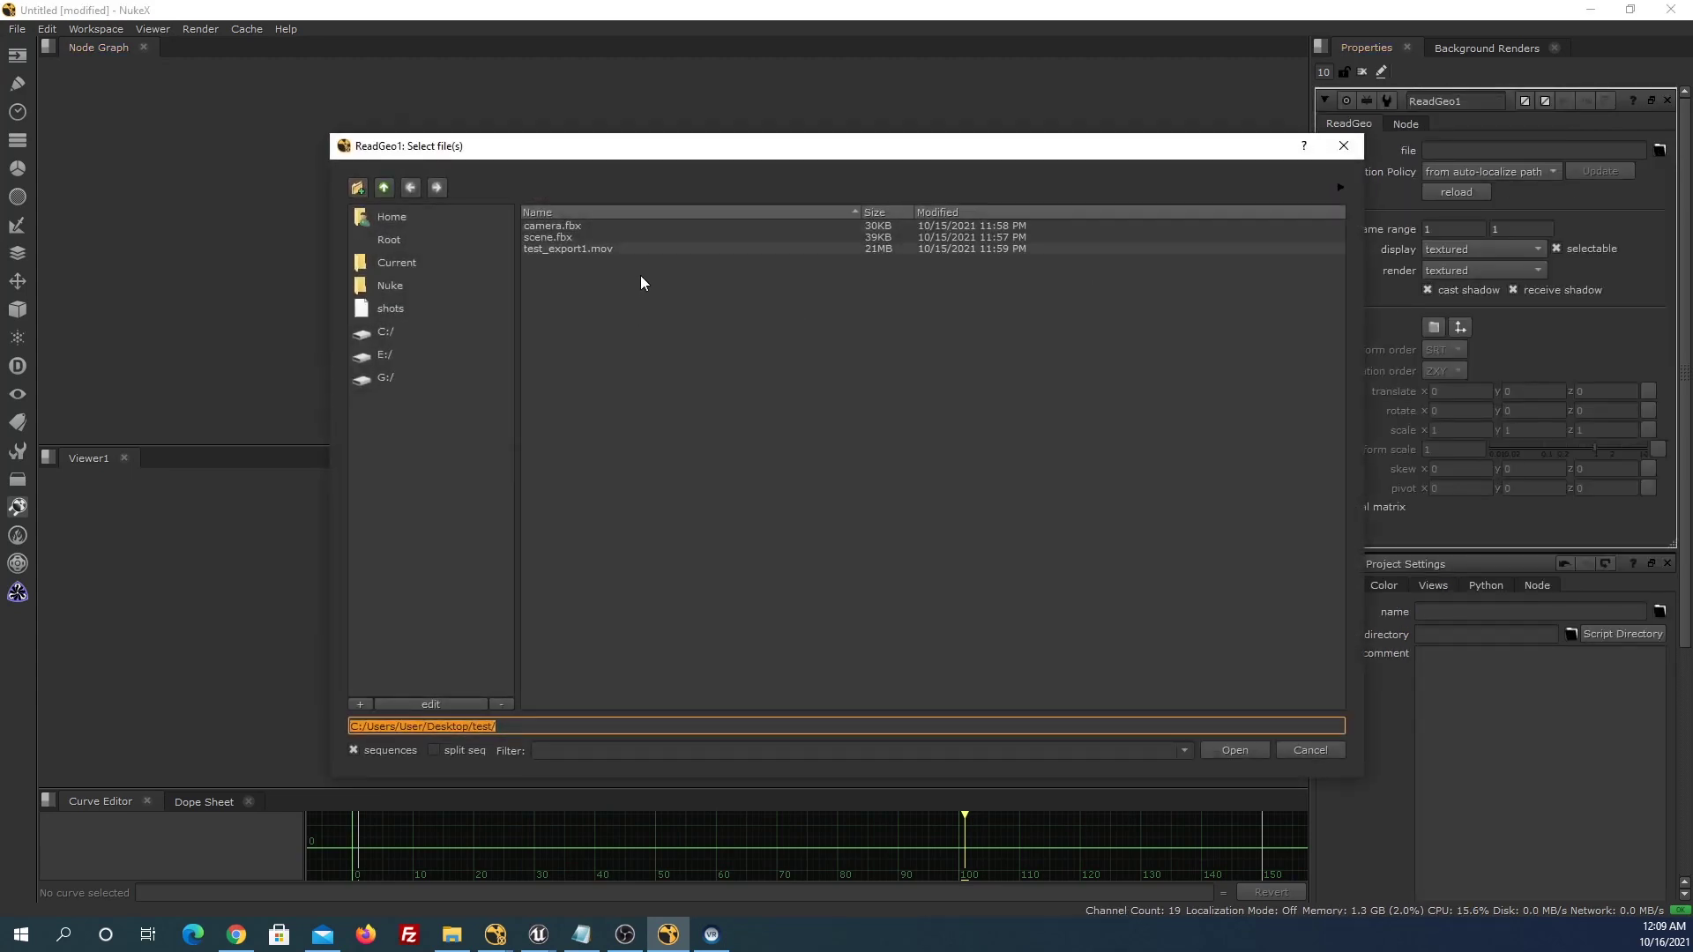
double_click(563, 236)
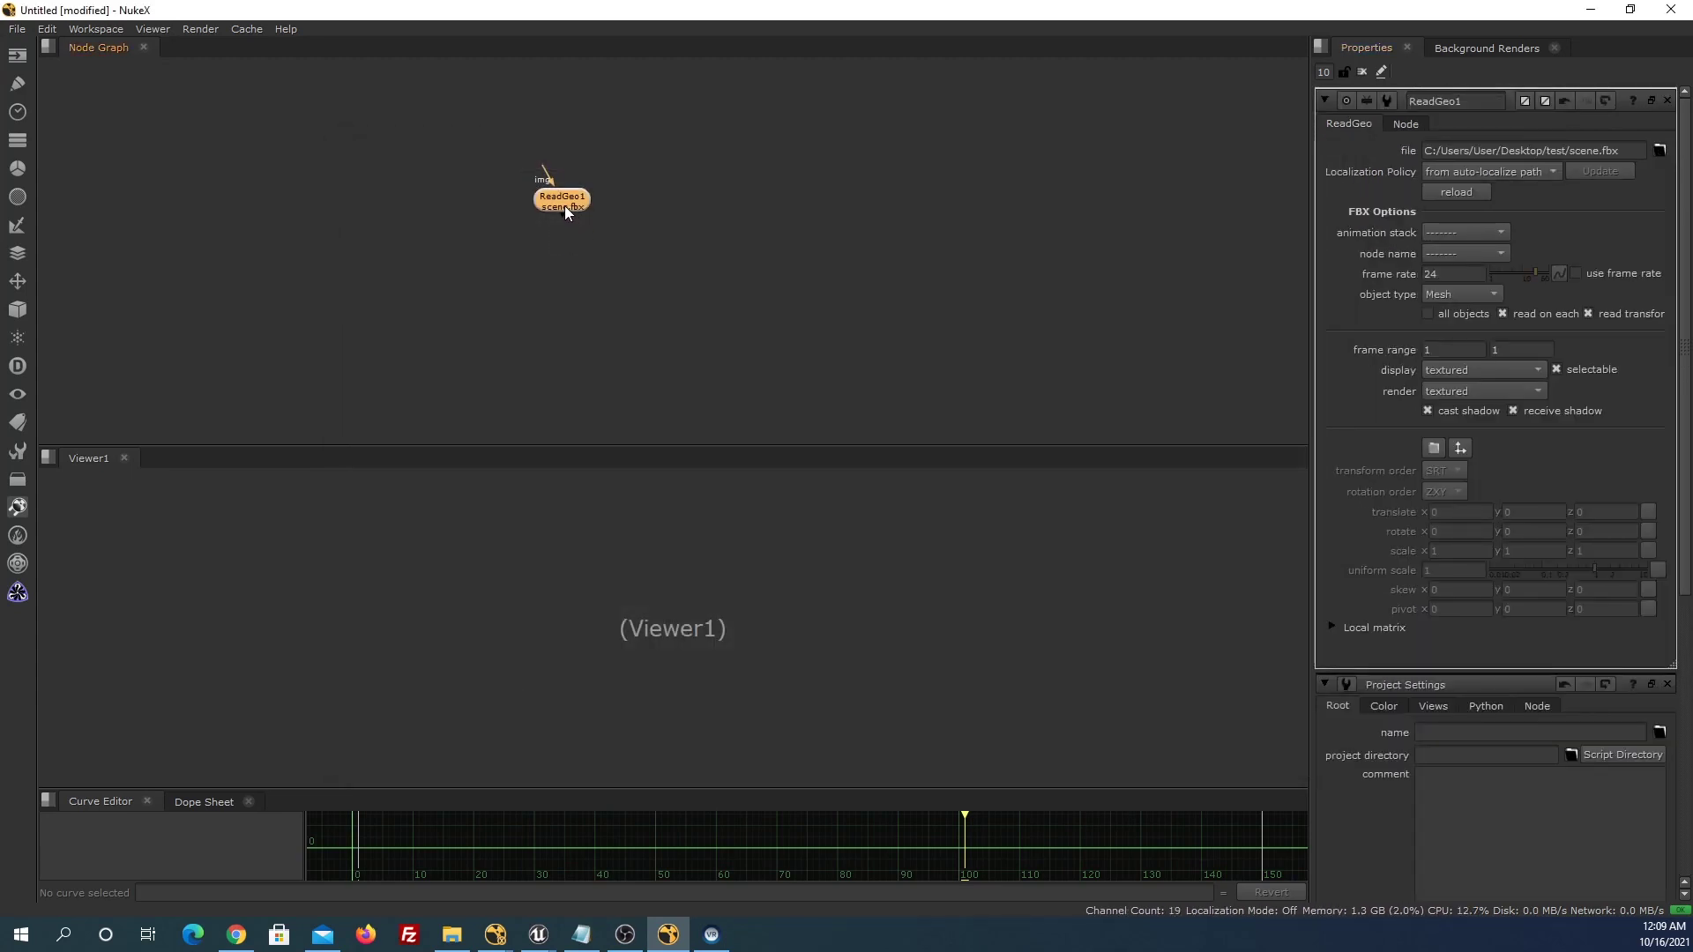
key(1)
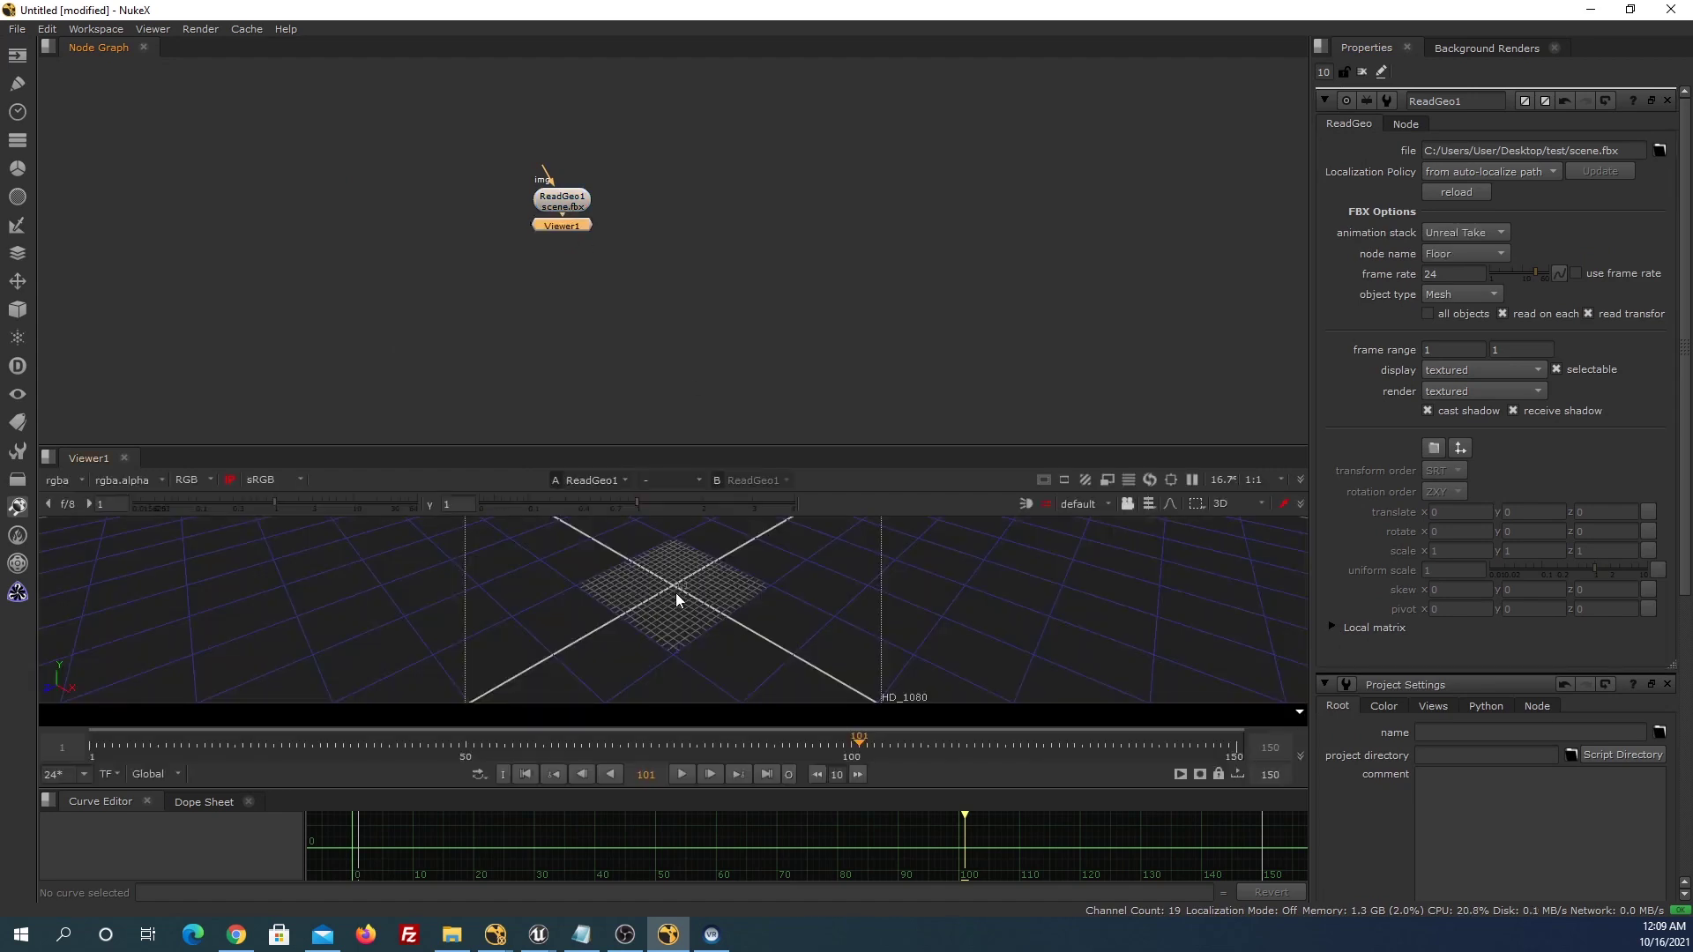
key(f)
Enable 'all objects' in ReadGeo1 so the cubes load on the floor.
scroll(758, 584, up, 2)
mouse_move(769, 578)
mouse_down()
mouse_move(813, 480)
mouse_move(703, 377)
mouse_up()
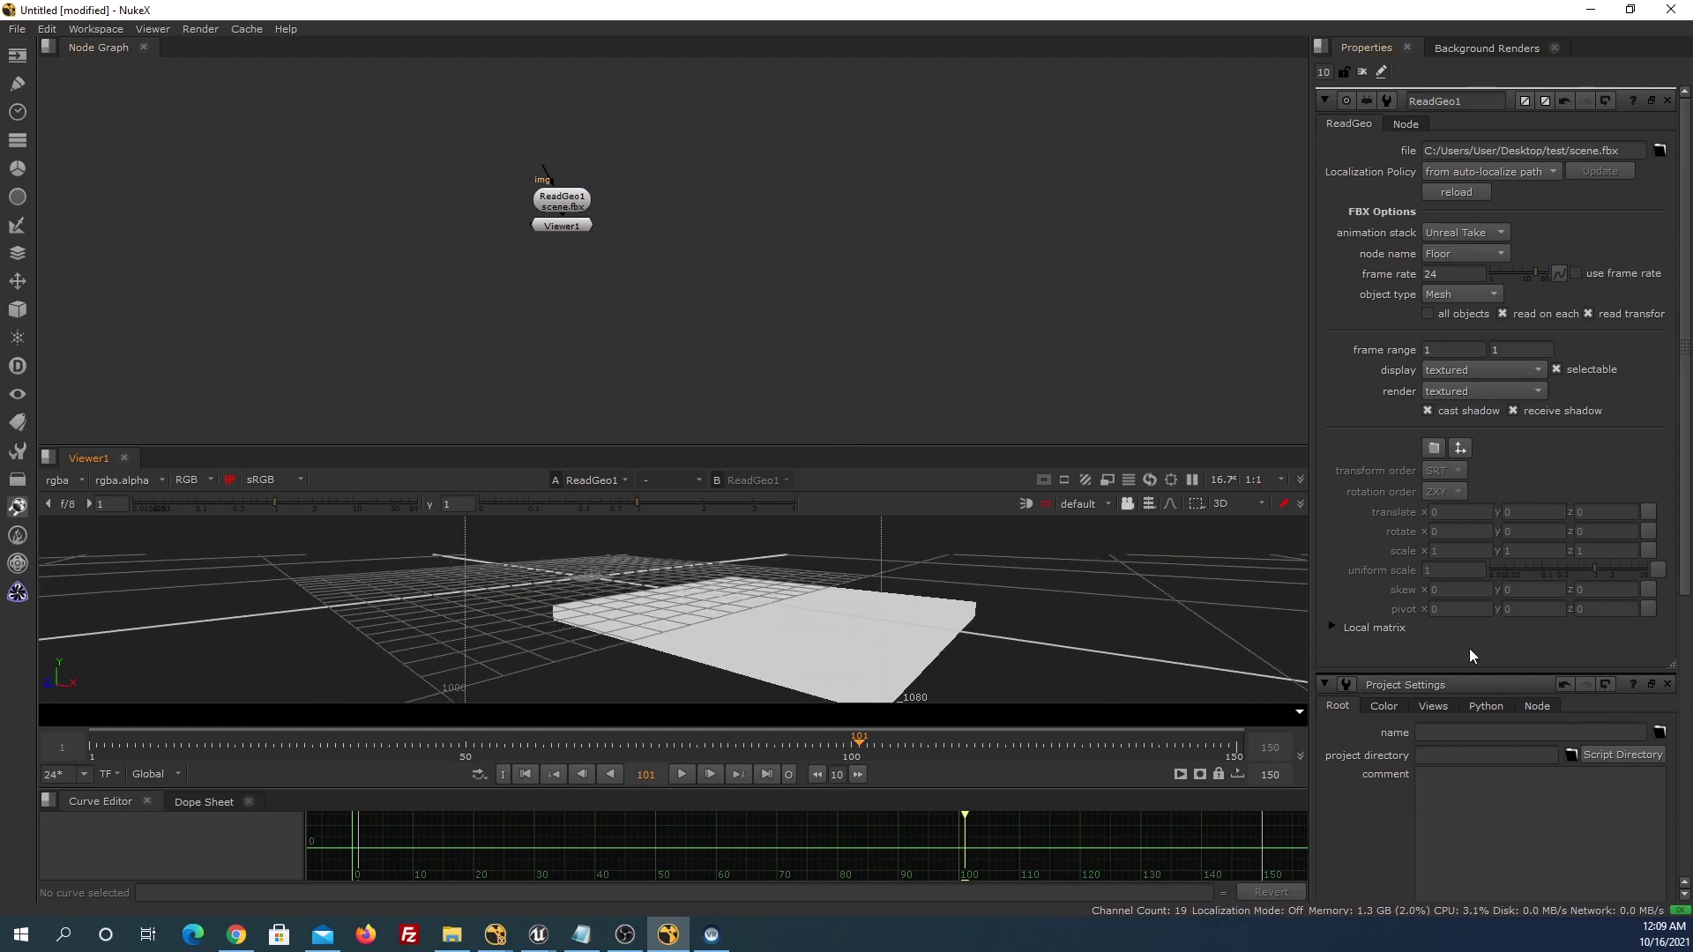
click(1429, 314)
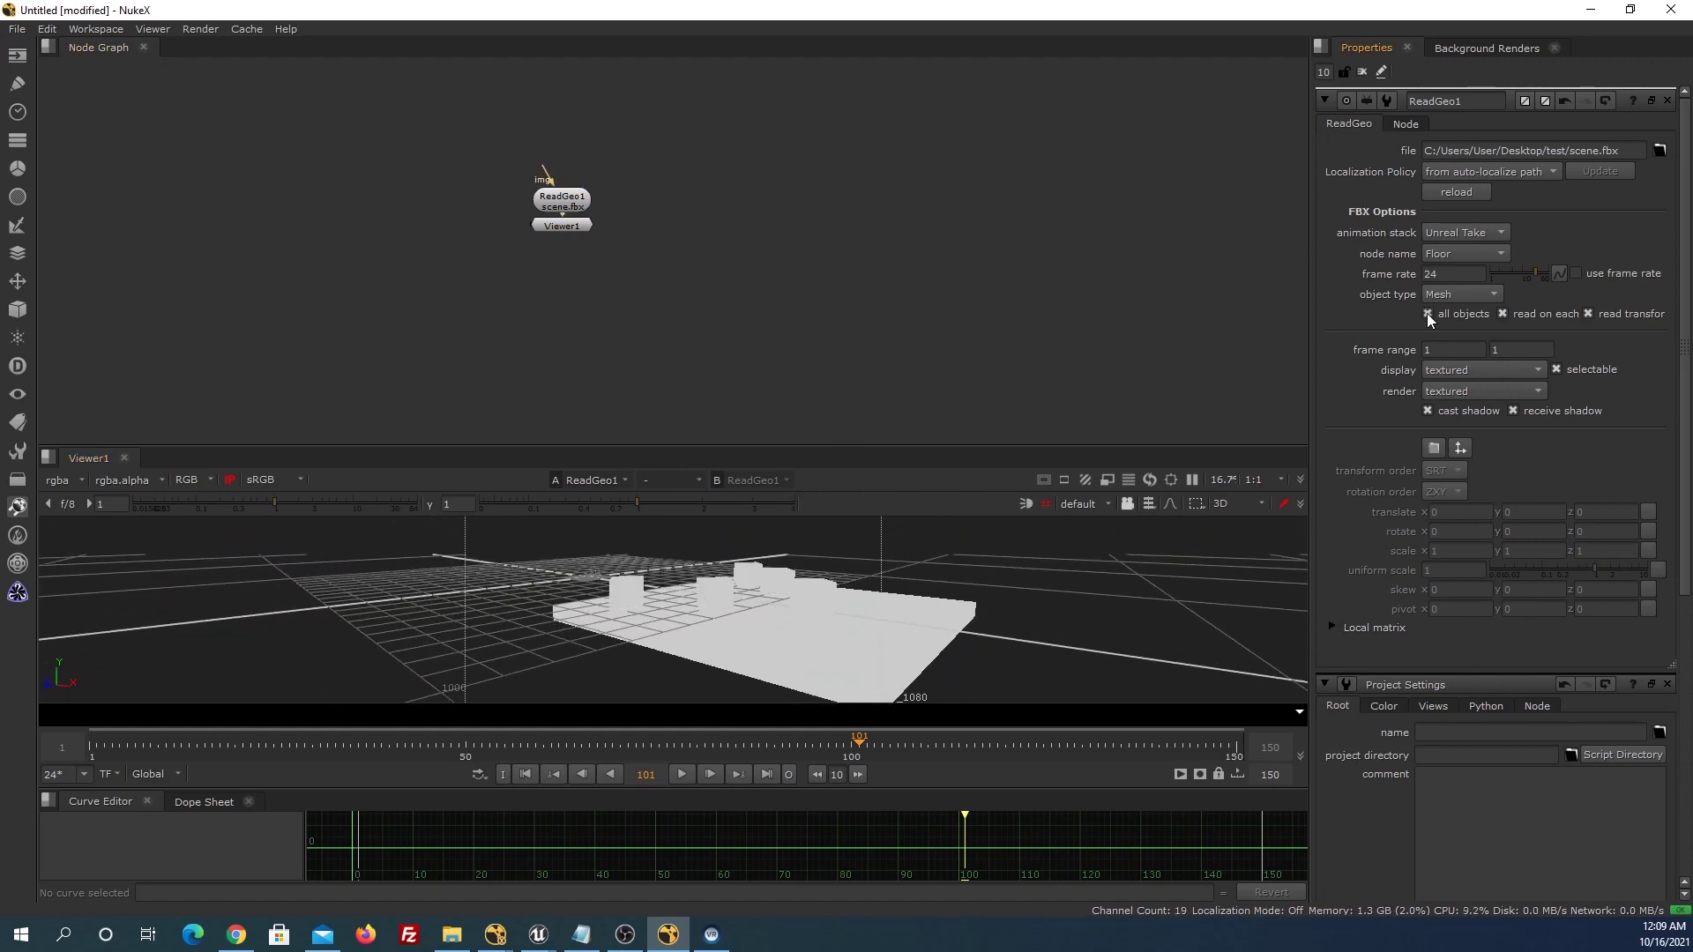
drag(977, 617, 981, 622)
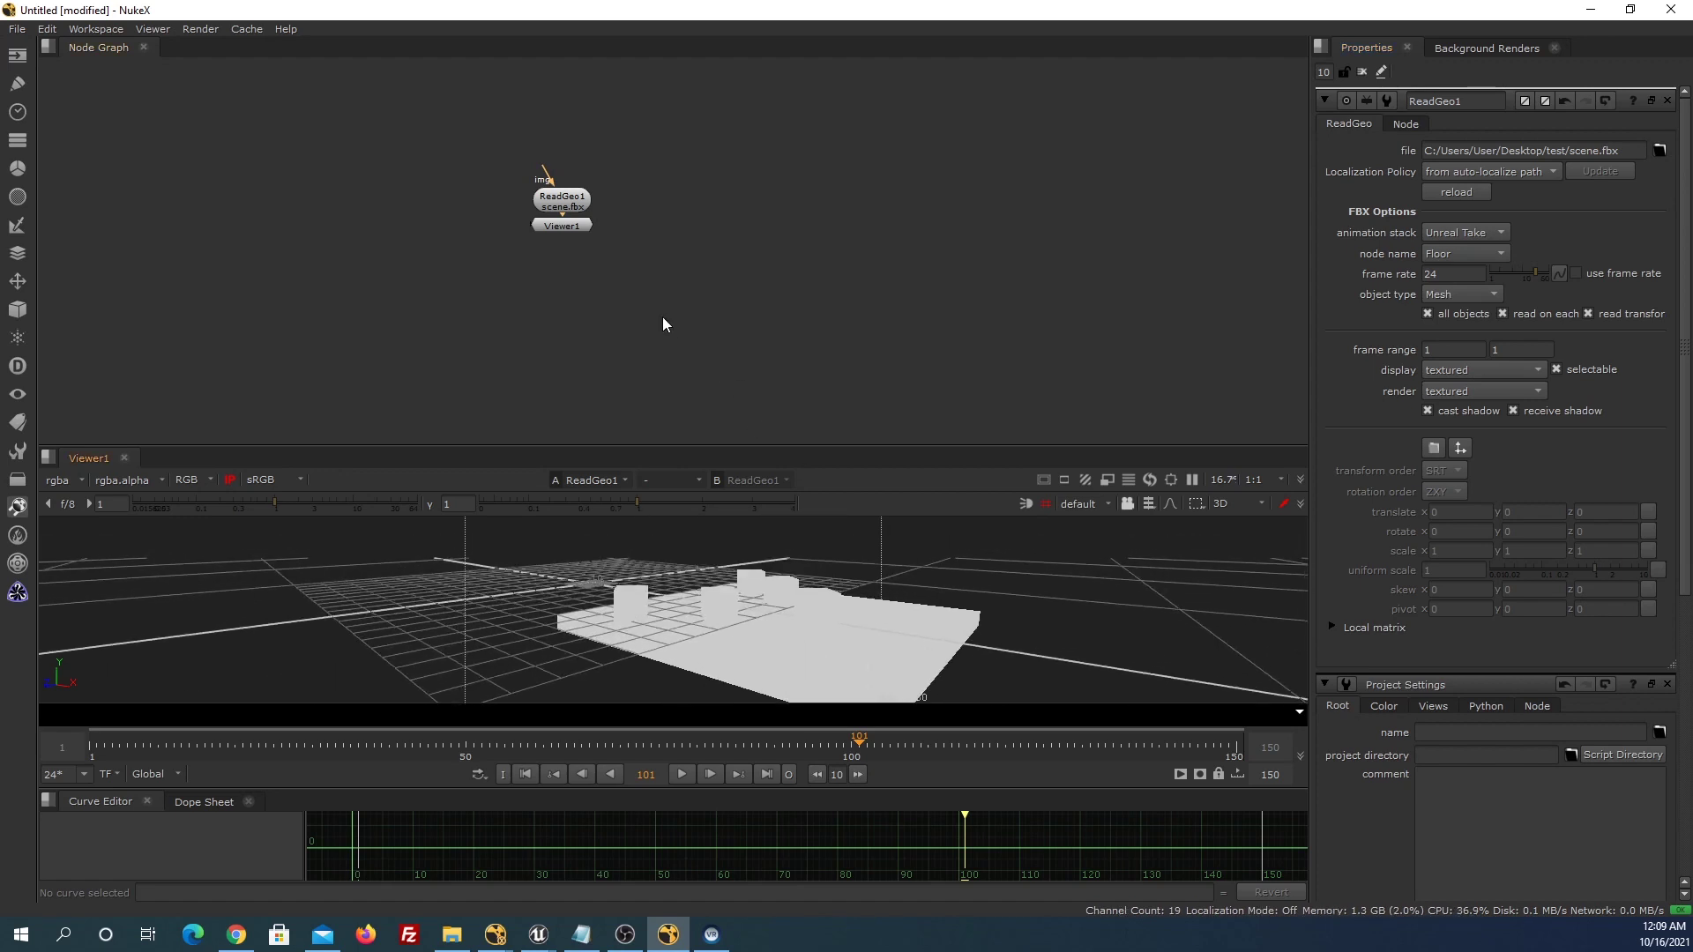
Add a Scene node connected directly under ReadGeo1.
click(563, 264)
key(Tab)
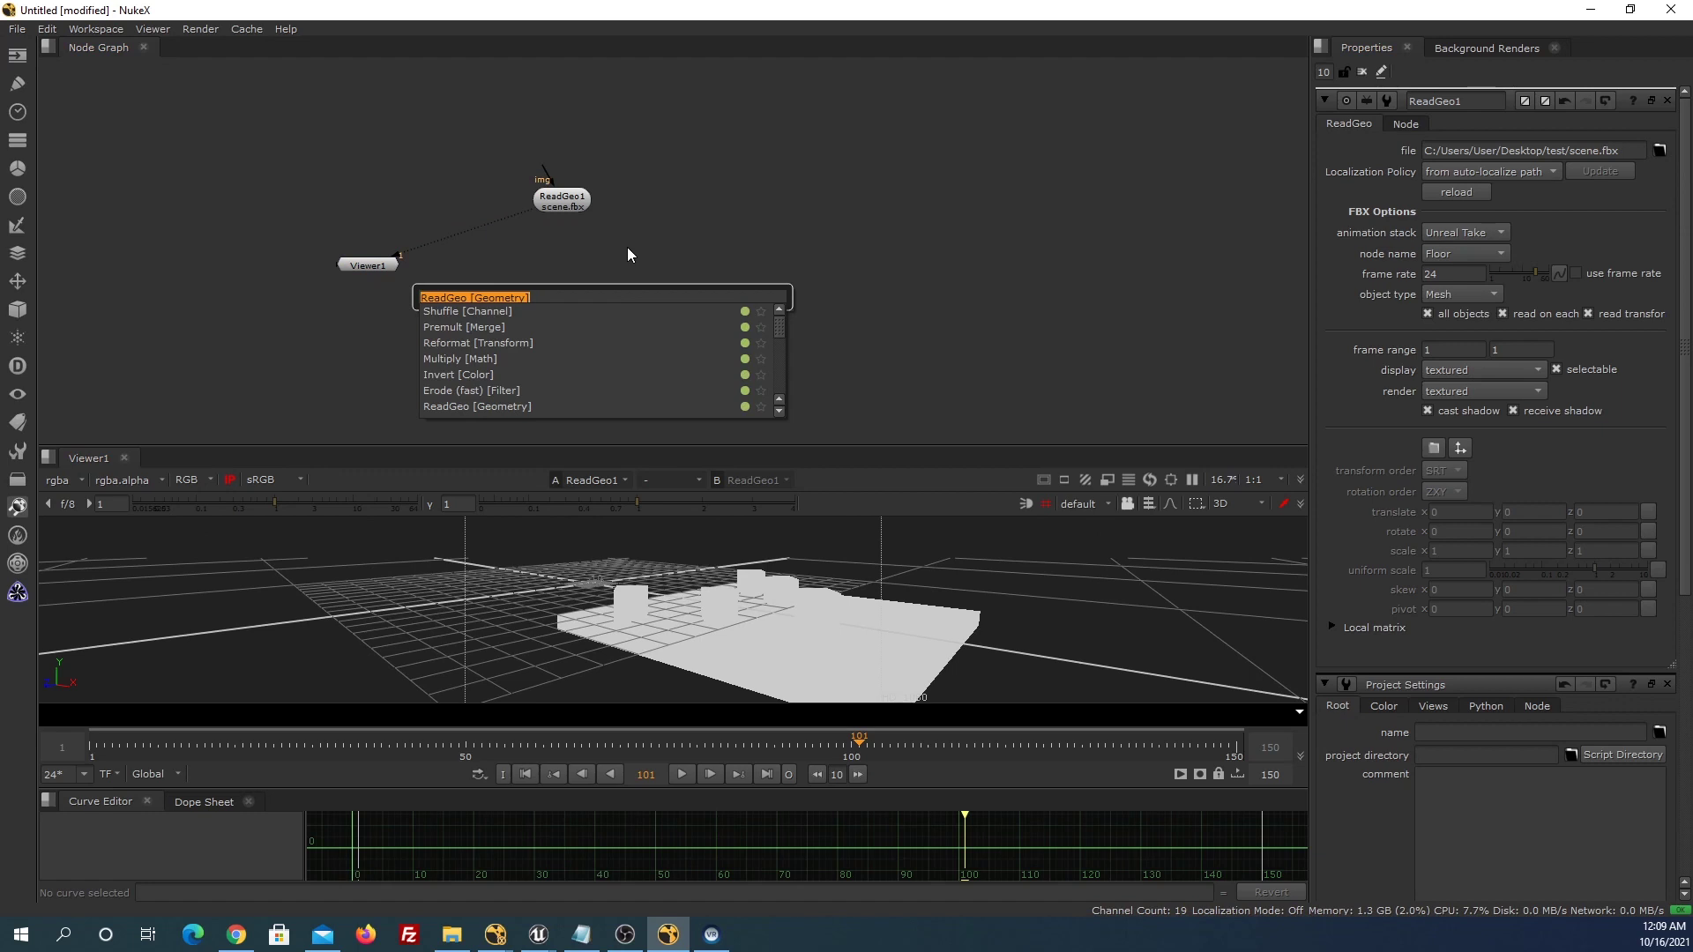
text(scw)
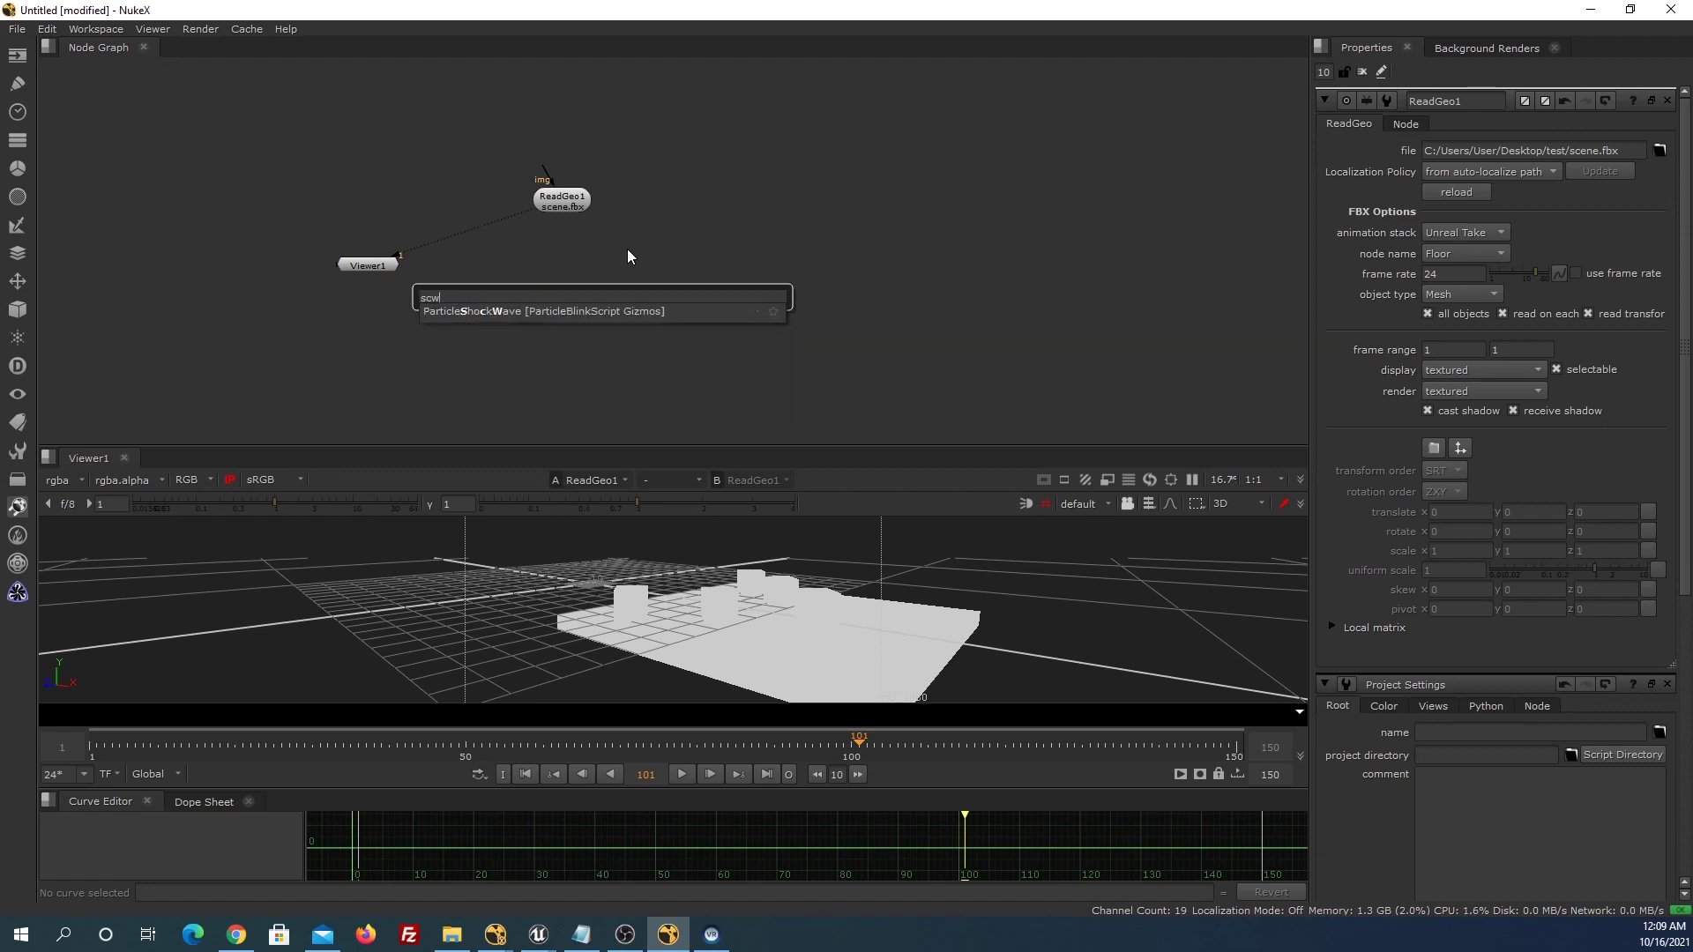
key(BackSpace)
key(Down)
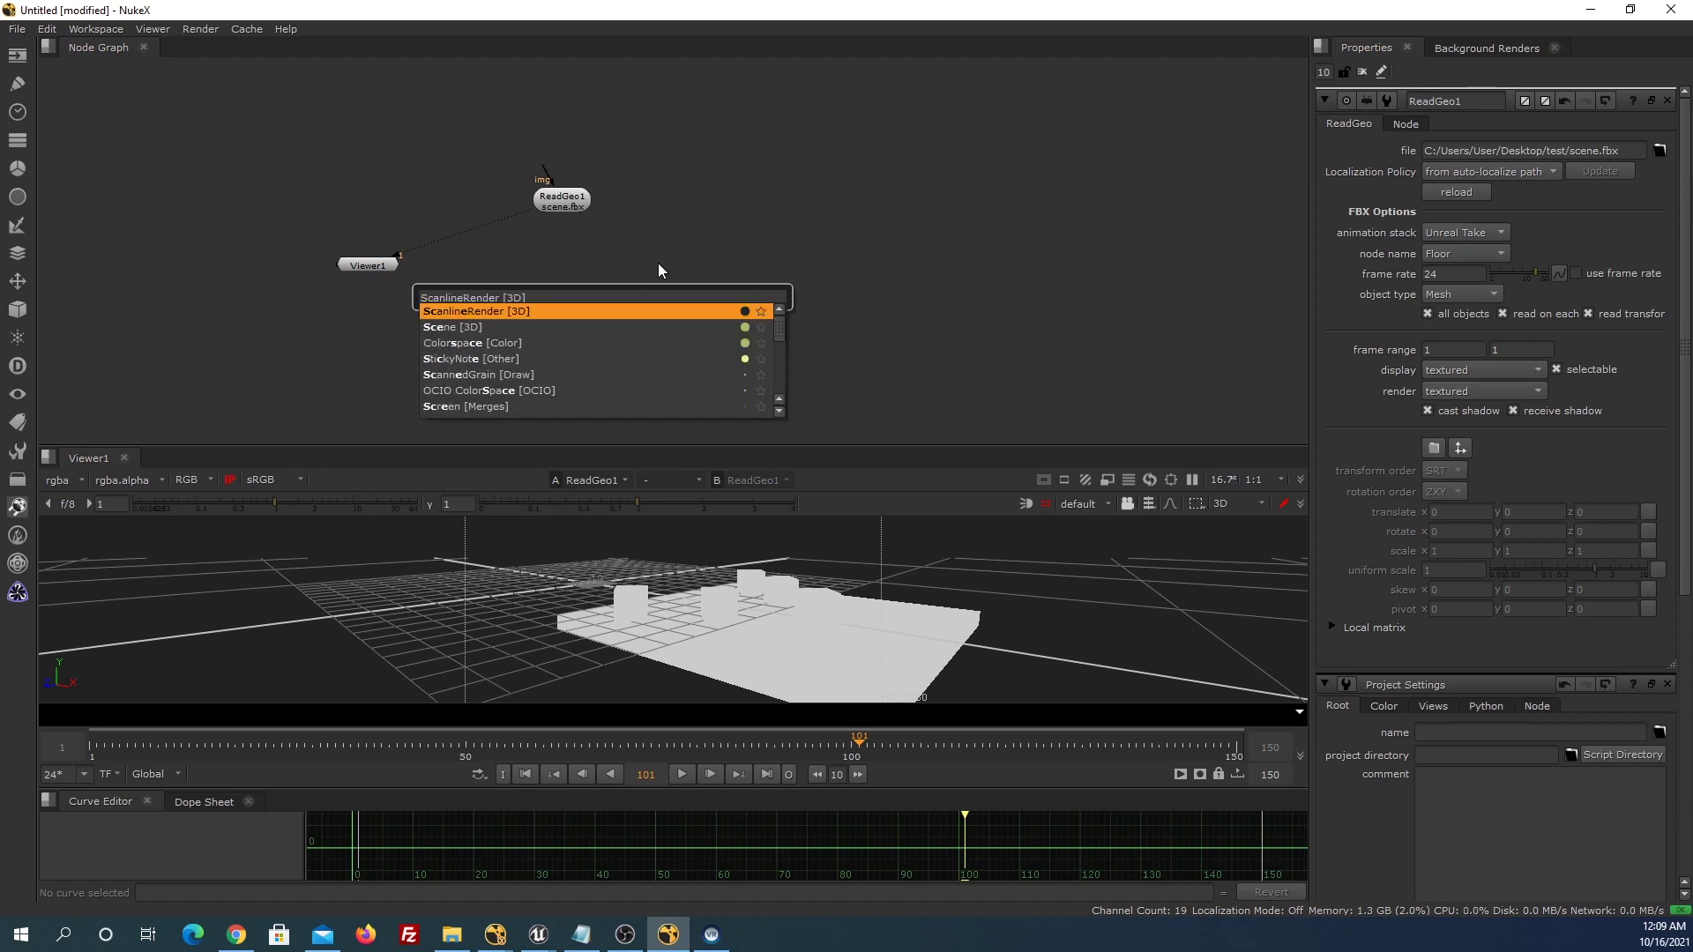
key(Return)
drag(568, 270, 566, 279)
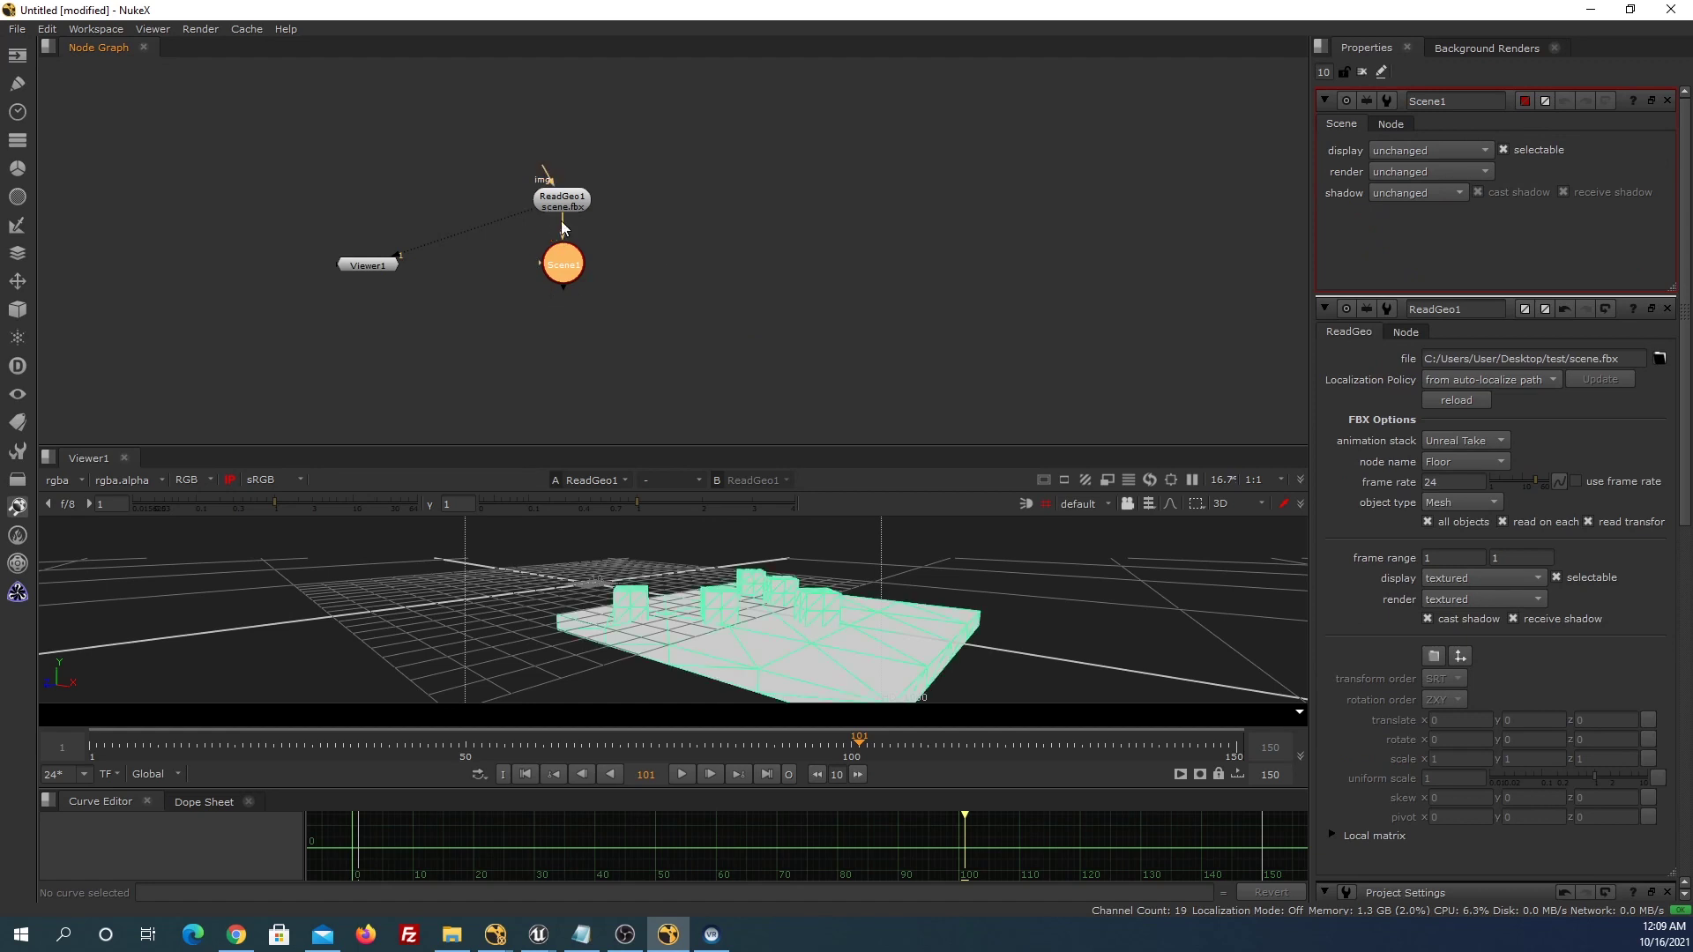
Add Light1 wired into Scene1 and position it at 706, 388, 766.
key(Tab)
text(lig)
key(Down)
key(Return)
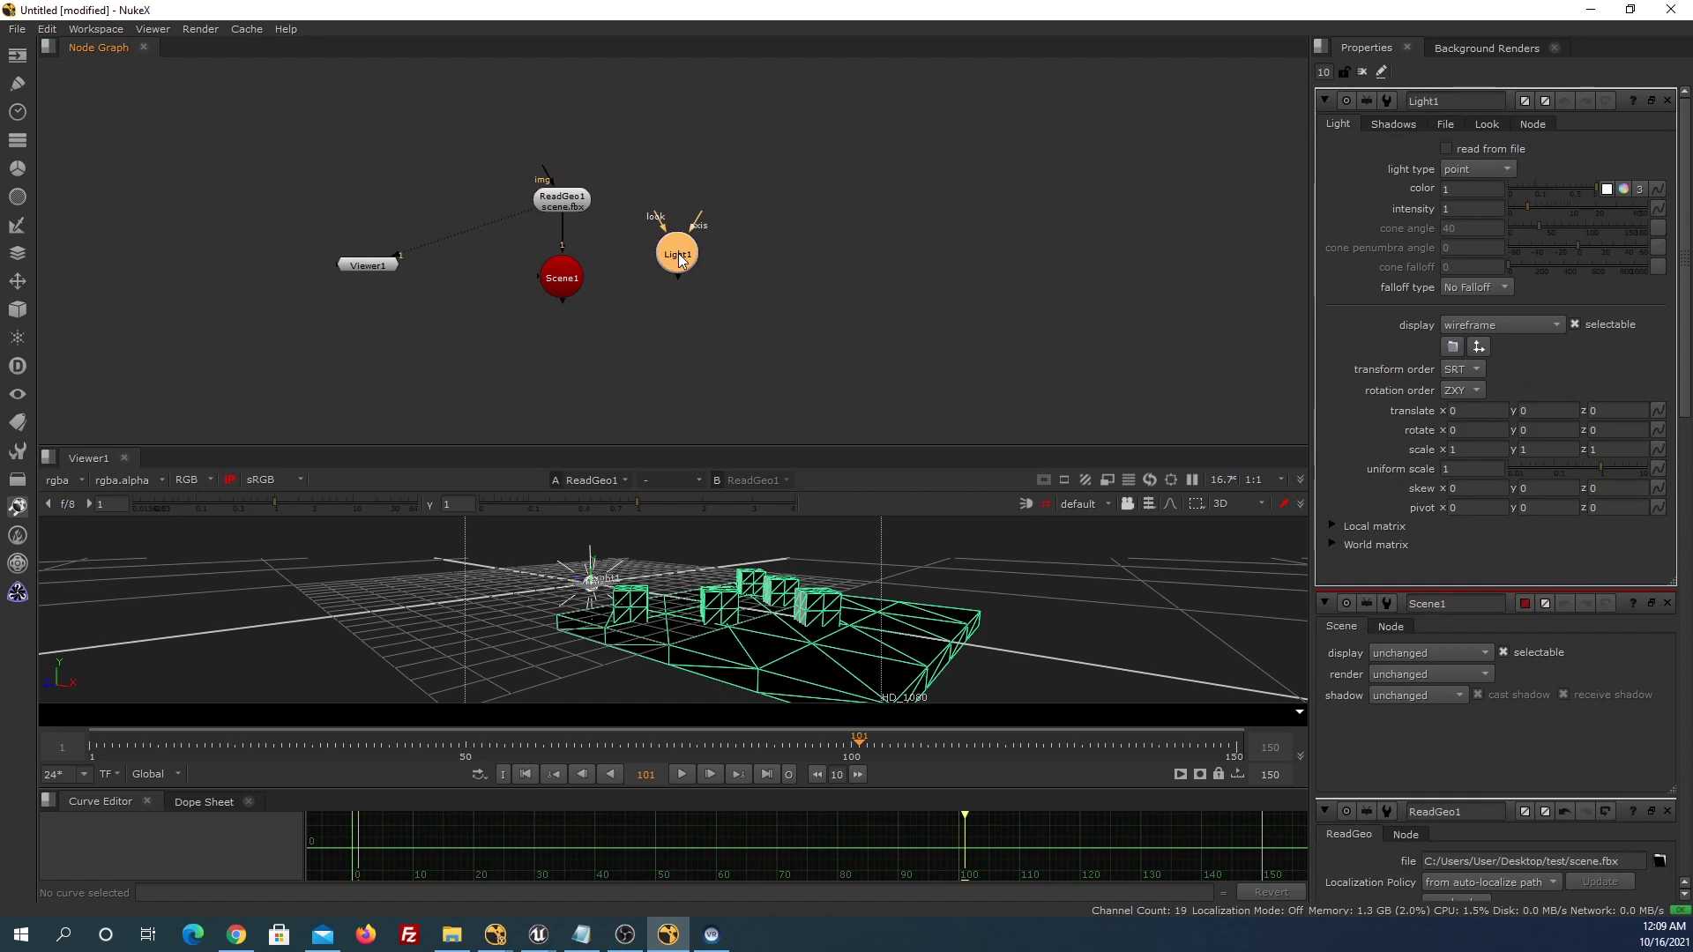
mouse_move(544, 261)
mouse_down()
mouse_move(677, 256)
mouse_move(660, 286)
mouse_up()
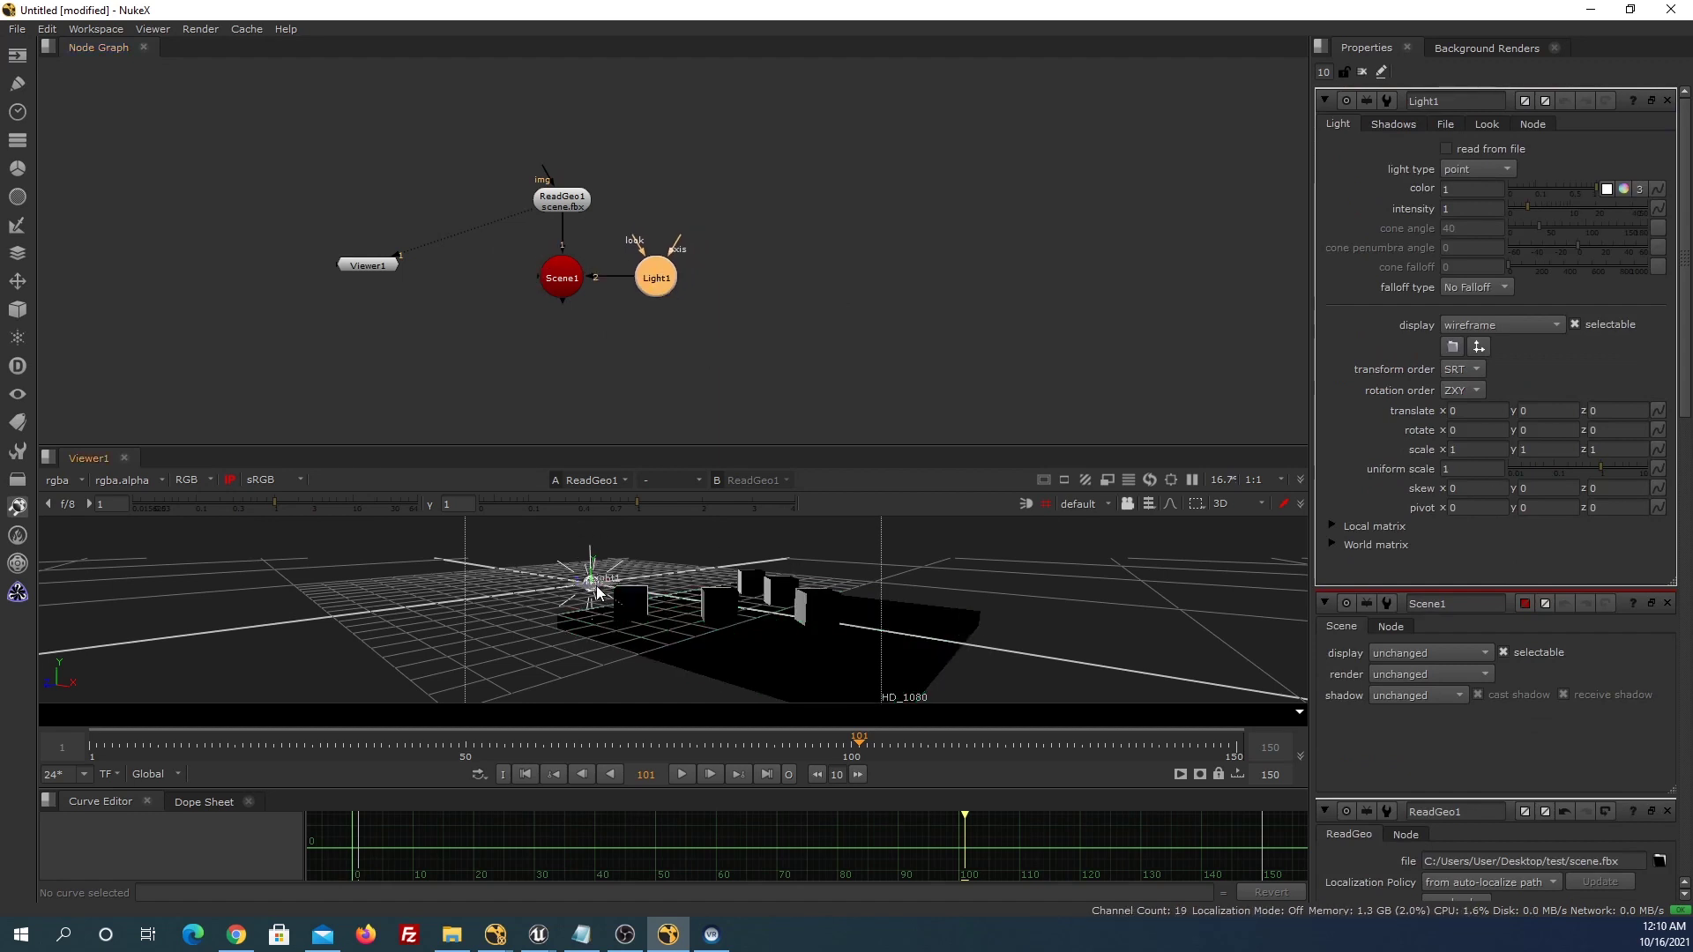
drag(588, 582, 368, 695)
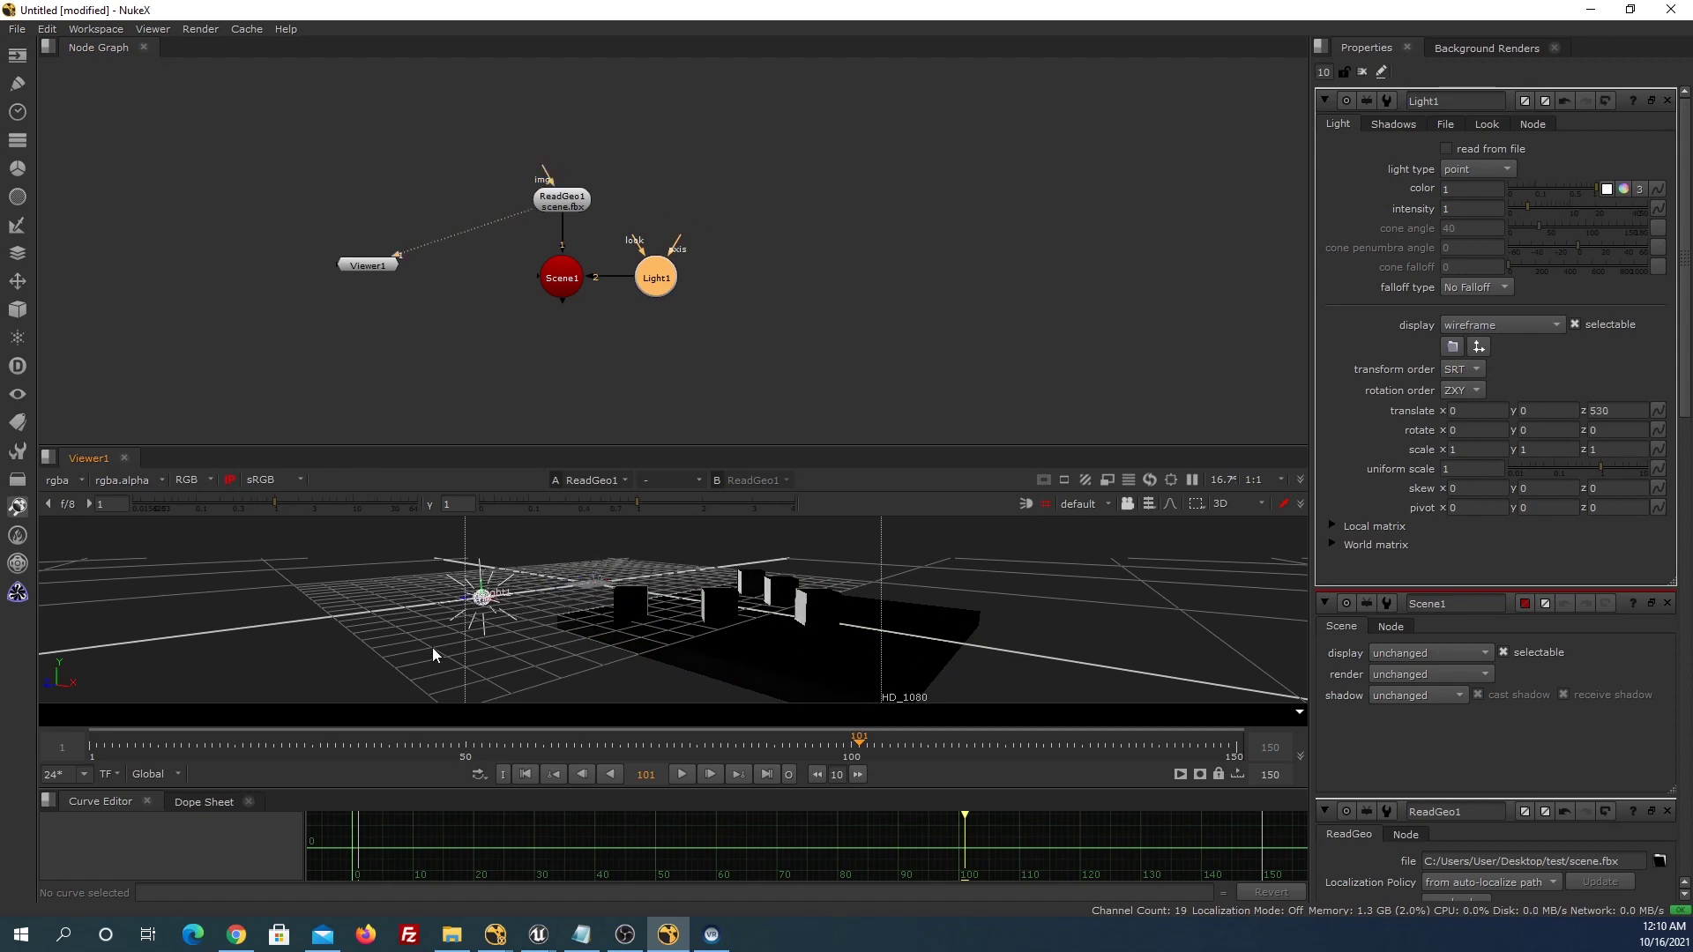
drag(432, 626, 599, 692)
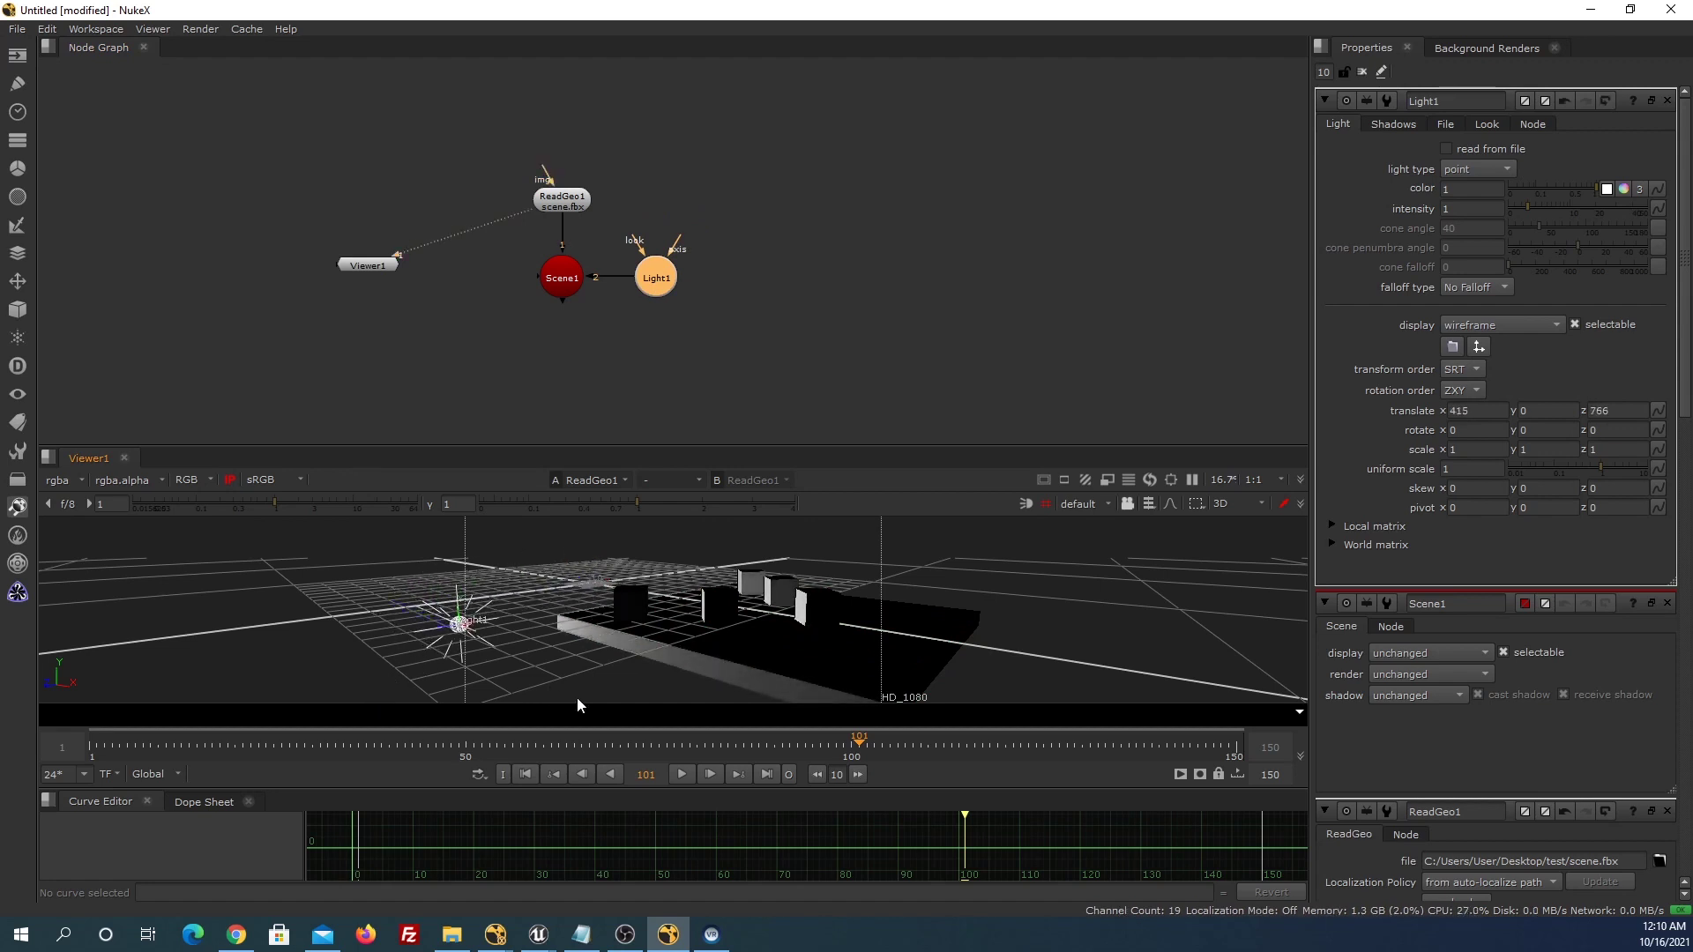
drag(518, 637, 525, 475)
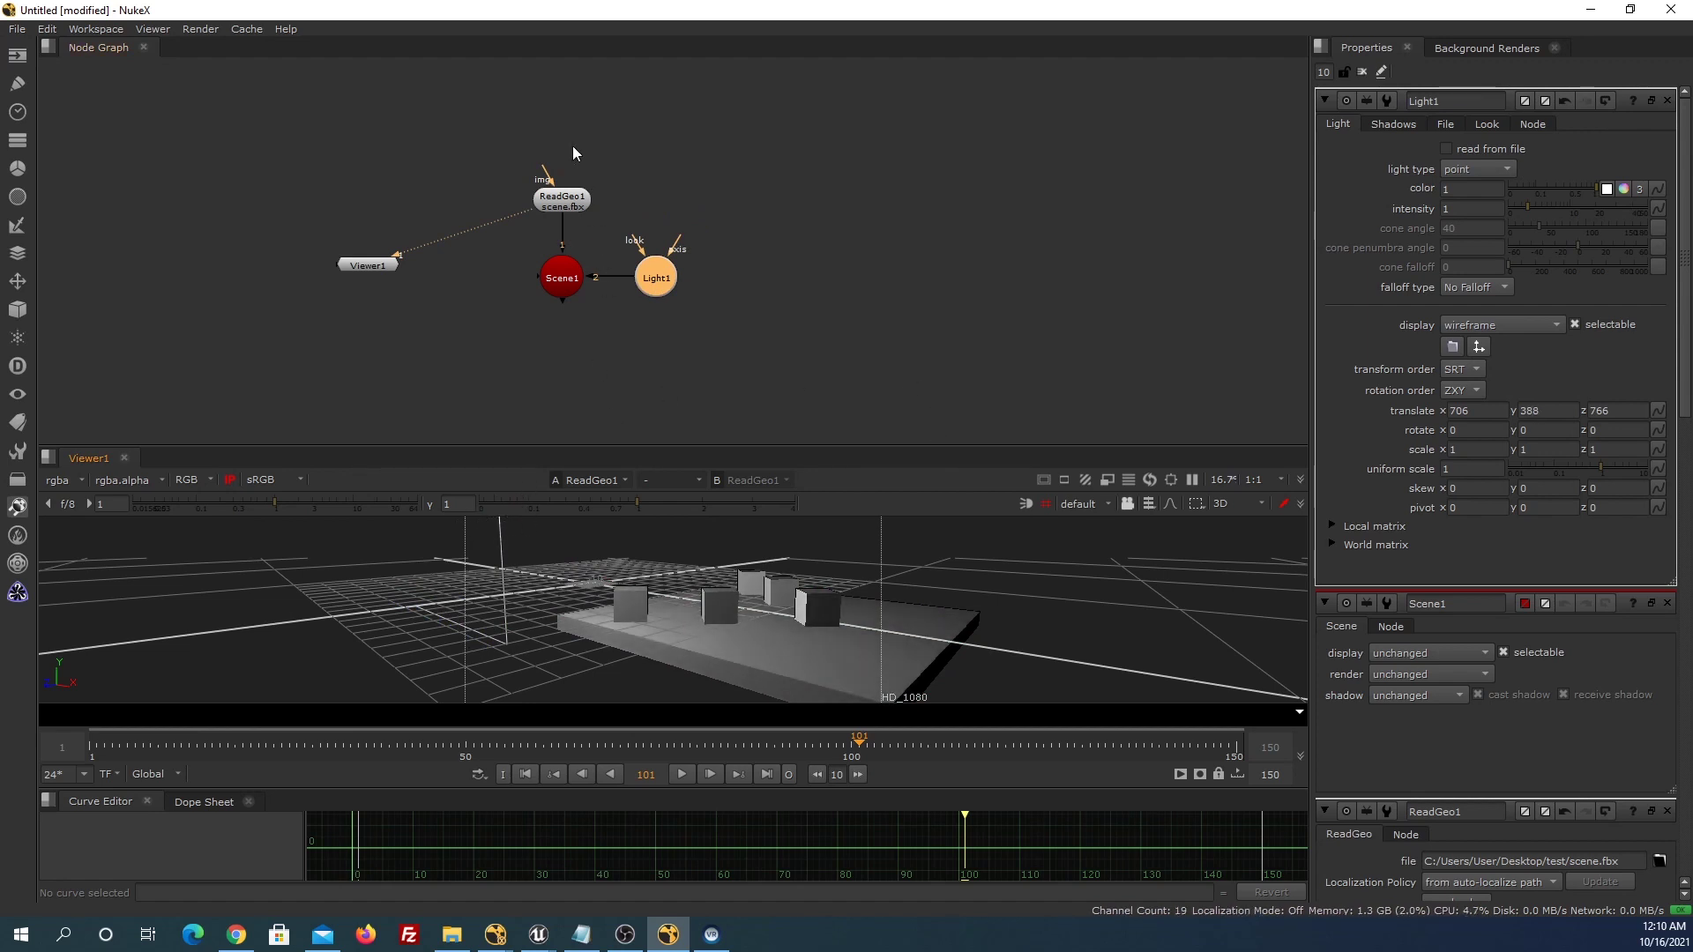
click(545, 103)
key(Tab)
Create a Constant coloured 1 0 0 1 and connect it to ReadGeo1's img input.
text(con)
click(467, 118)
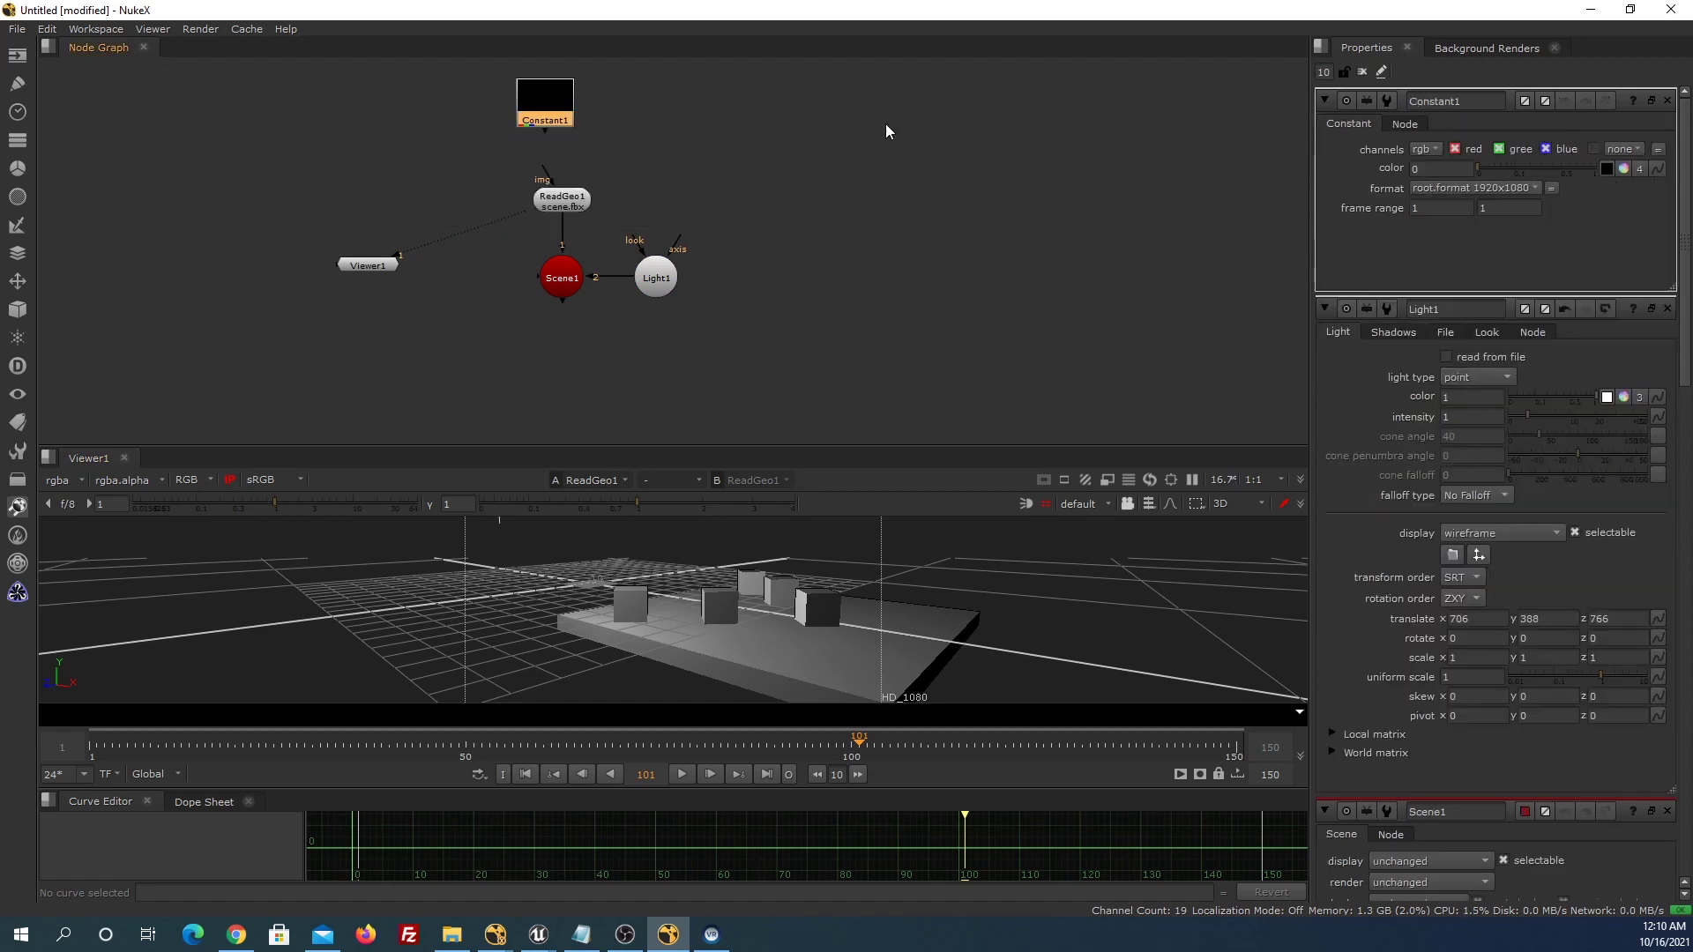
click(1642, 170)
text(1)
click(1083, 226)
drag(553, 181, 554, 179)
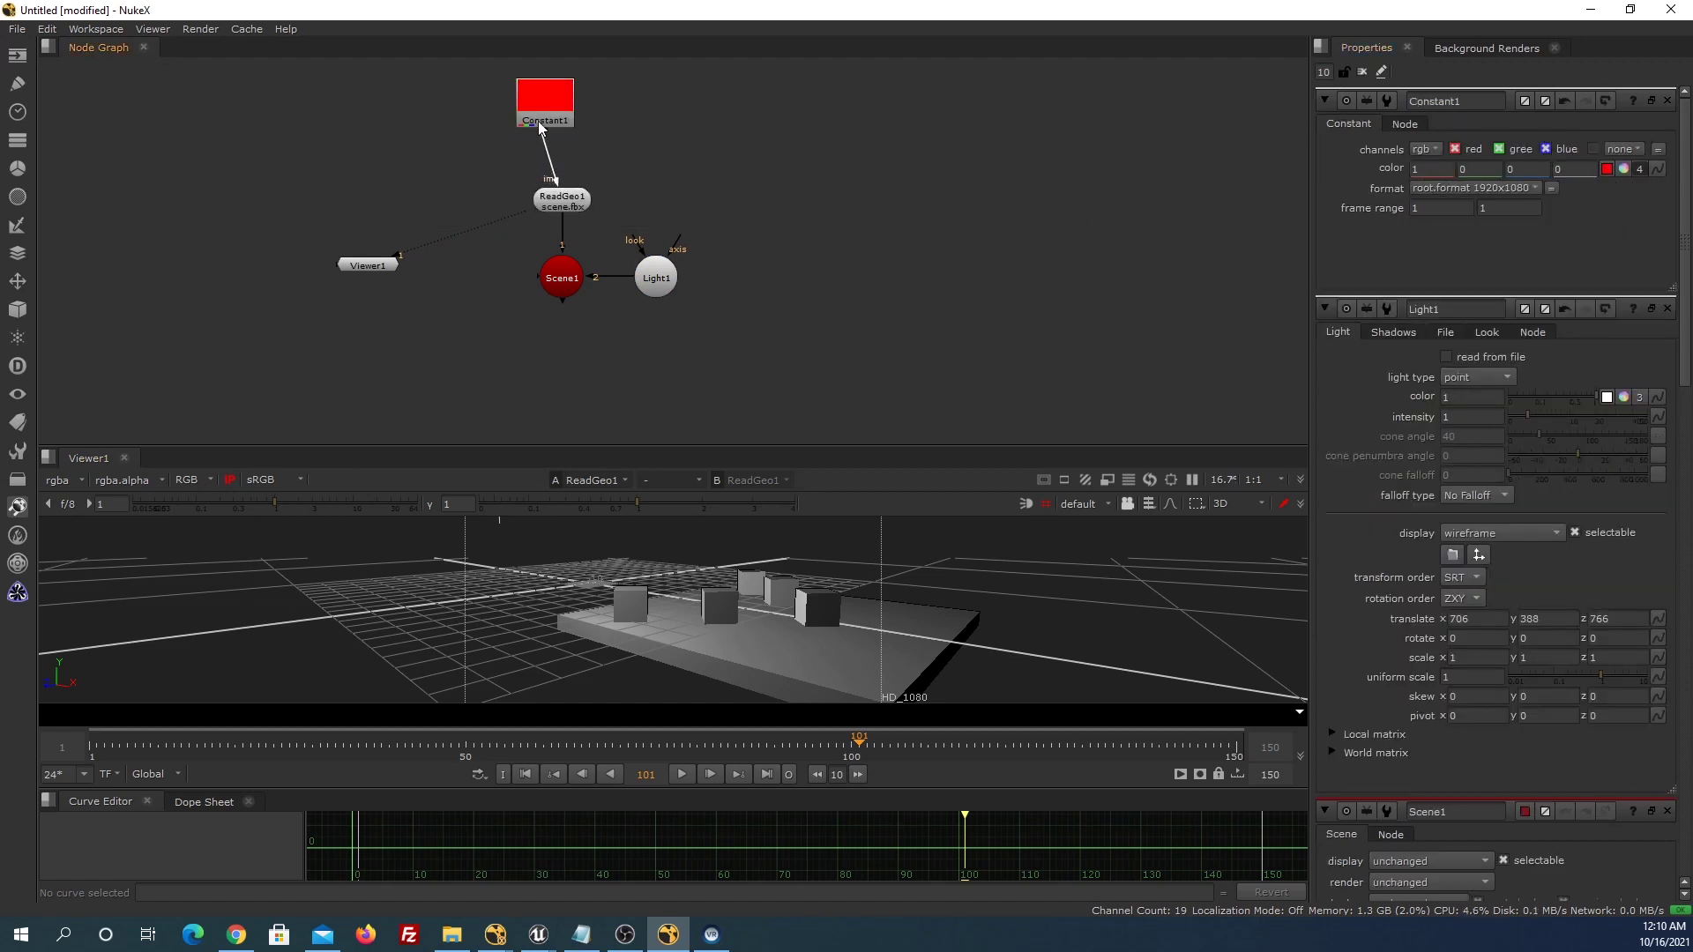
click(1573, 168)
text(1)
click(1029, 223)
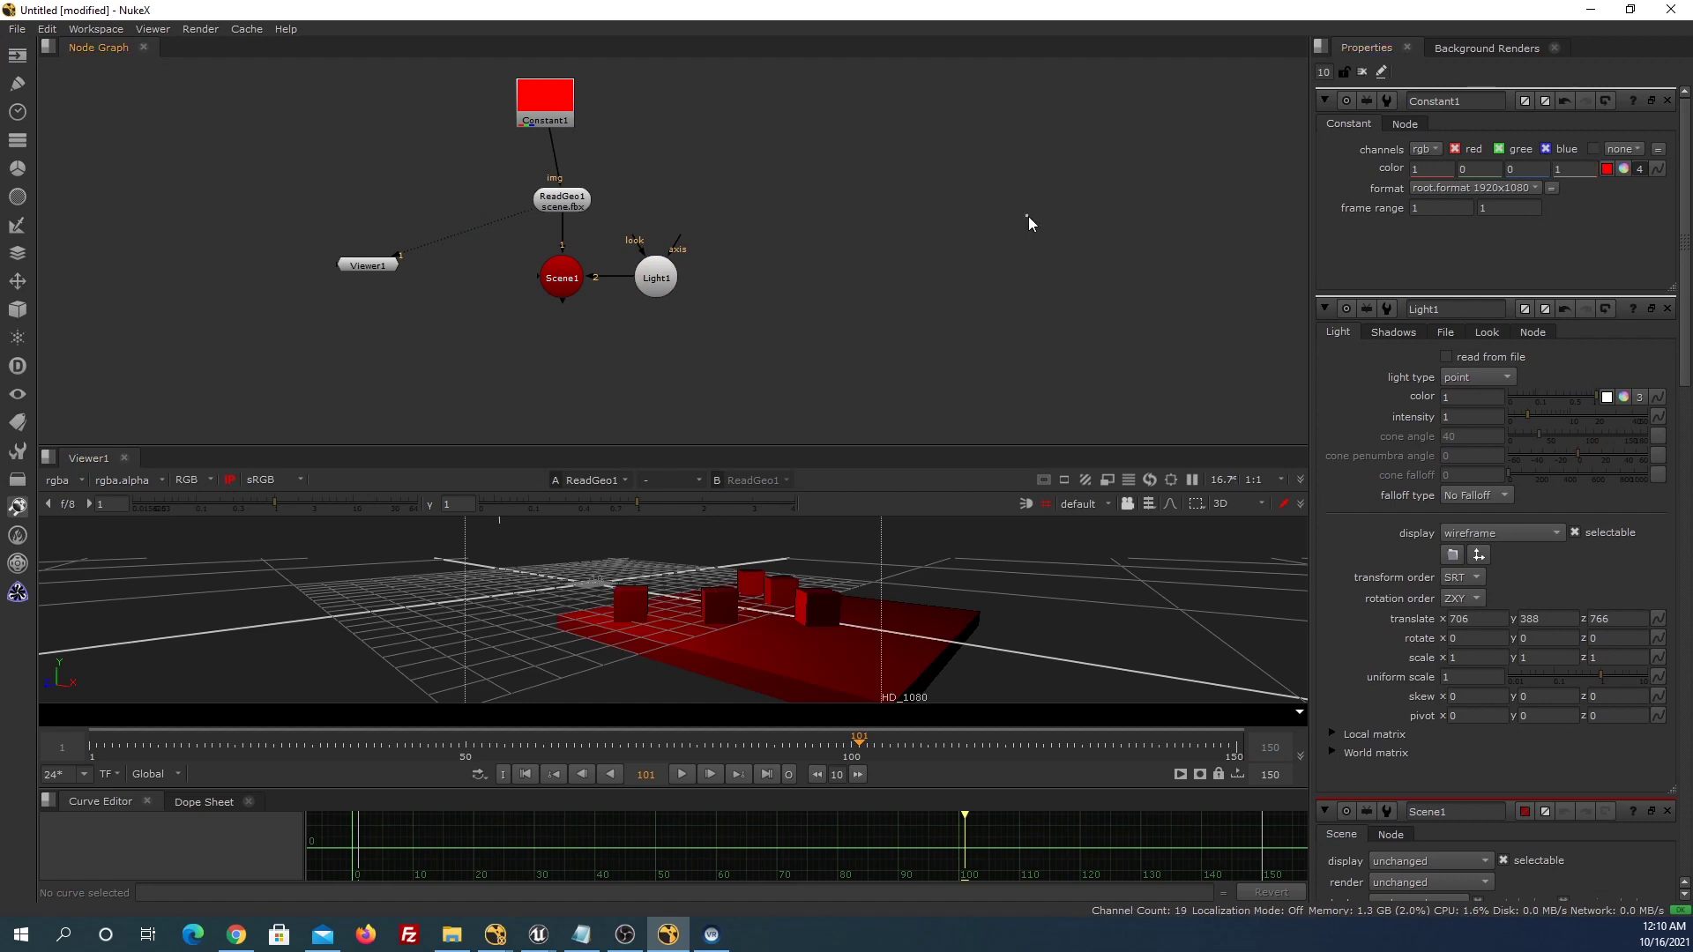
drag(554, 113, 571, 126)
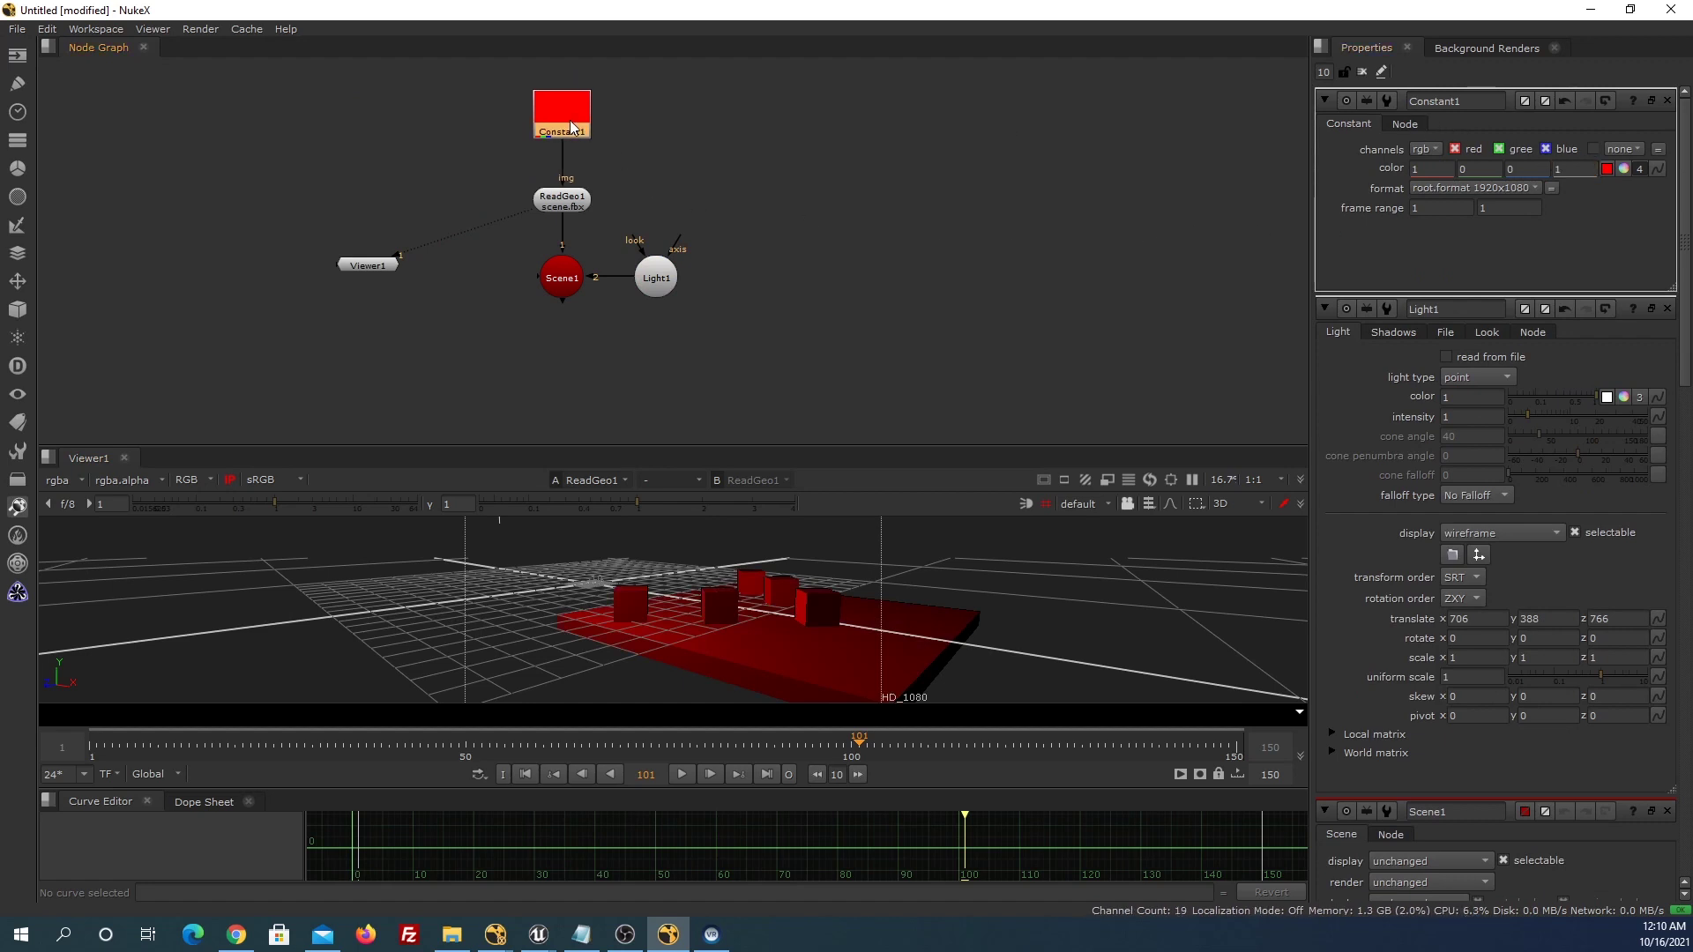
Insert a Grade node after the Constant, check its effect, and reposition Viewer1.
key(g)
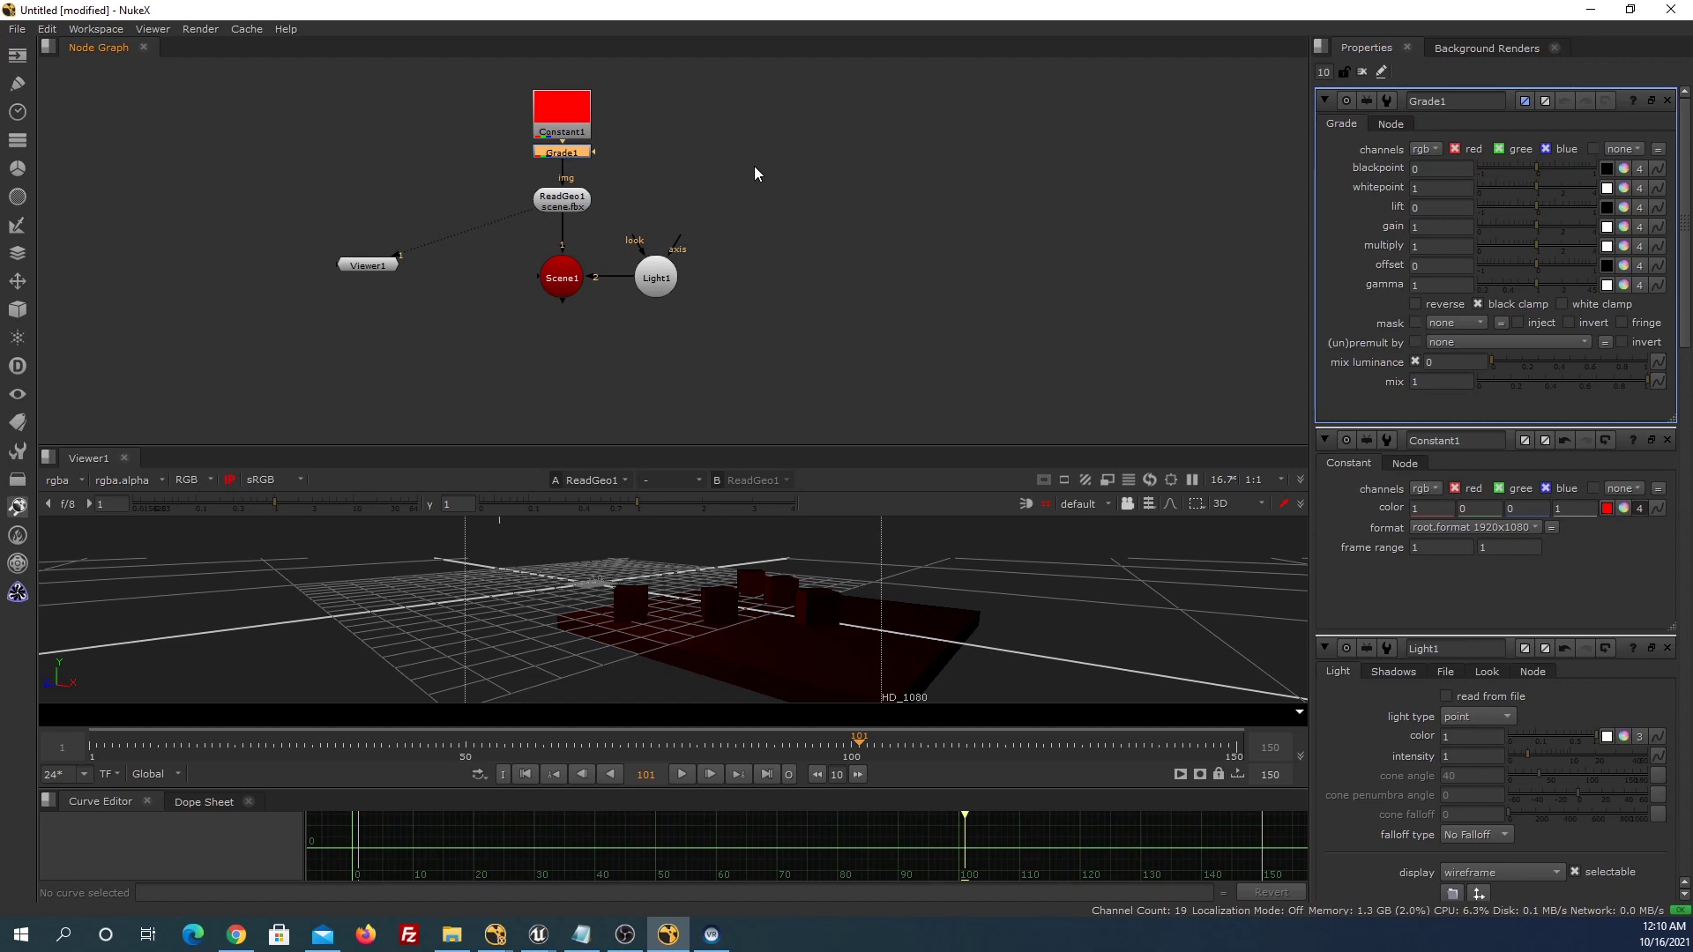
key(d)
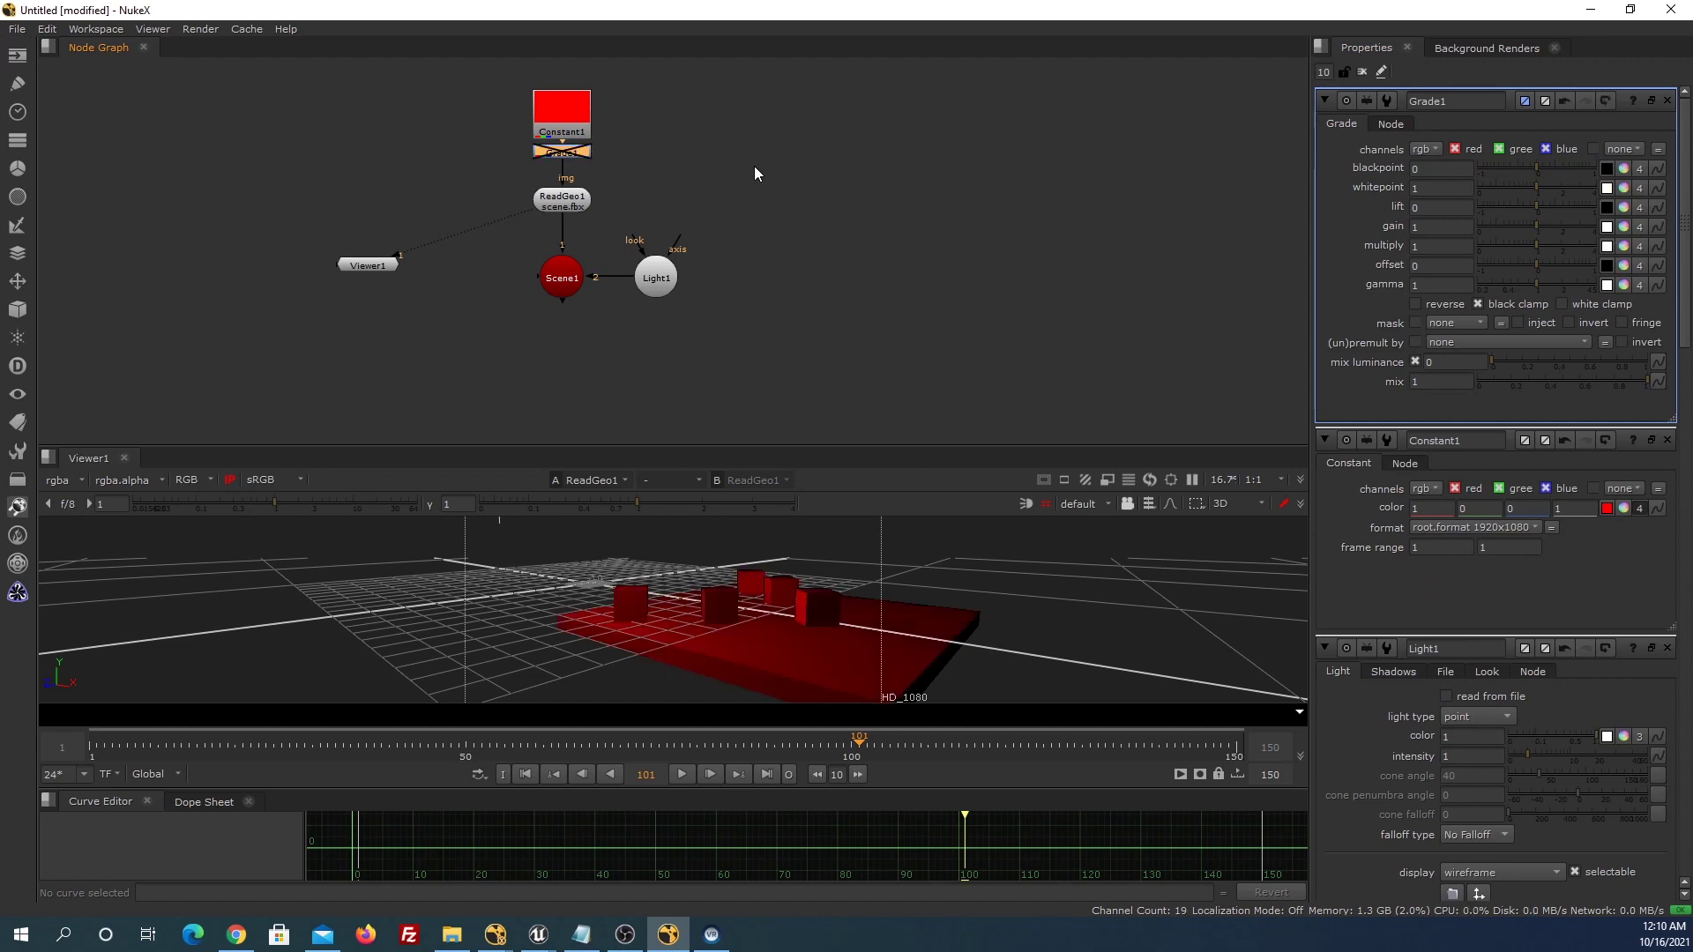
key(d)
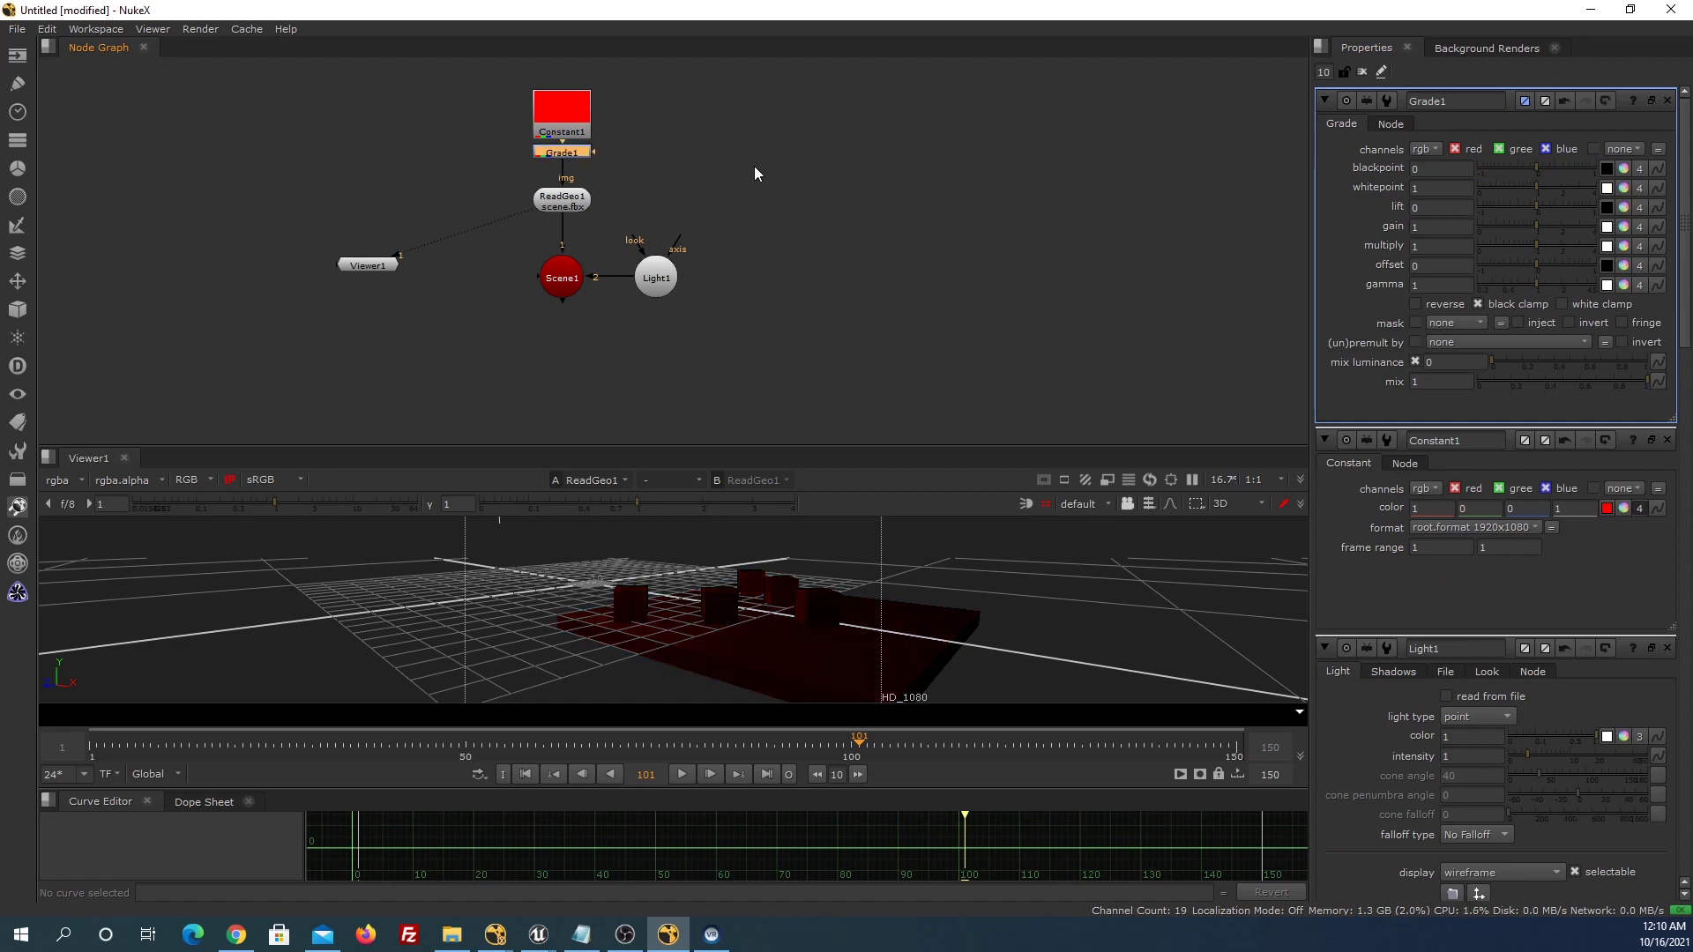
mouse_move(653, 582)
mouse_down()
mouse_move(940, 638)
mouse_move(1065, 636)
mouse_move(1038, 693)
mouse_up()
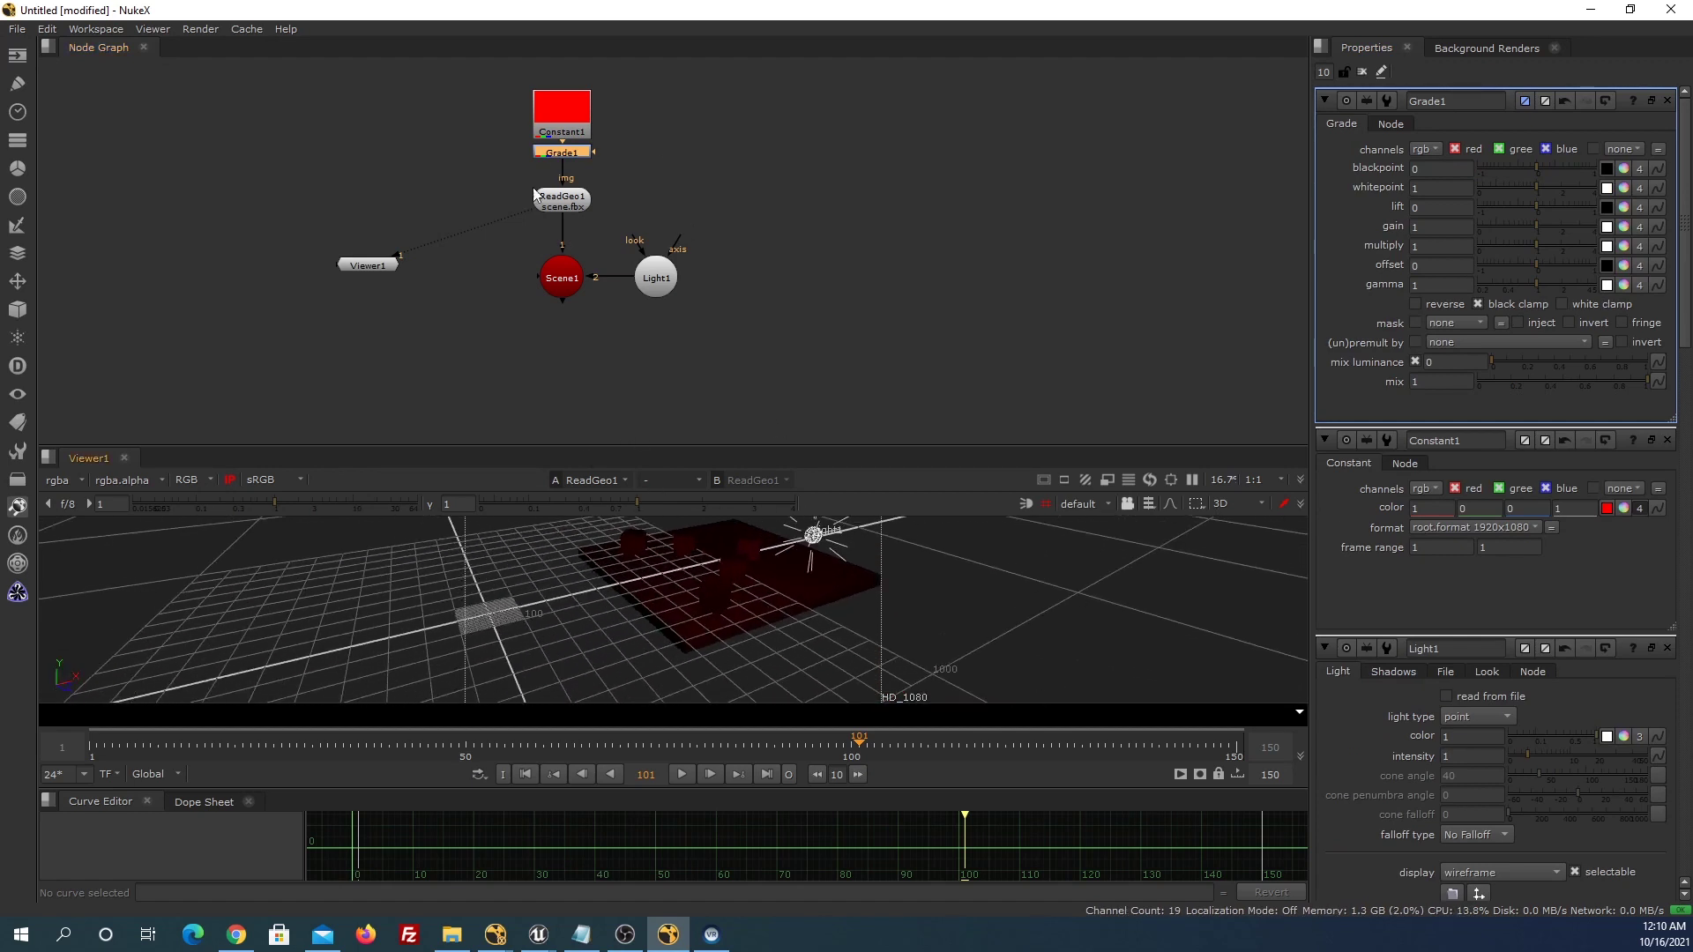
drag(361, 261, 309, 253)
Create Camera1 set to read its animation from camera.fbx.
click(397, 129)
key(Tab)
text(cam)
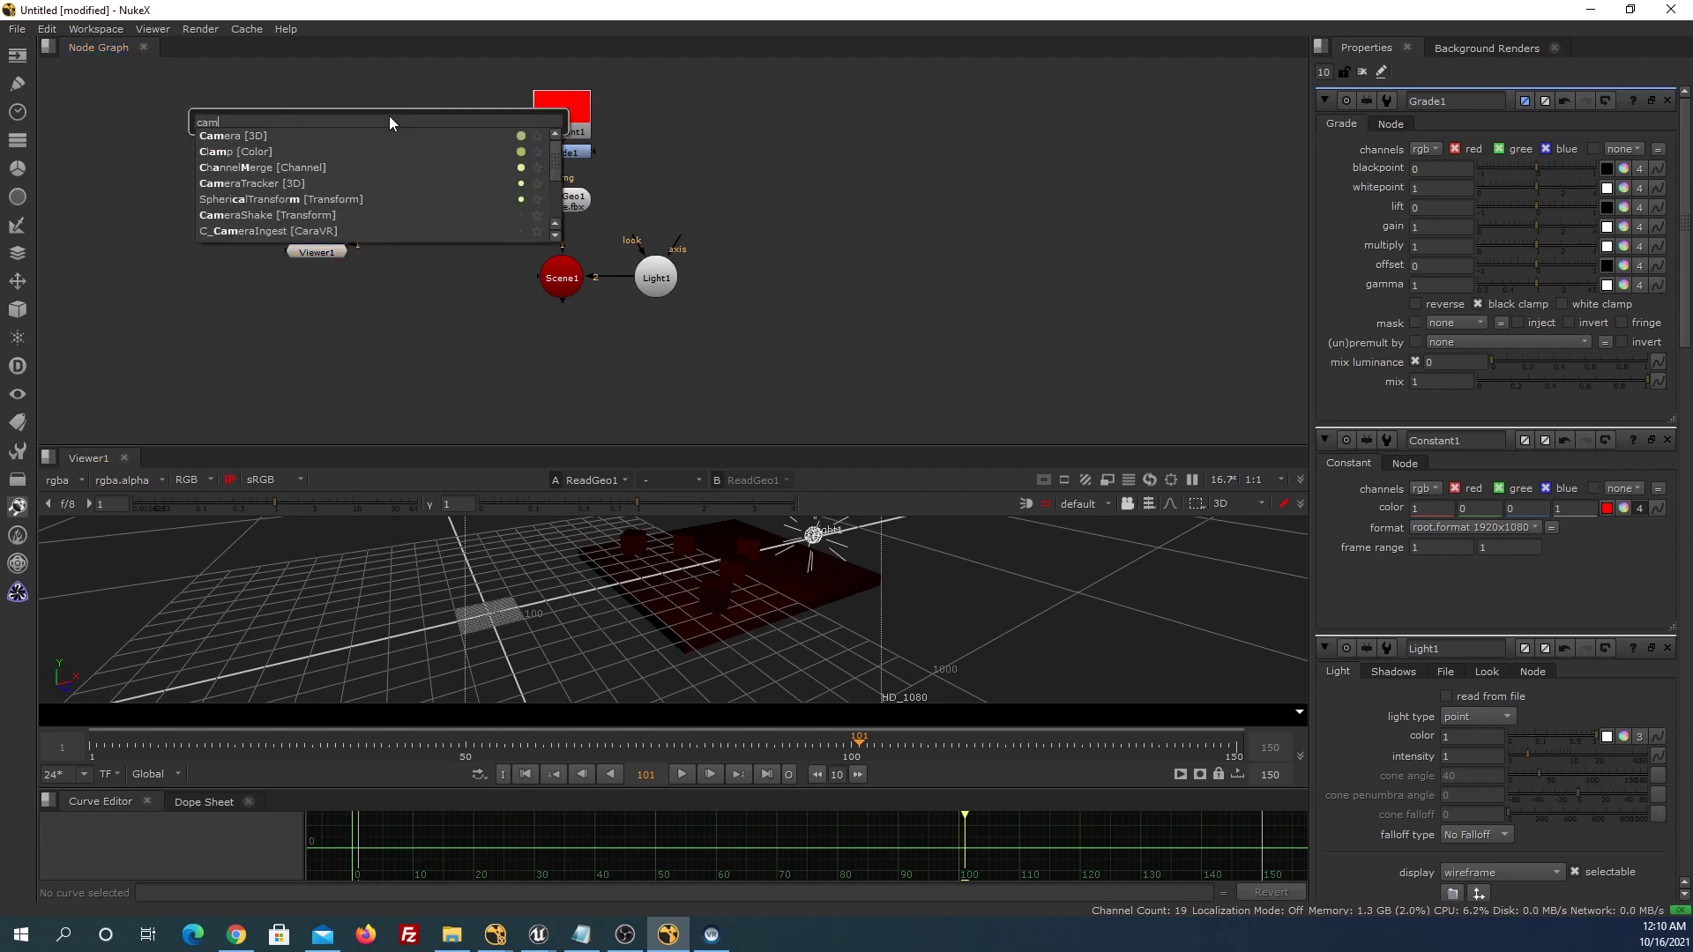
click(323, 135)
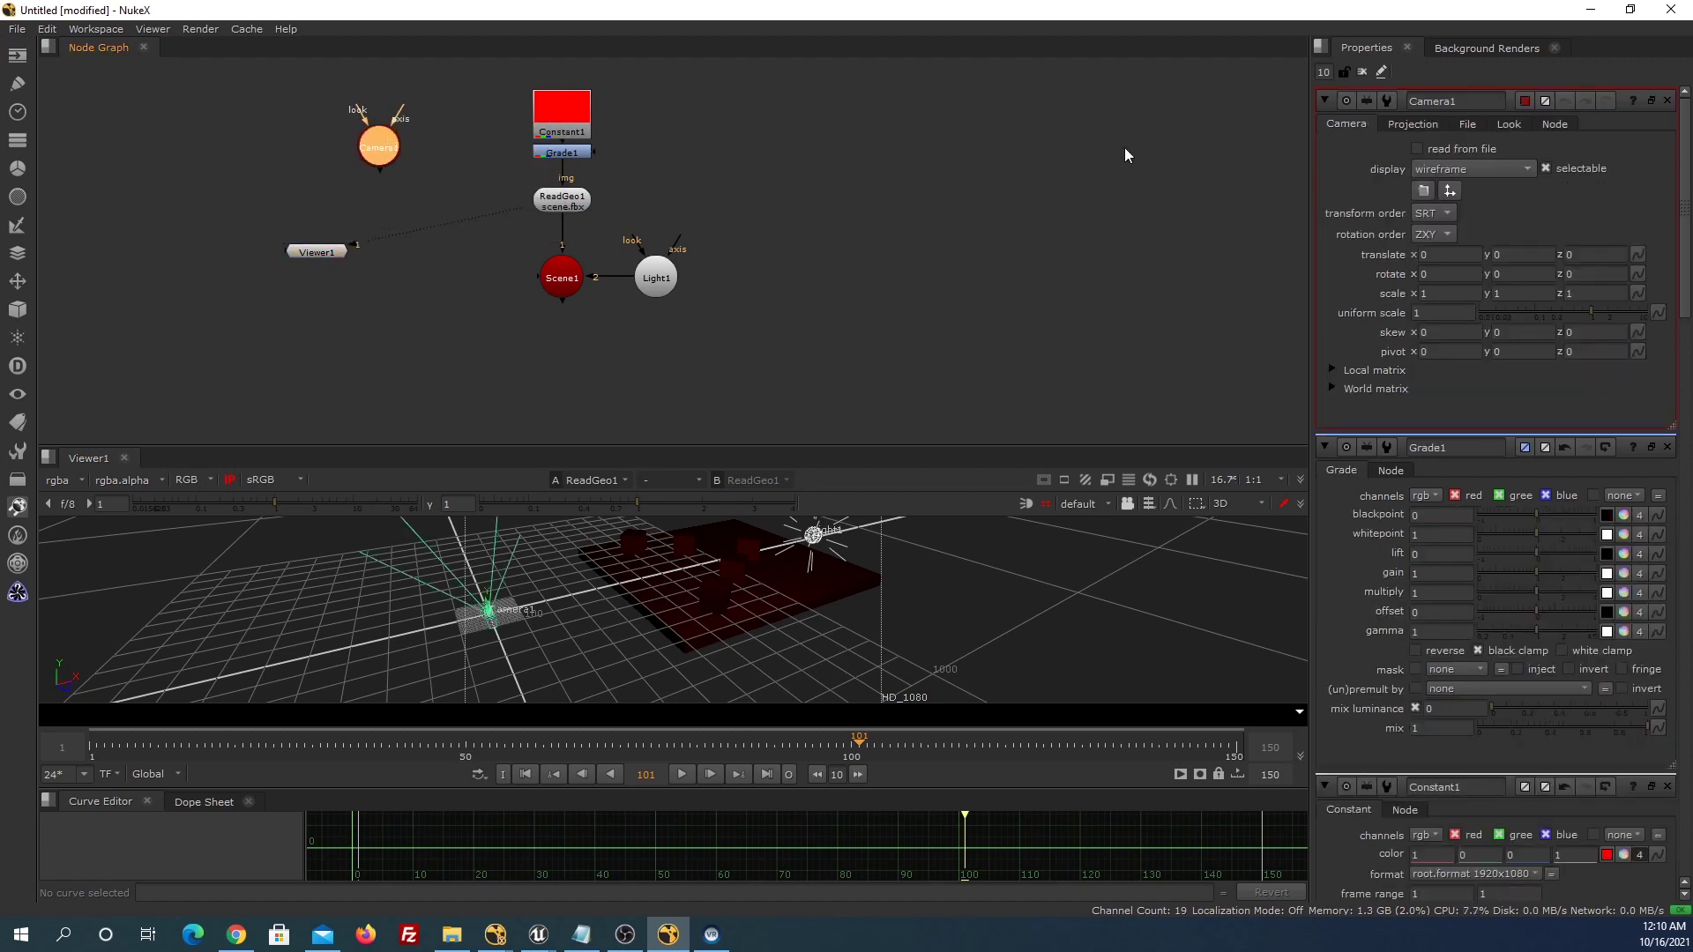
click(1416, 149)
click(1478, 125)
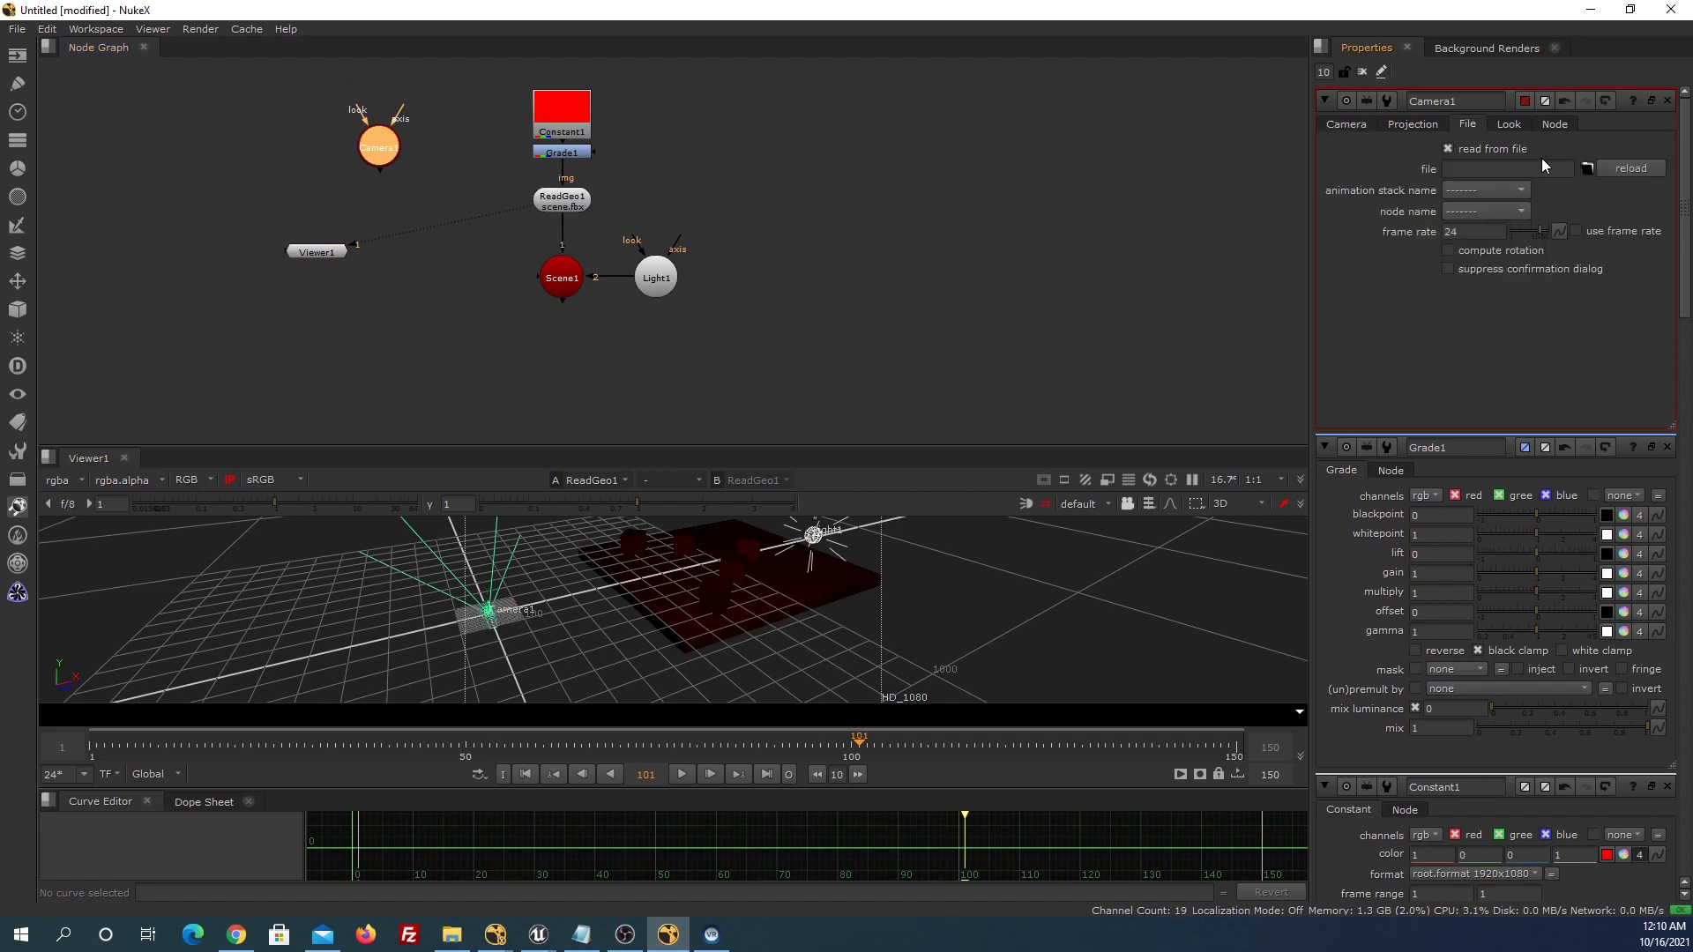
click(1584, 167)
double_click(547, 226)
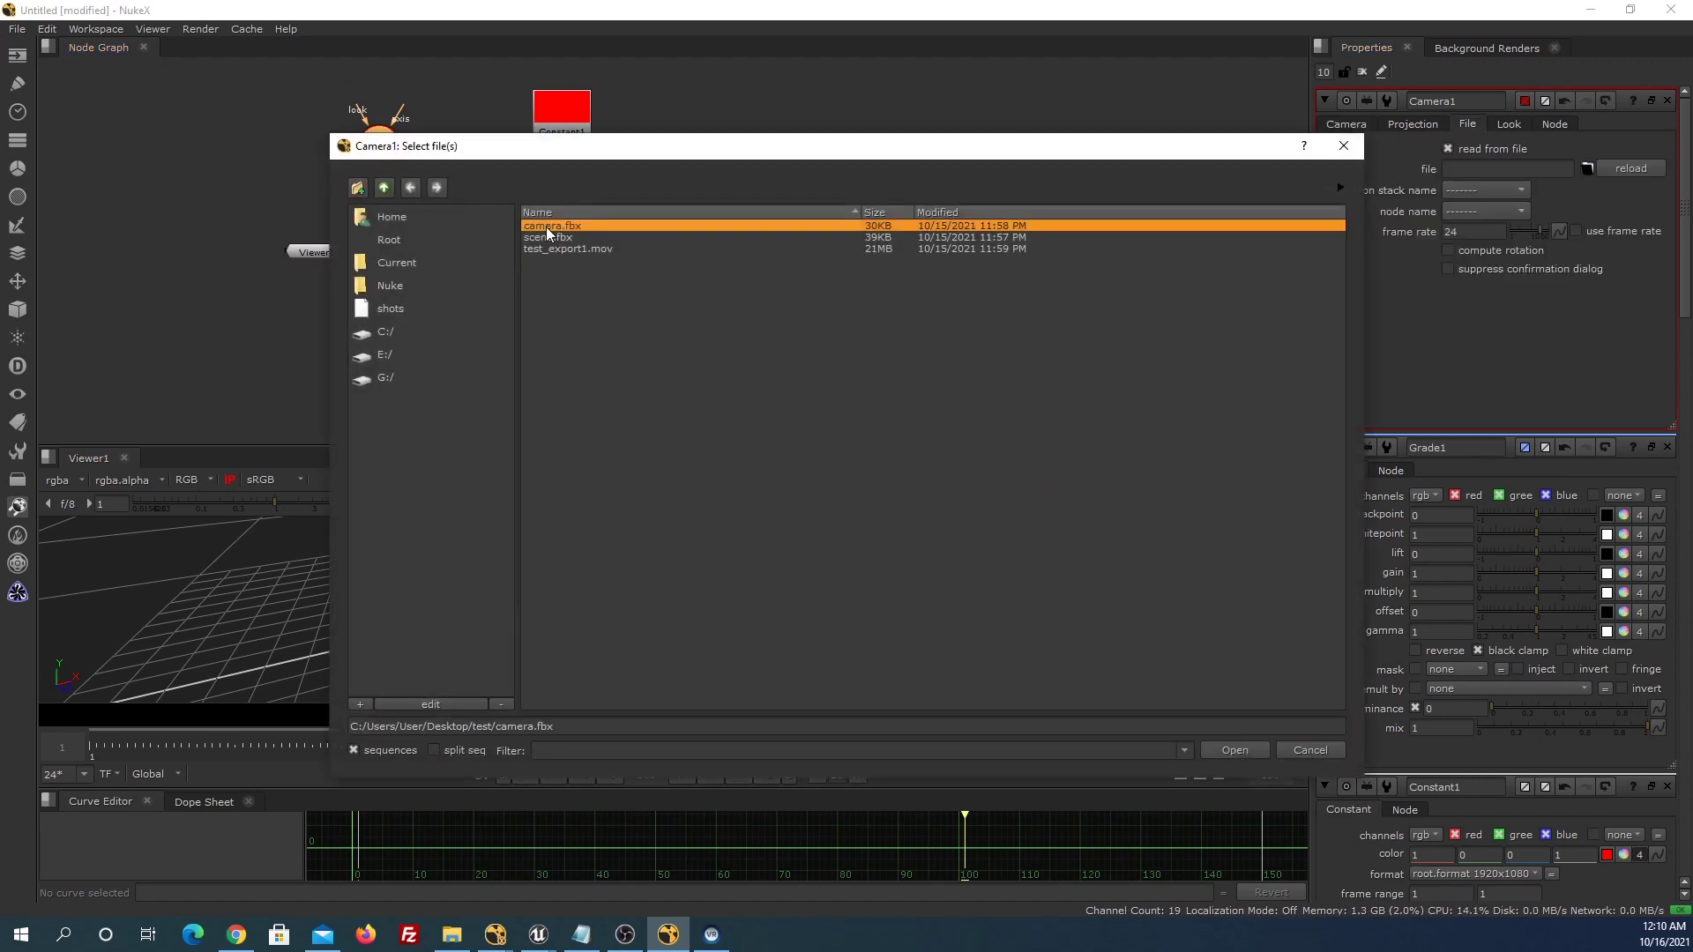
click(938, 484)
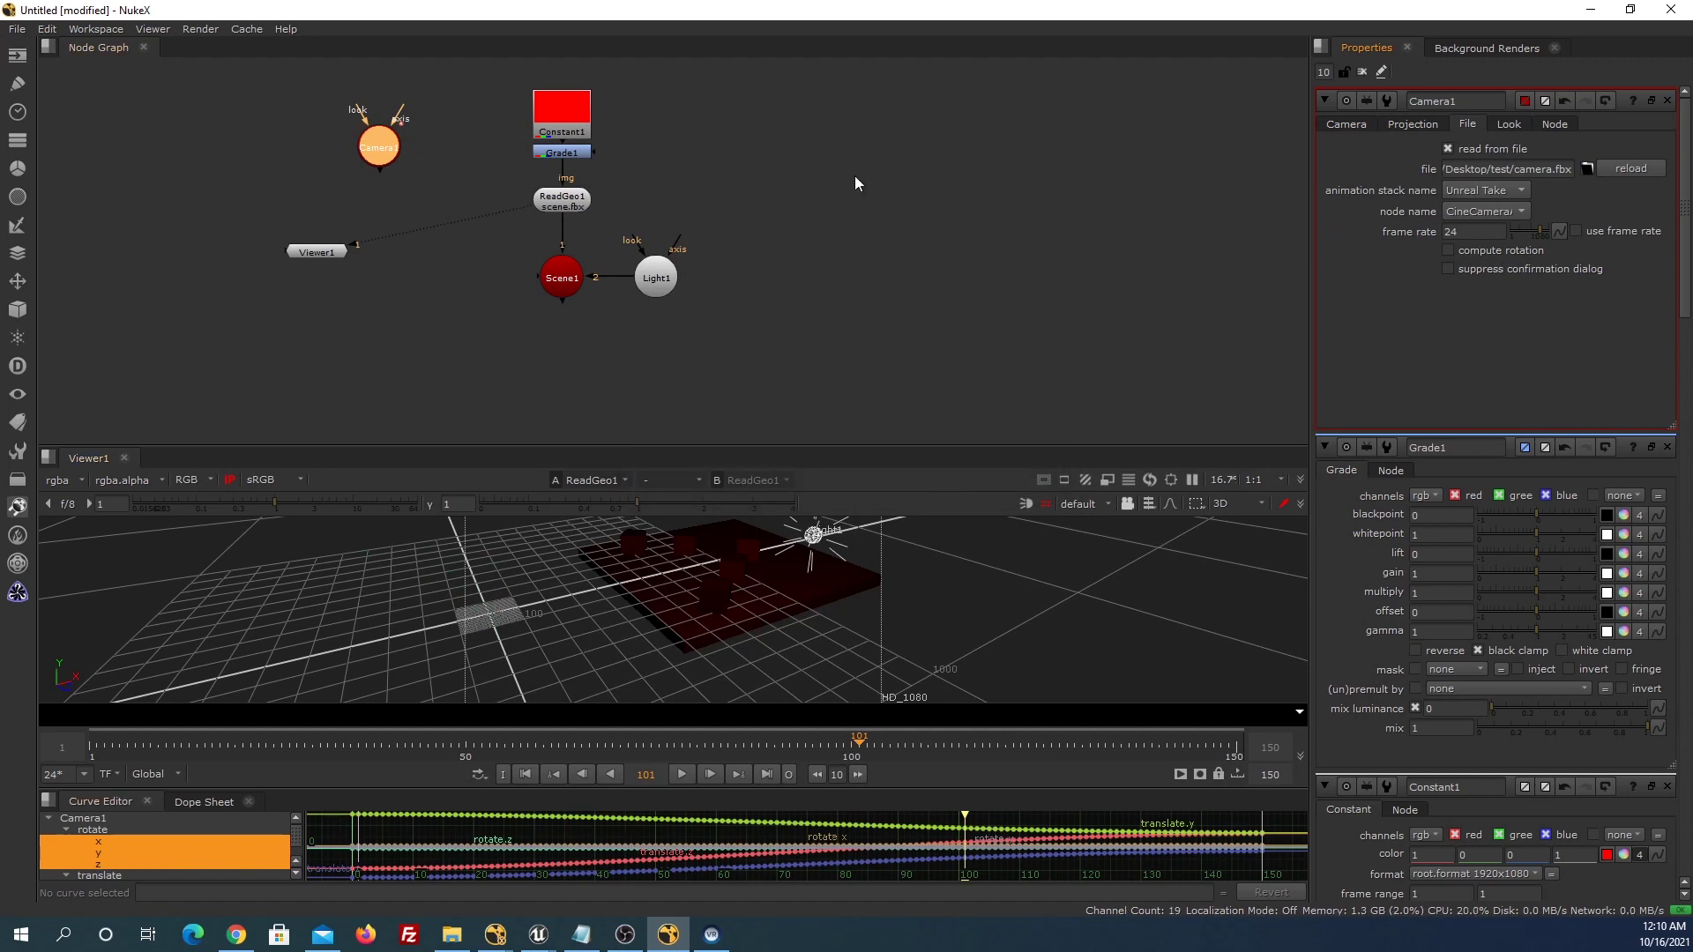
click(844, 136)
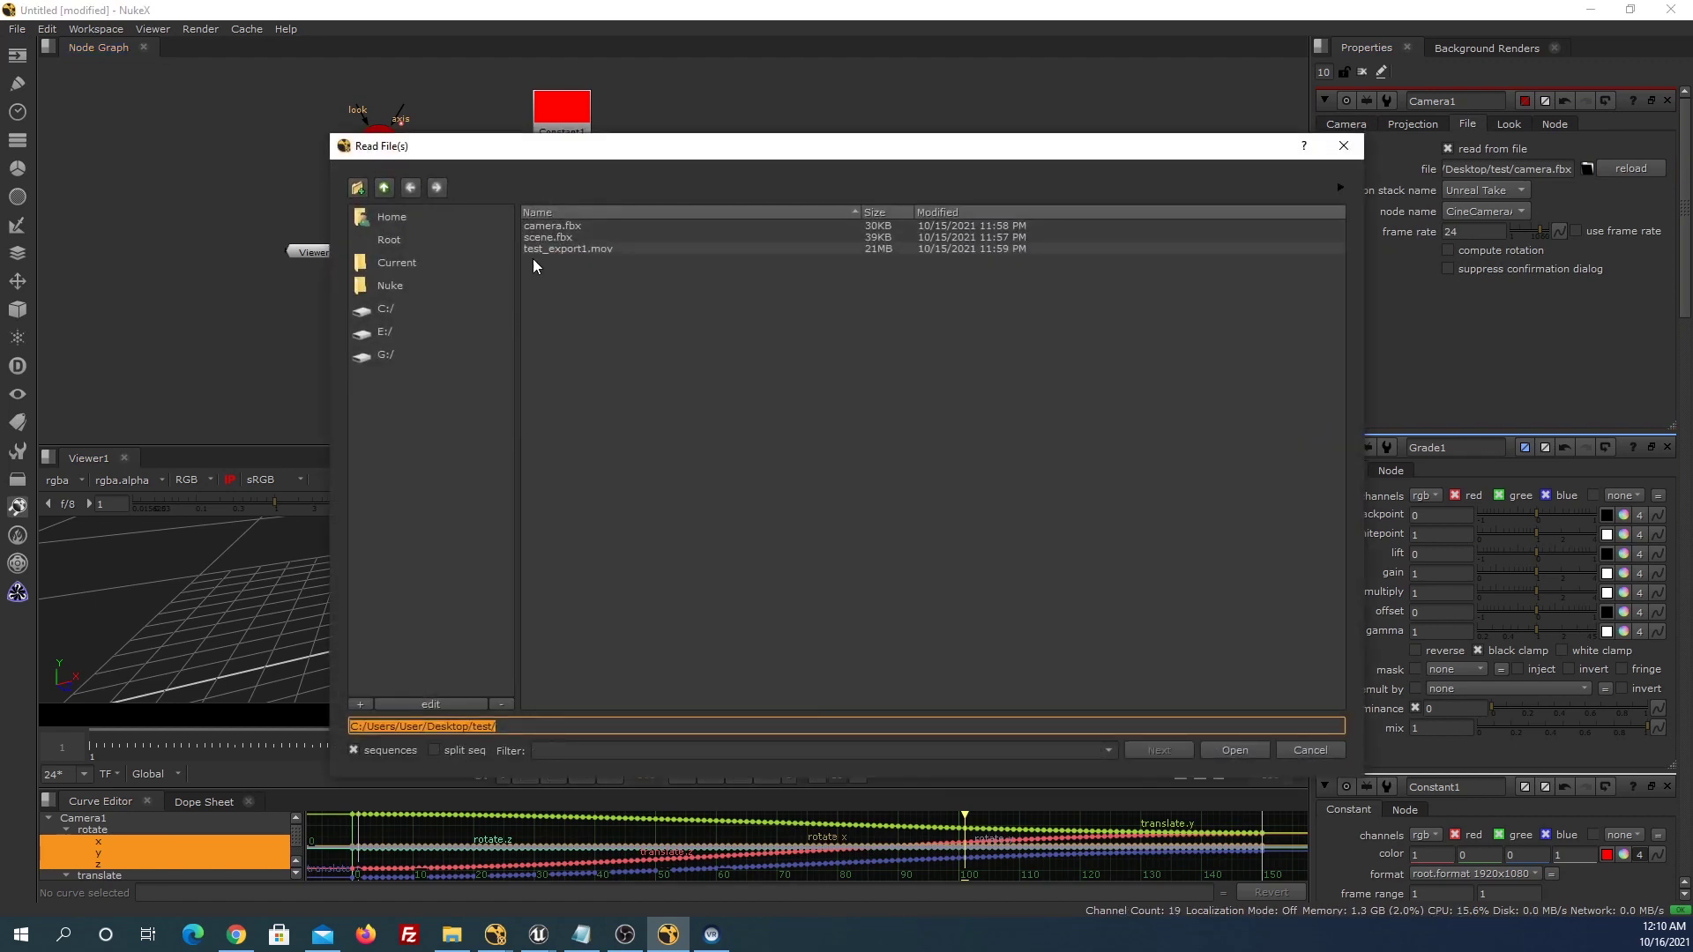
Read test_export1.mov into the script as Read1 (1920x1080, frames 1–150).
double_click(559, 247)
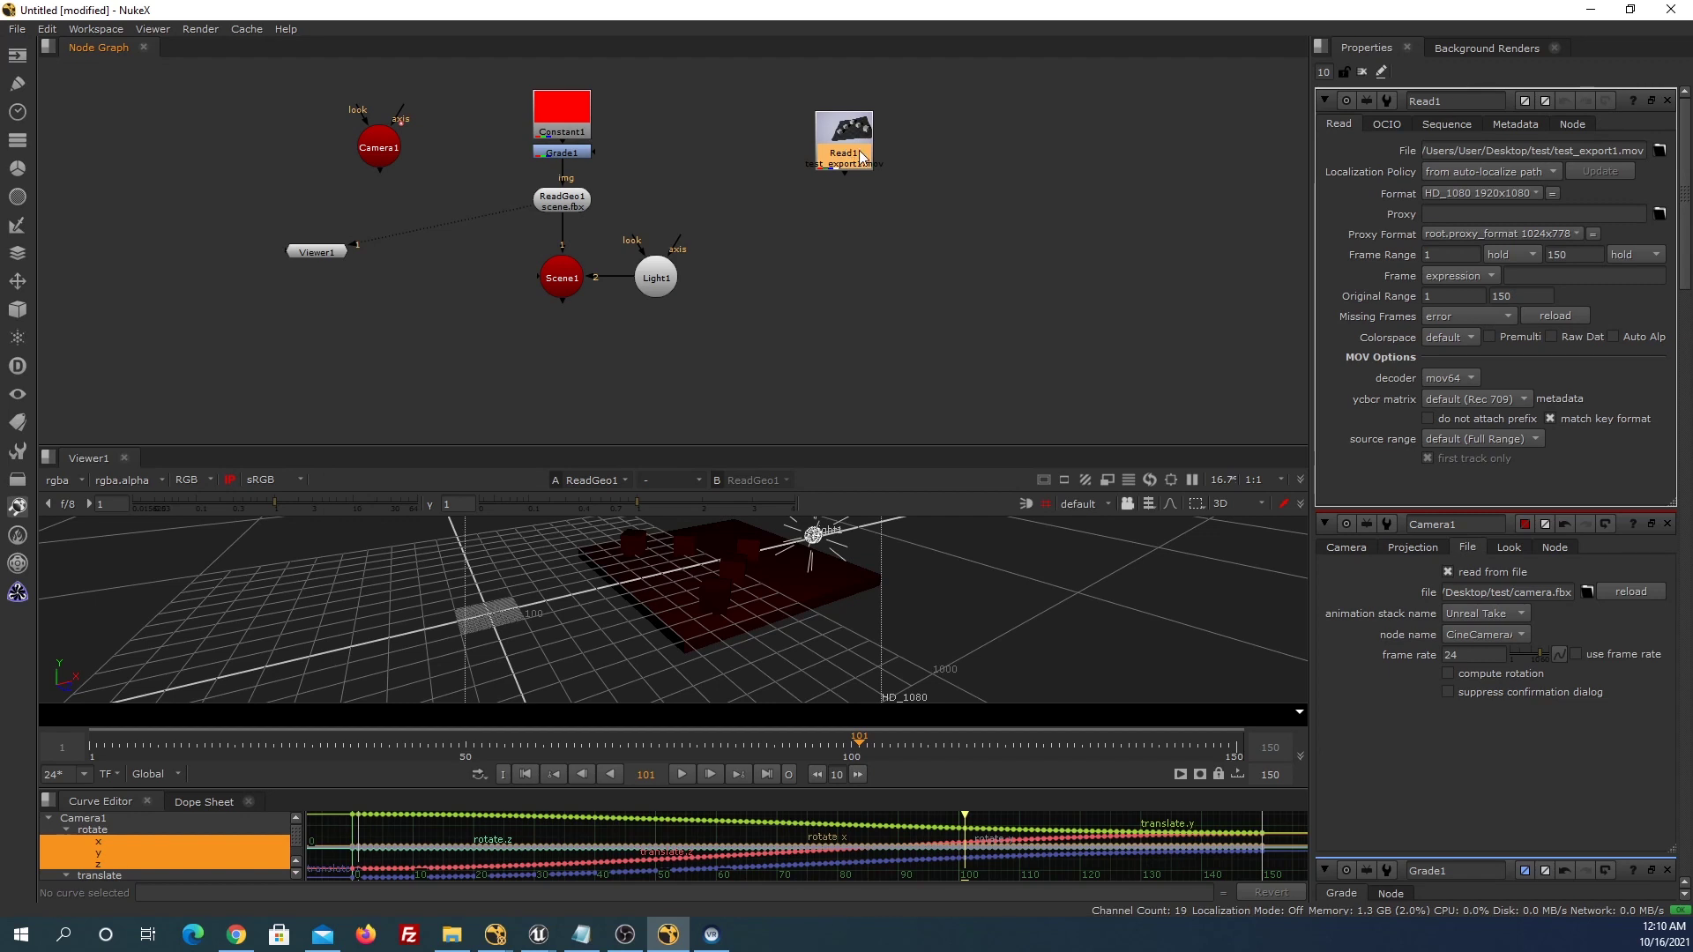
click(578, 367)
key(Tab)
Add a ScanlineRender node and preview the Read1 UE render at frame 89.
text(scan)
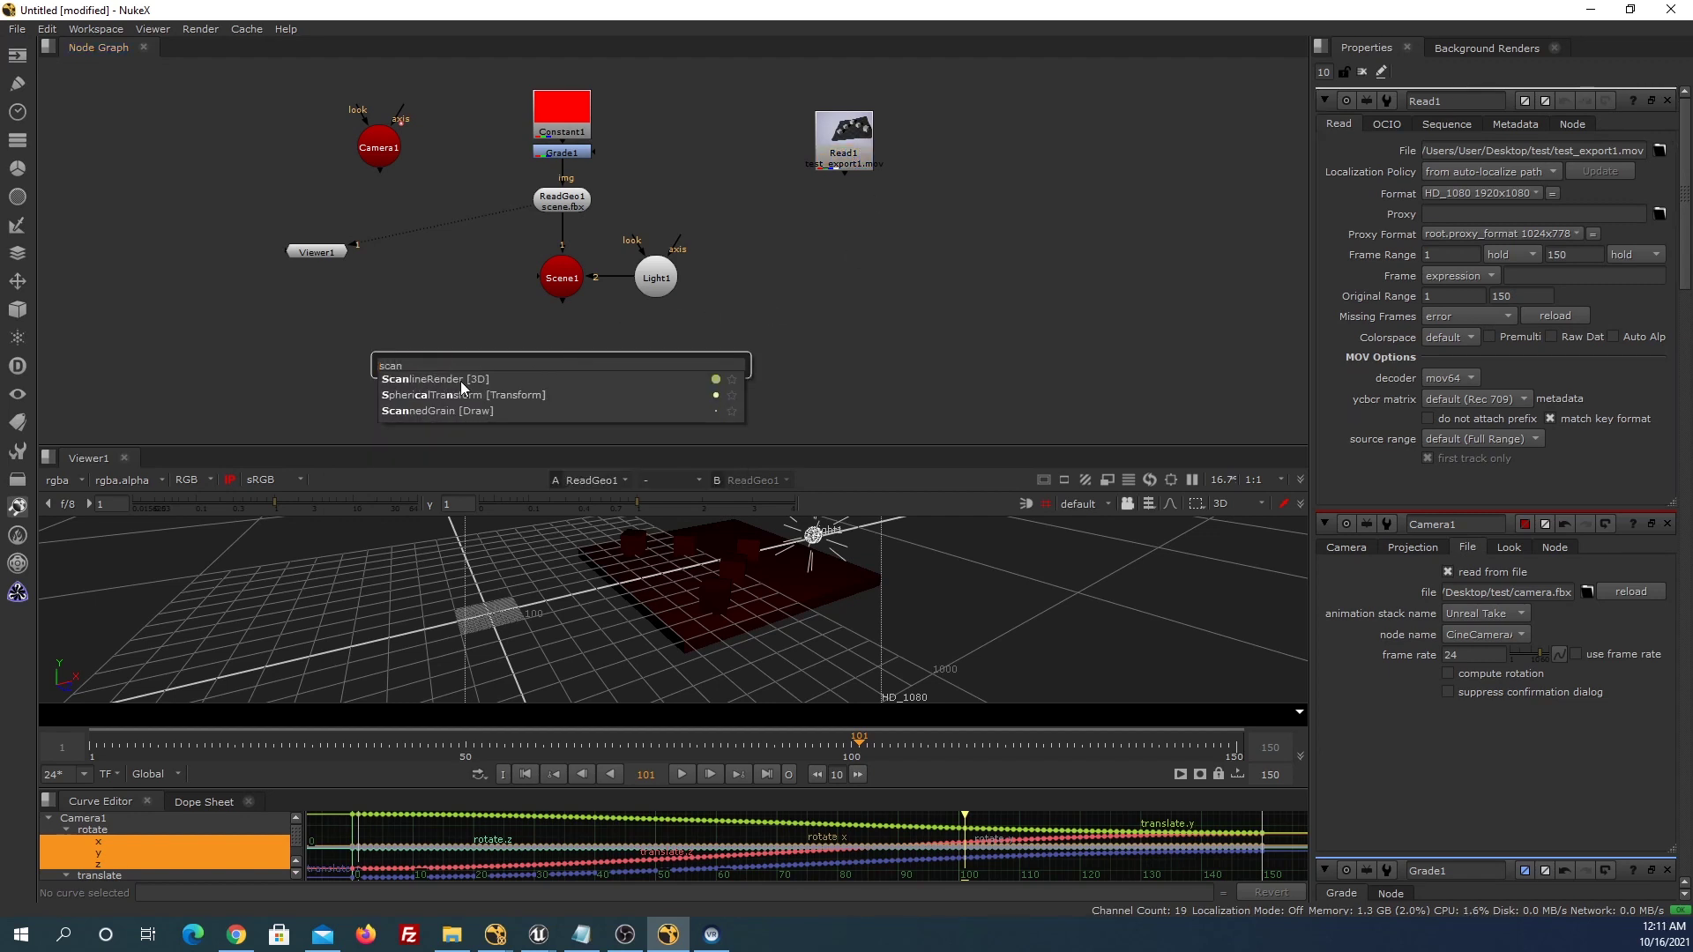
click(460, 381)
click(843, 168)
key(1)
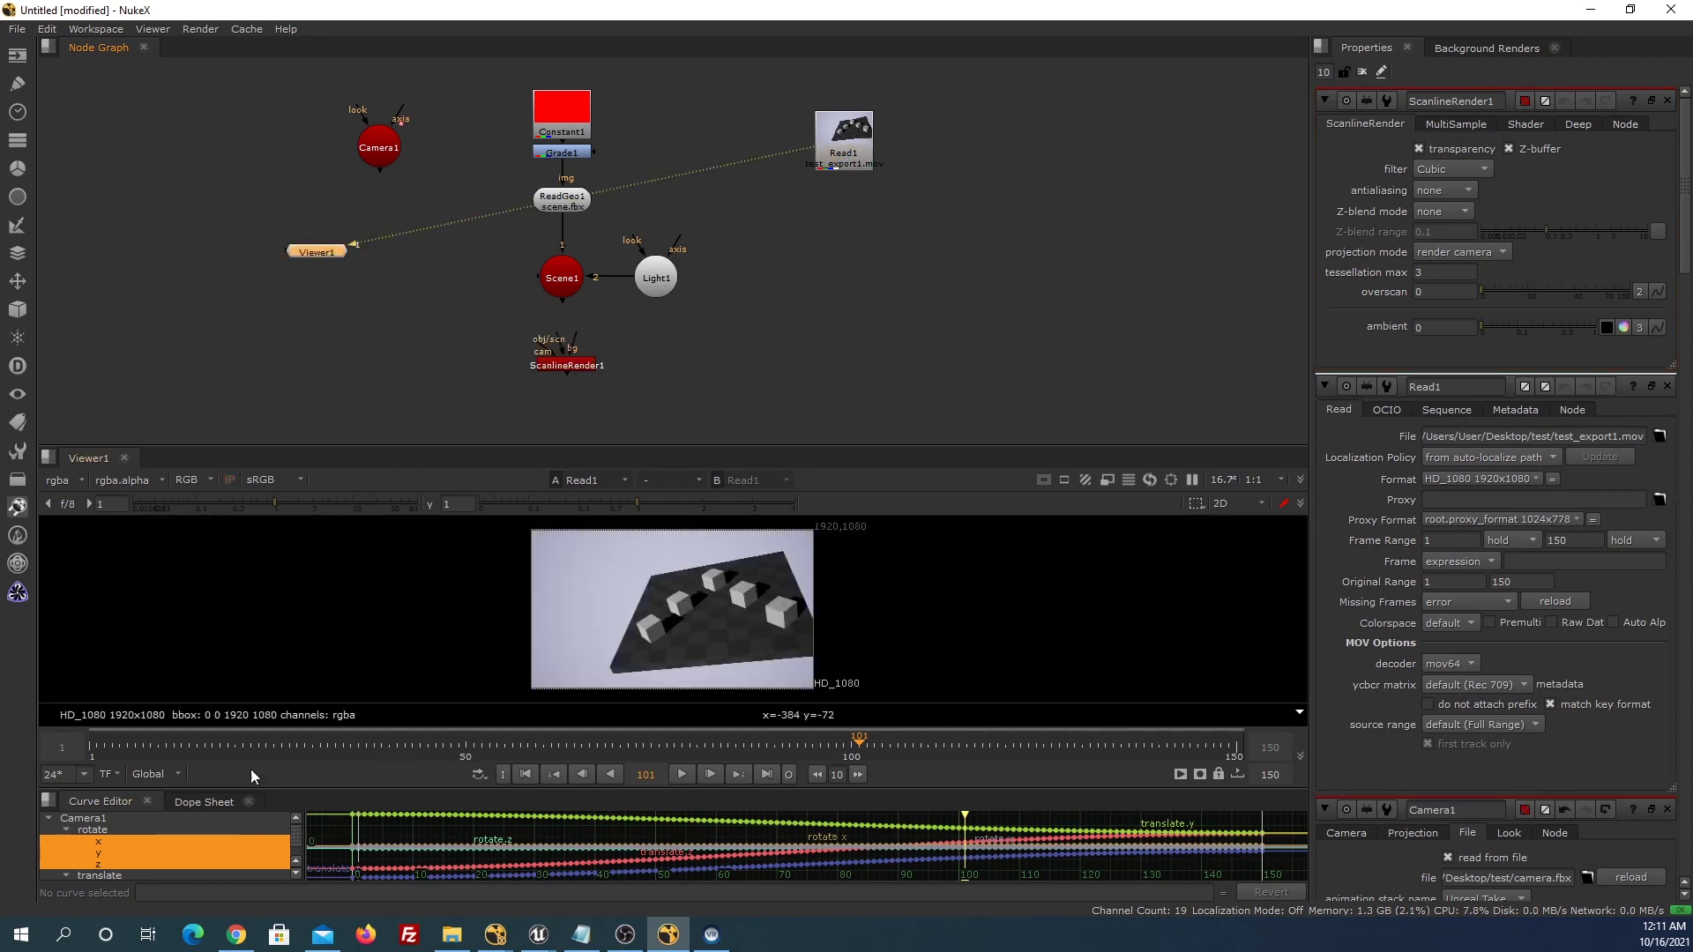
drag(225, 744, 1057, 730)
click(766, 739)
Connect ScanlineRender1 to Scene1 and Camera1, then inspect it in the enlarged 3D viewer.
drag(561, 338, 570, 293)
click(569, 363)
mouse_move(545, 352)
mouse_down()
mouse_move(389, 201)
mouse_move(379, 148)
mouse_up()
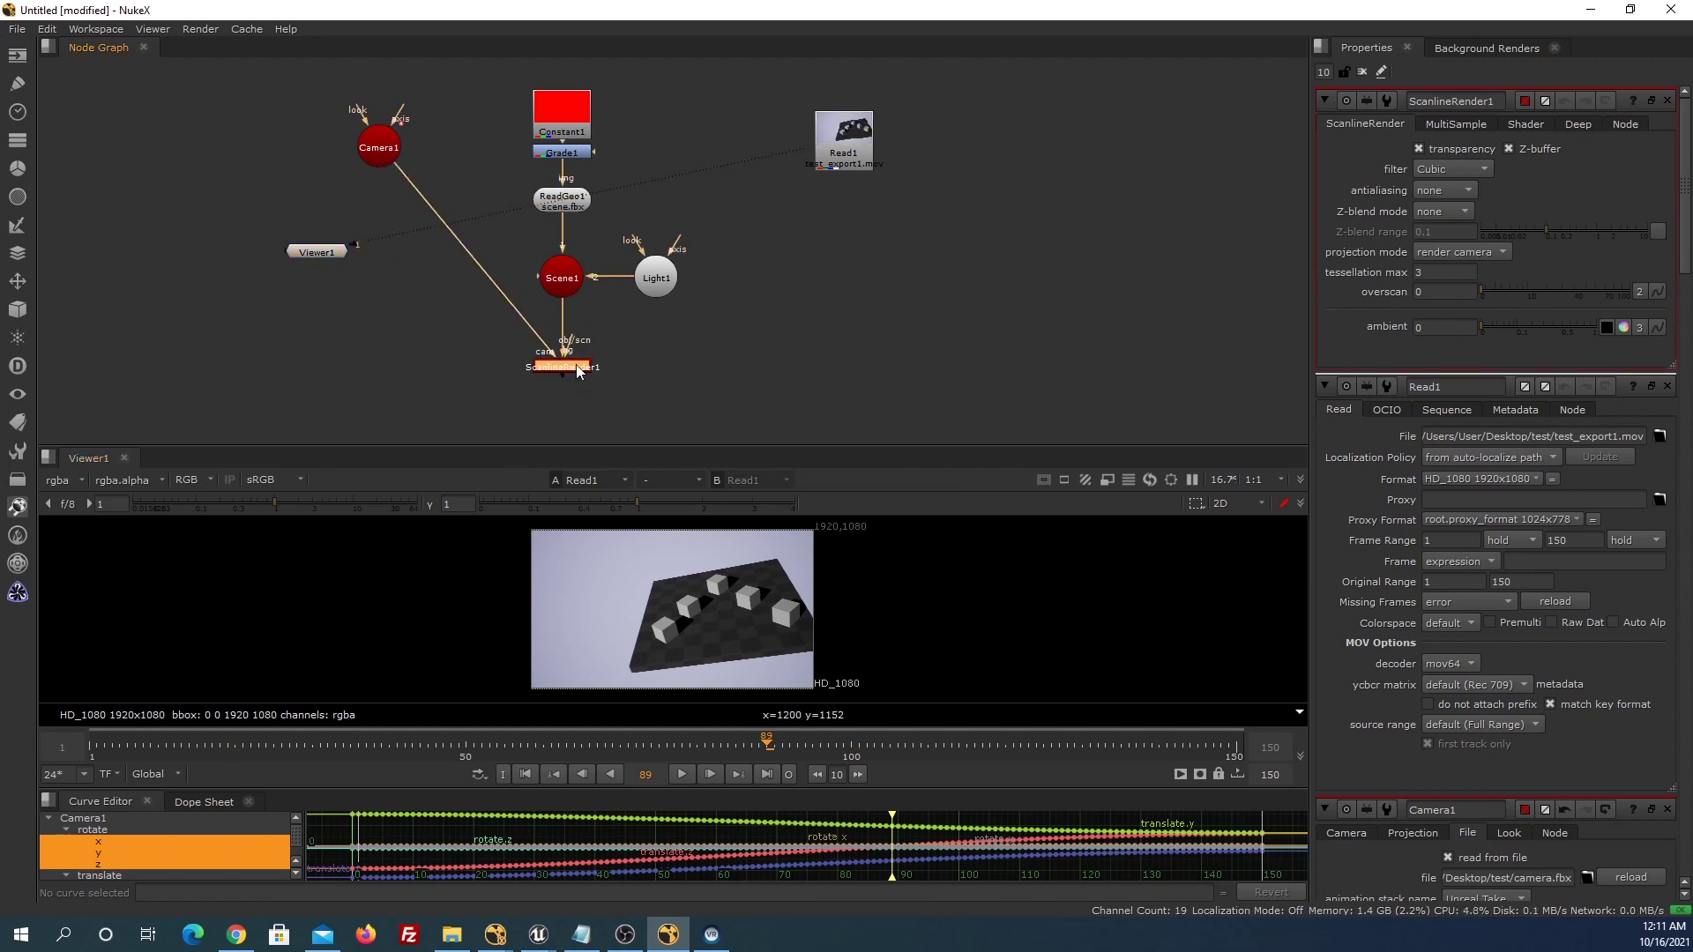
key(1)
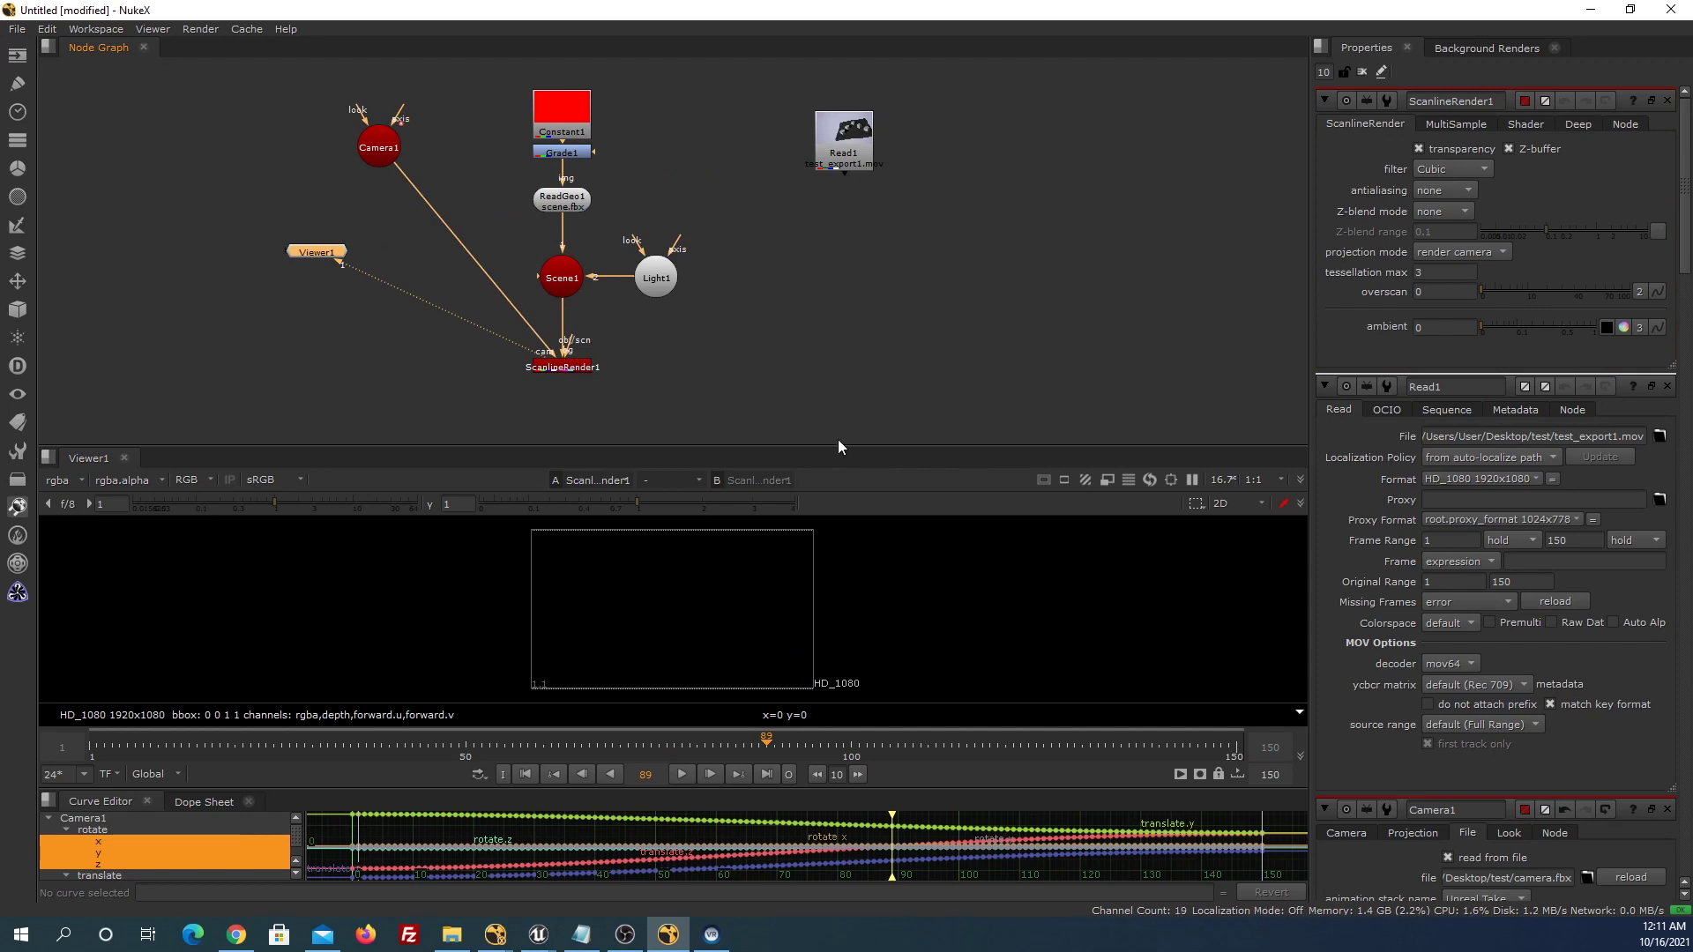
key(Tab)
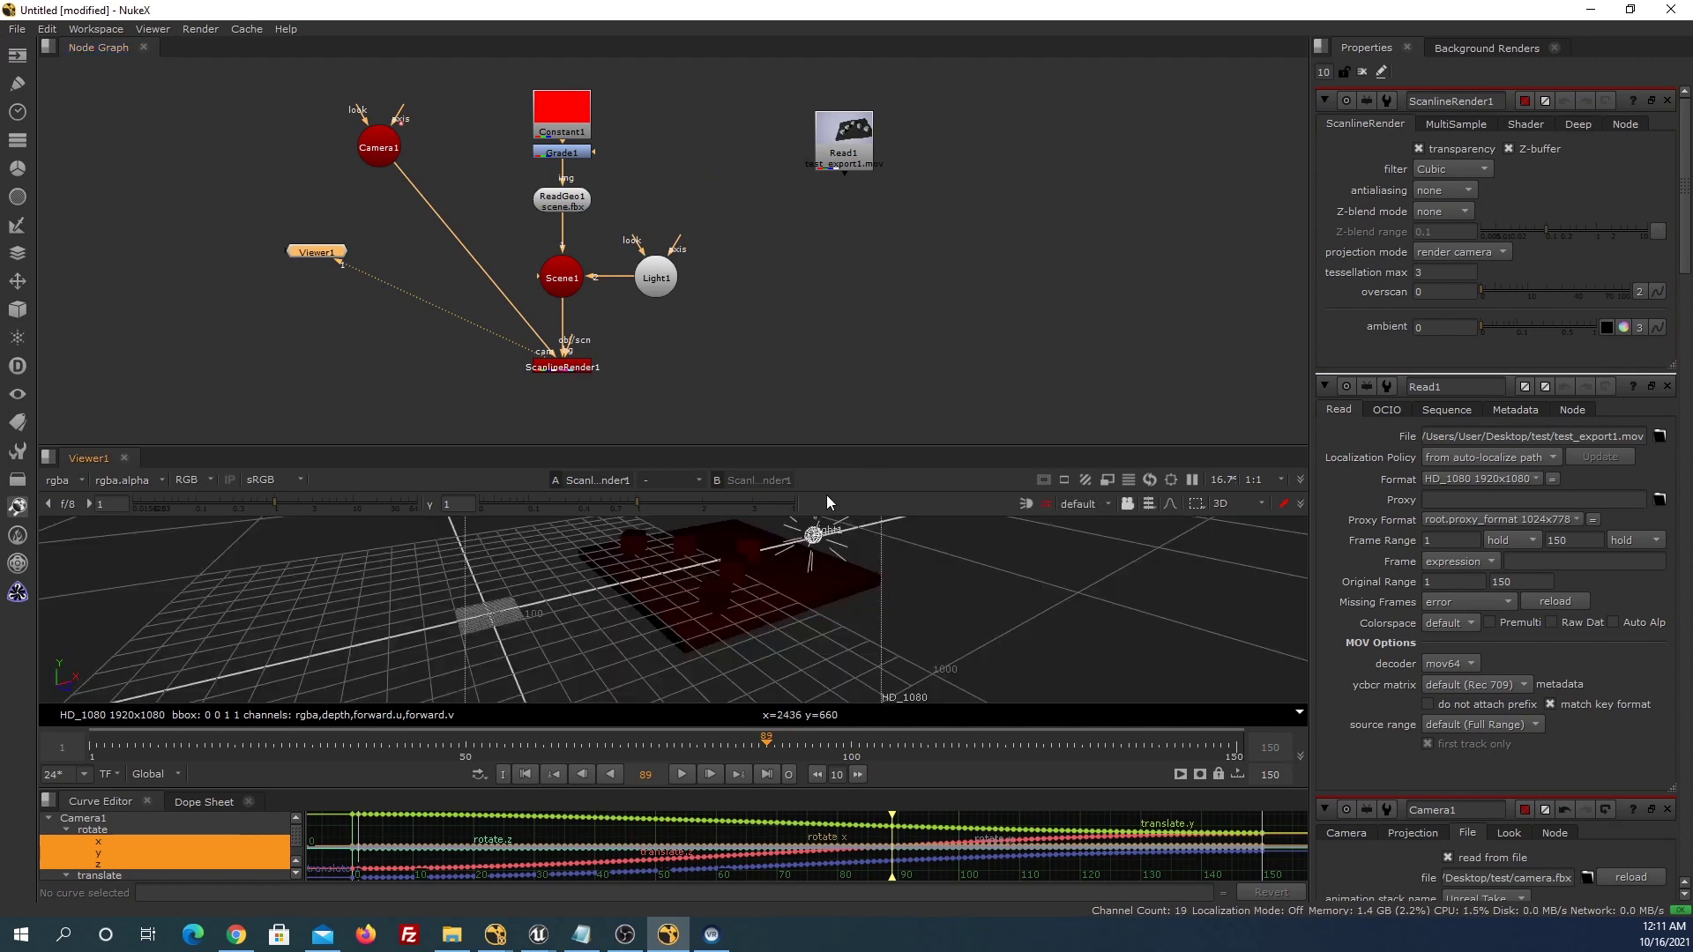
drag(838, 449, 841, 363)
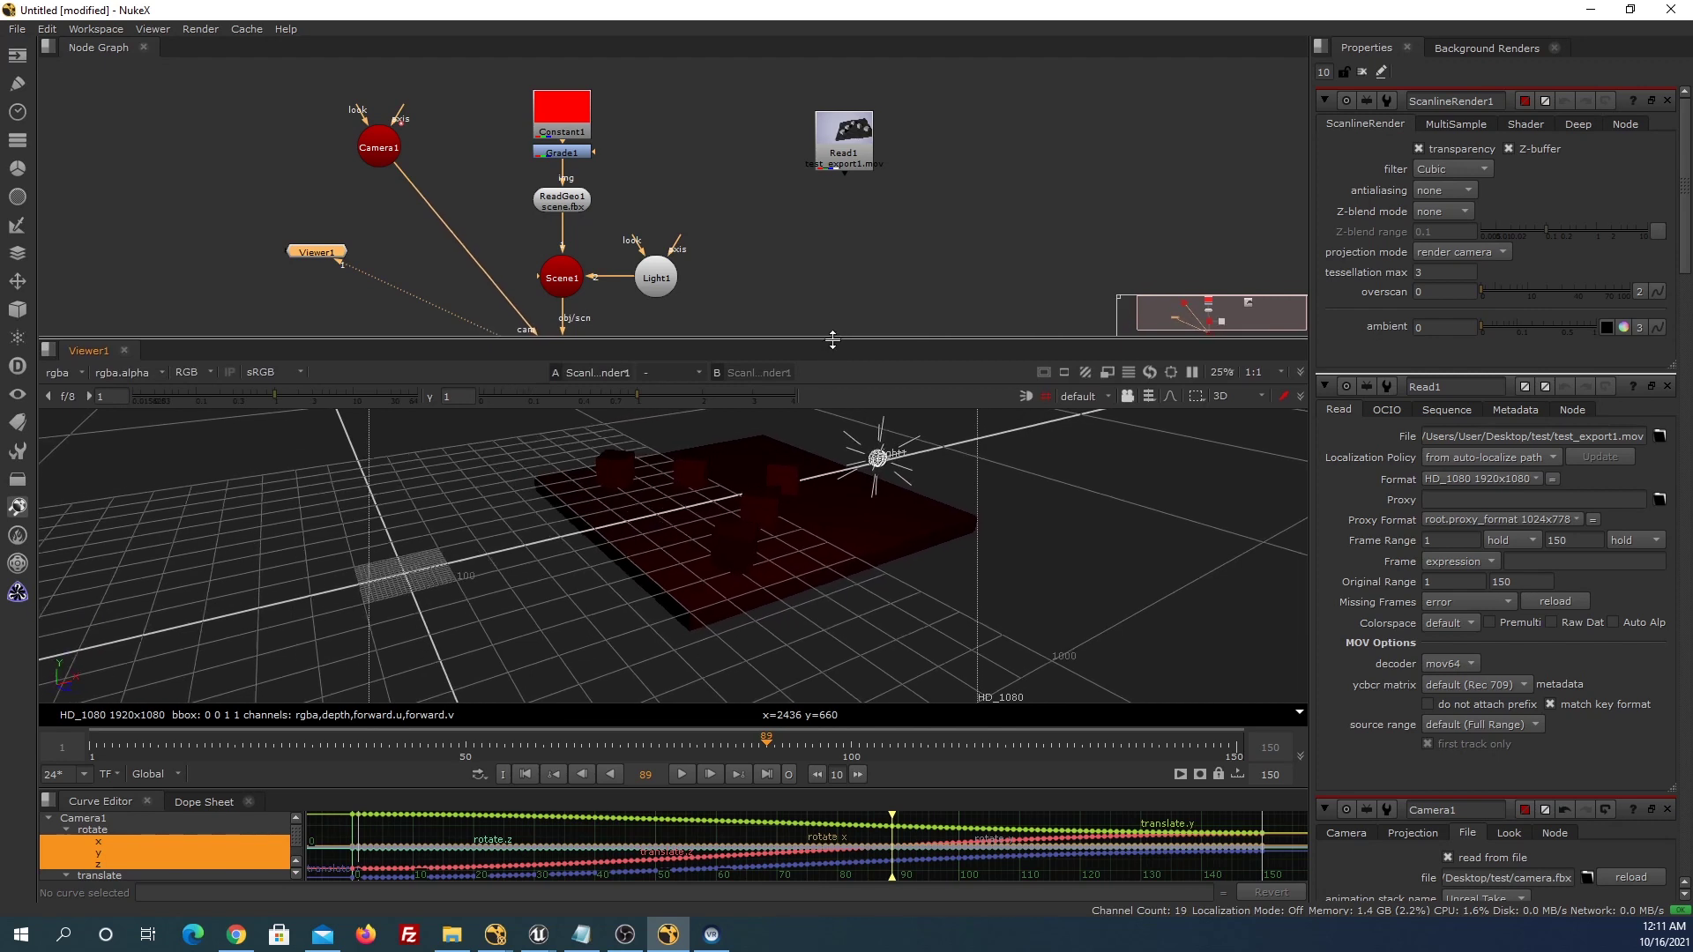
scroll(846, 501, down, 10)
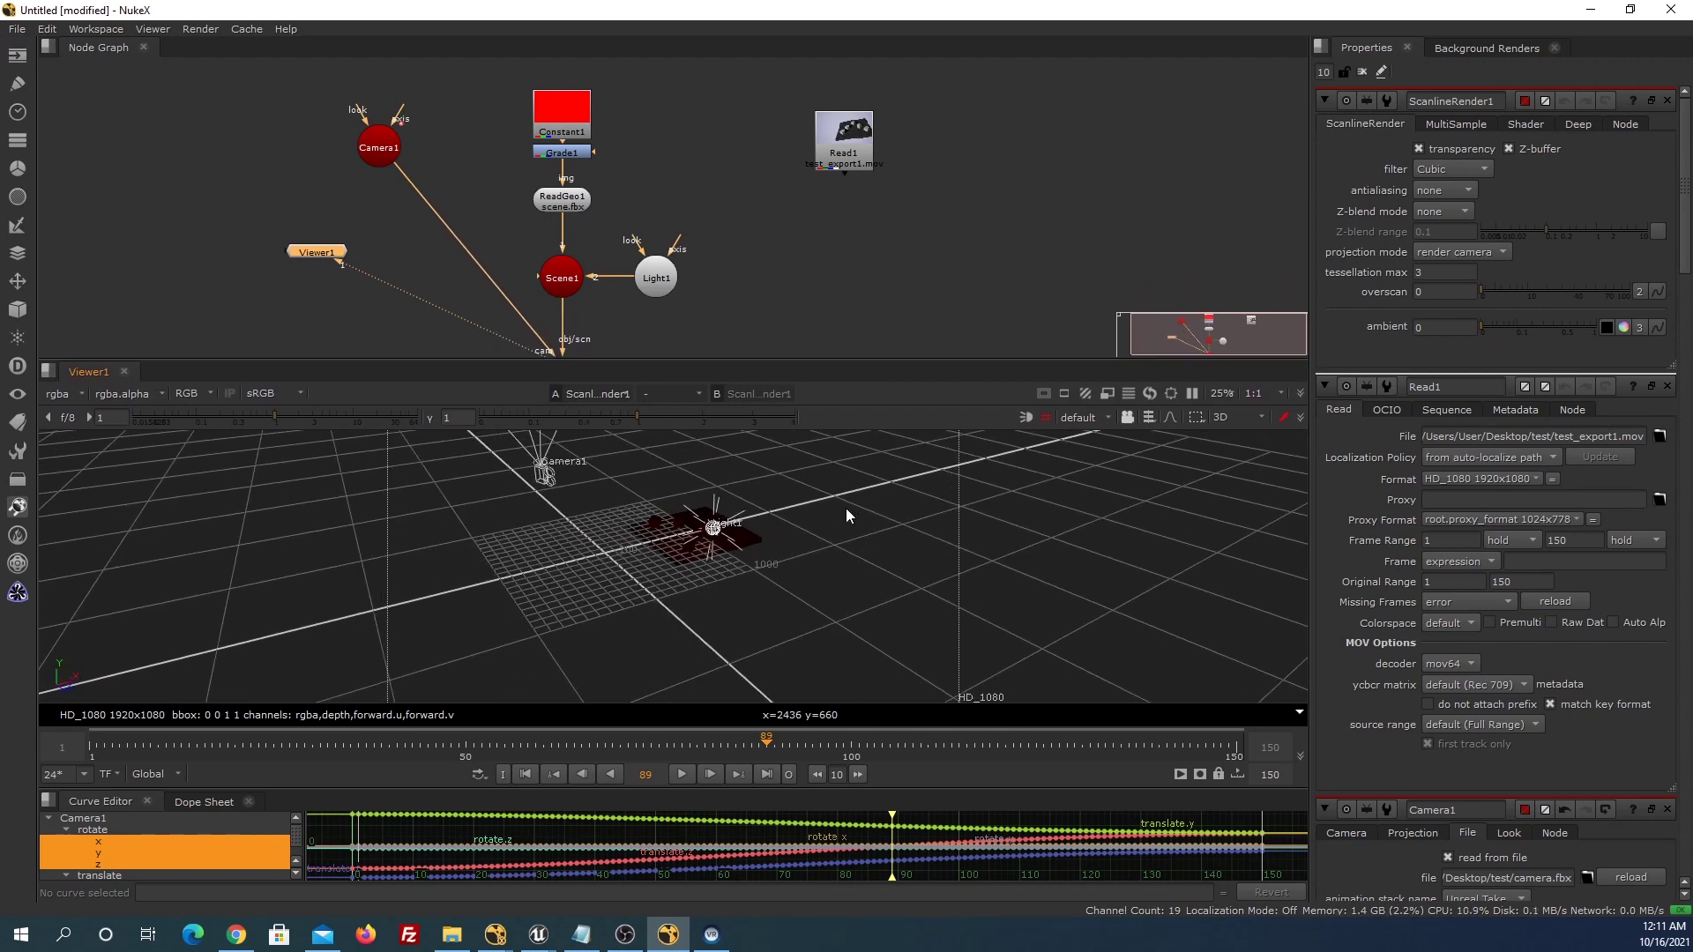
mouse_move(615, 510)
mouse_down()
mouse_move(558, 537)
mouse_move(568, 437)
mouse_move(514, 561)
mouse_up()
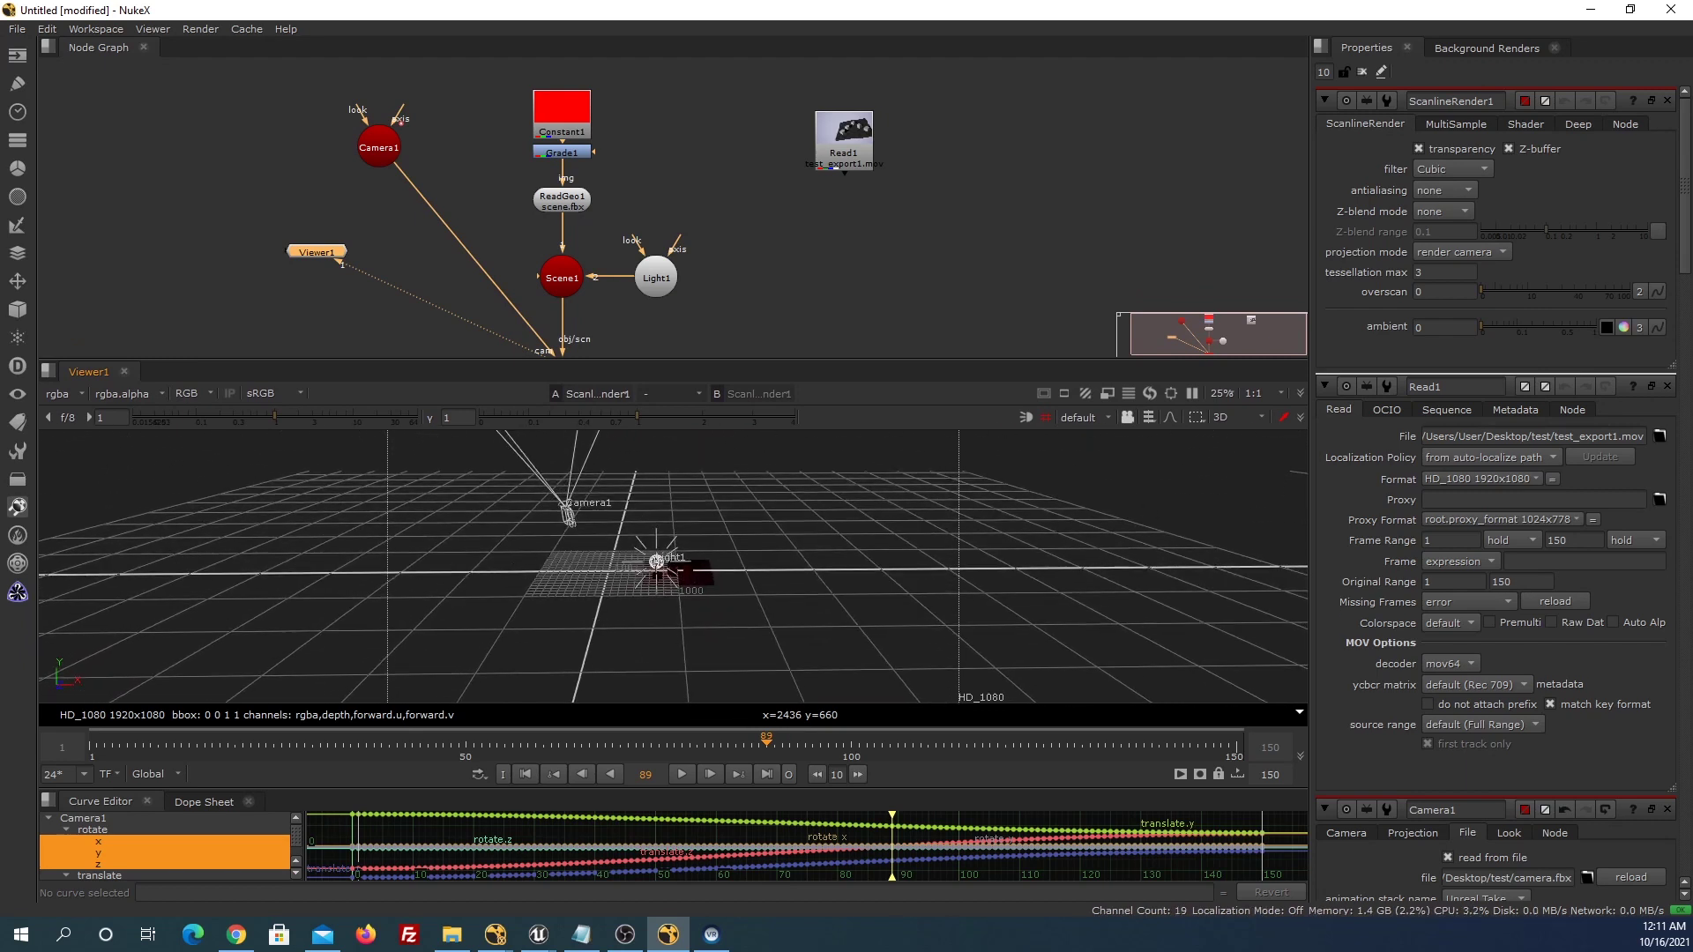
click(624, 934)
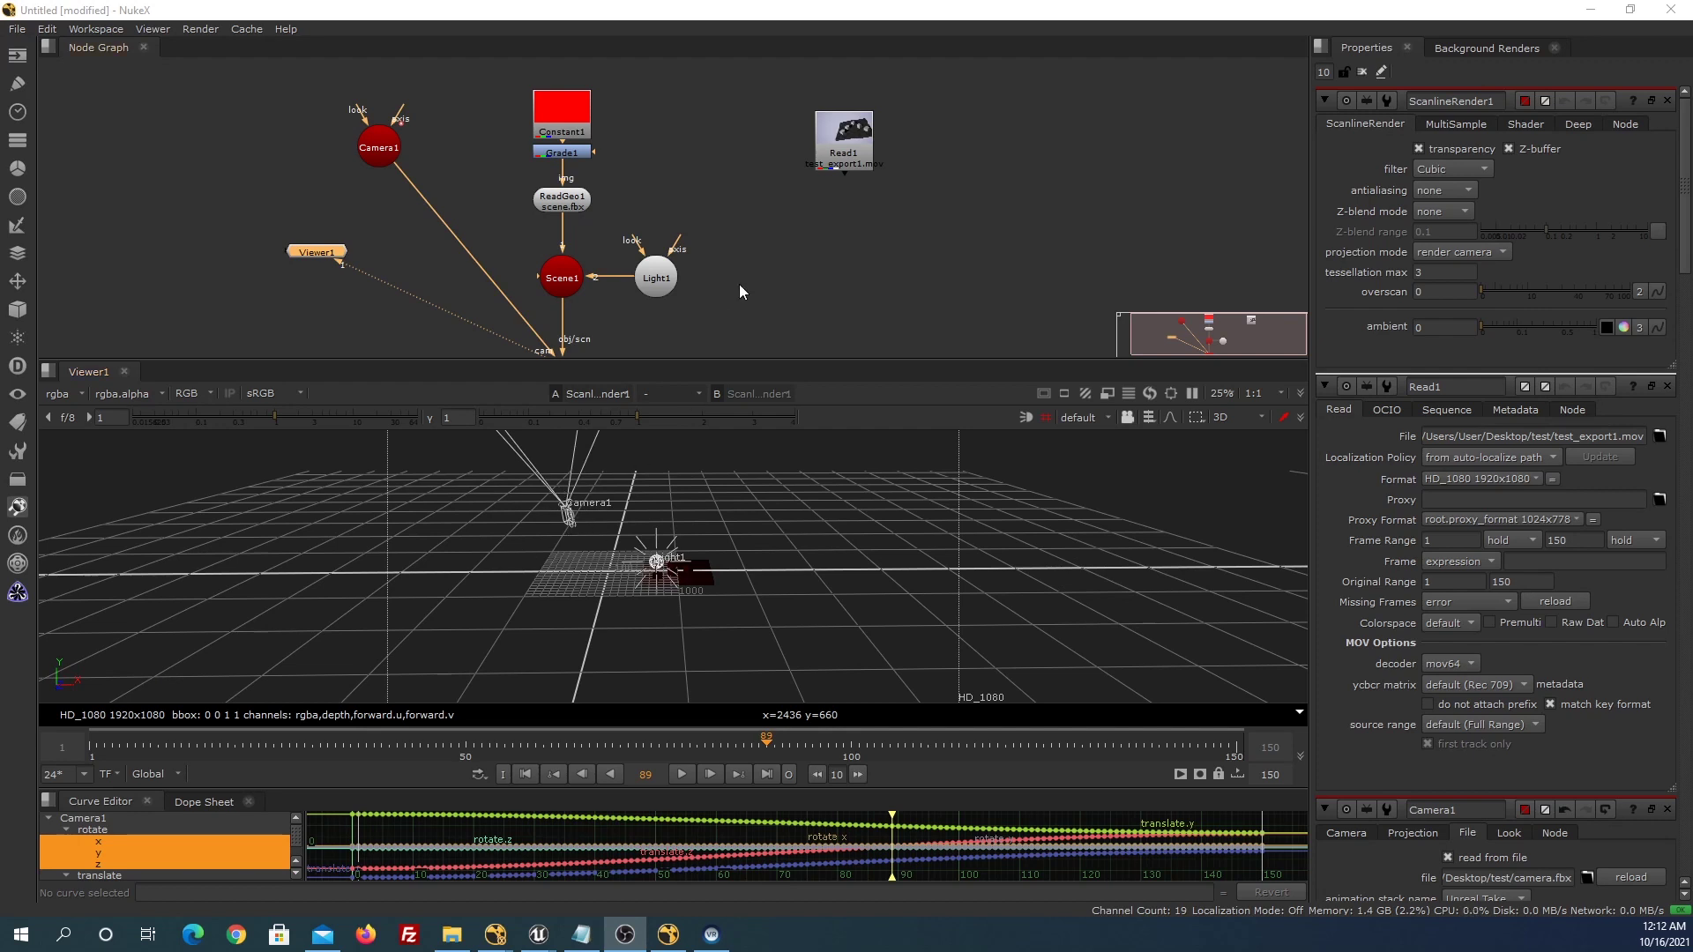
scroll(739, 284, down, 2)
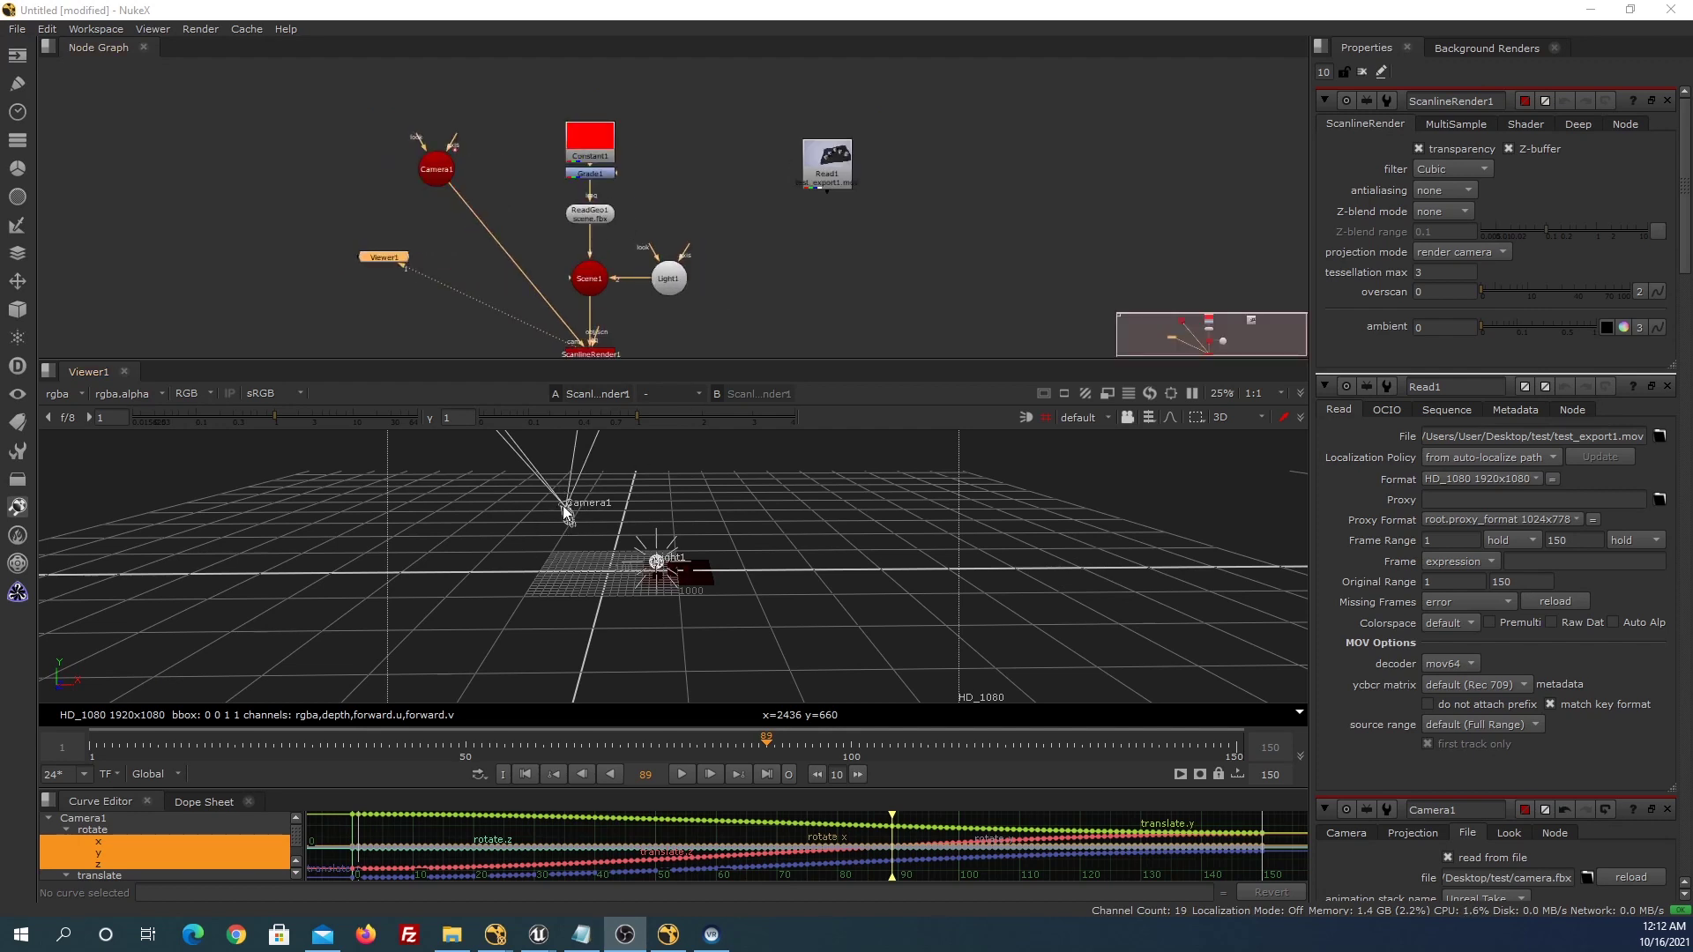
Duplicate Camera1 as Camera2 and turn off its read from file option.
click(444, 173)
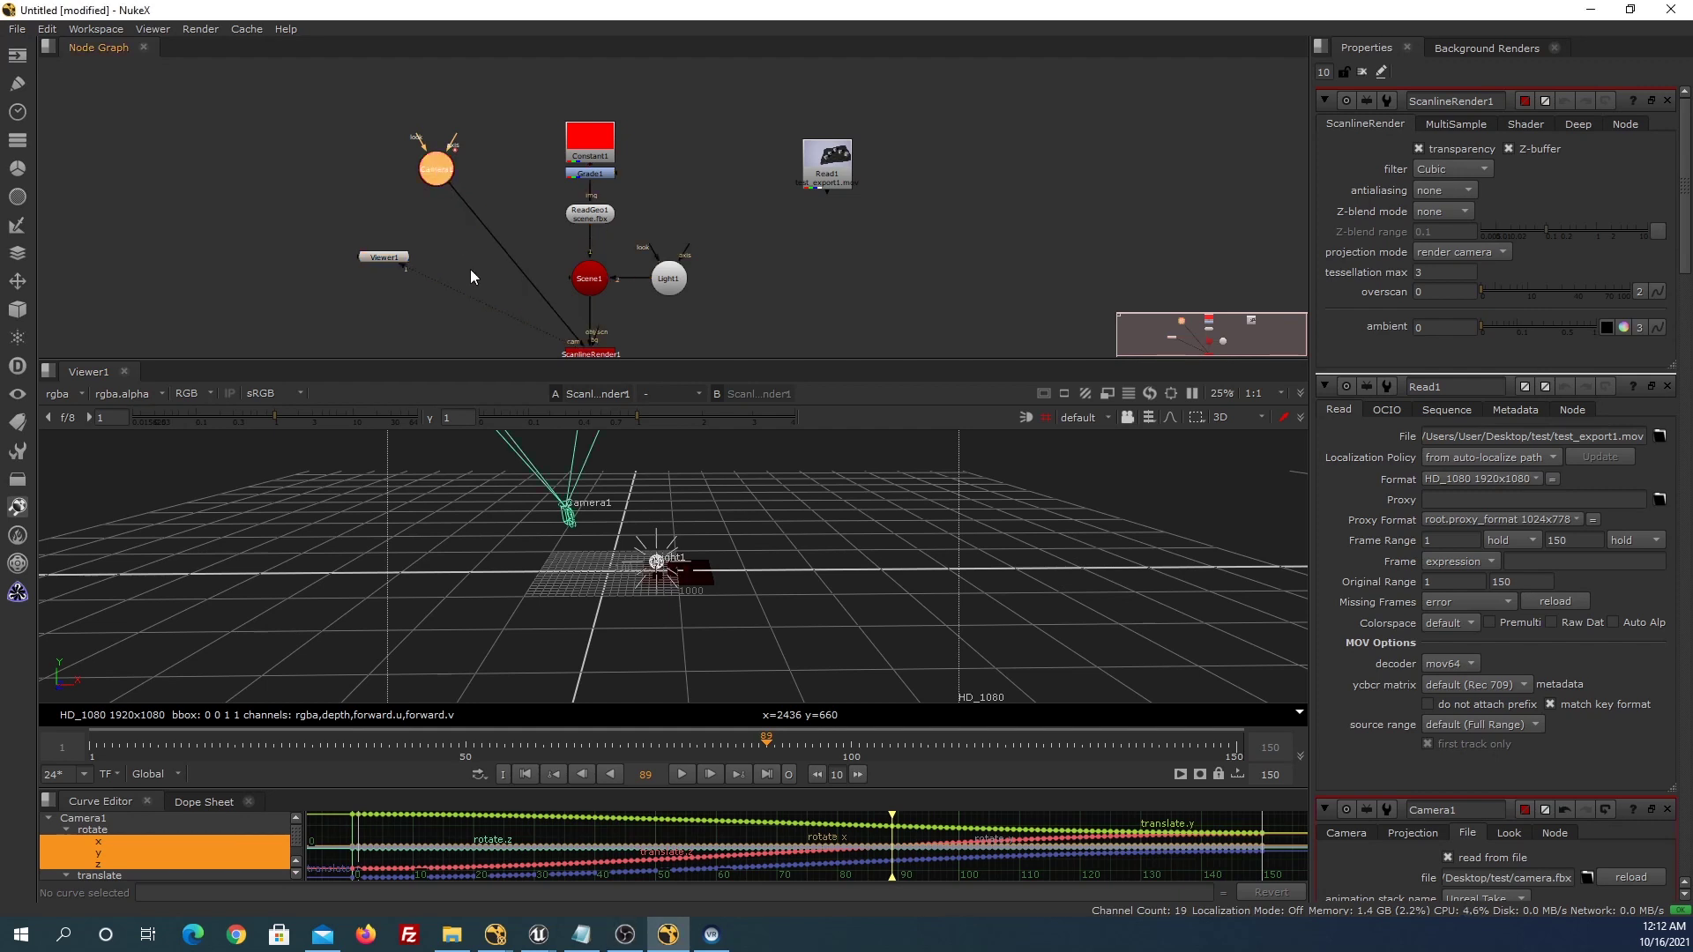
key(ctrl+c)
key(ctrl+v)
mouse_move(386, 257)
mouse_down()
mouse_move(868, 272)
mouse_move(1018, 308)
mouse_up()
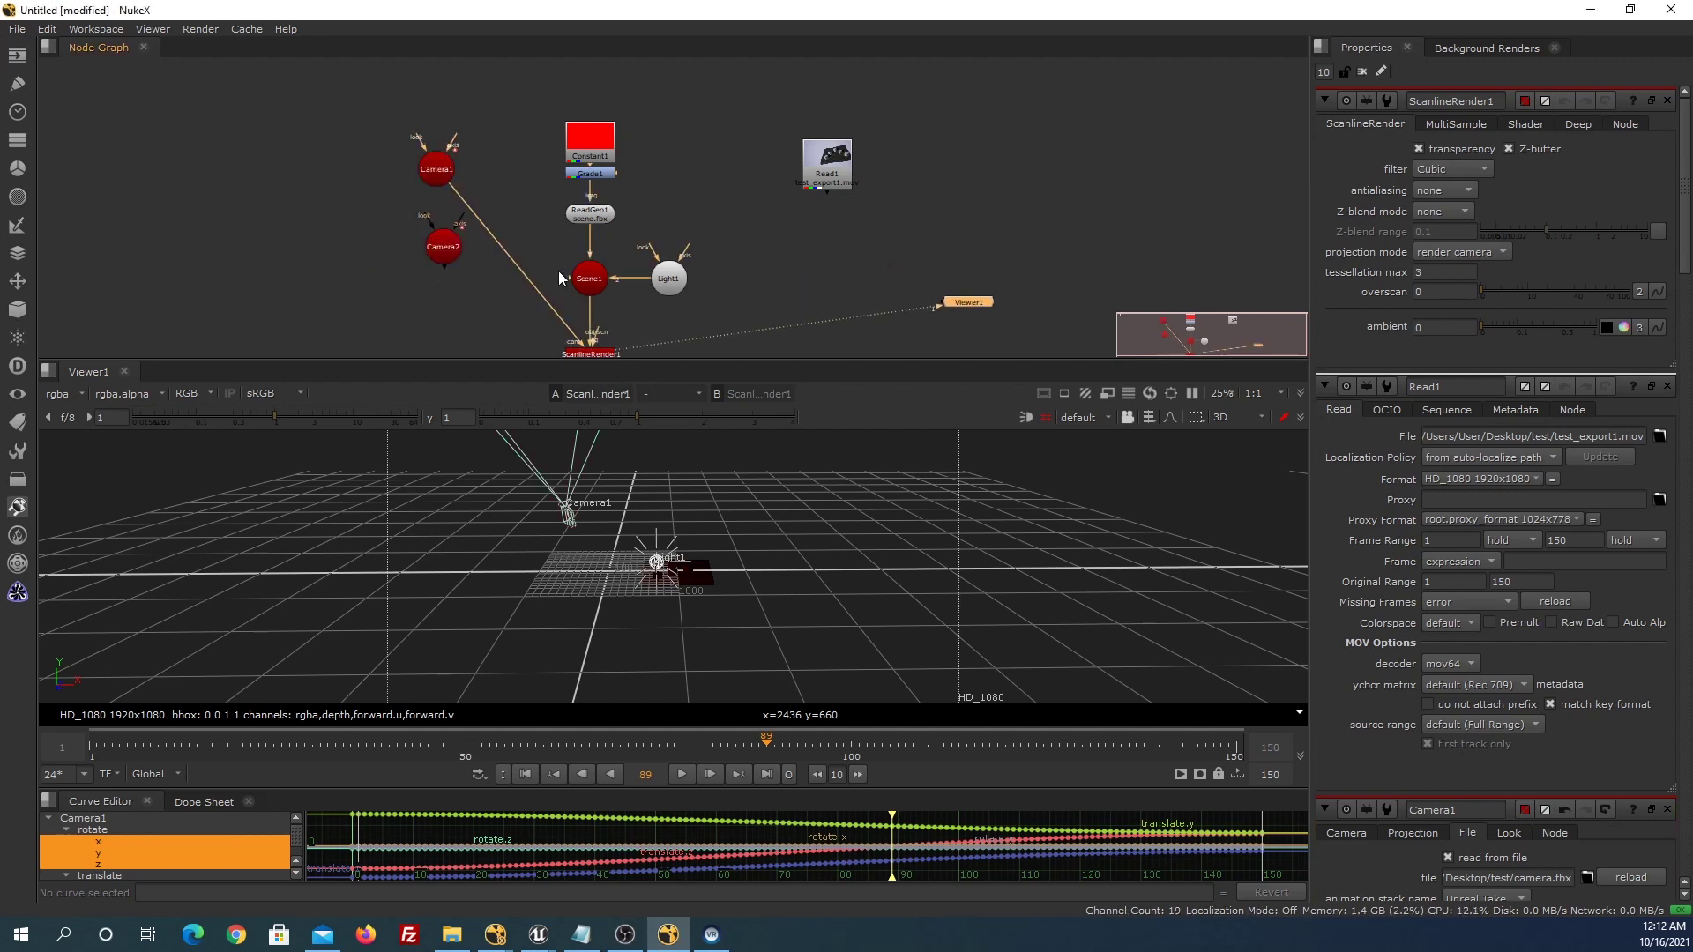
click(443, 256)
double_click(444, 255)
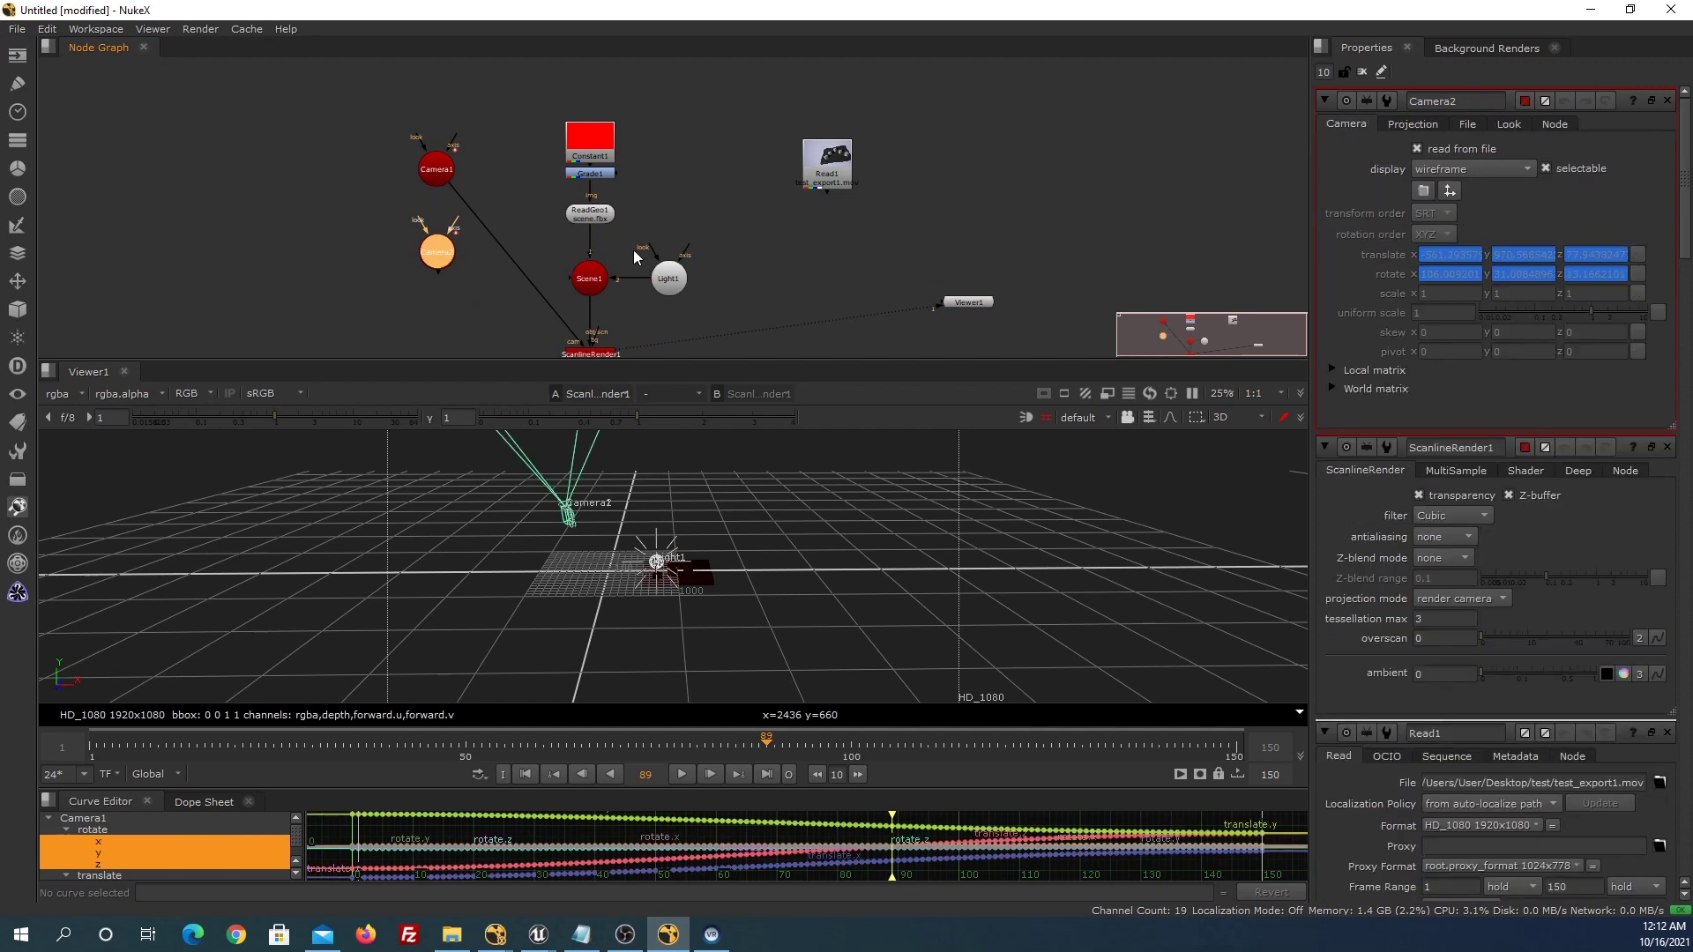
click(1401, 123)
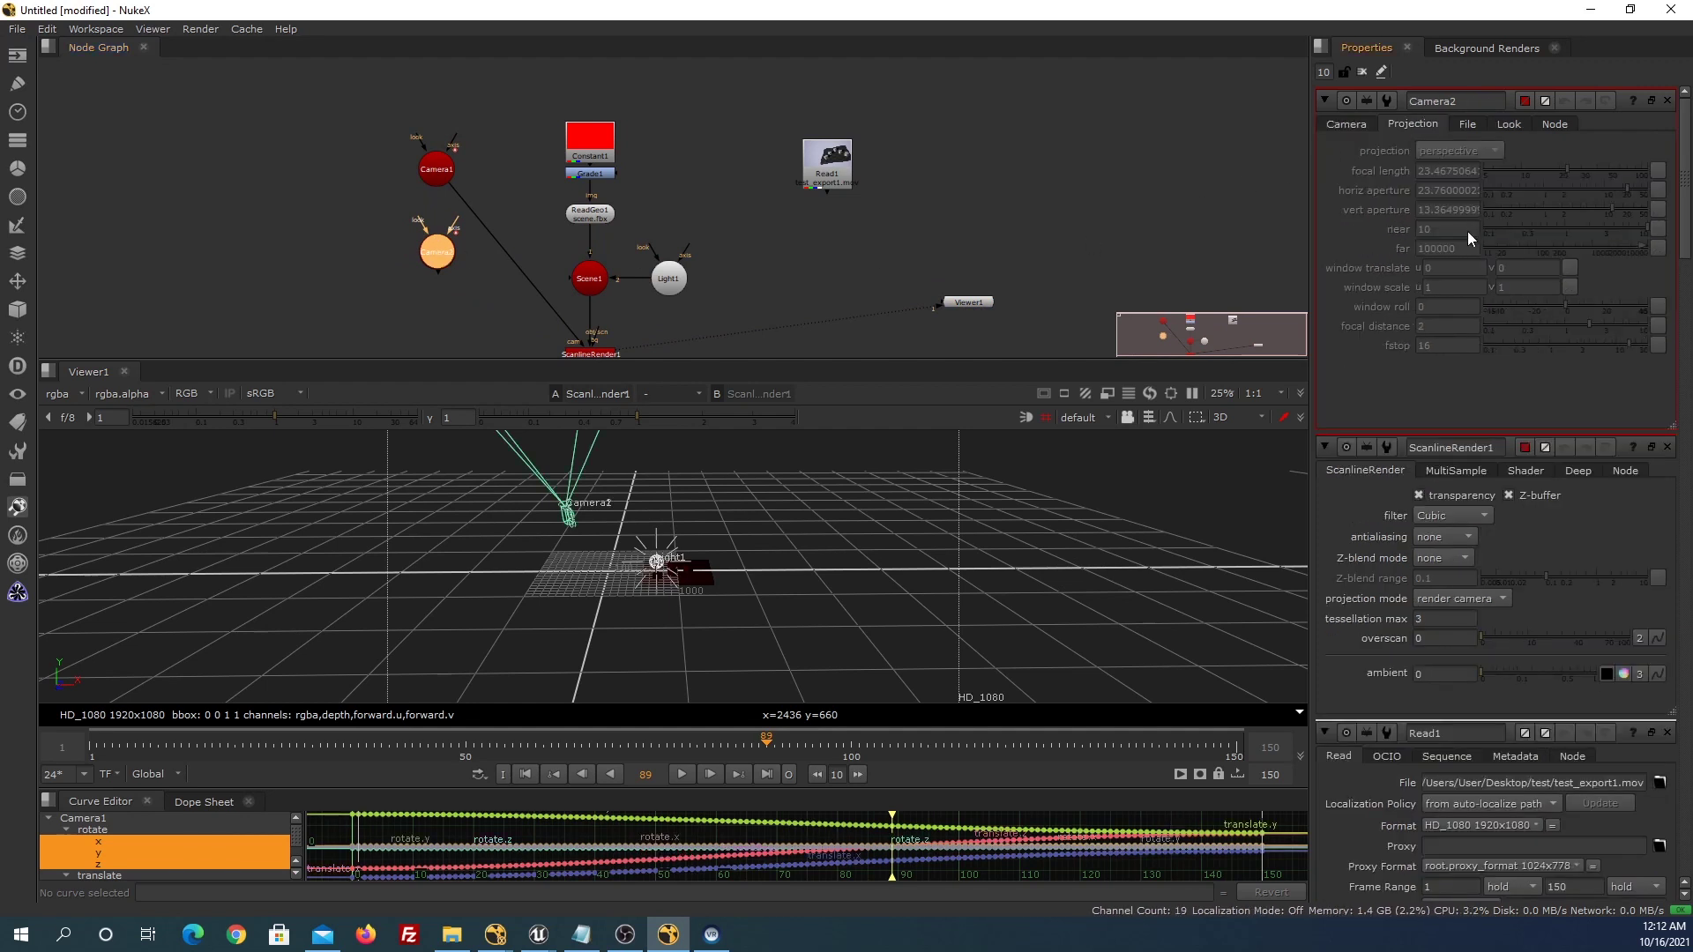
click(1346, 123)
click(1417, 149)
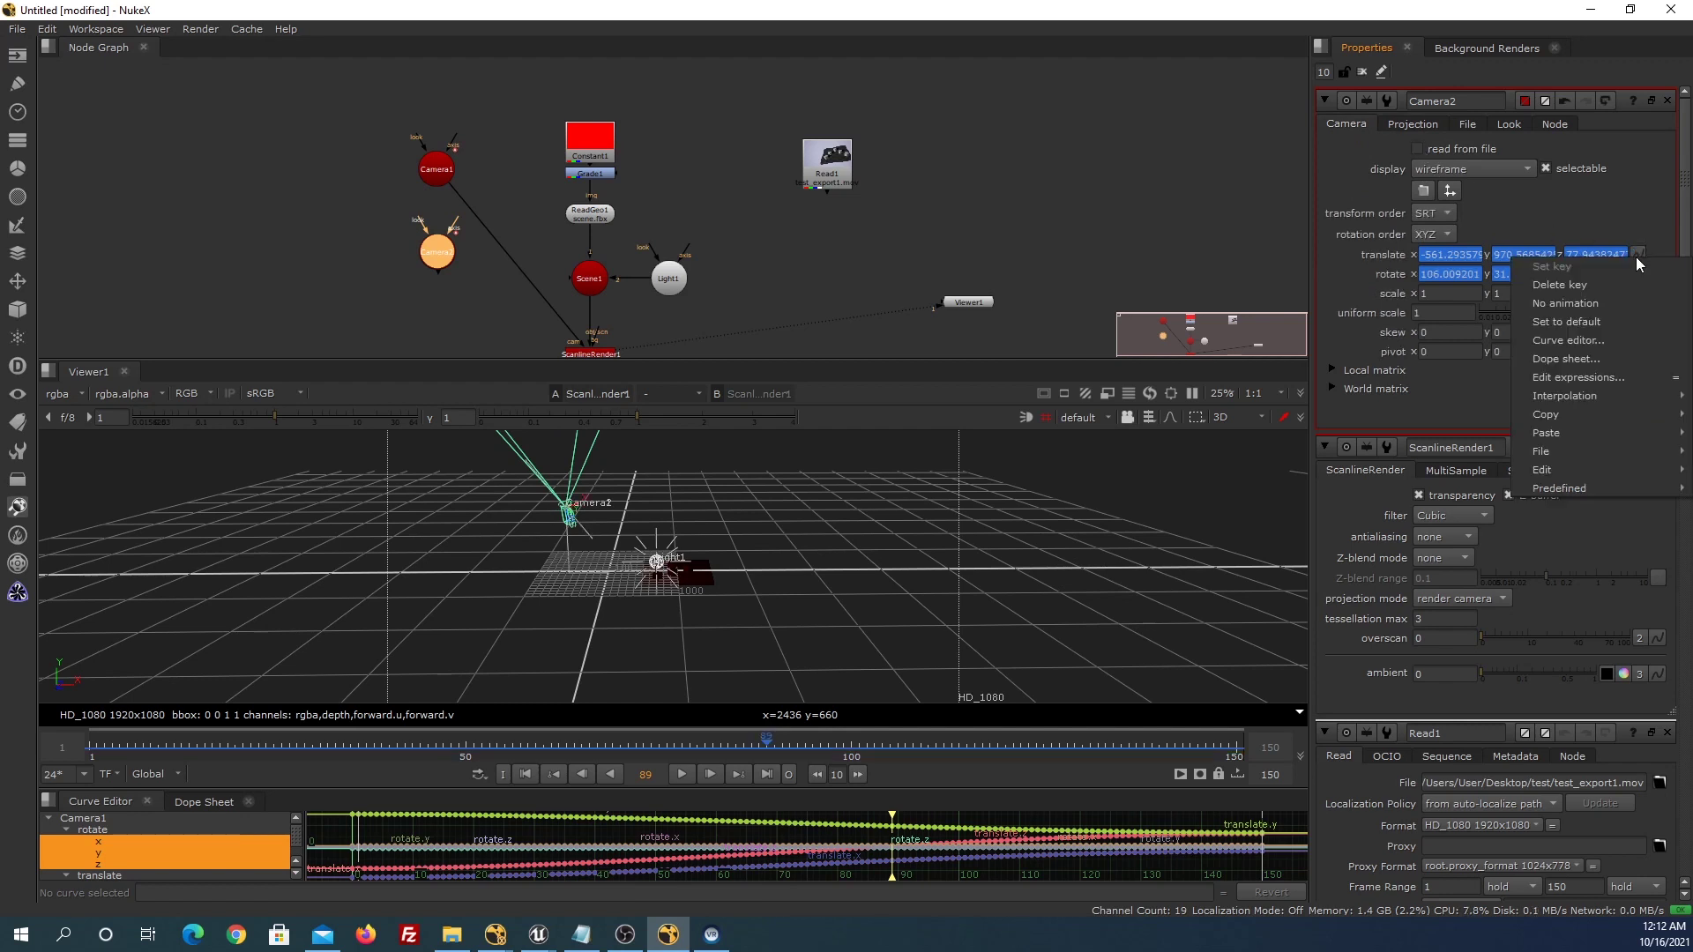
Remove Camera2's translate and rotate animation, resetting translate to 0 0 0.
click(1637, 254)
click(1603, 321)
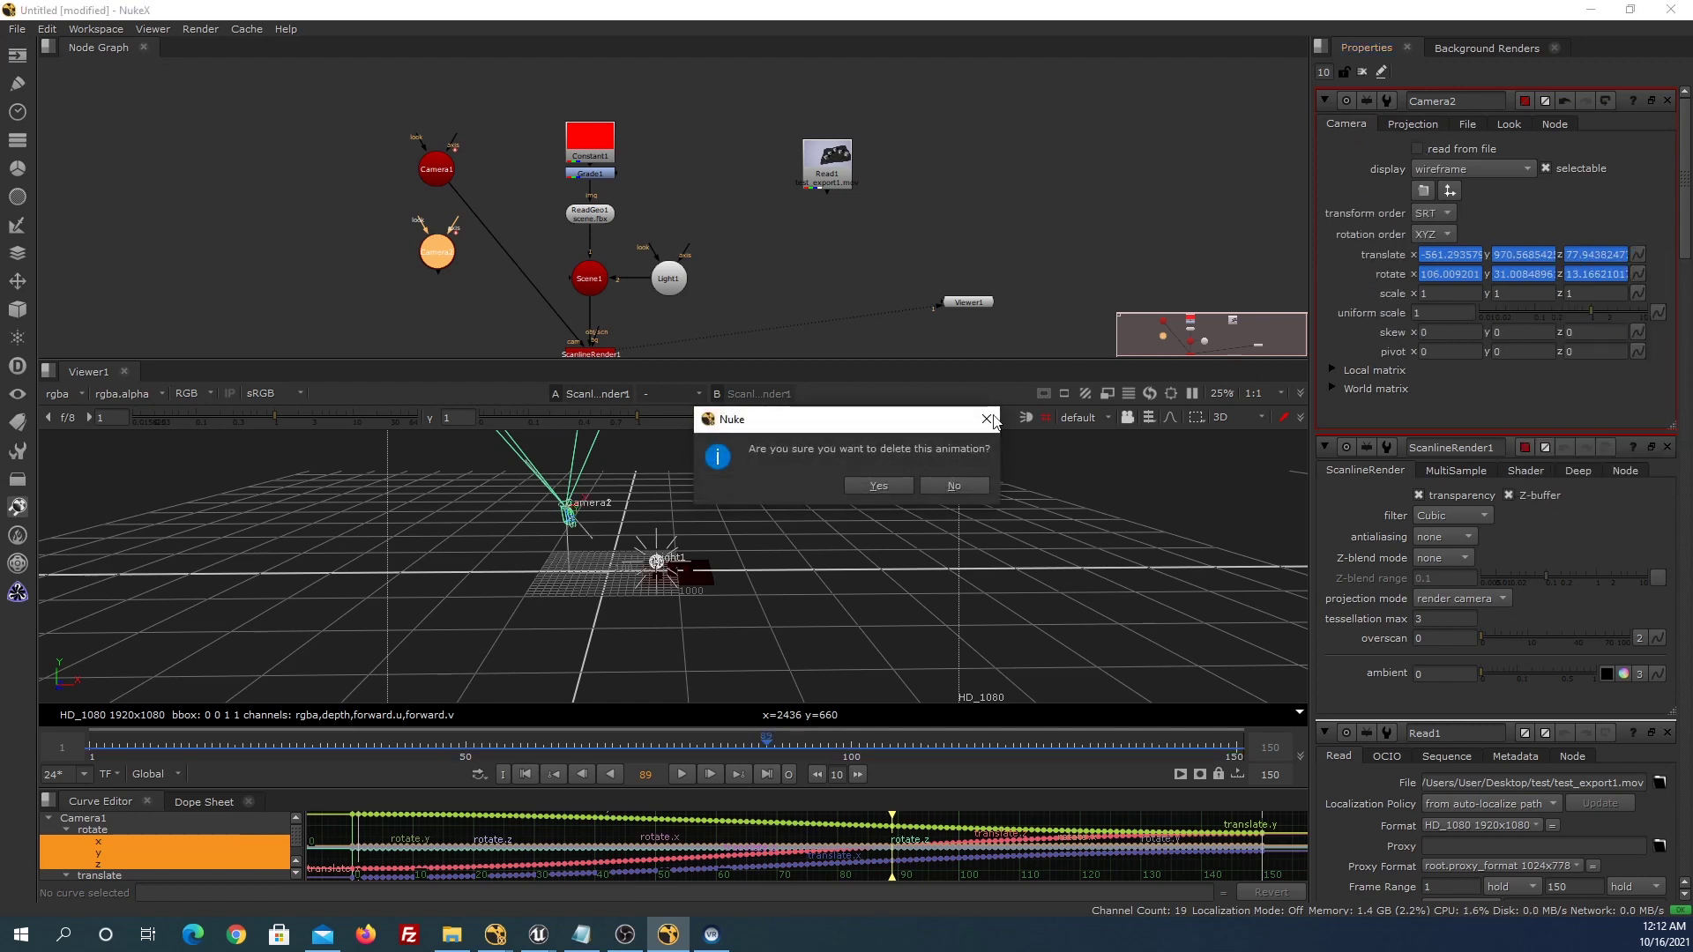
key(Return)
click(1637, 255)
click(1587, 304)
click(1637, 274)
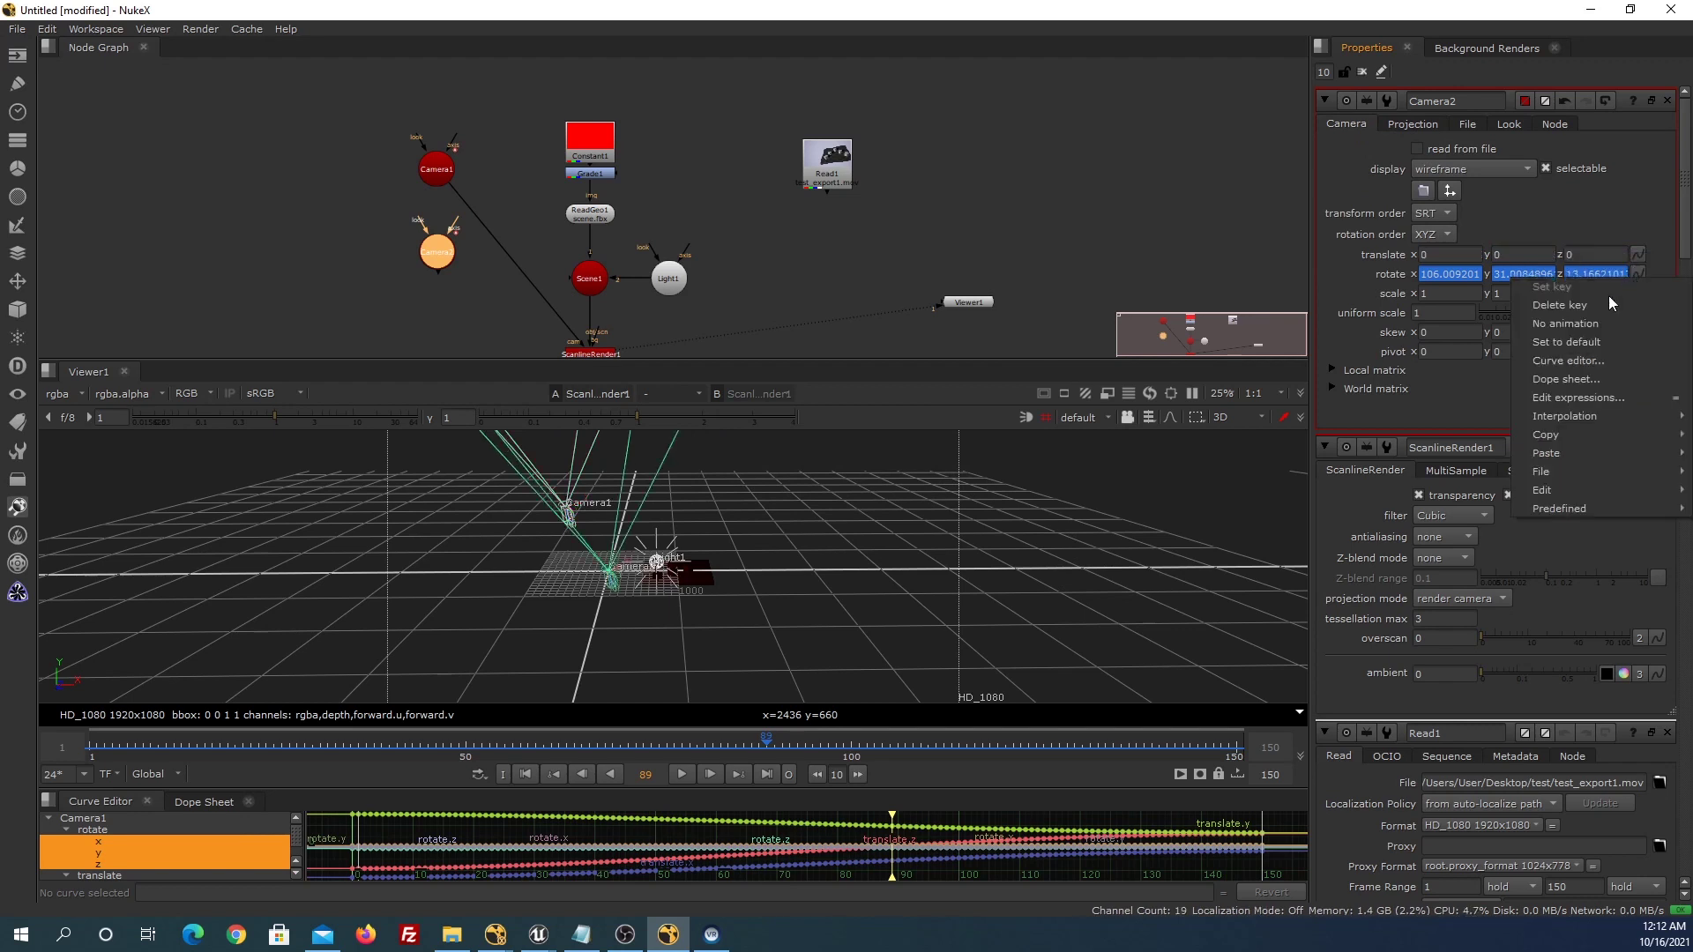
click(1596, 341)
click(879, 485)
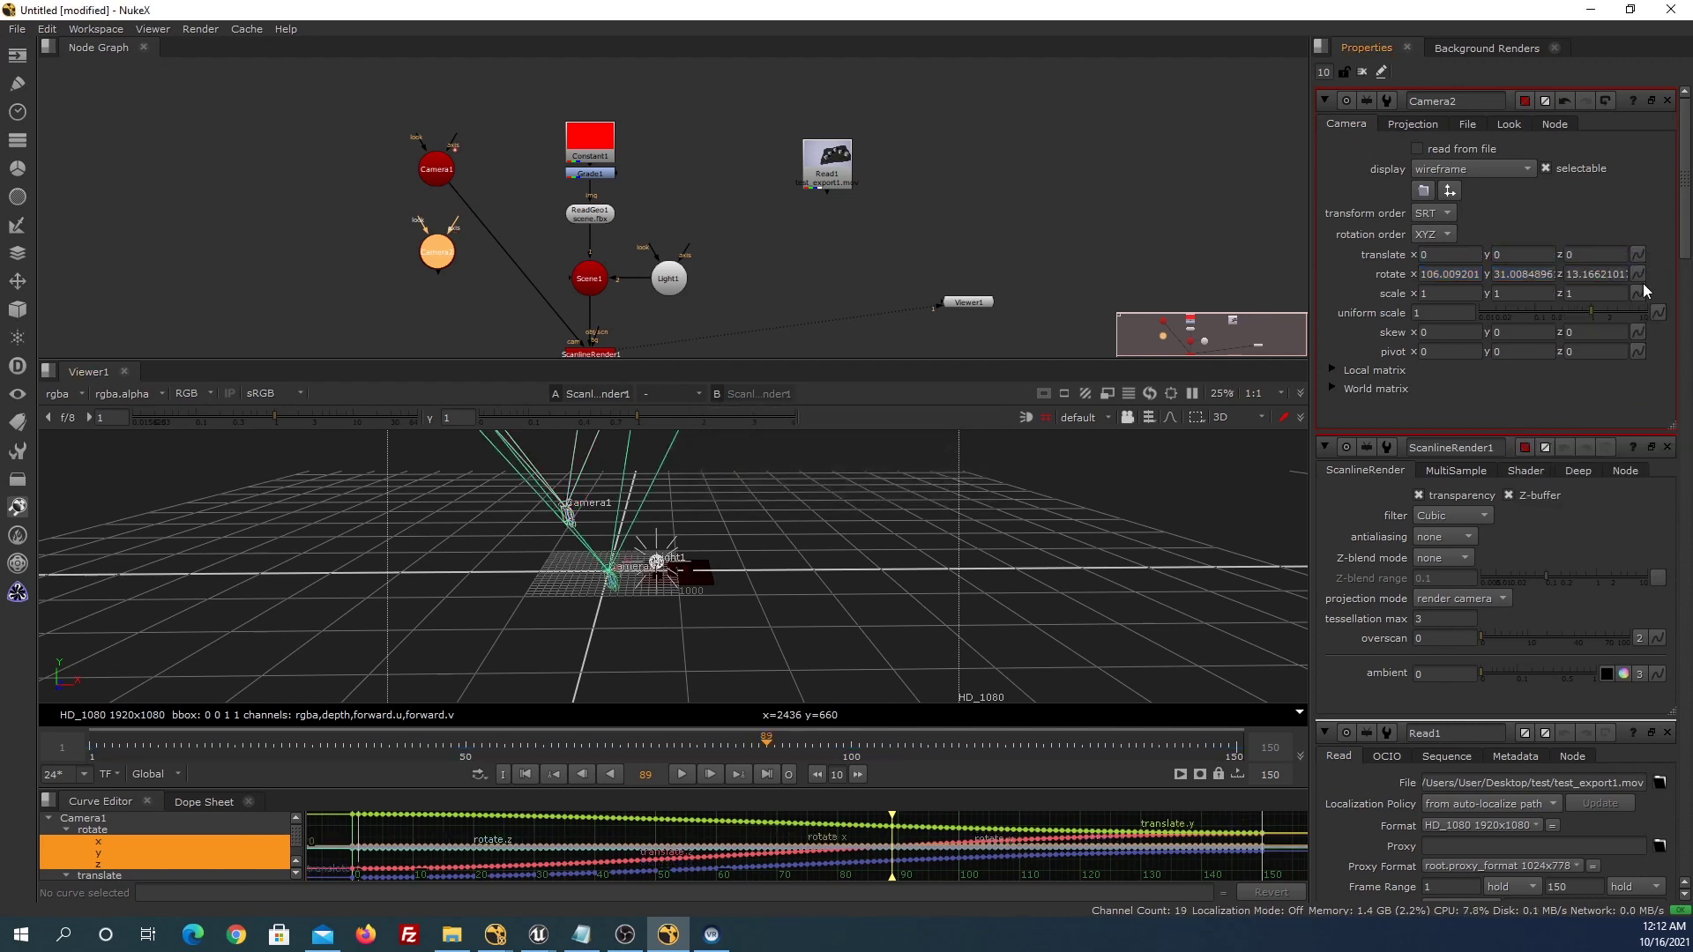
click(1638, 275)
Reset Camera2's rotate to default and set its rotation order to ZXY.
click(1592, 342)
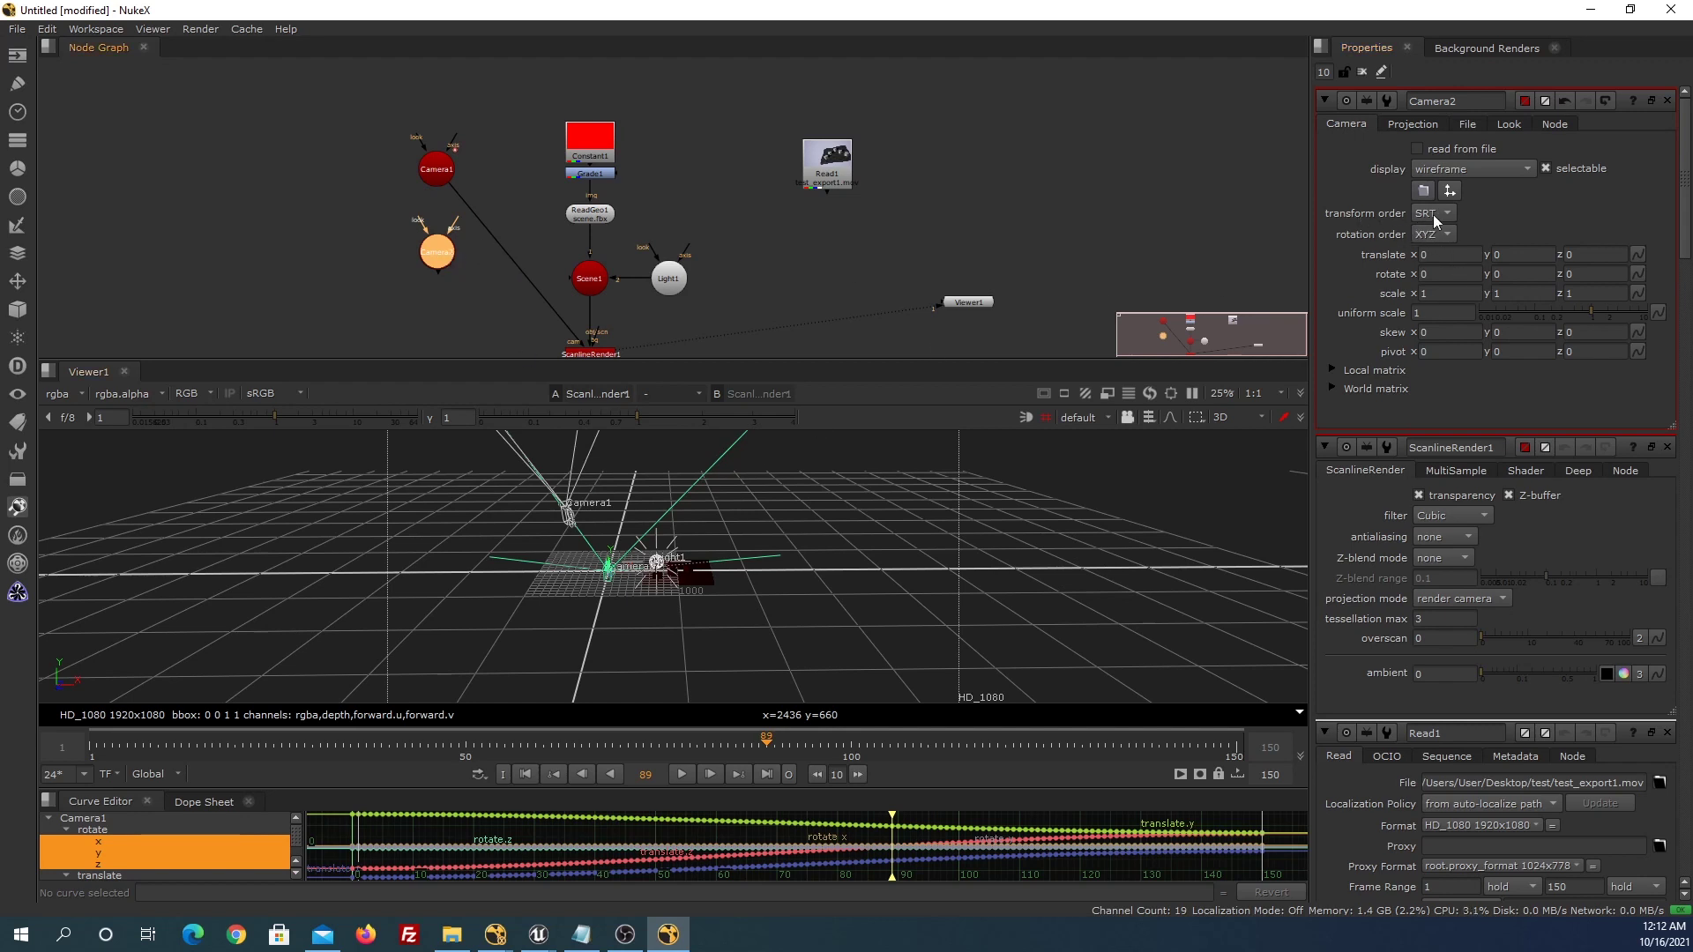
click(1428, 237)
click(1435, 308)
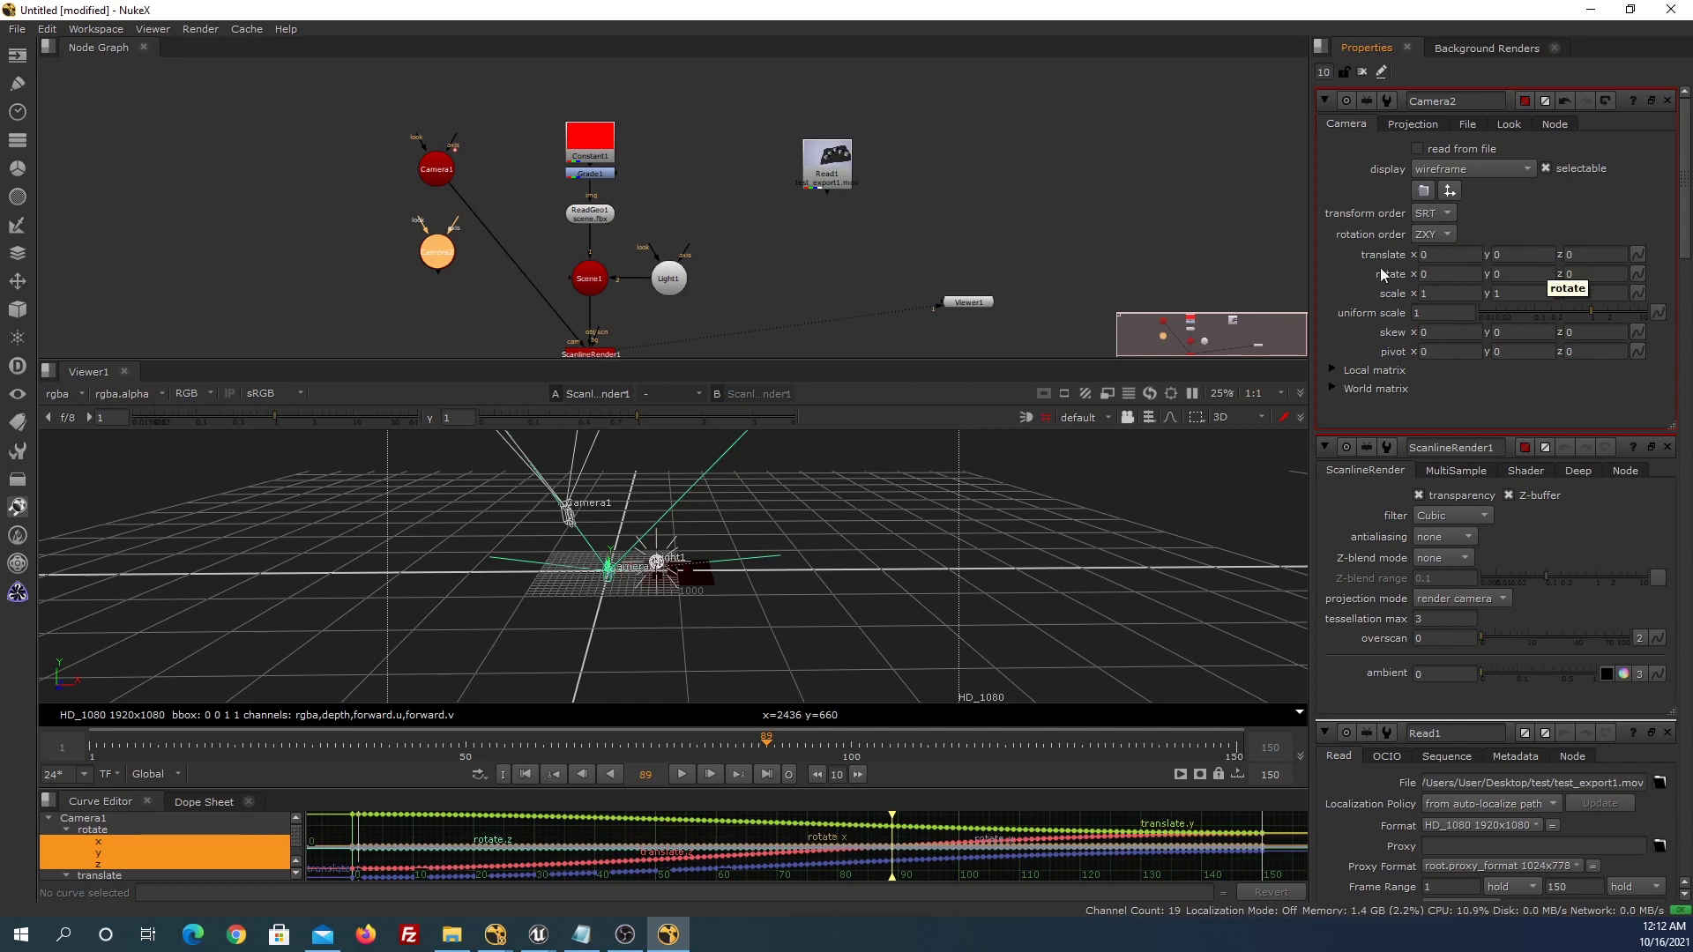
Turn off Camera1's read from file and link Camera2's translate and rotate to it.
double_click(437, 168)
click(434, 258)
double_click(435, 256)
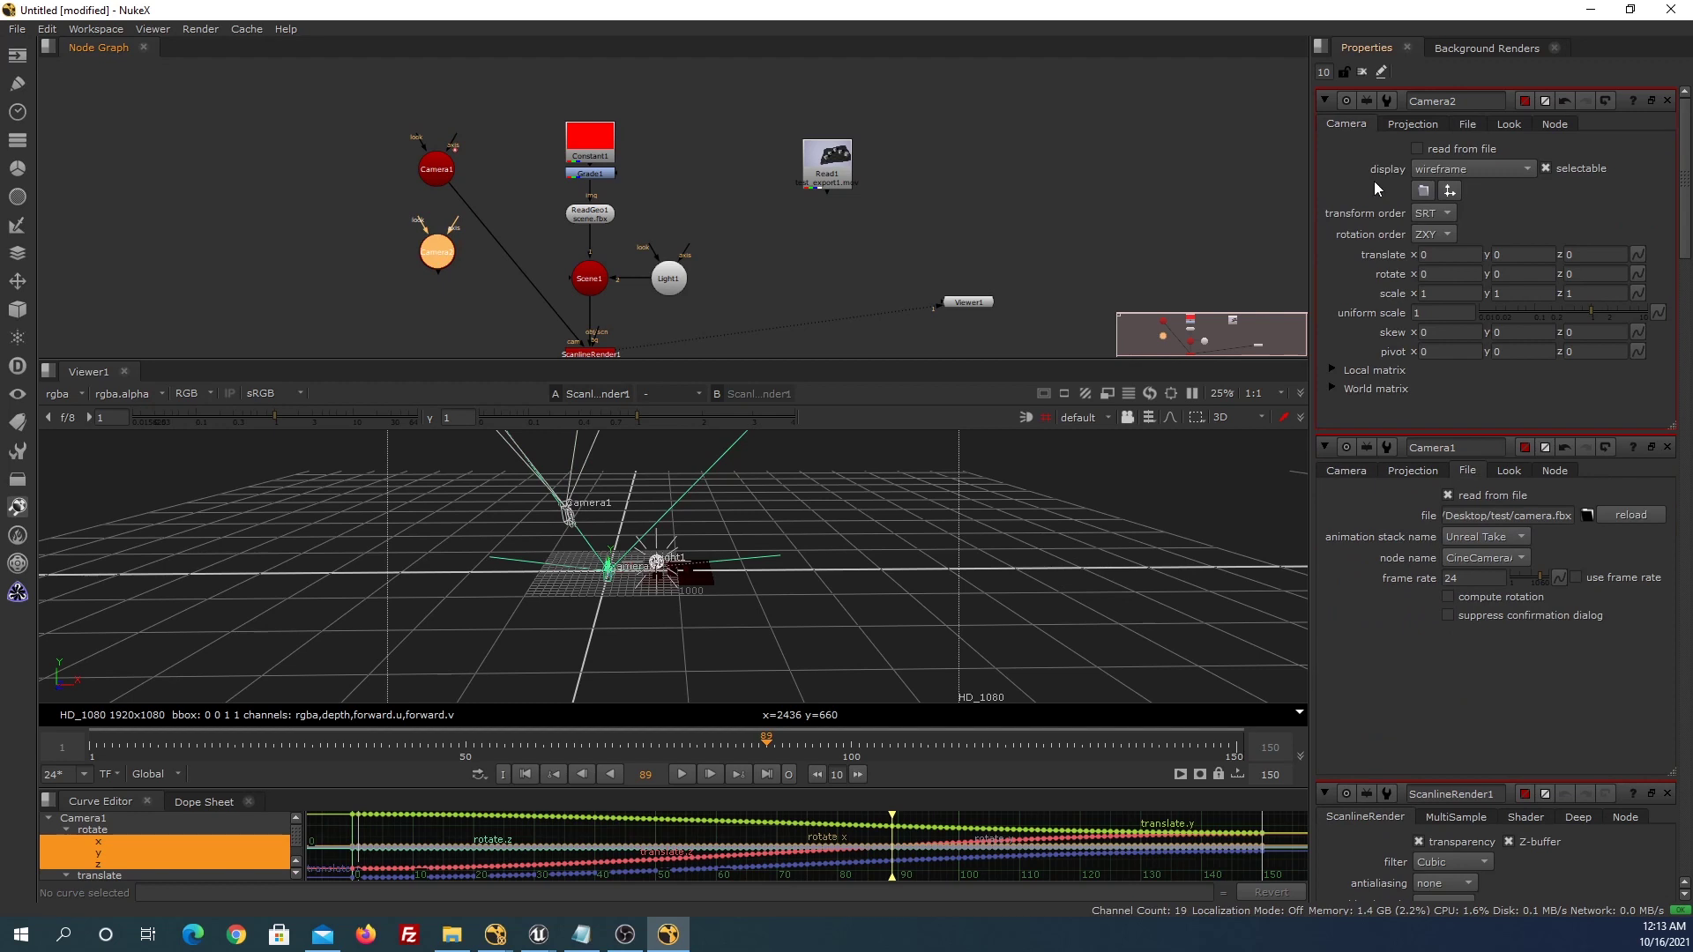
click(1346, 471)
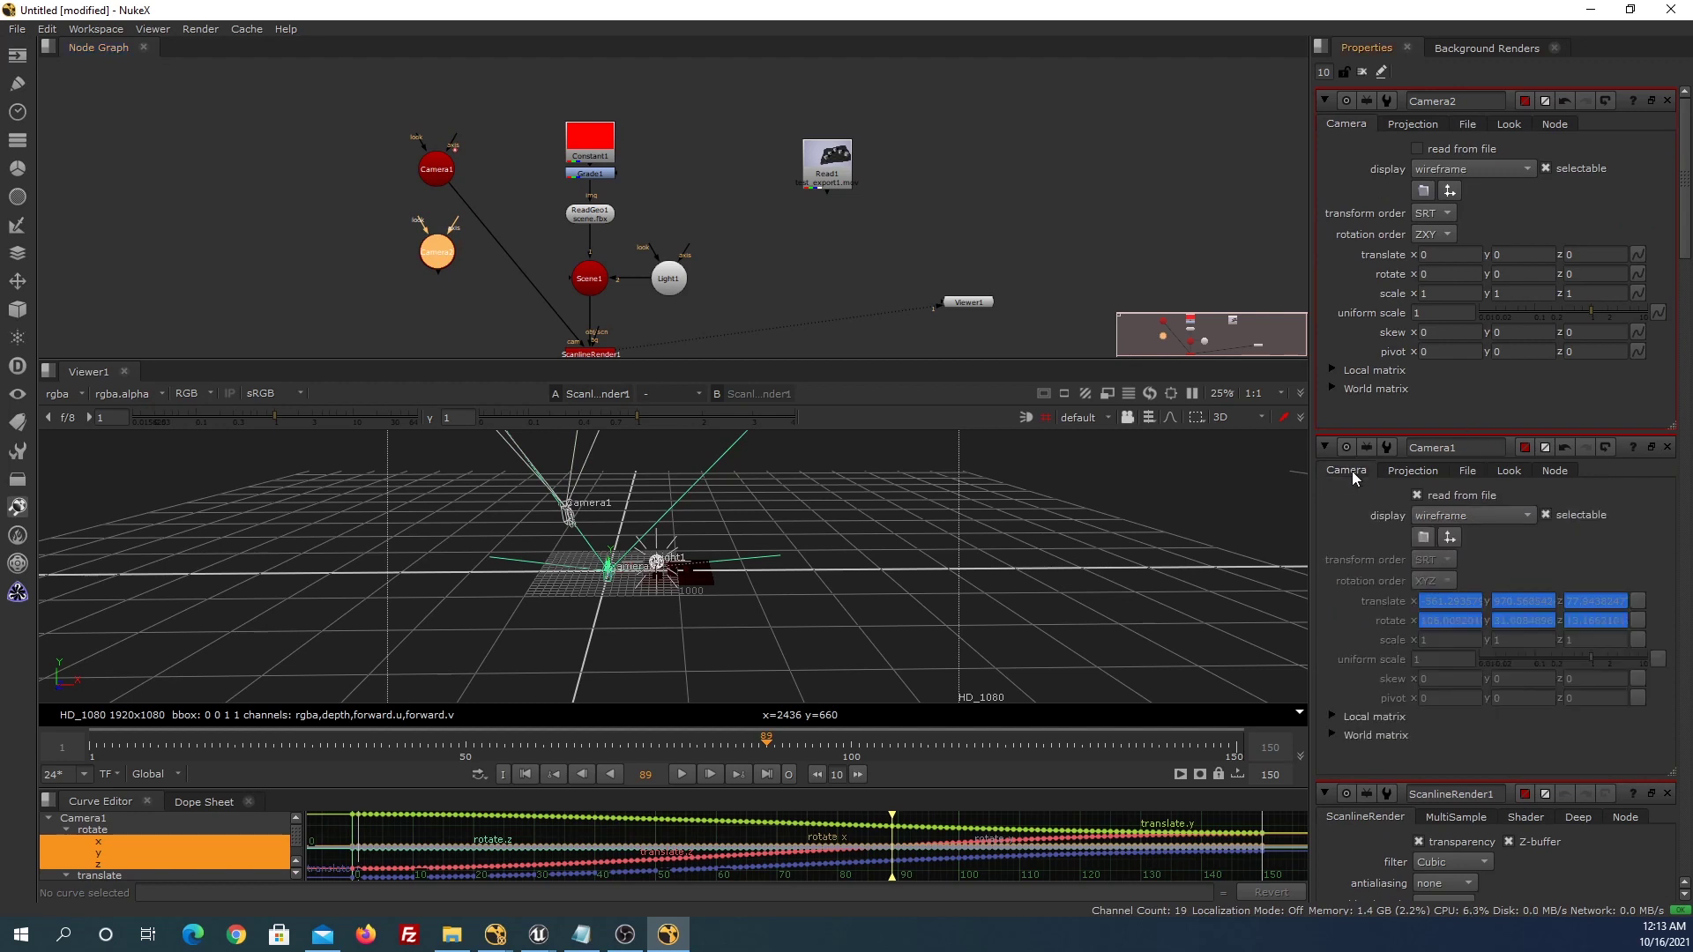
click(1416, 496)
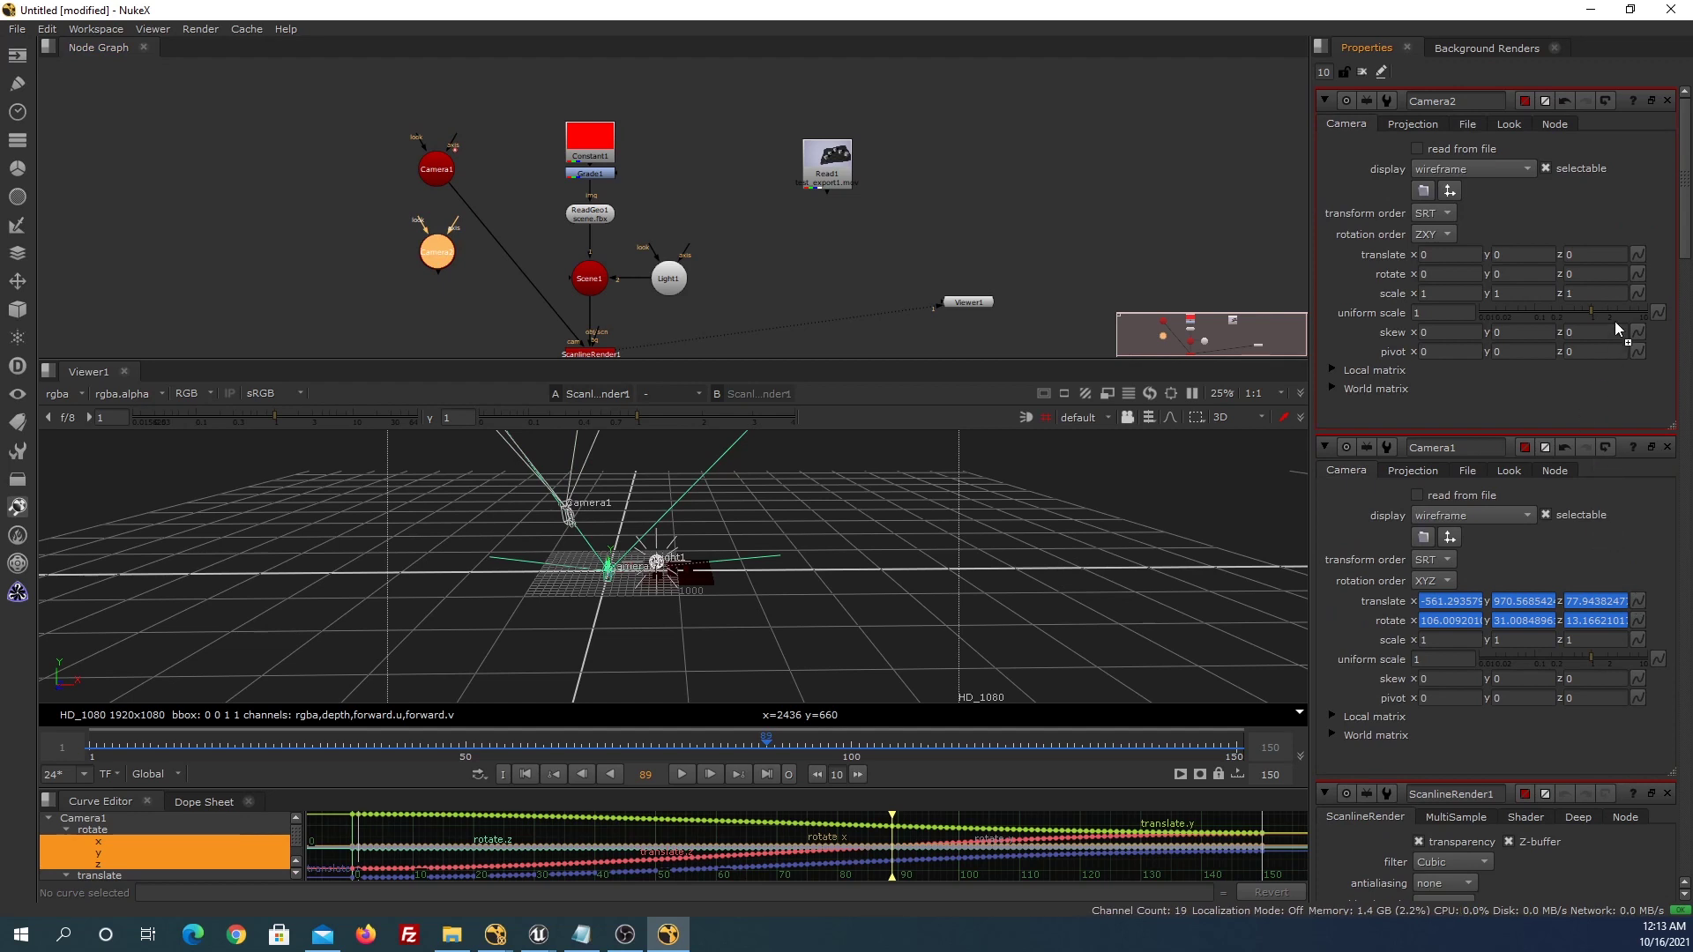
drag(1642, 261, 1638, 254)
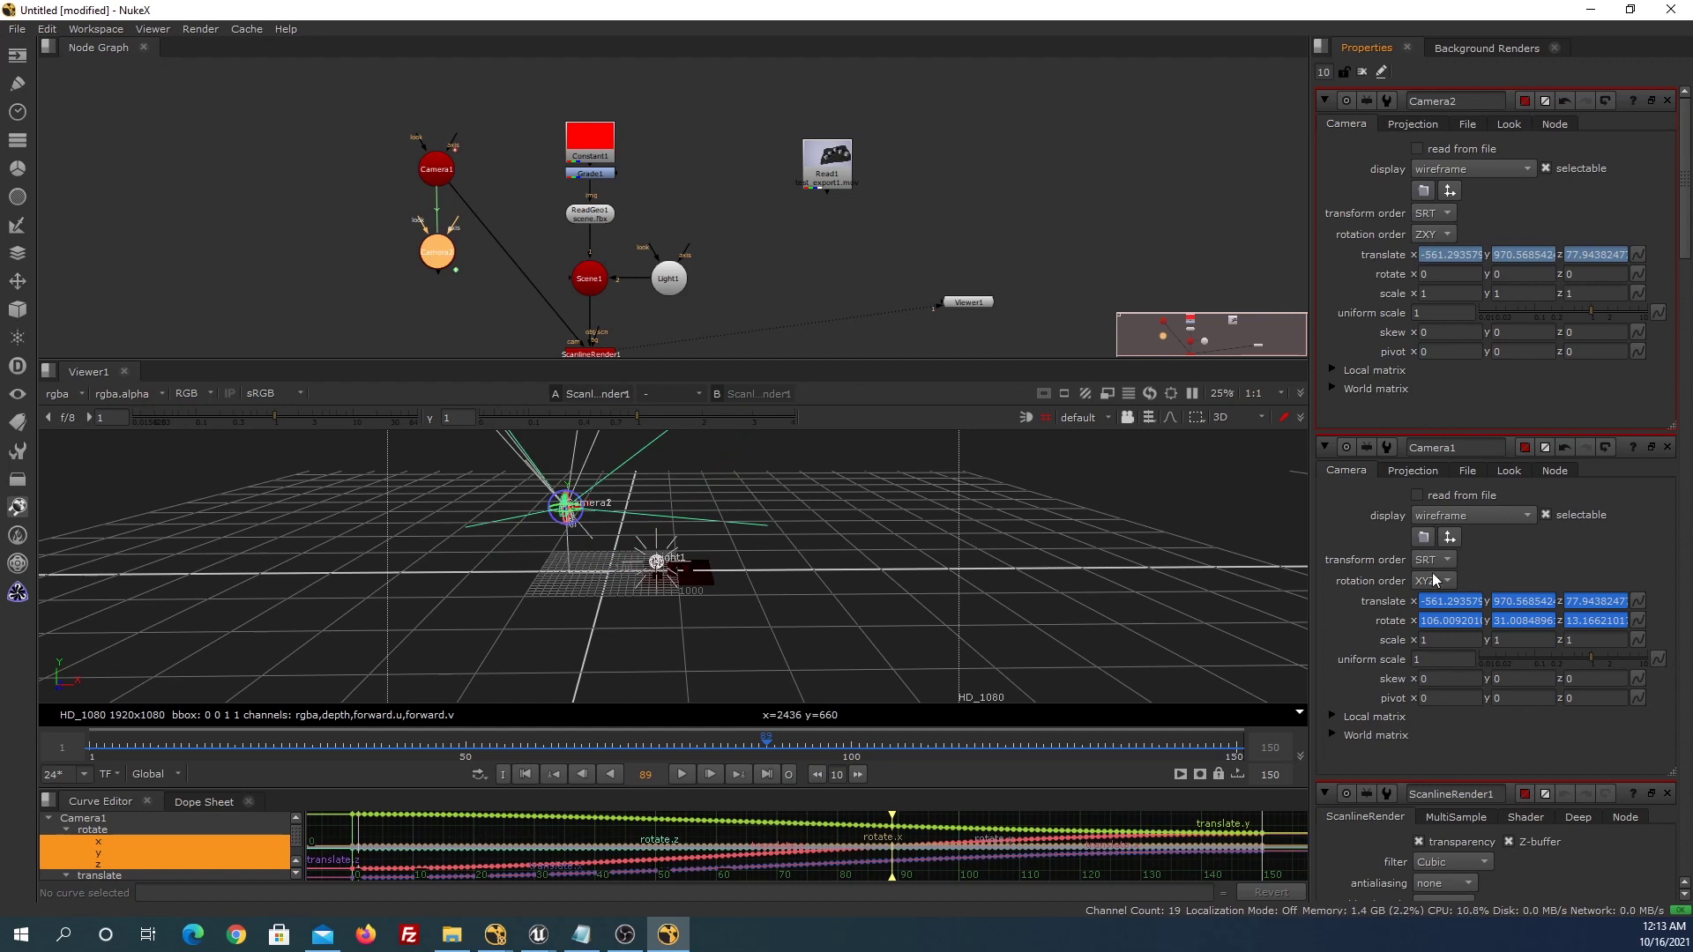
mouse_move(1638, 620)
mouse_down()
mouse_move(1655, 552)
mouse_move(1637, 274)
mouse_up()
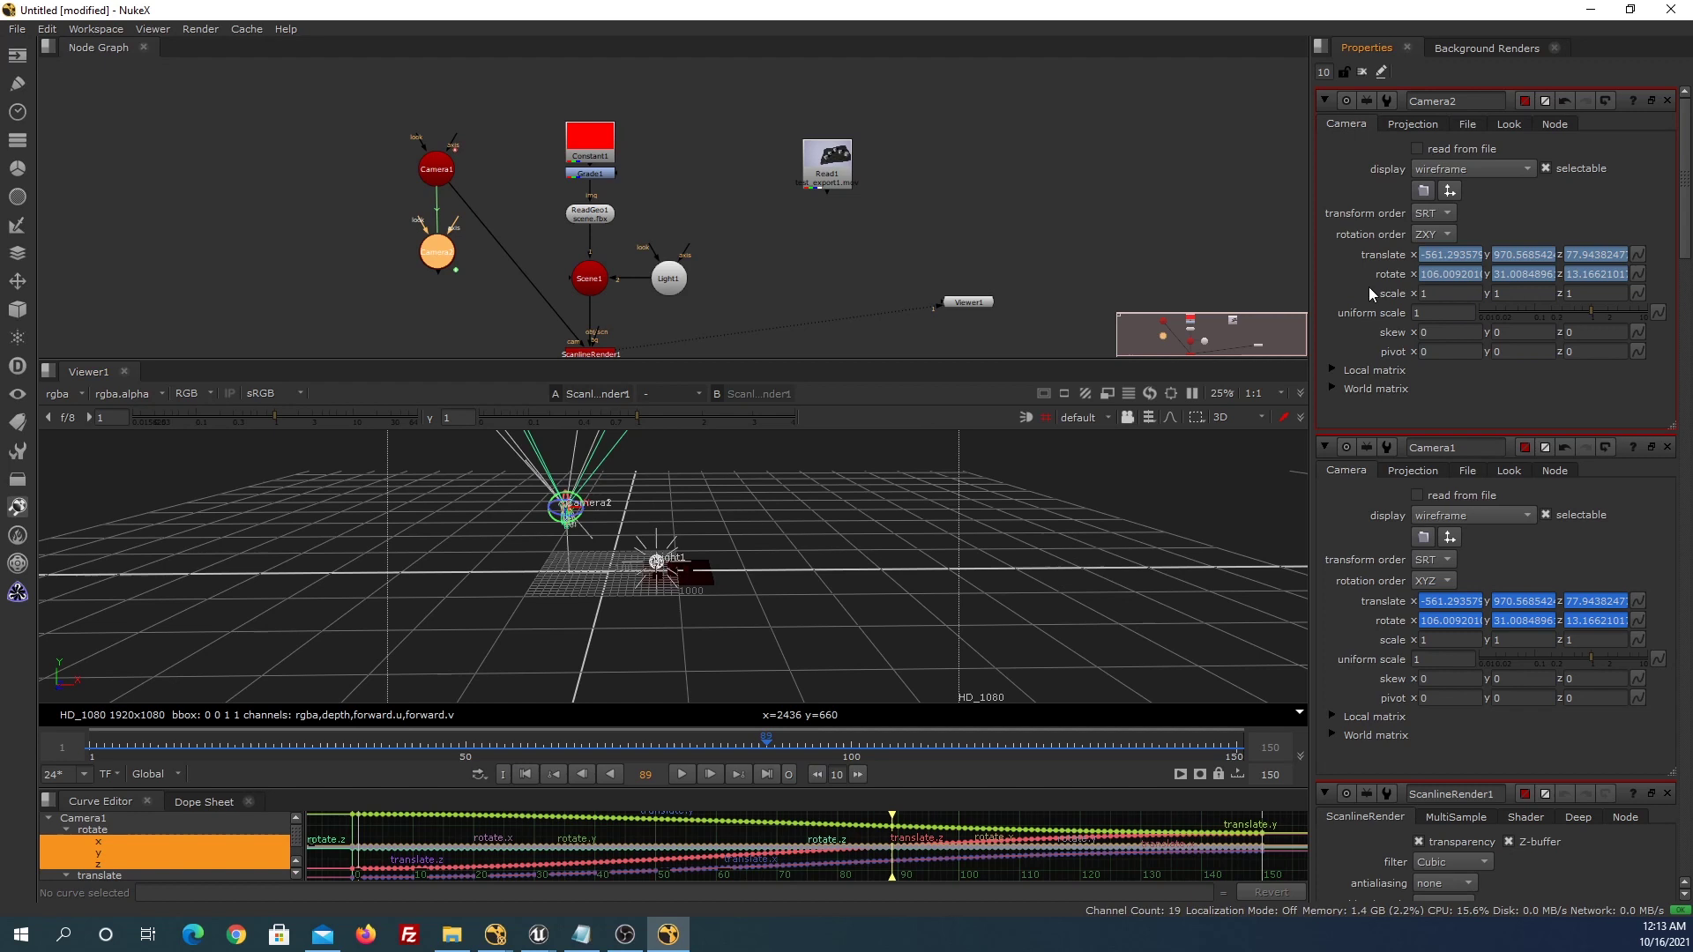
Confirm Camera2's translate expressions linking its position to Camera1.
click(1637, 262)
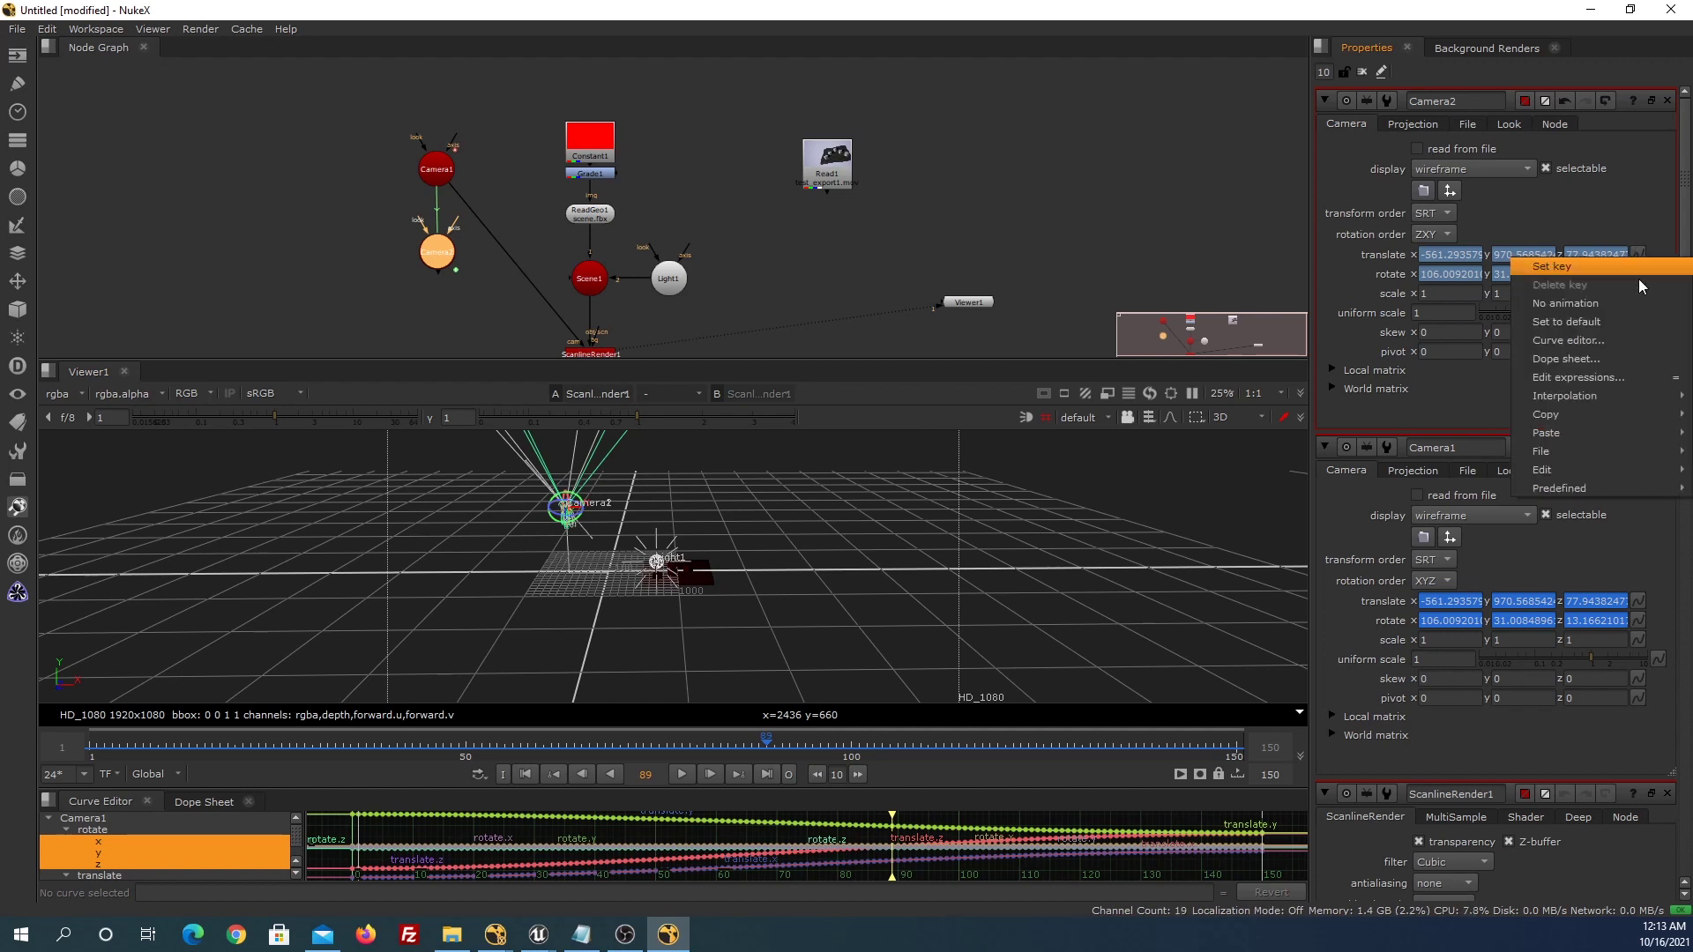
click(1578, 378)
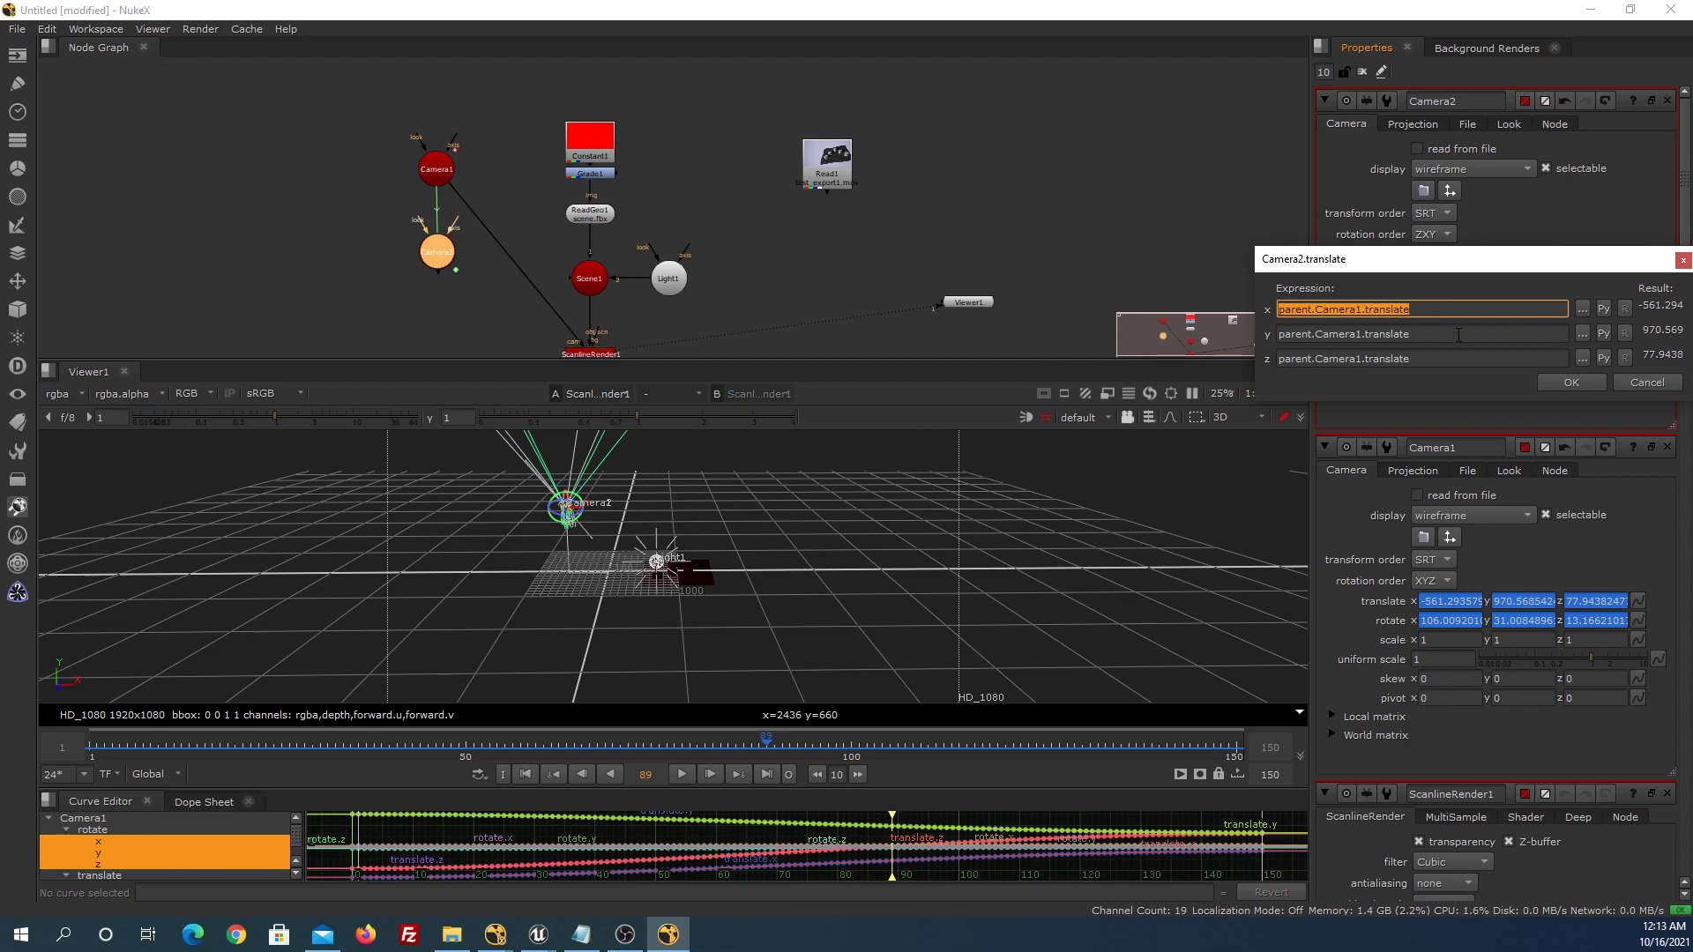
click(1572, 383)
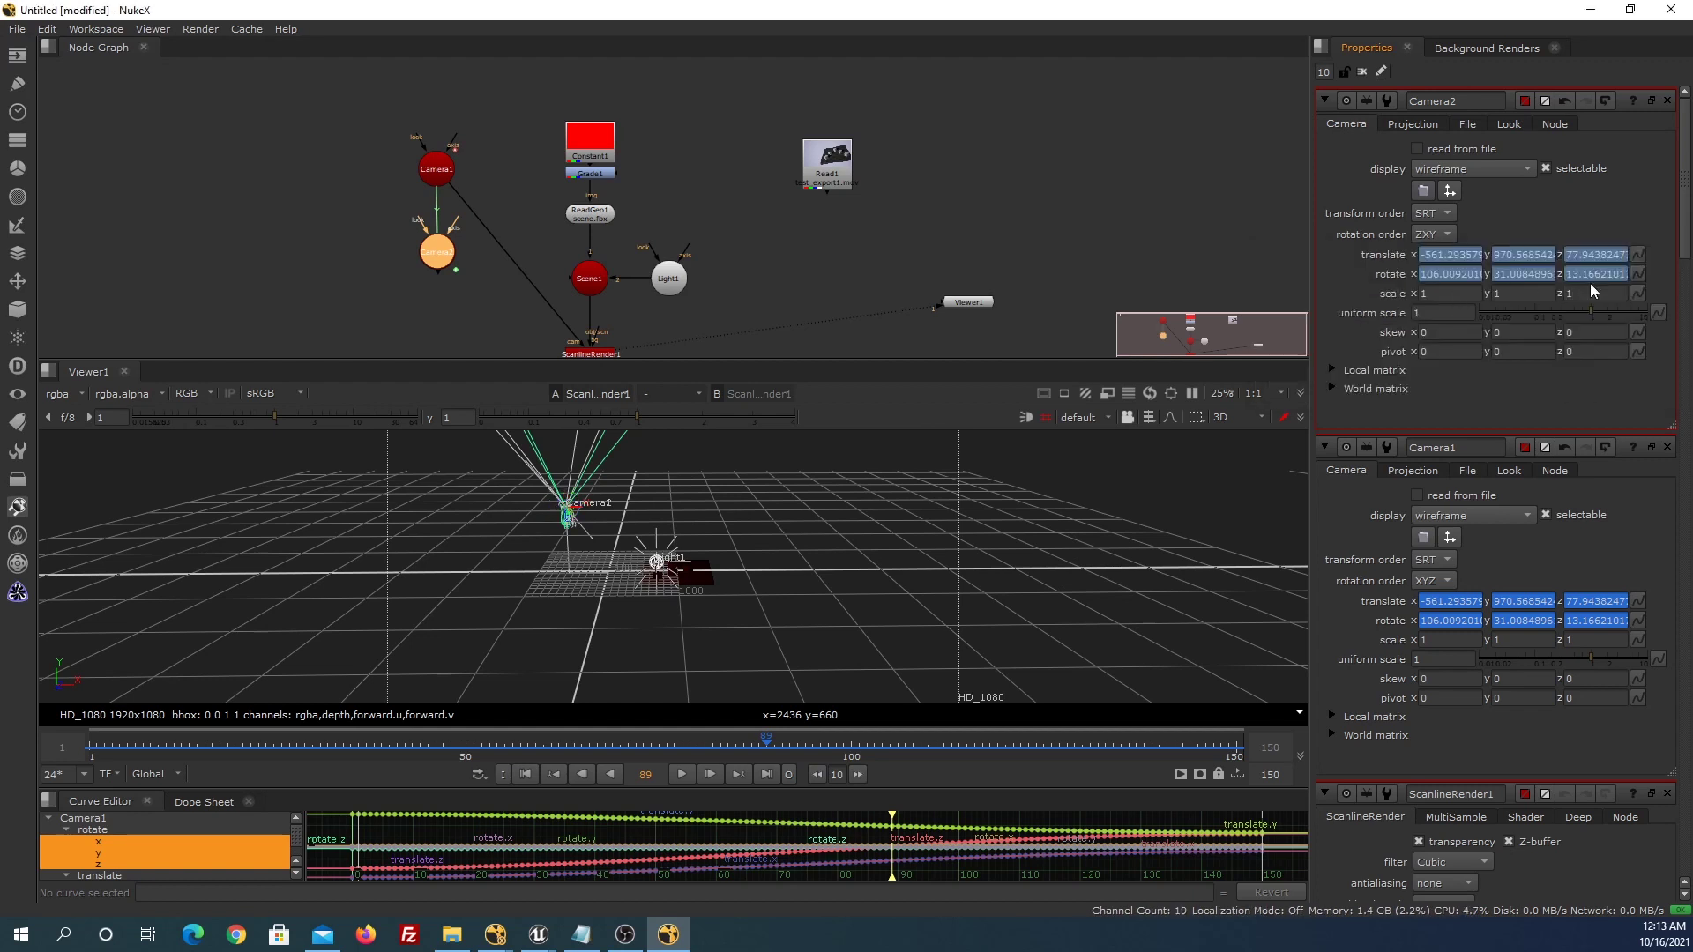
Set Camera2's rotate expressions to -rotate.y, rotate.z -90 and -rotate.x + 90.
right_click(1633, 274)
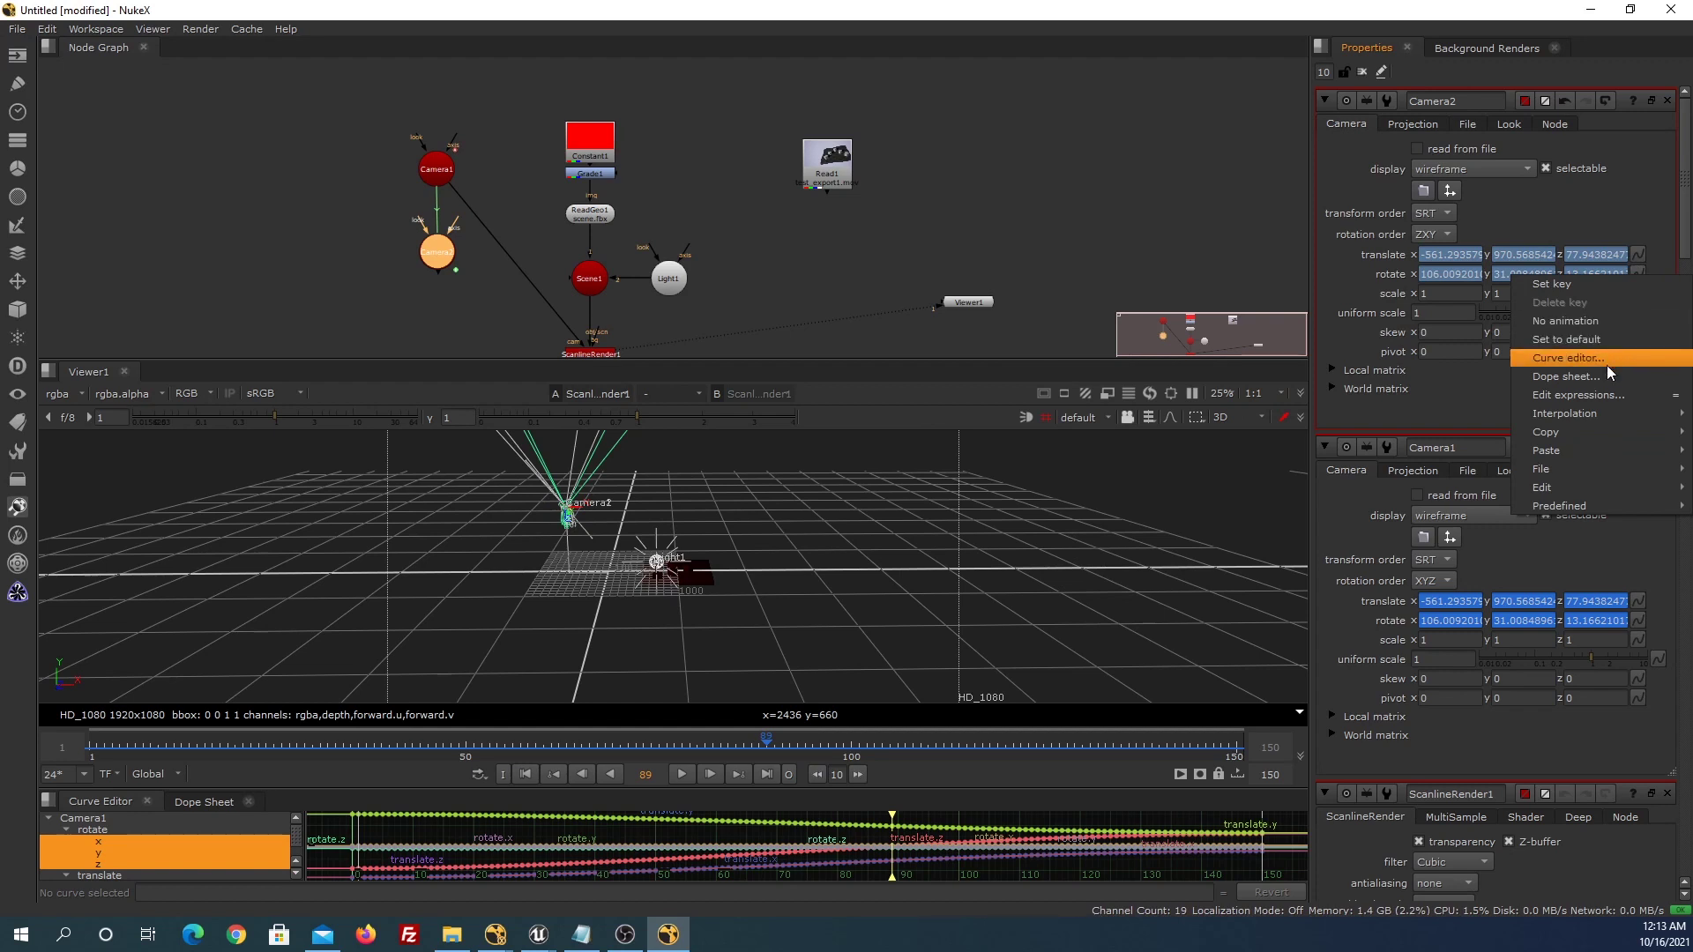
click(1599, 394)
drag(1466, 282, 1040, 377)
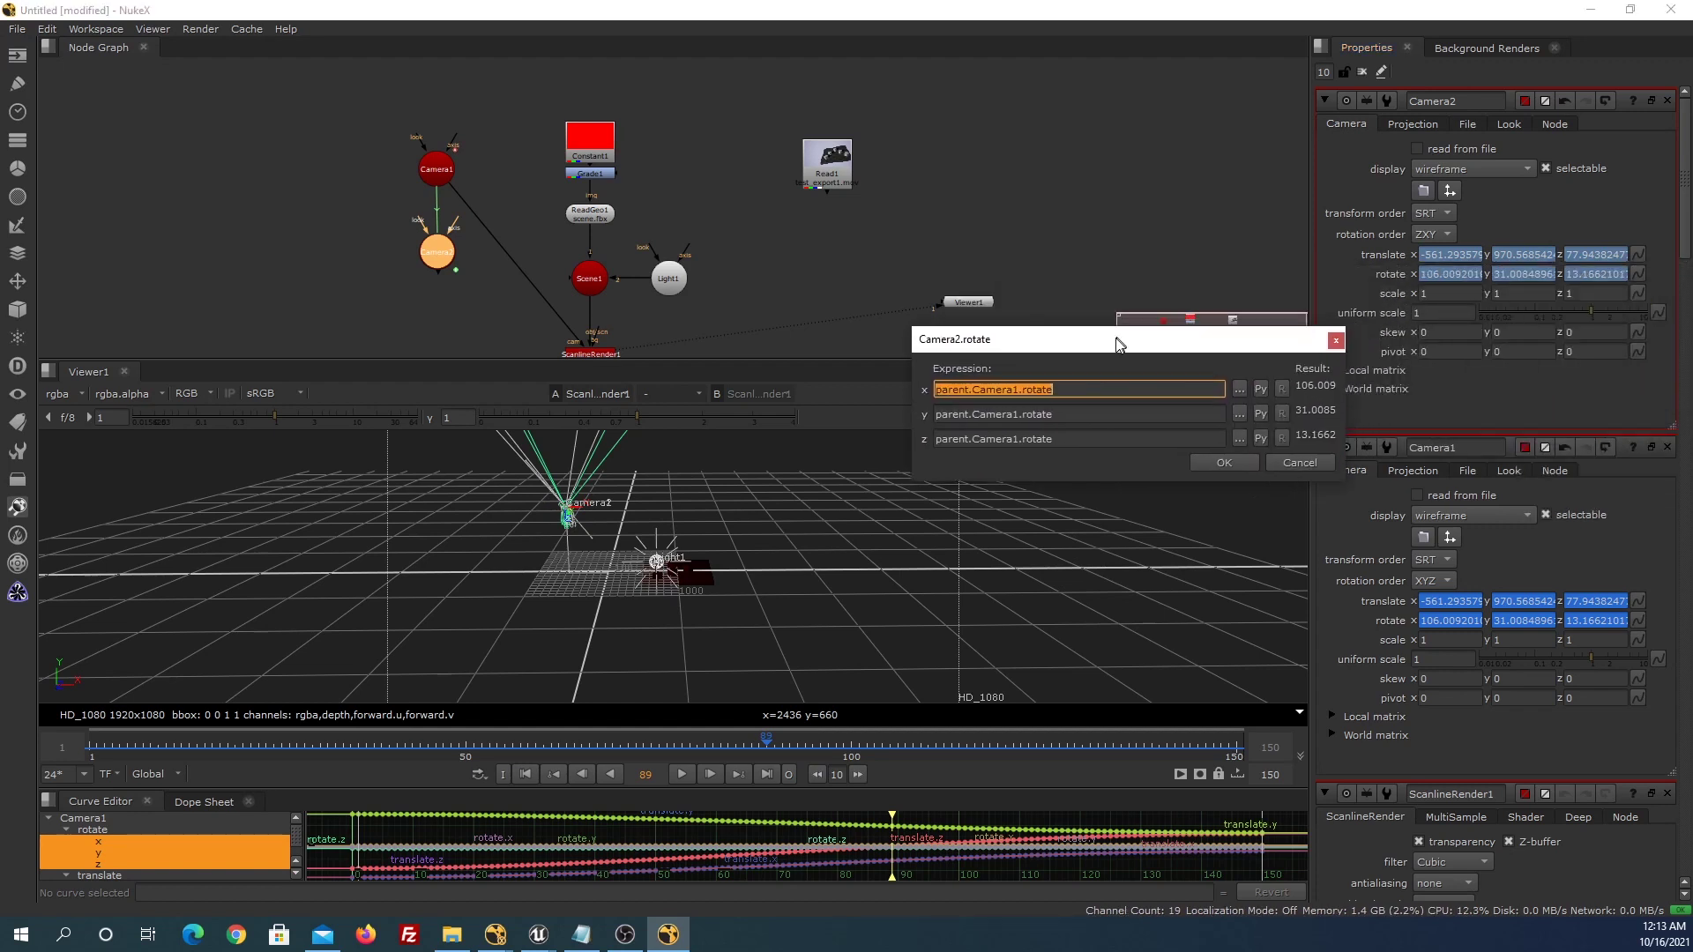
click(1038, 431)
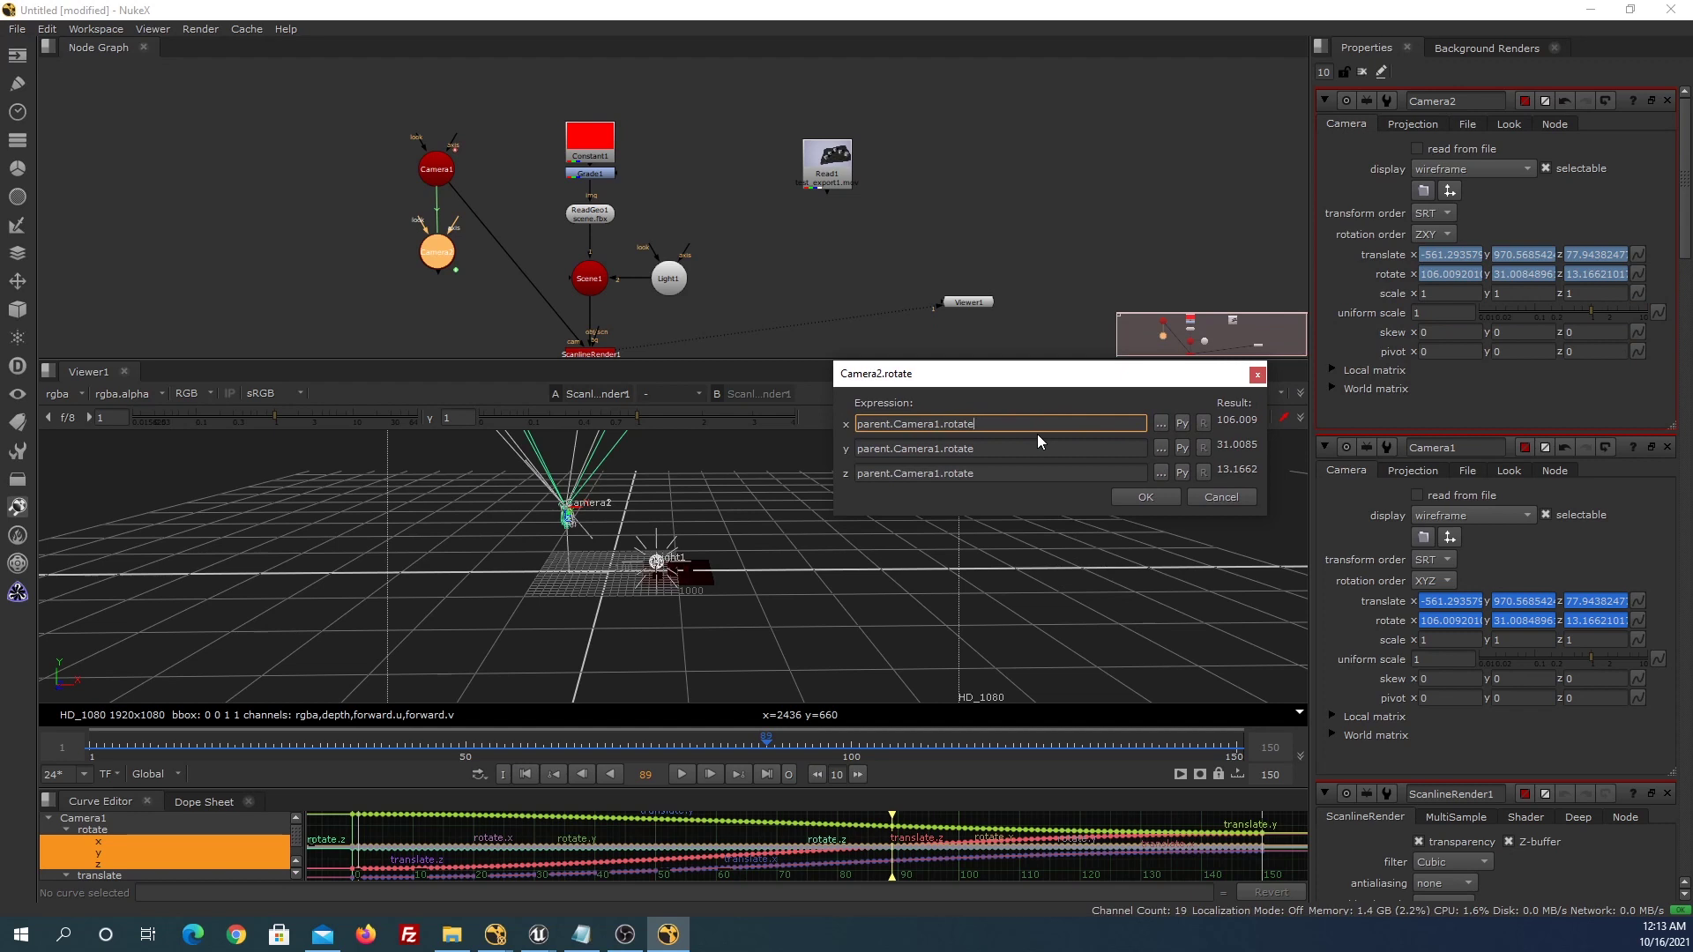
text(.y)
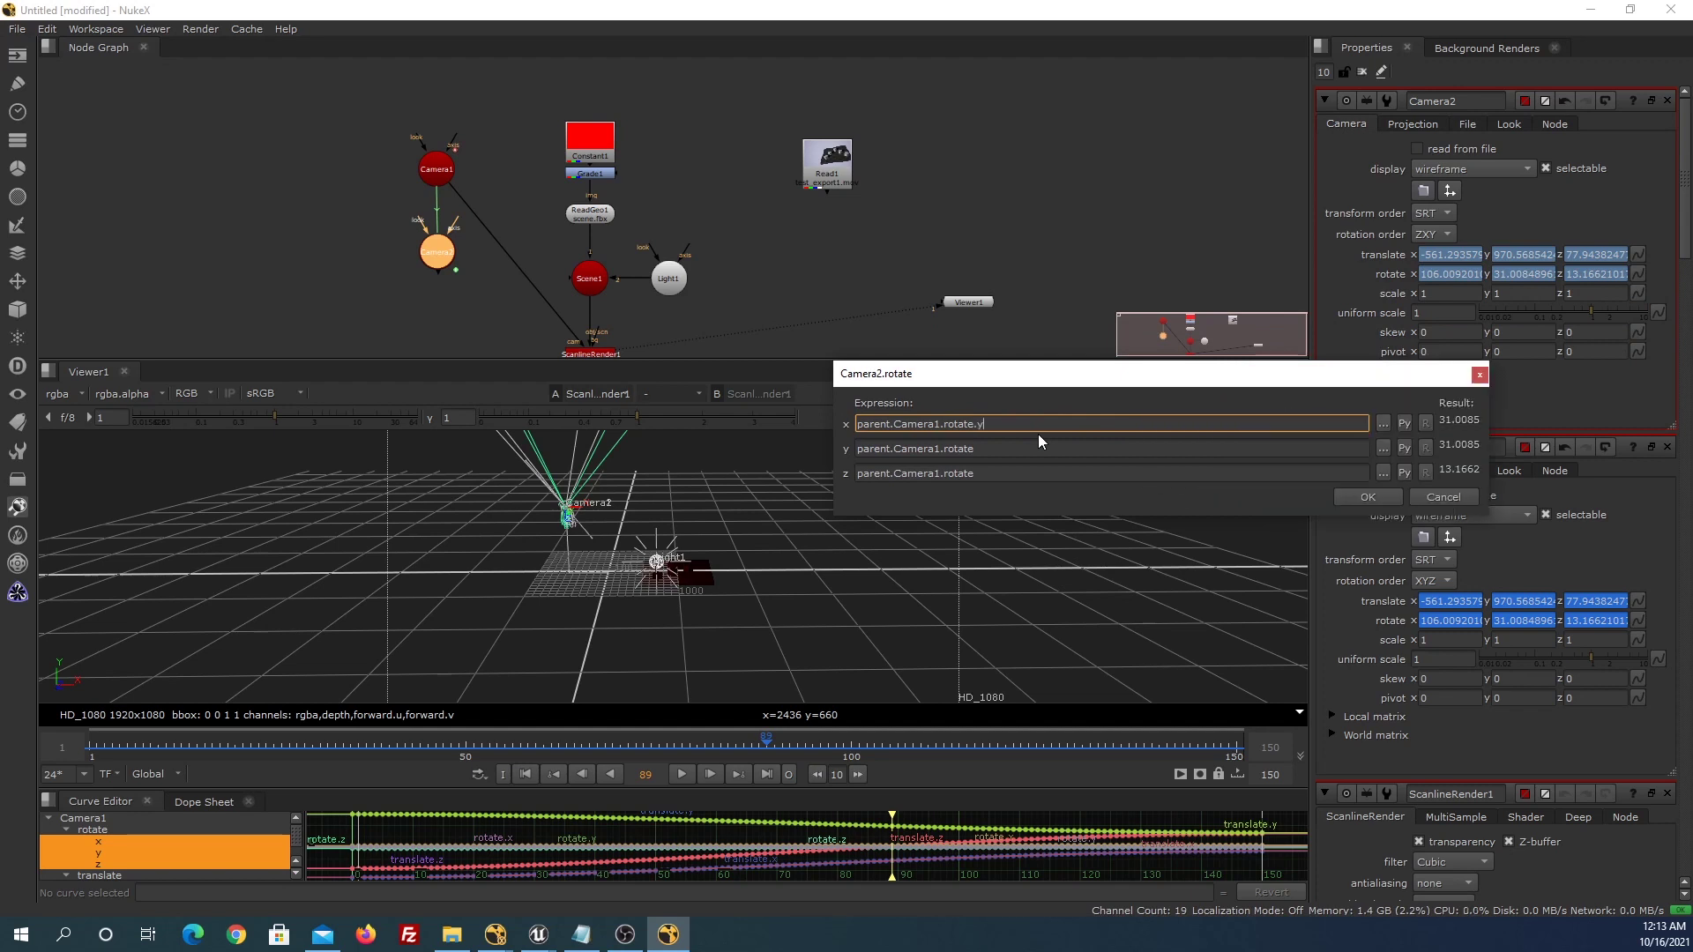
key(Home)
text(-)
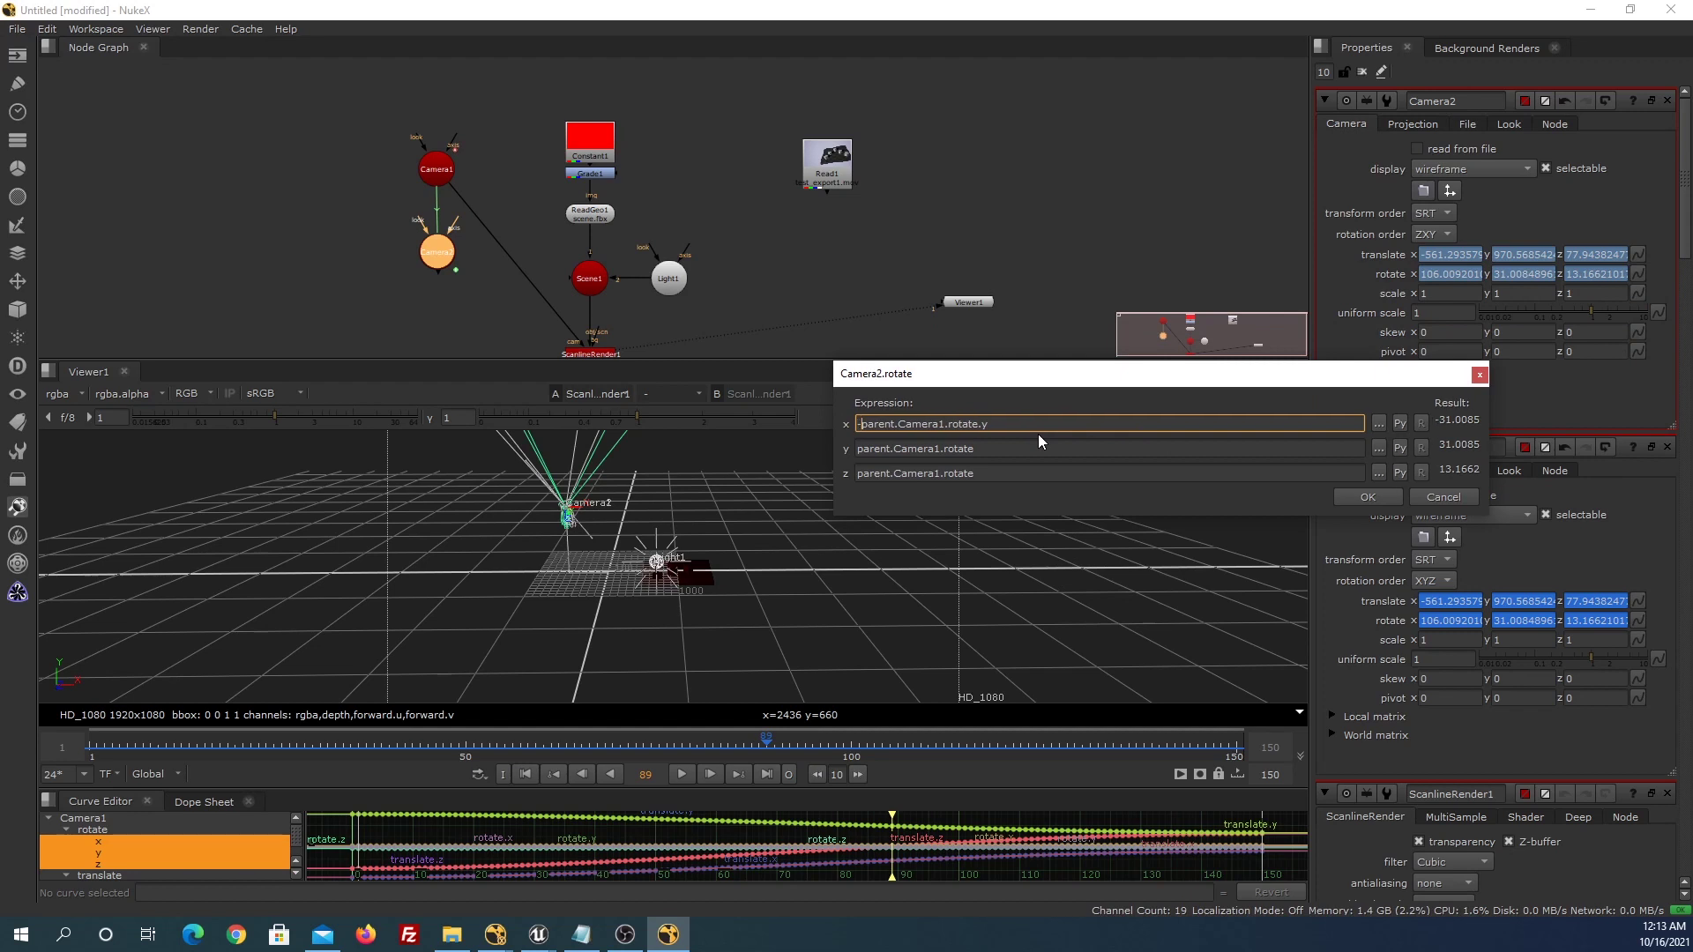
click(1040, 447)
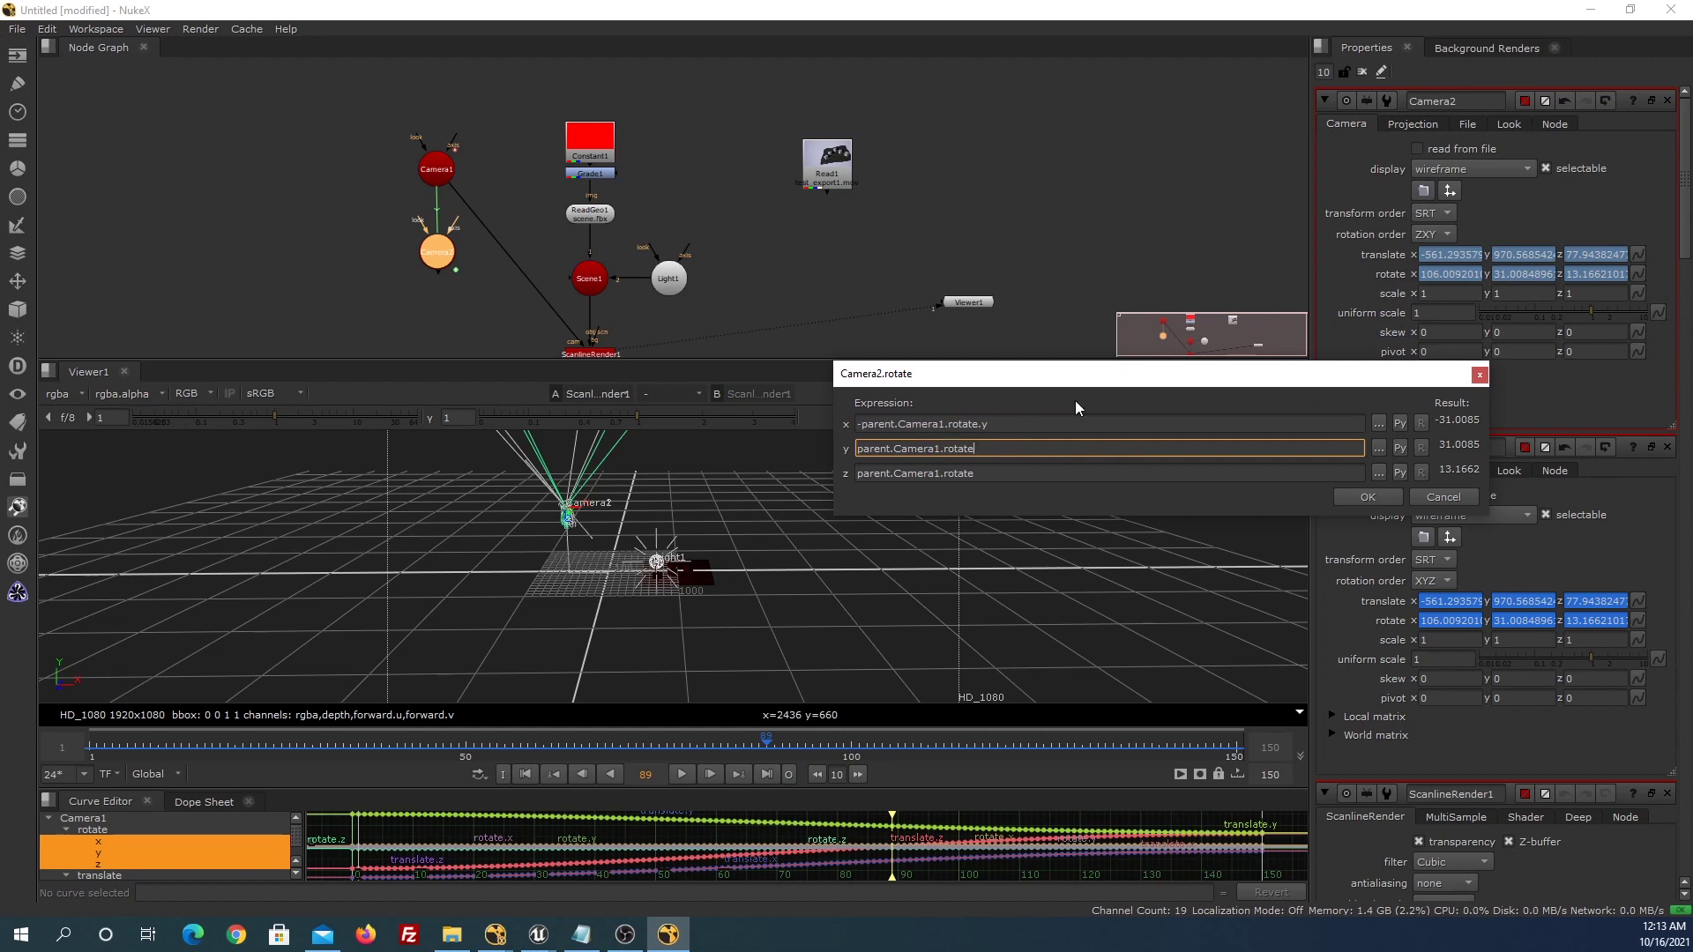
text(.)
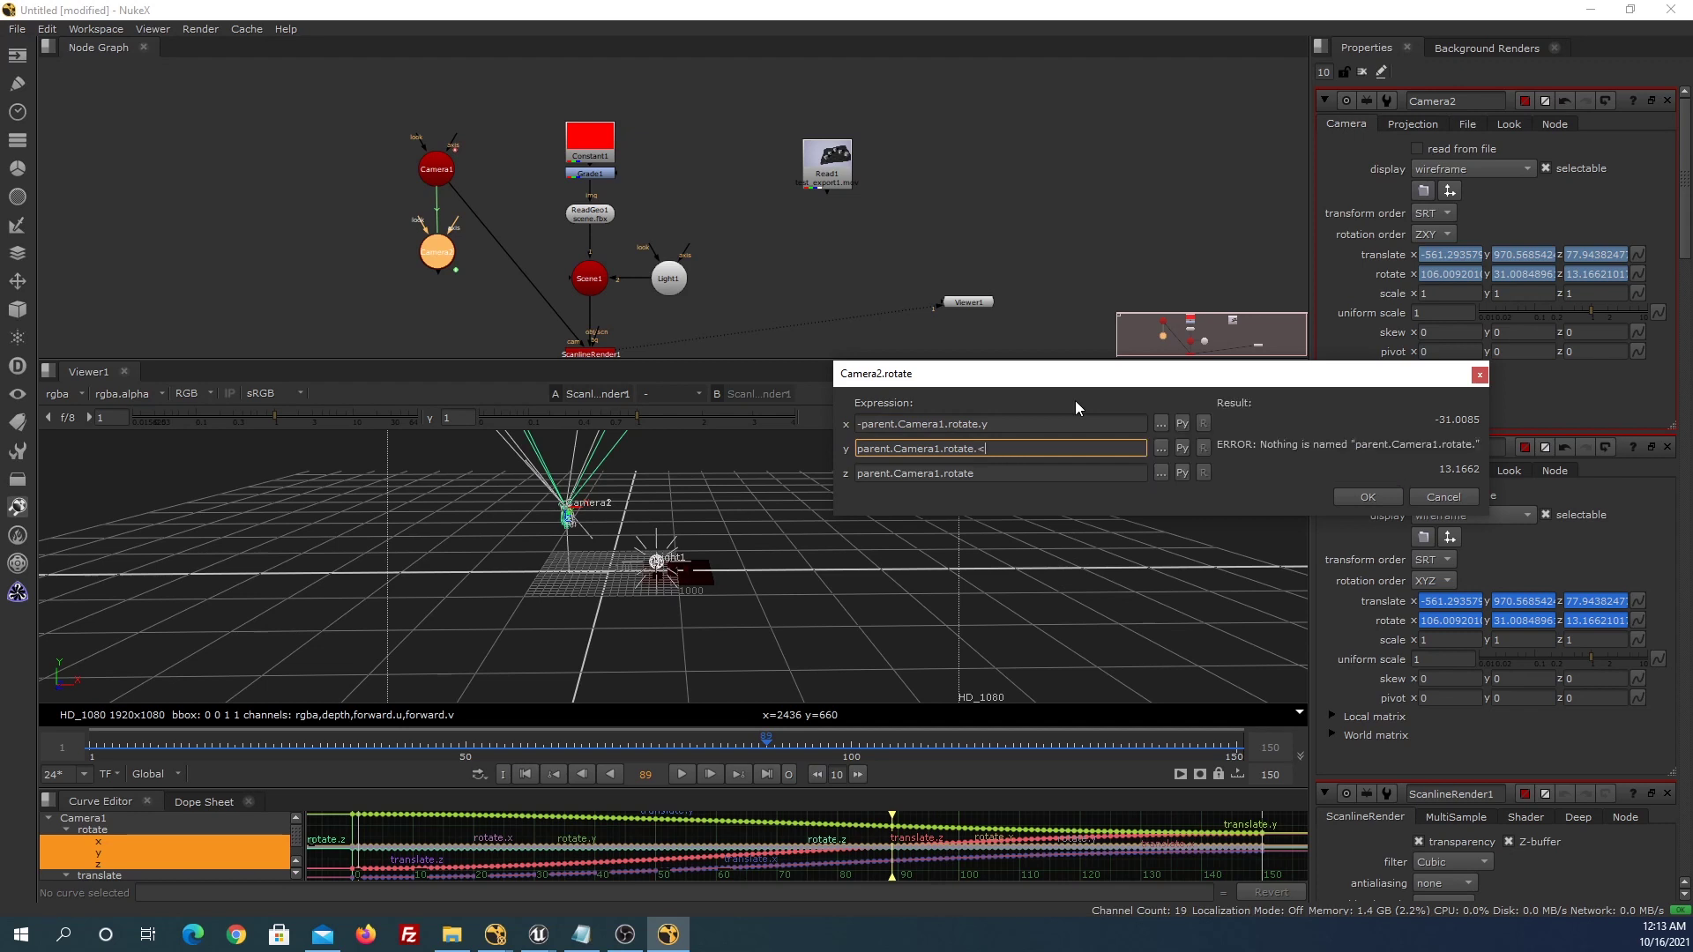
text(z)
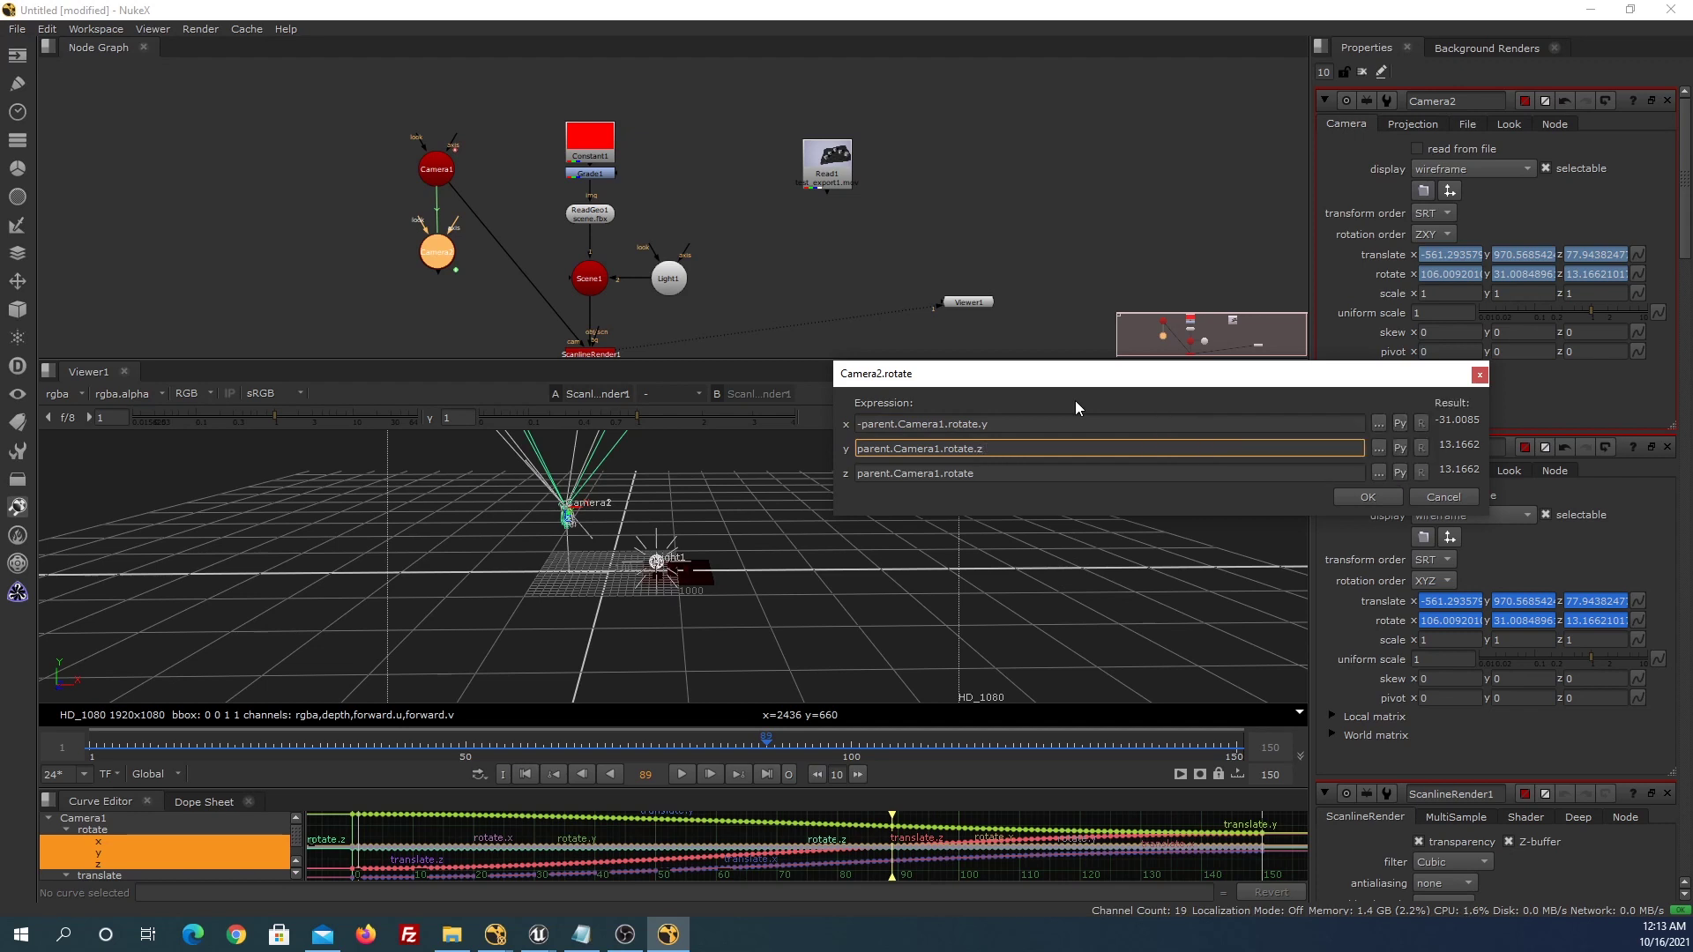
text( -90)
click(982, 474)
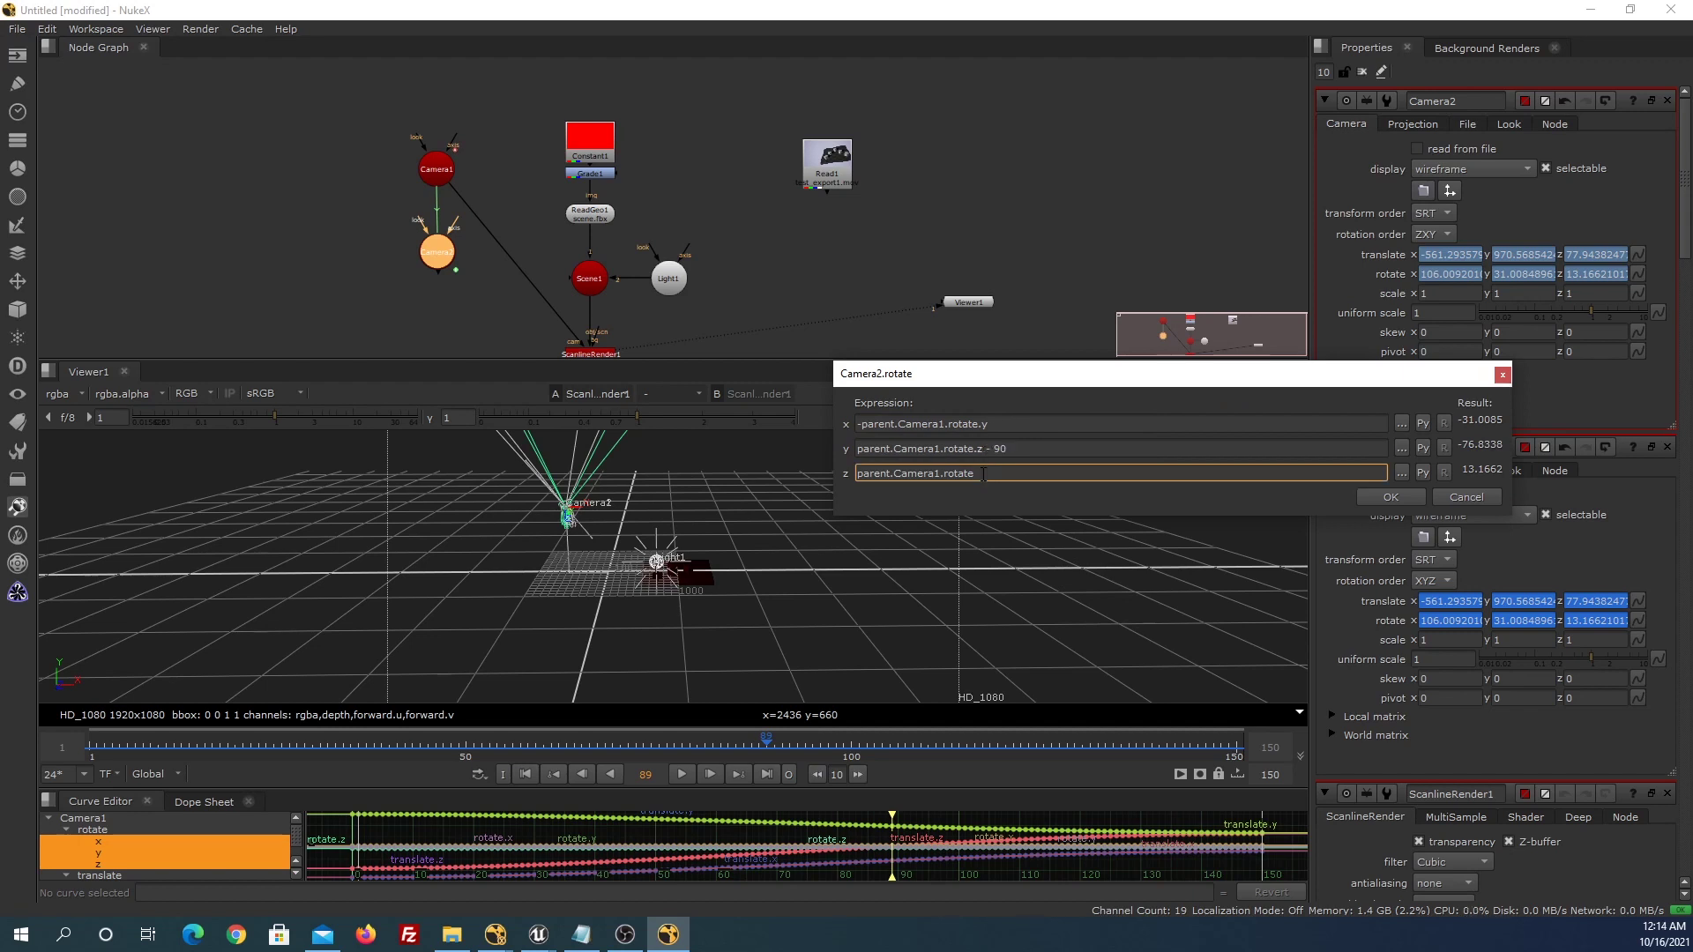
text(.x)
text(-)
key(Right)
key(Right)
key(Right)
text(+ 90)
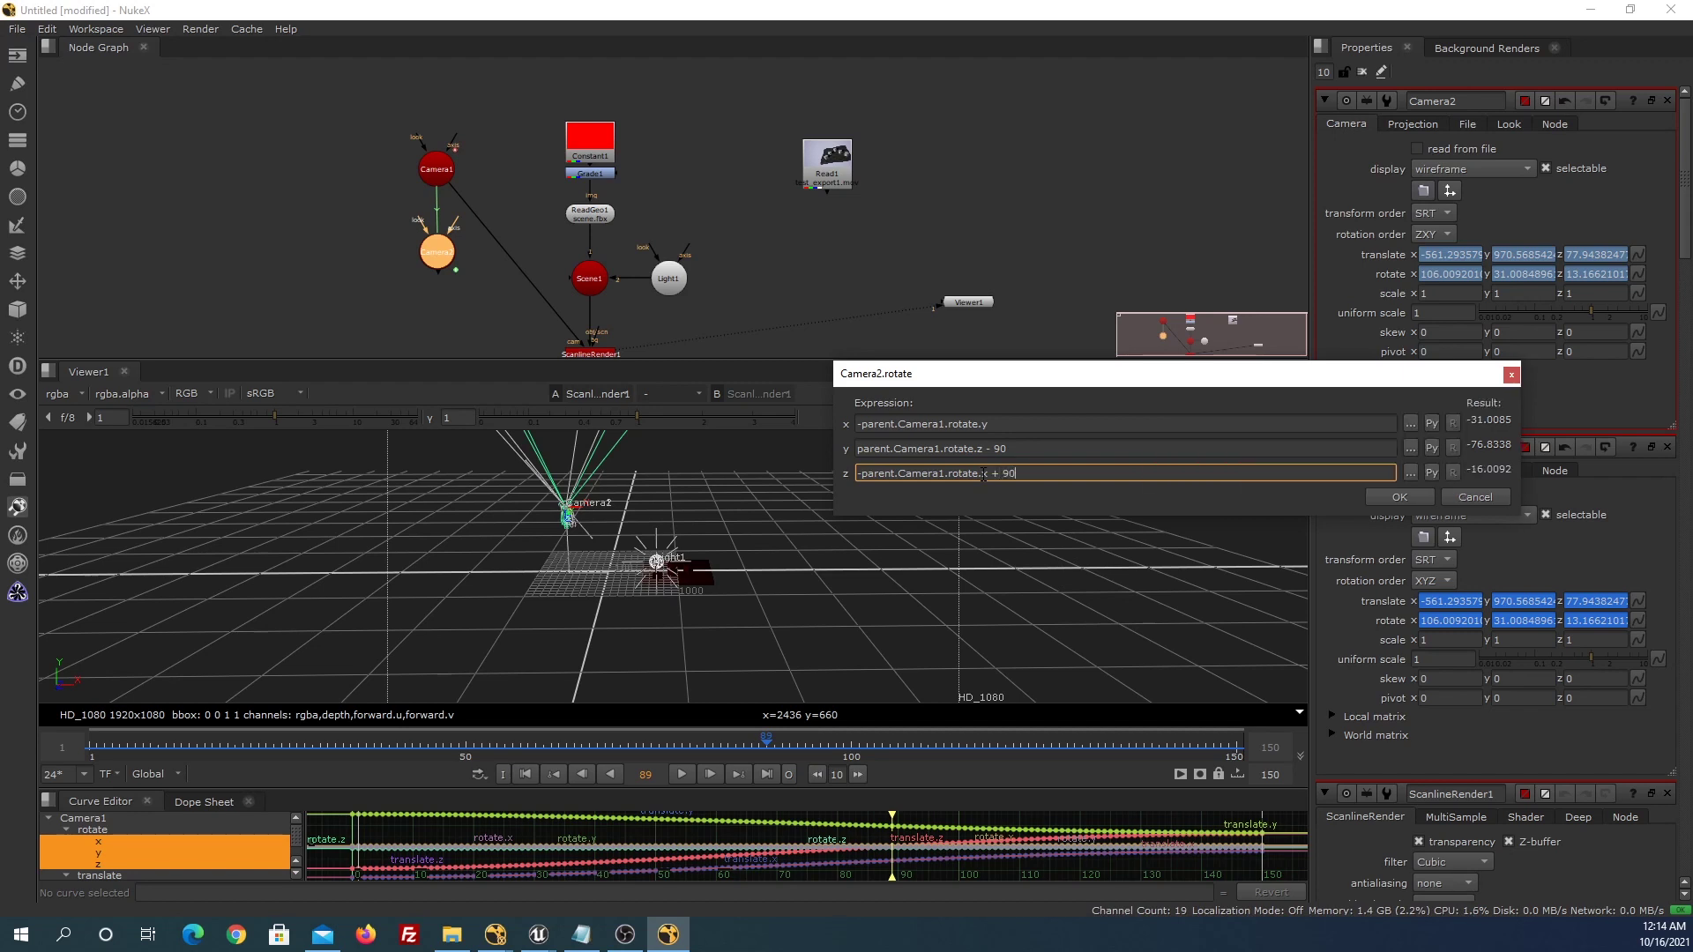
key(Return)
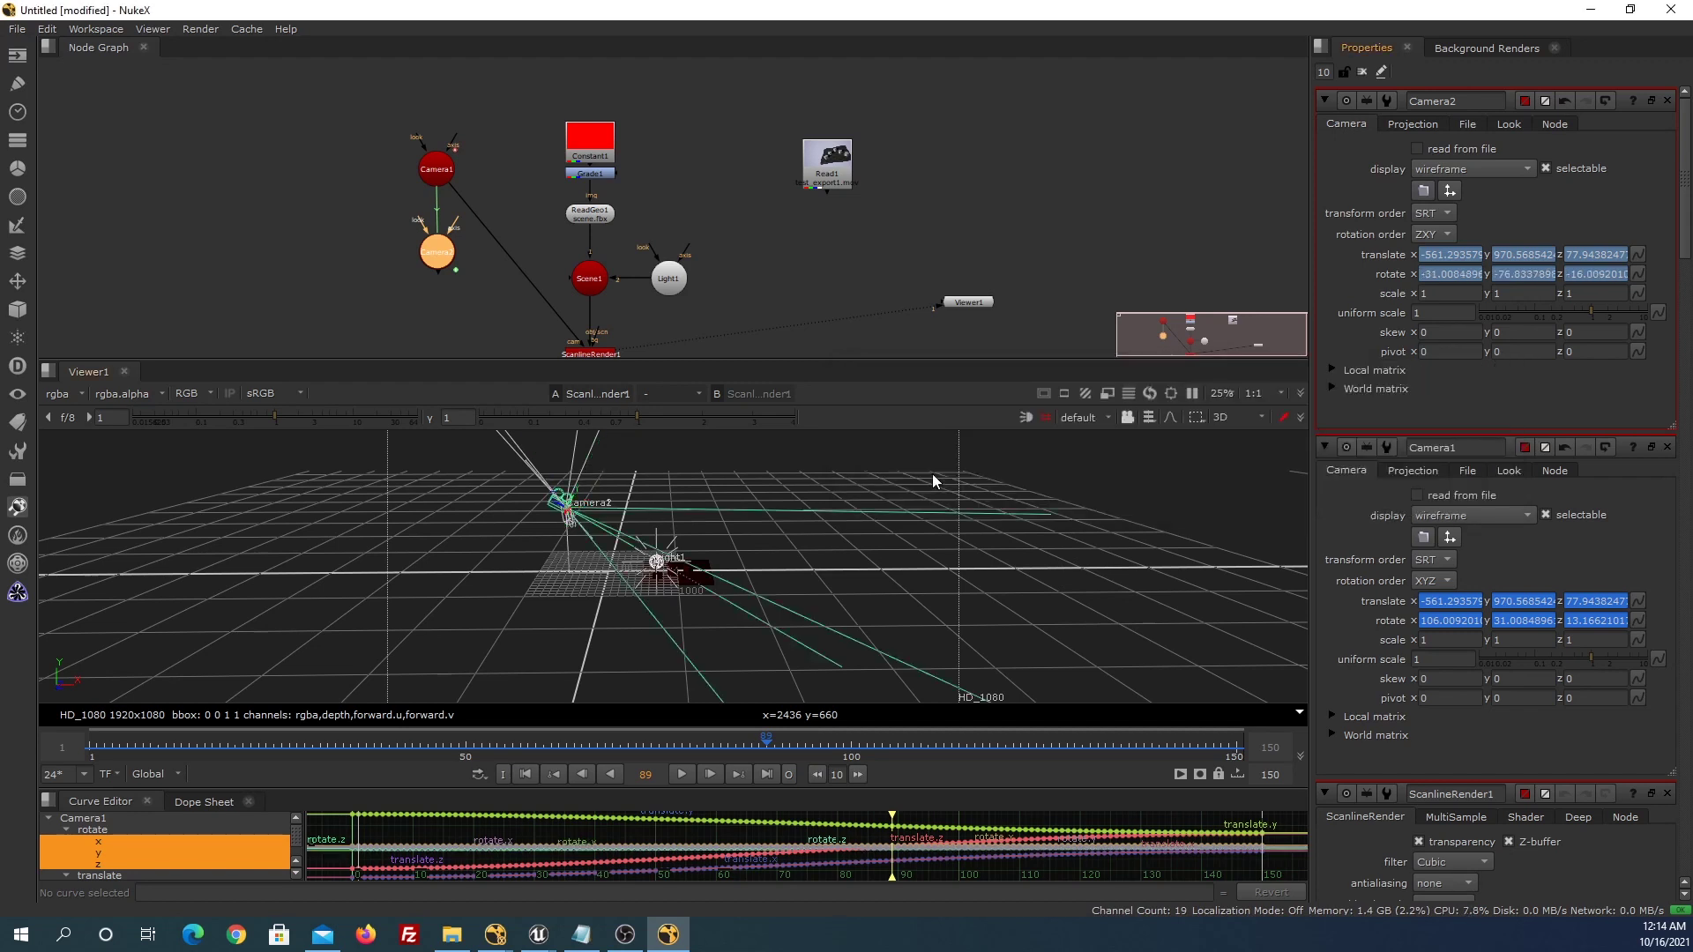
Check the camera feeding ScanlineRender1 and view its 2D render of the red floor with cubes.
drag(569, 524, 844, 580)
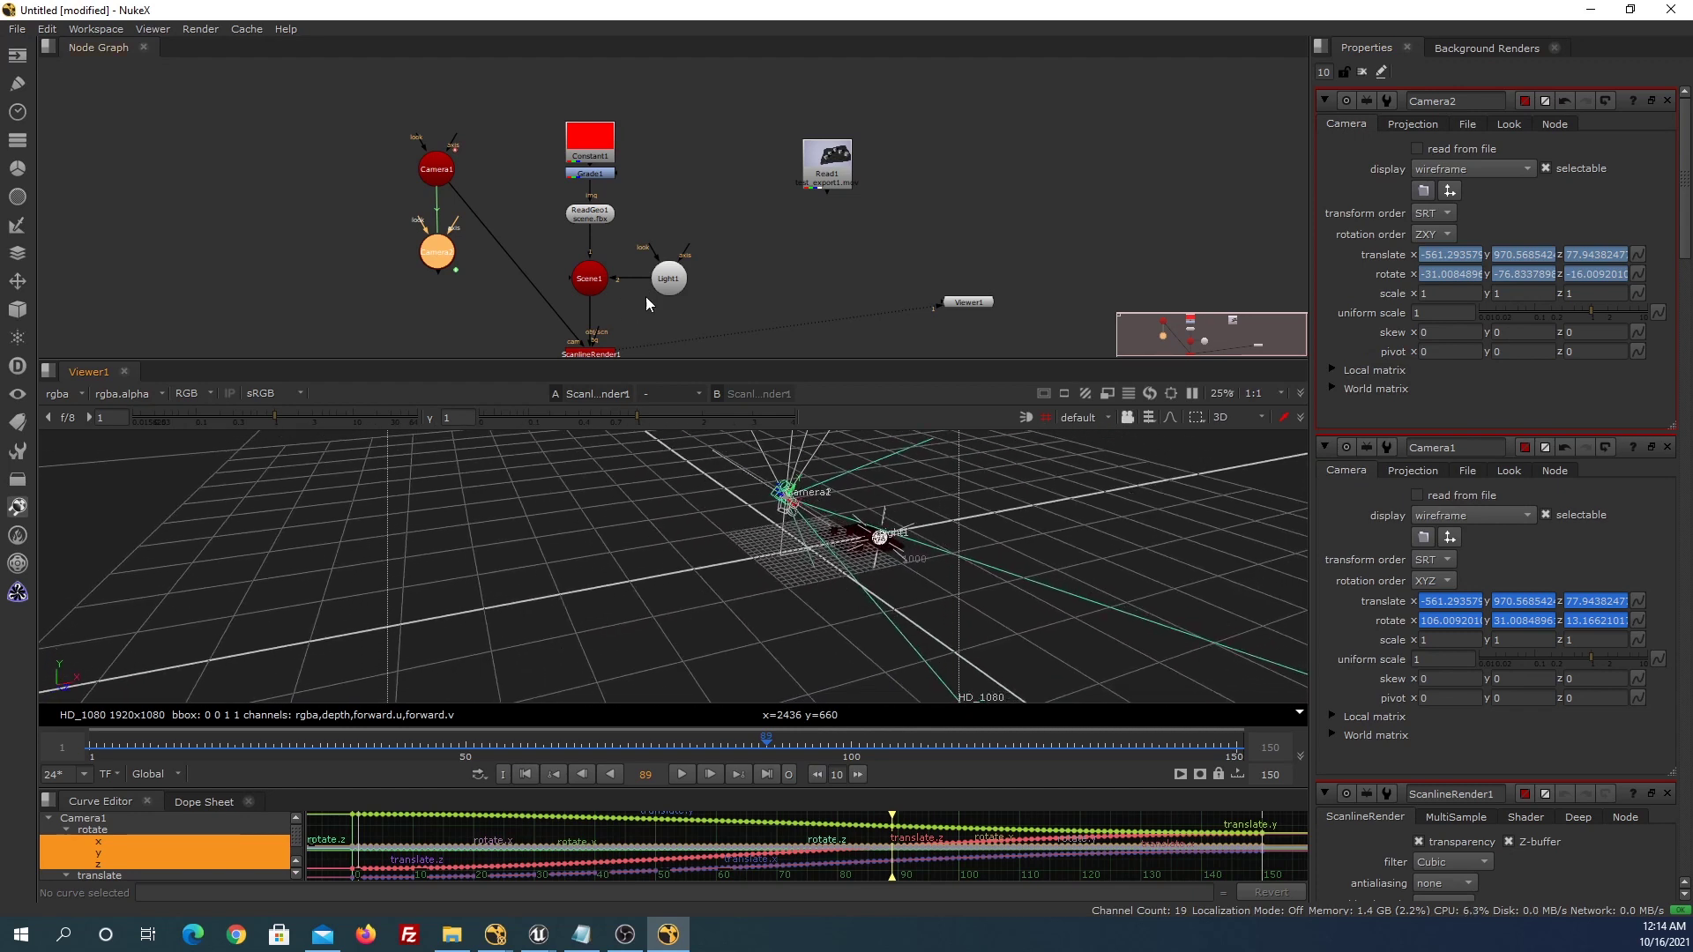
drag(675, 314, 667, 261)
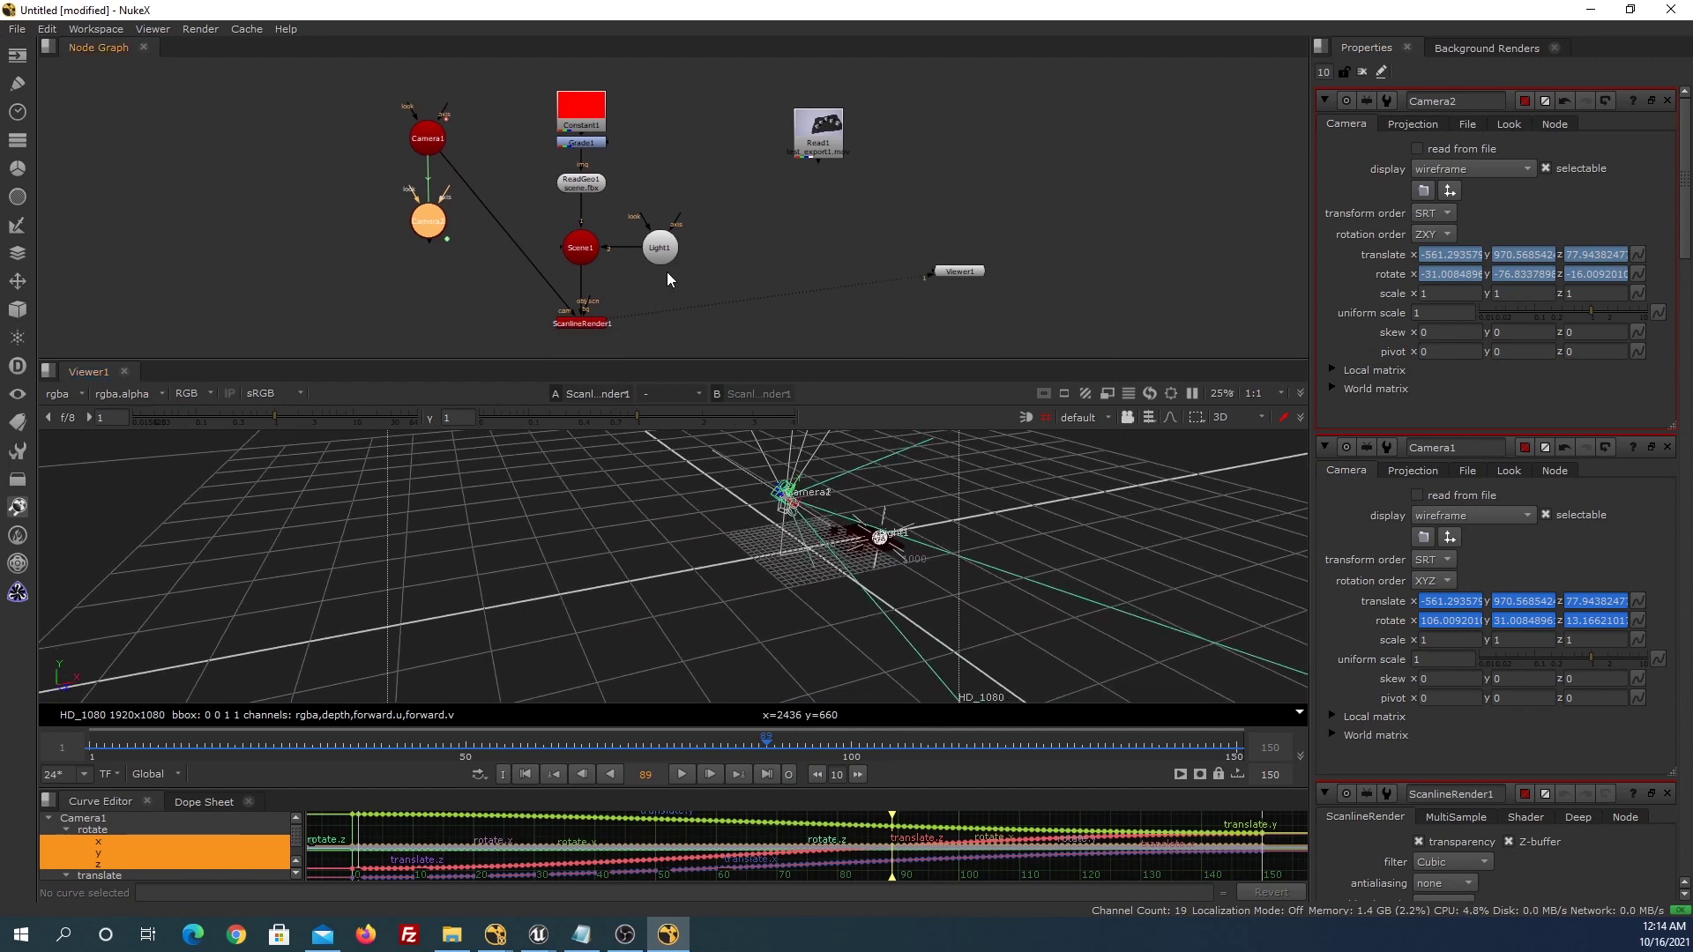
click(432, 124)
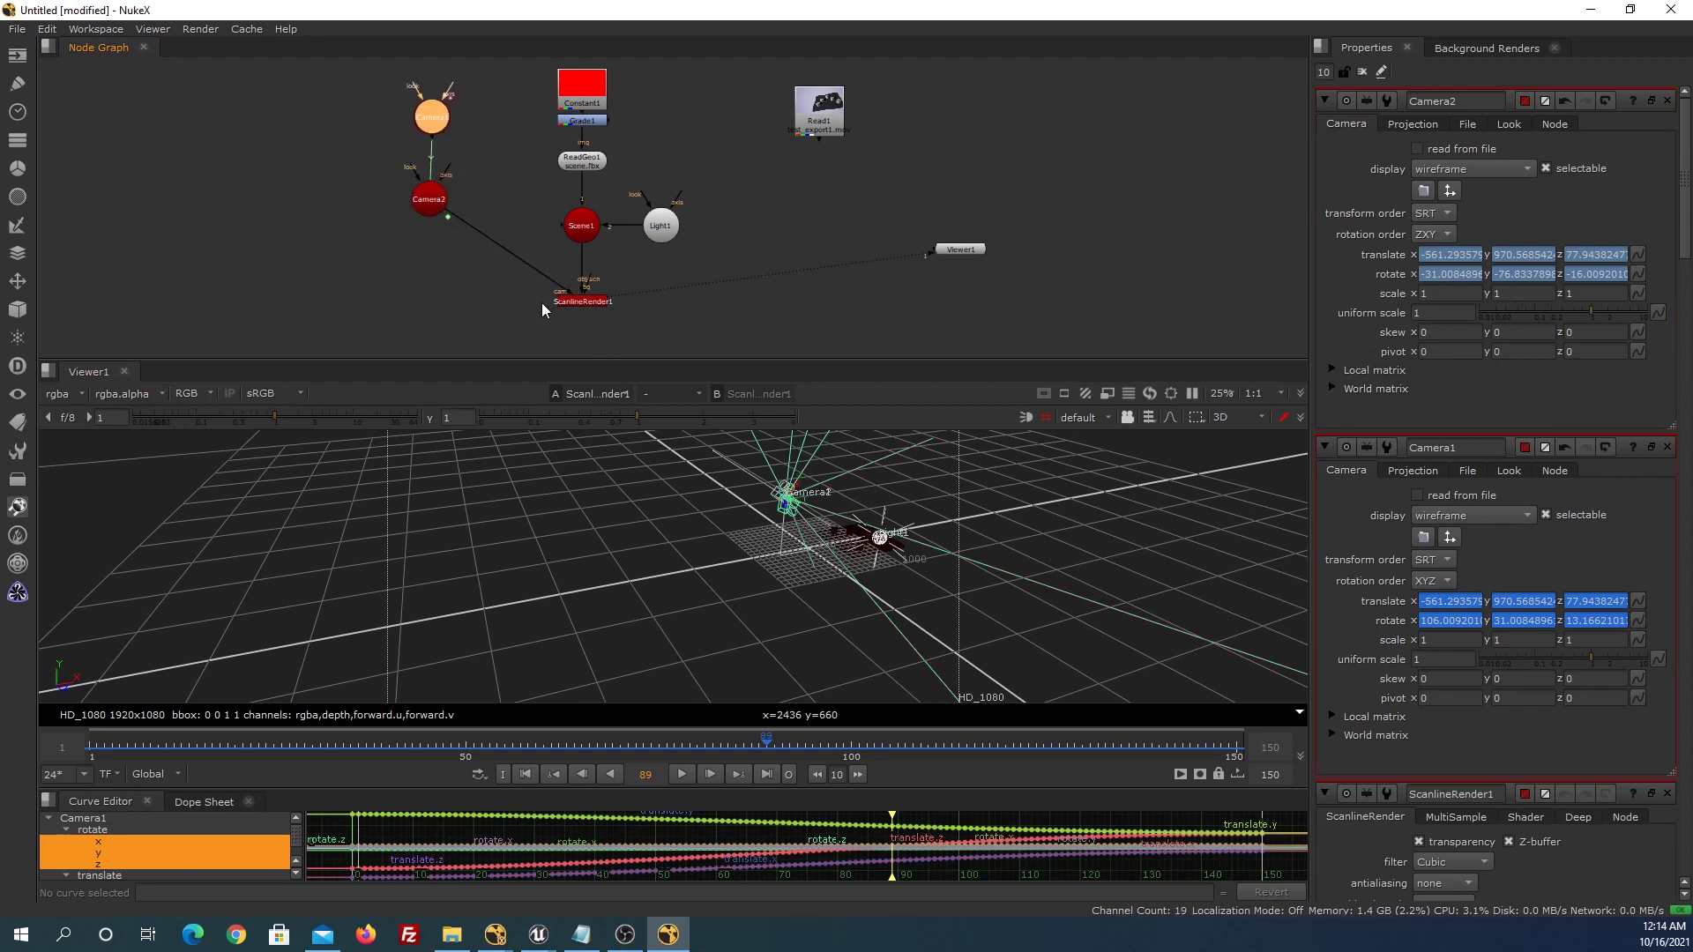
click(574, 302)
click(679, 493)
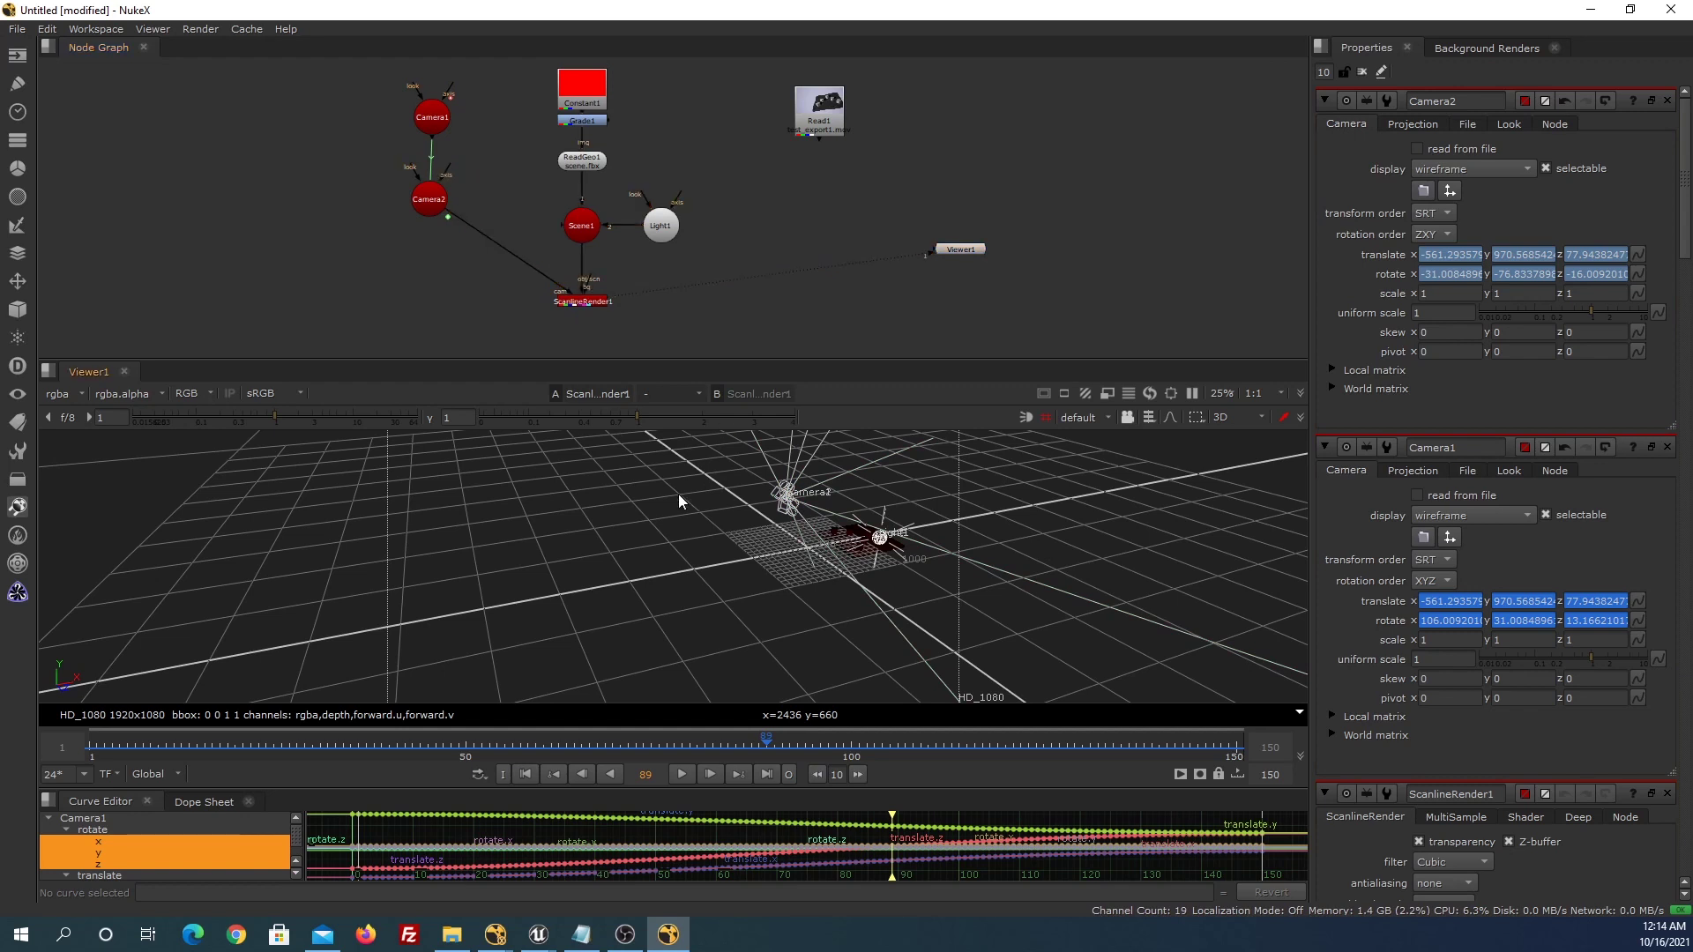
key(Tab)
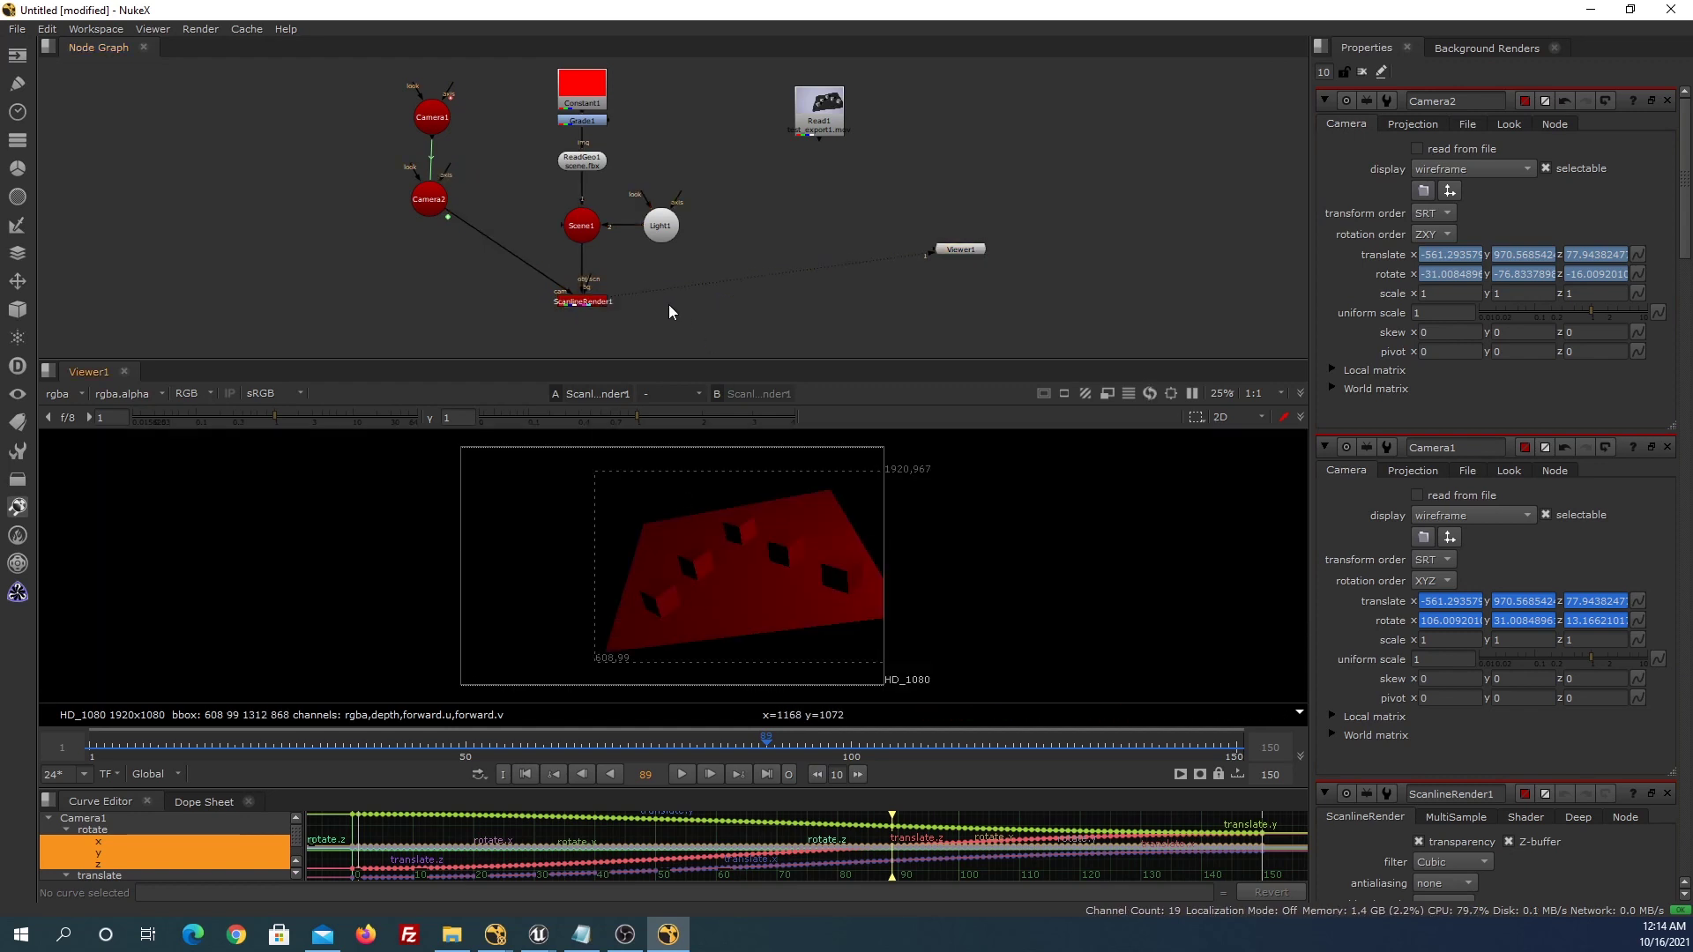
Merge ScanlineRender1 (A) over Read1 (B) and view the merged result.
key(m)
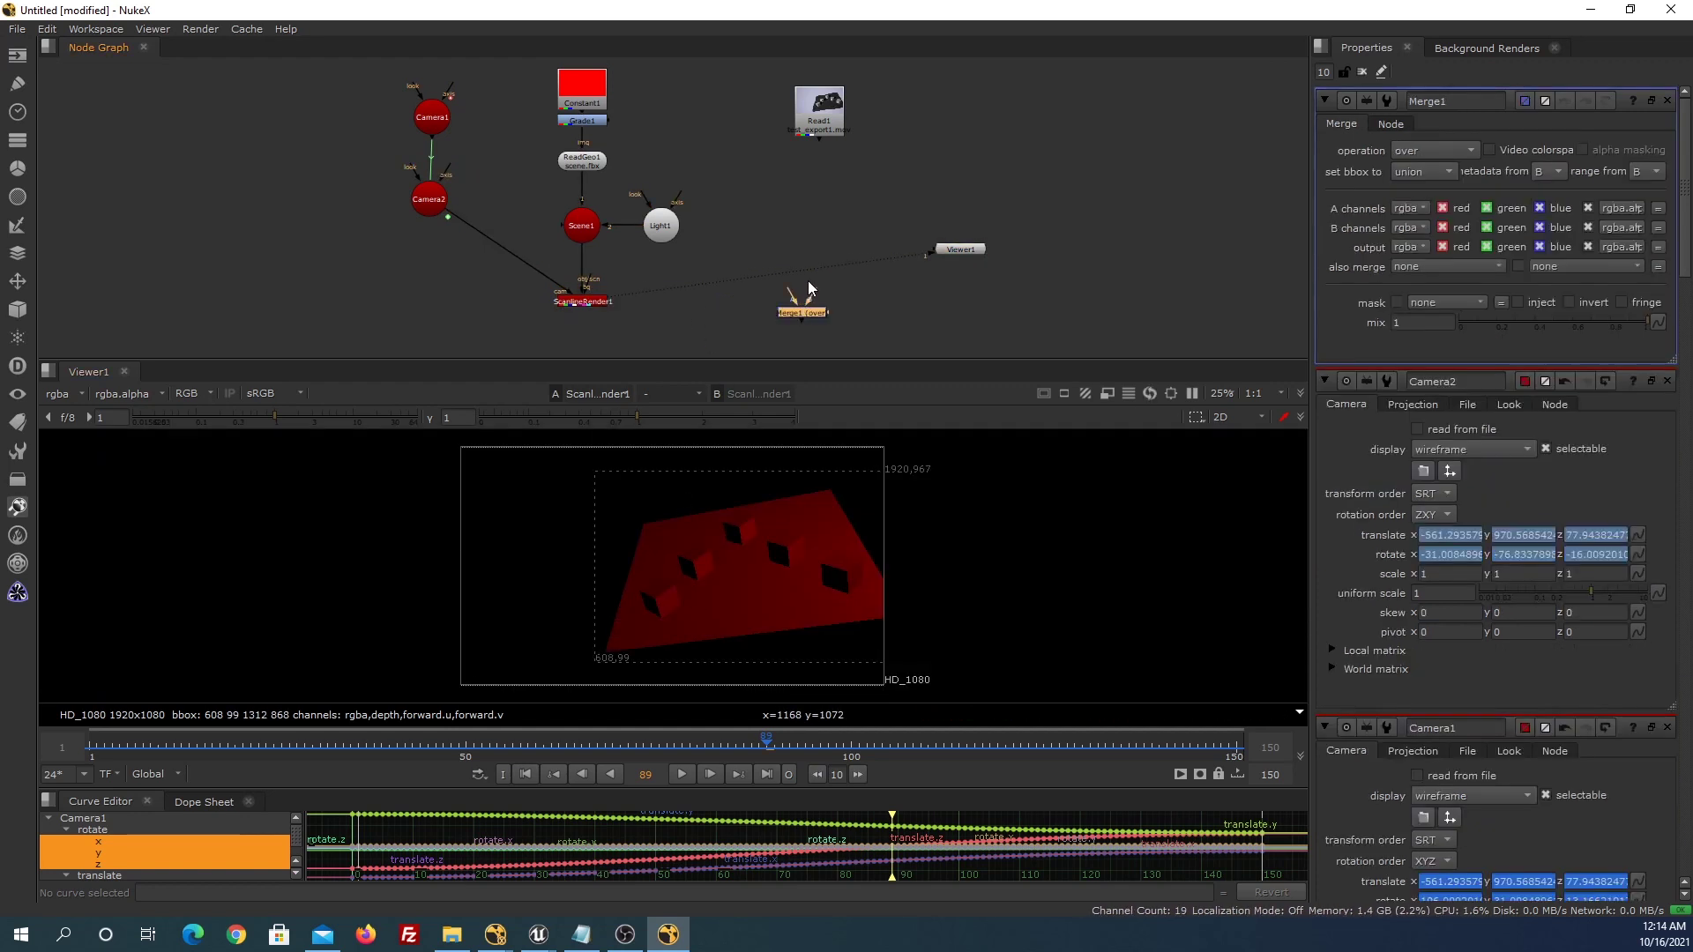
drag(802, 297, 818, 114)
drag(668, 298, 585, 303)
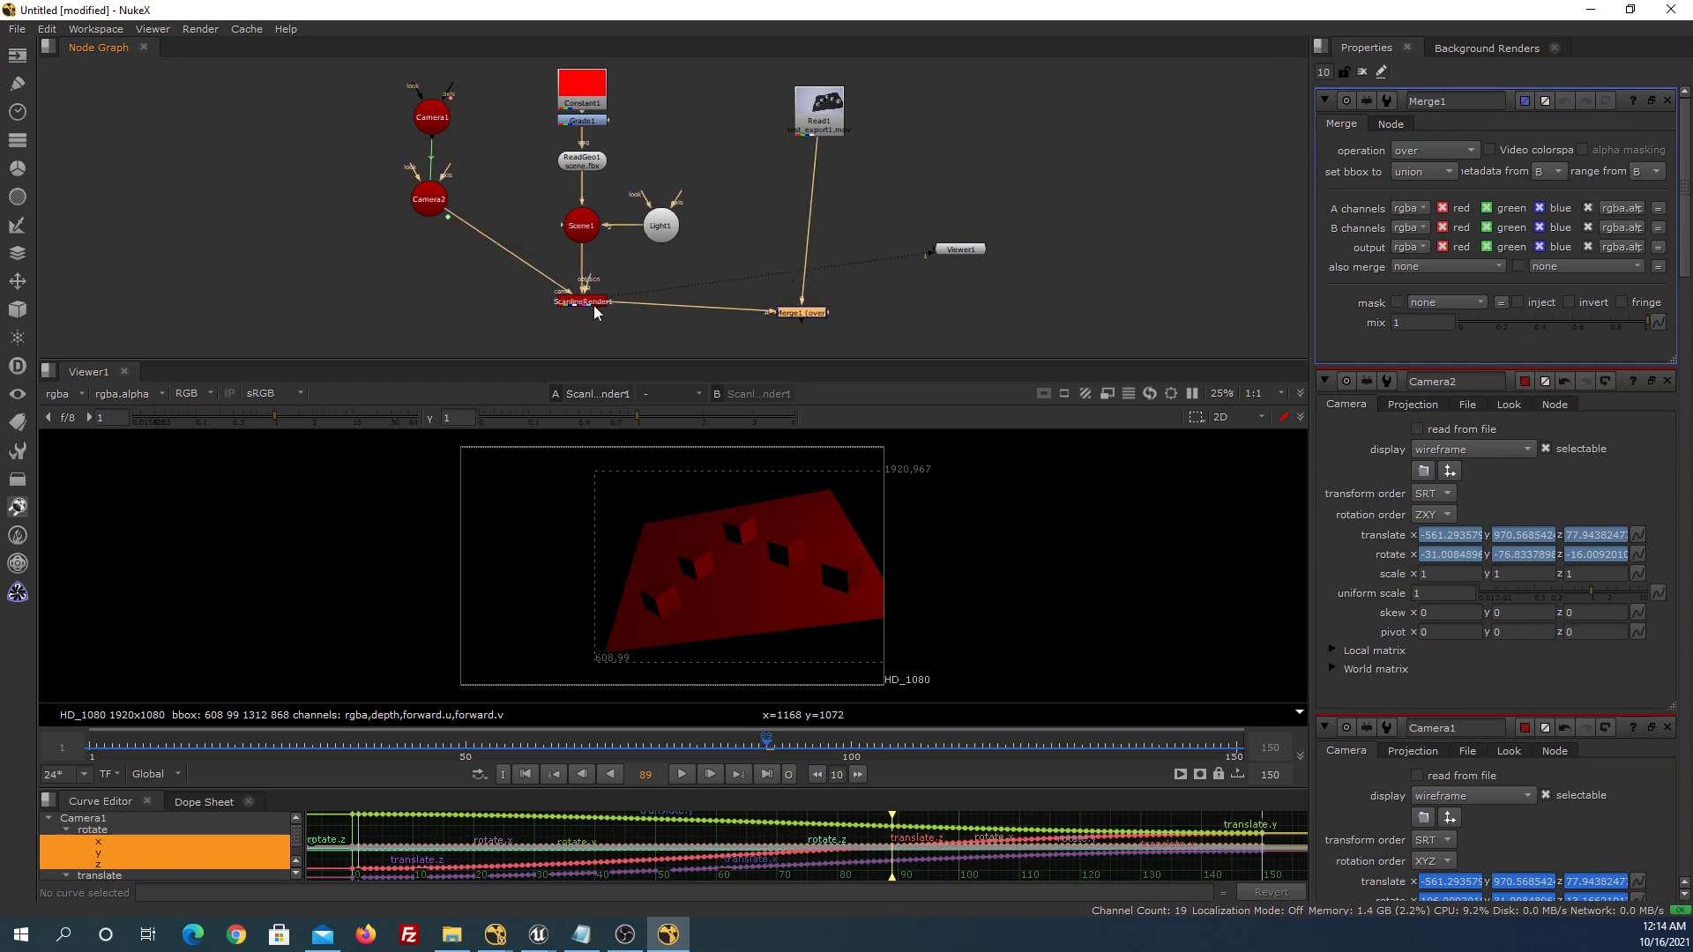
drag(801, 313, 818, 304)
key(1)
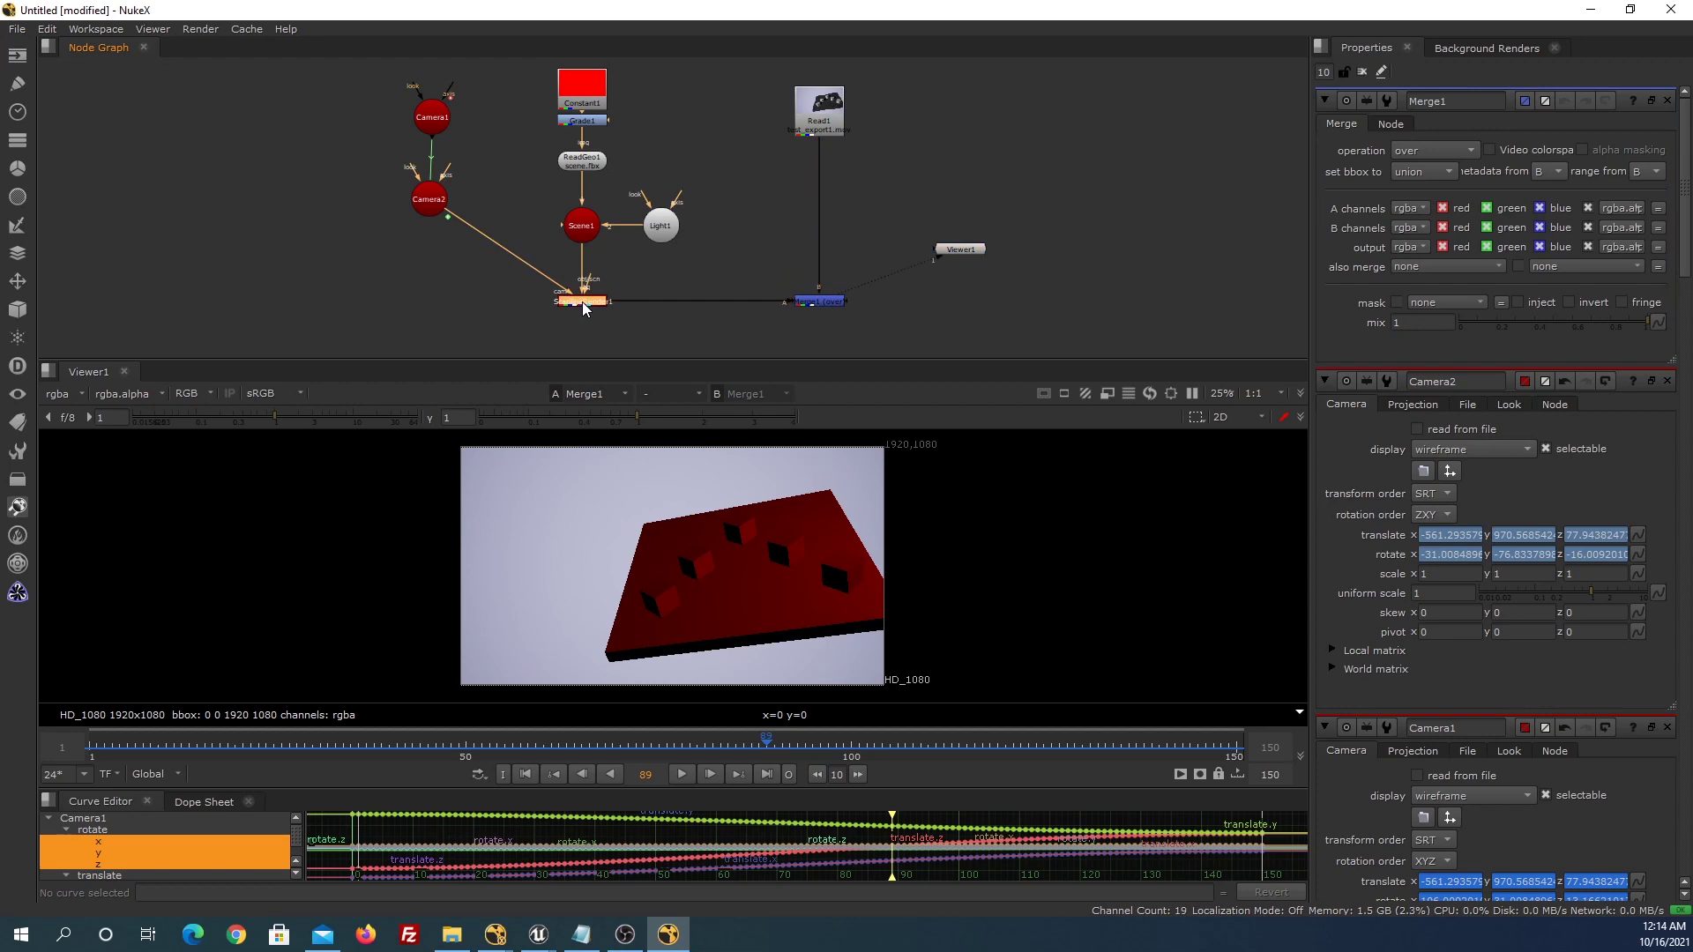
Insert a Multiply after ScanlineRender1 and set its value to 0.3.
key(Tab)
text(mul)
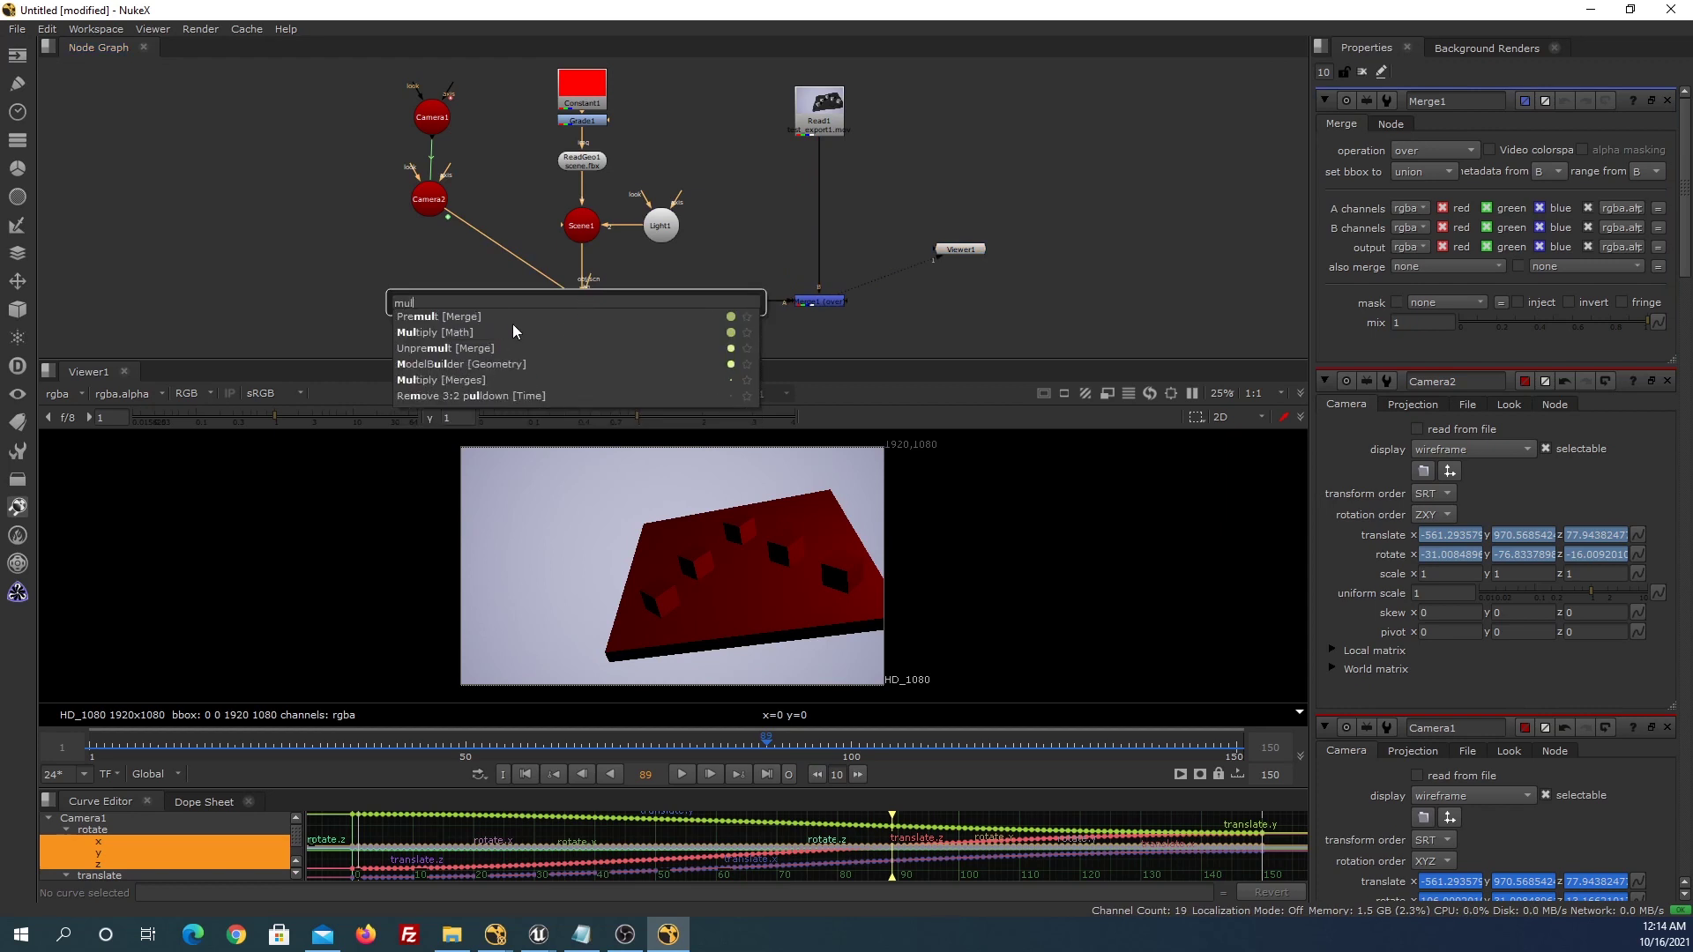
click(473, 332)
text(0.5)
key(Return)
text(3)
key(Return)
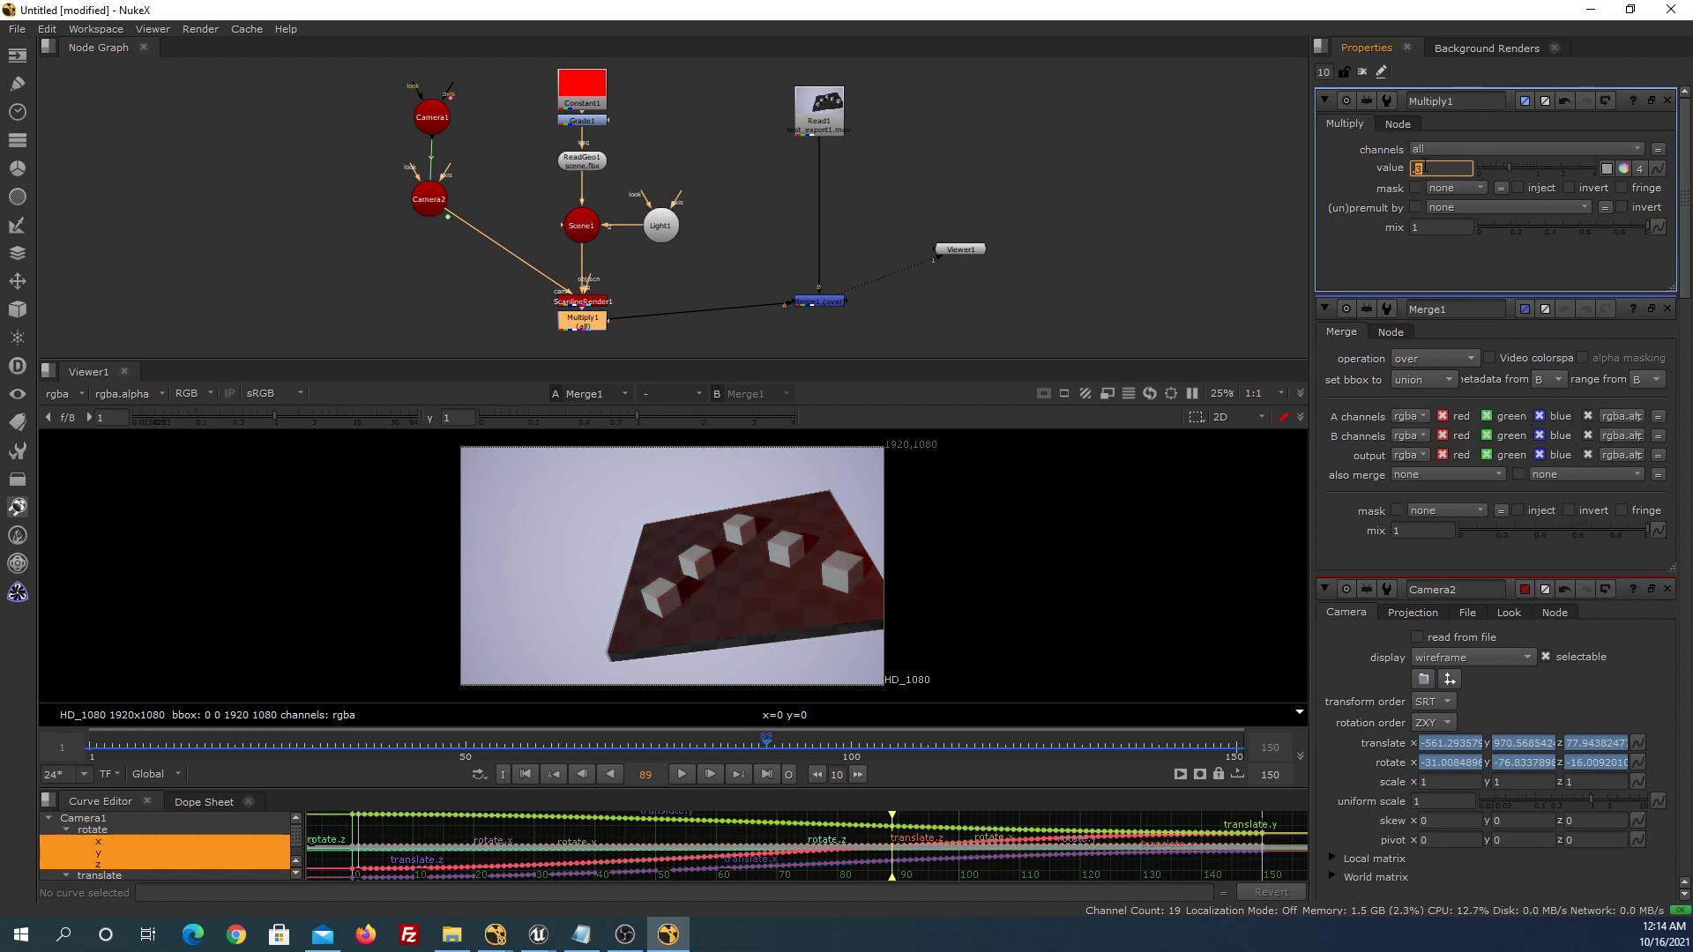
At frame 115, compare the raw ScanlineRender output against the Read1 UE footage.
drag(827, 306, 827, 315)
text(.4)
drag(765, 747, 1133, 739)
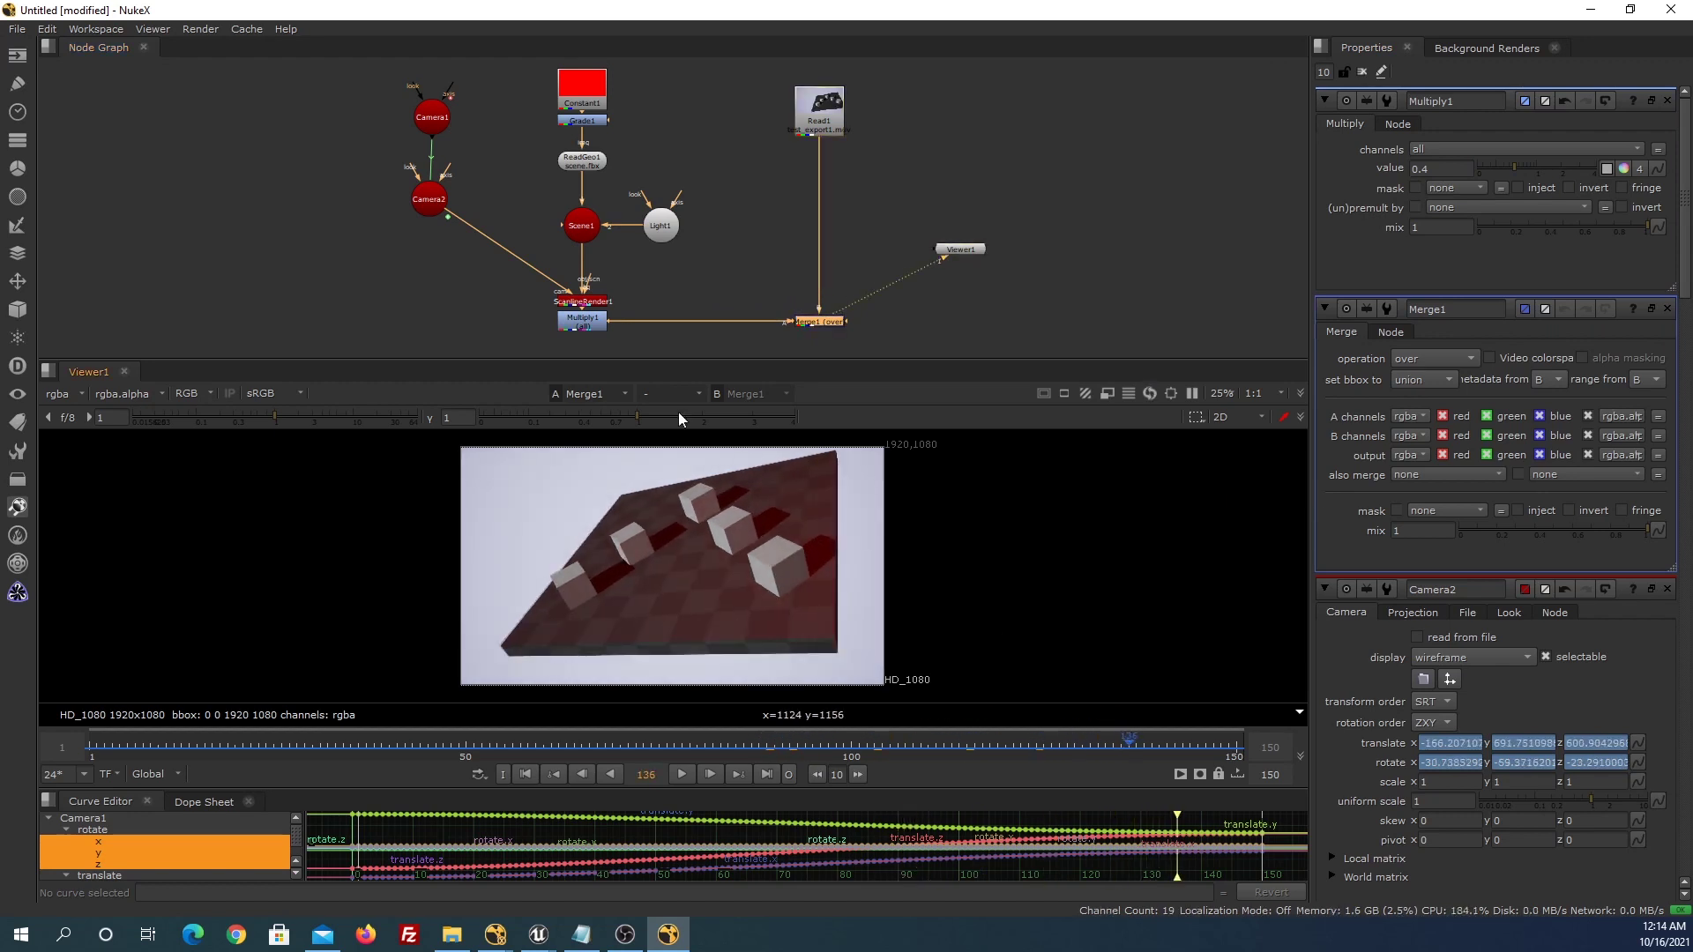
click(589, 303)
key(1)
click(818, 122)
key(2)
key(1)
key(2)
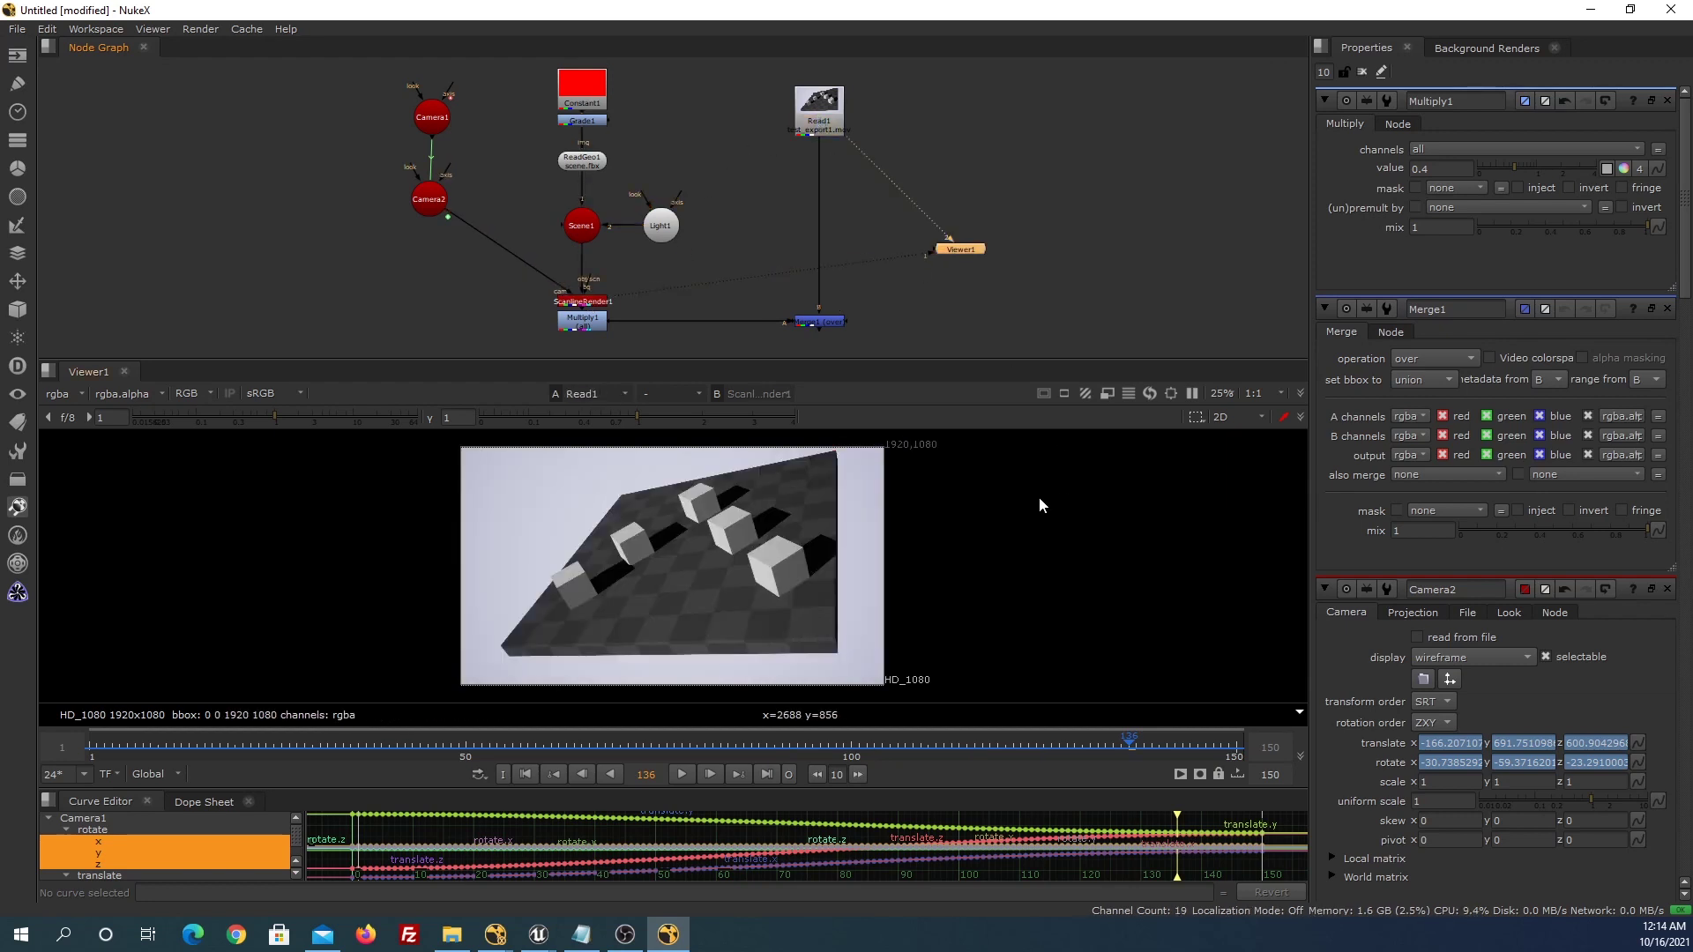
View the merged composite and scrub through frames, ending at 111, to check alignment.
click(822, 323)
key(1)
mouse_move(1138, 735)
mouse_down()
mouse_move(648, 760)
mouse_move(145, 748)
mouse_move(232, 746)
mouse_up()
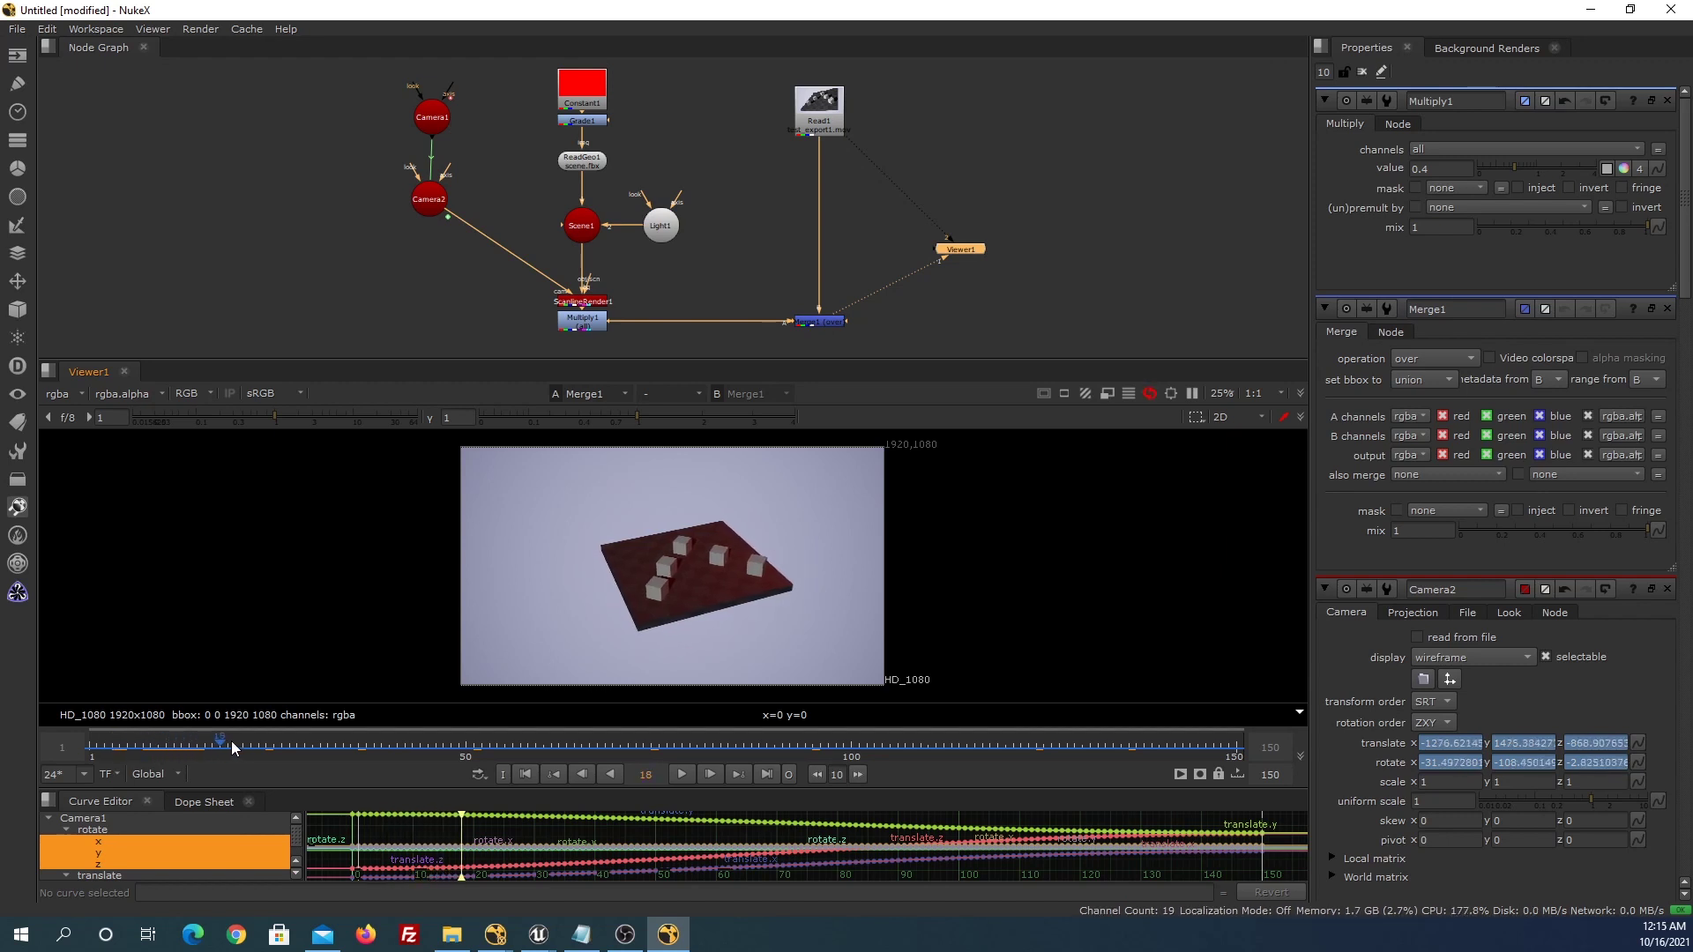
drag(582, 737, 942, 717)
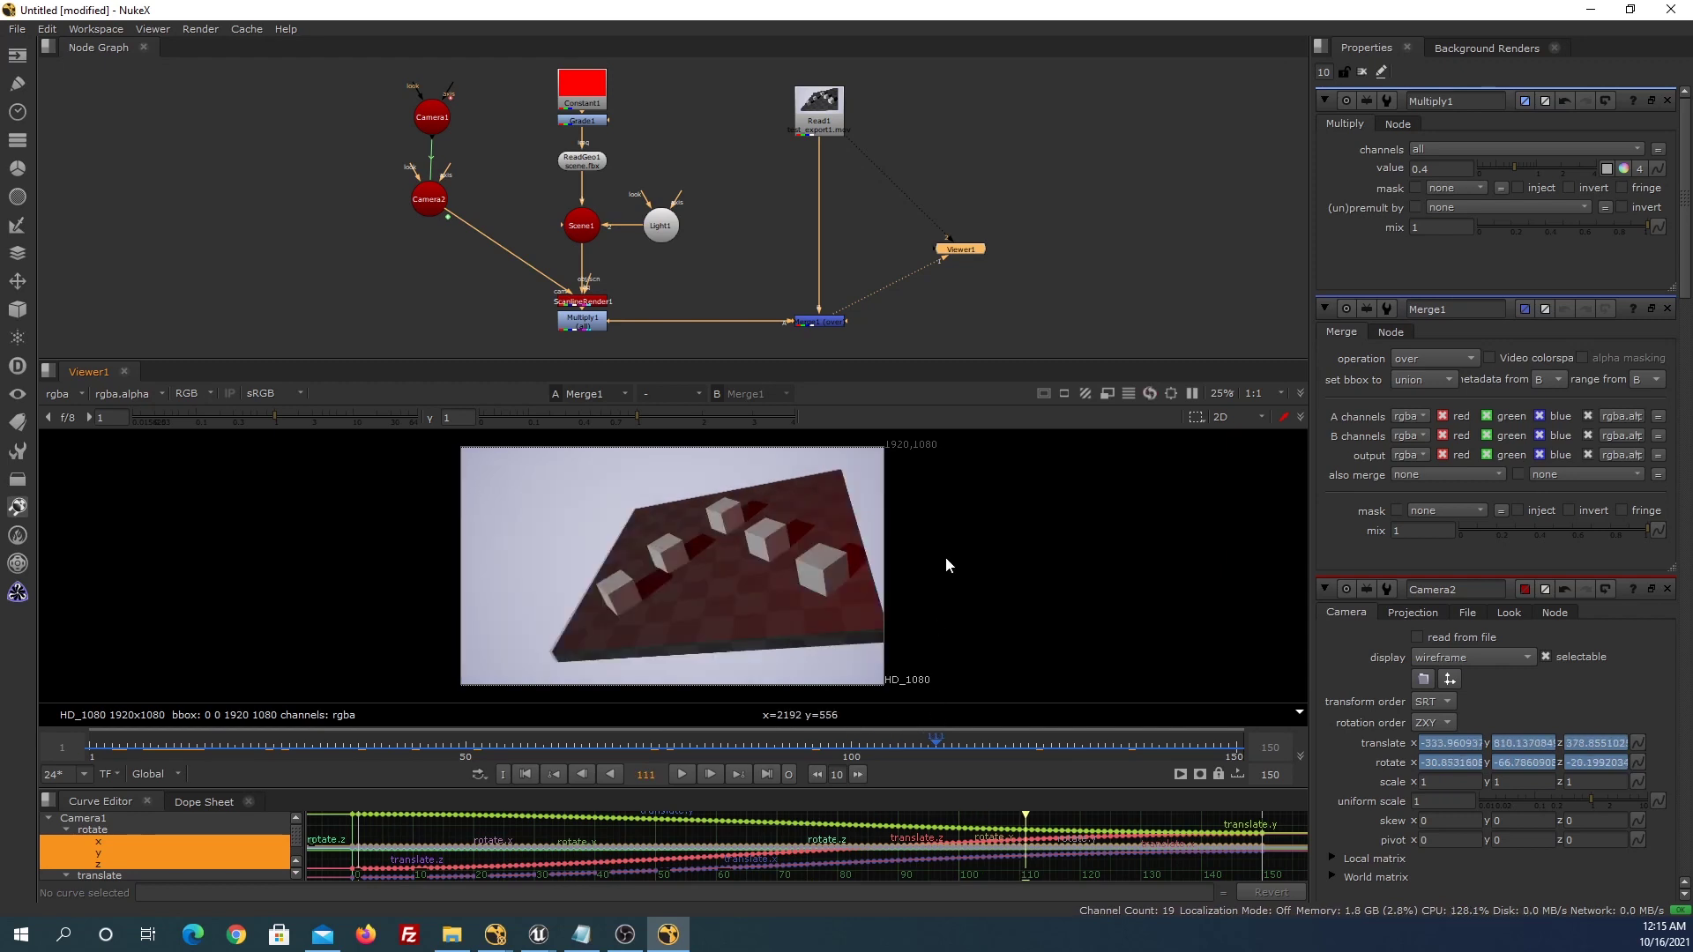